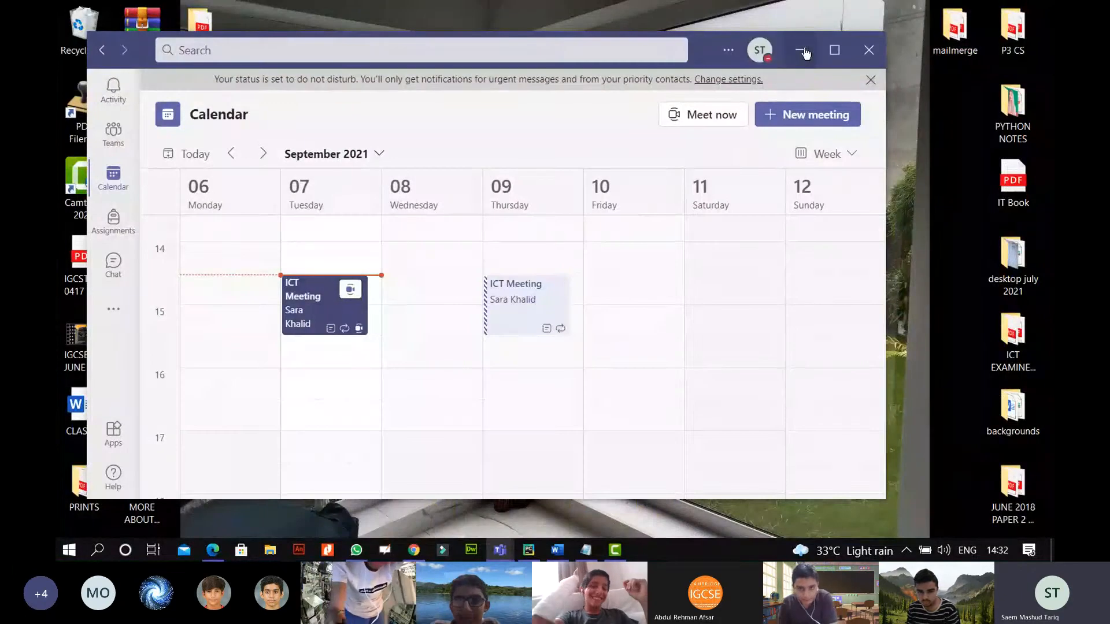
Minimize Teams and show Chrome's MrSaem.com tab with the IGCSE ICT menu.
left_click(801, 52)
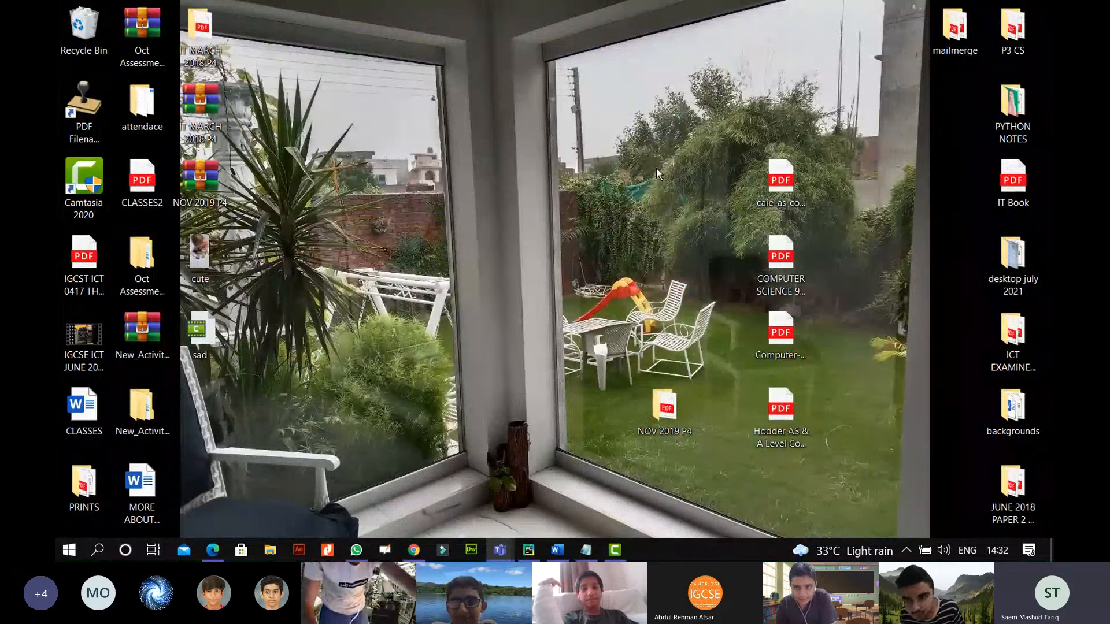
mouse_move(412, 554)
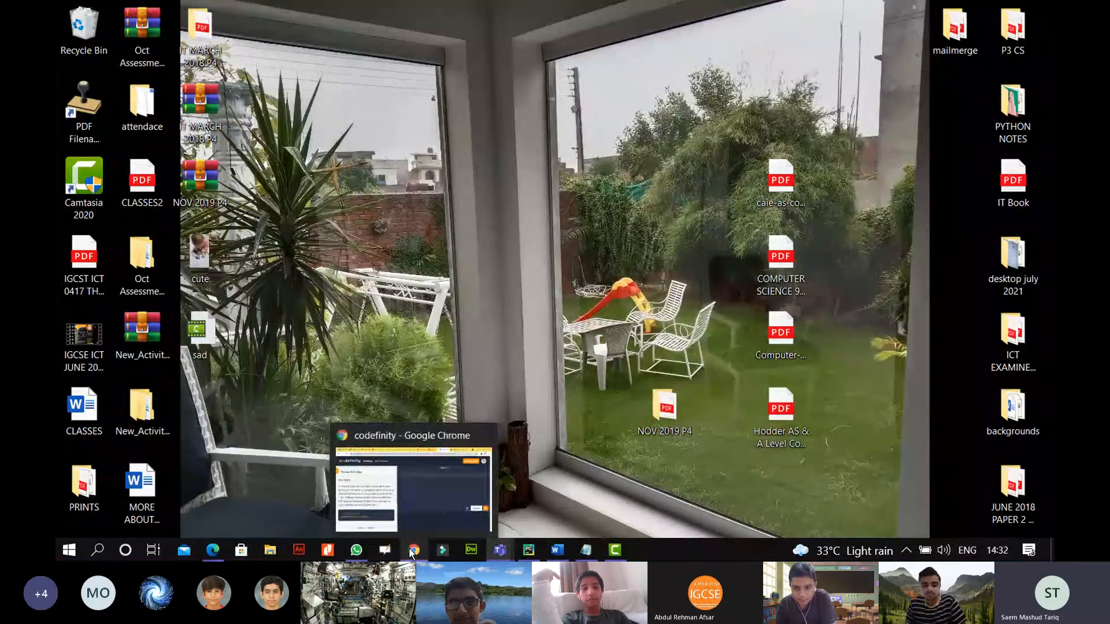
left_click(412, 554)
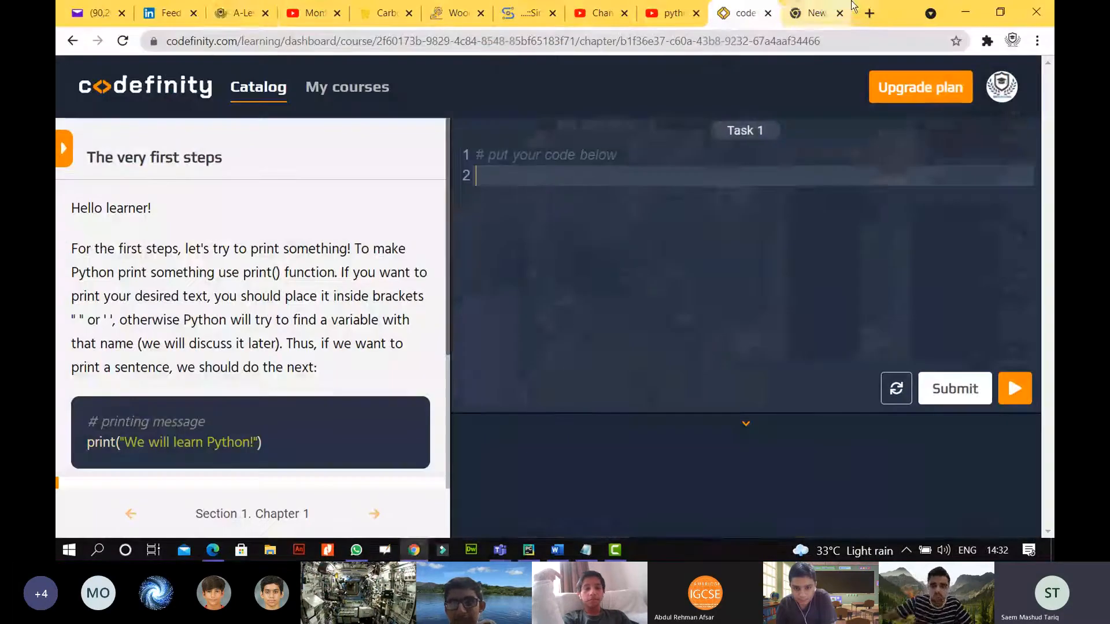
left_click(237, 13)
scroll(612, 183, "up", 4)
mouse_move(434, 91)
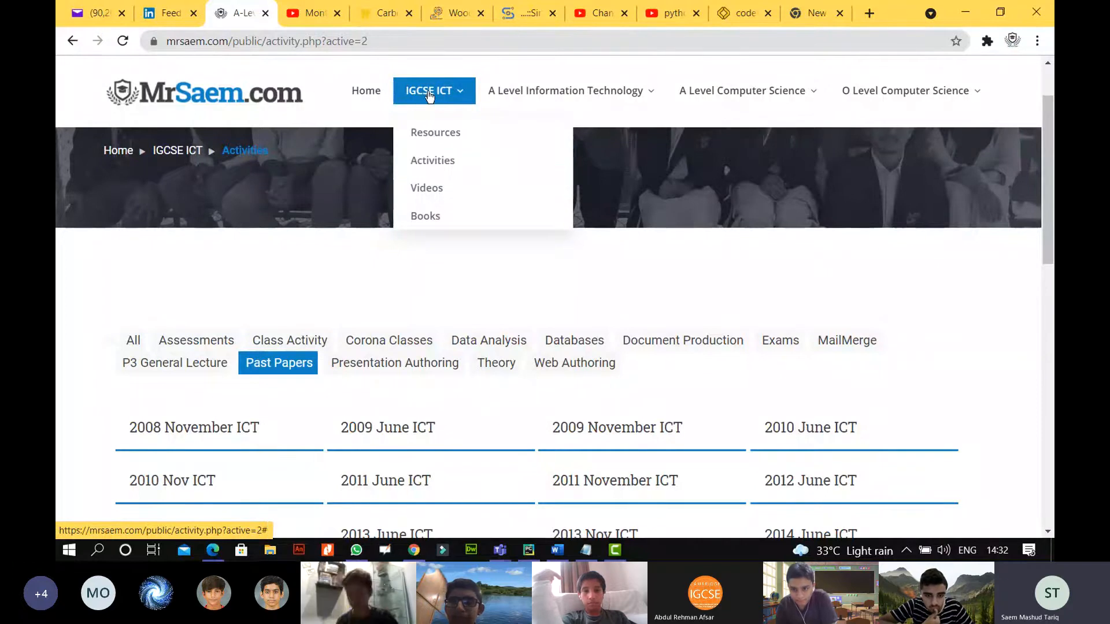
Open the IGCSE ICT Activities page and filter it to the Web Authoring category.
left_click(437, 162)
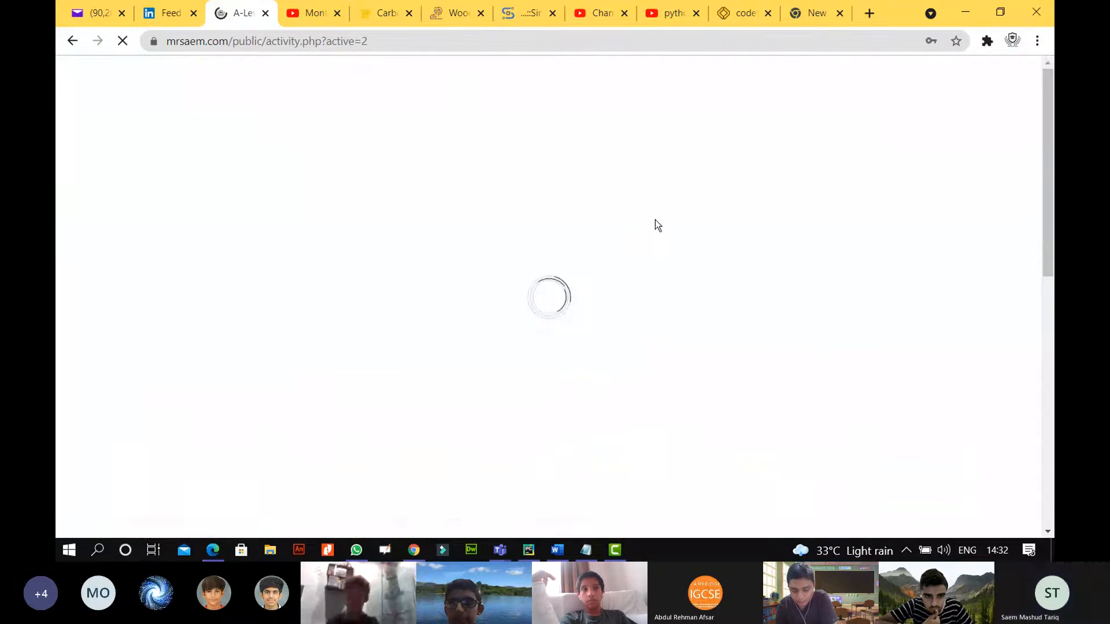
key("Return")
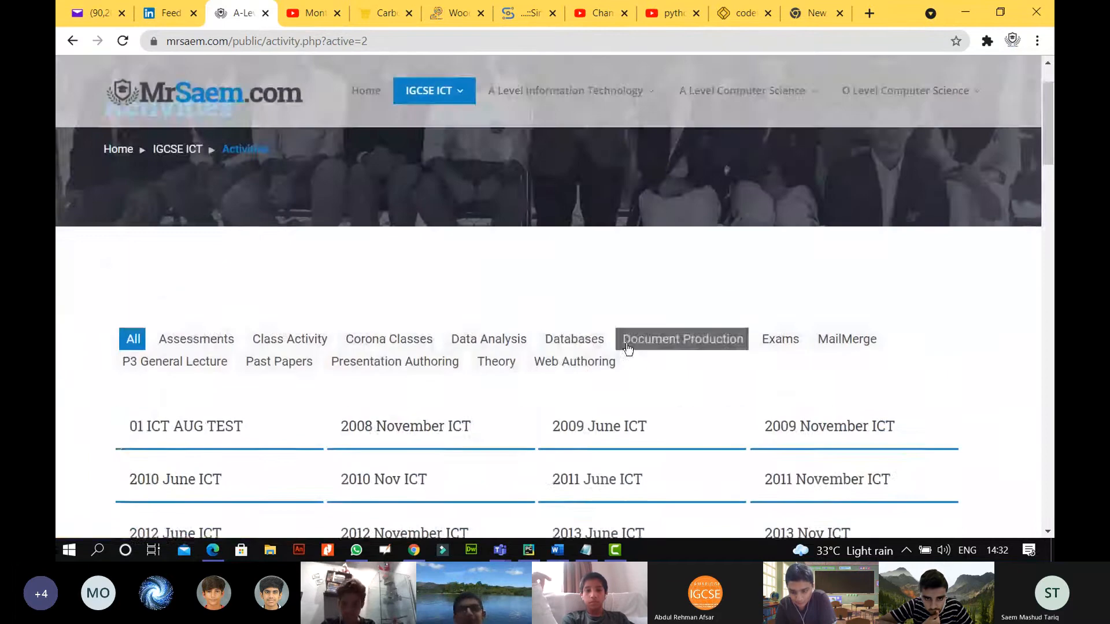
scroll(607, 324, "down", 1)
left_click(575, 286)
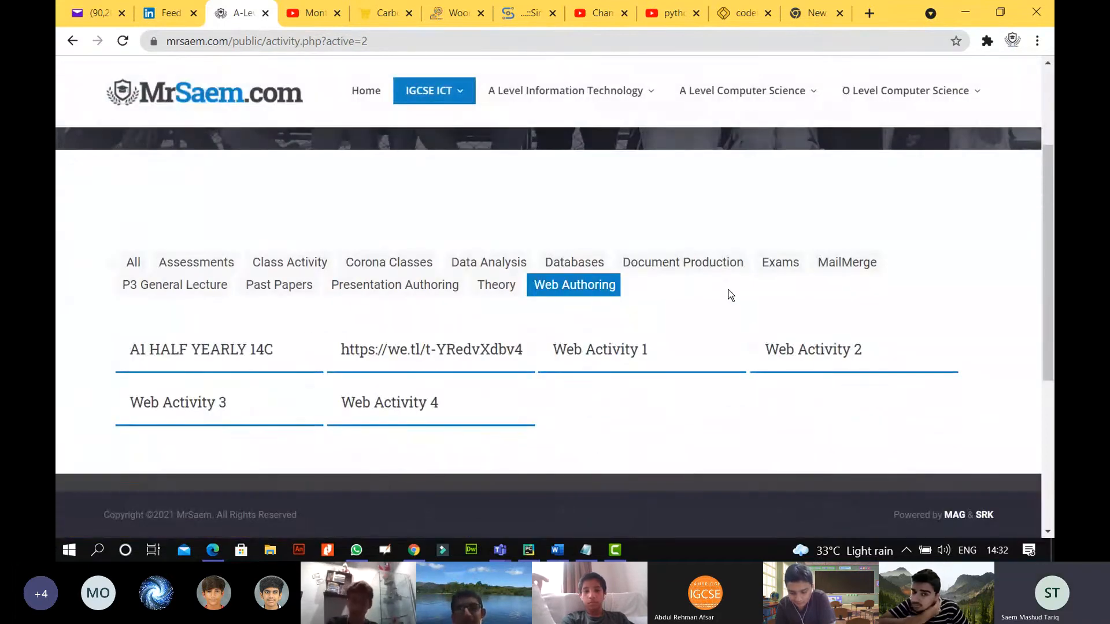
scroll(728, 296, "down", 3)
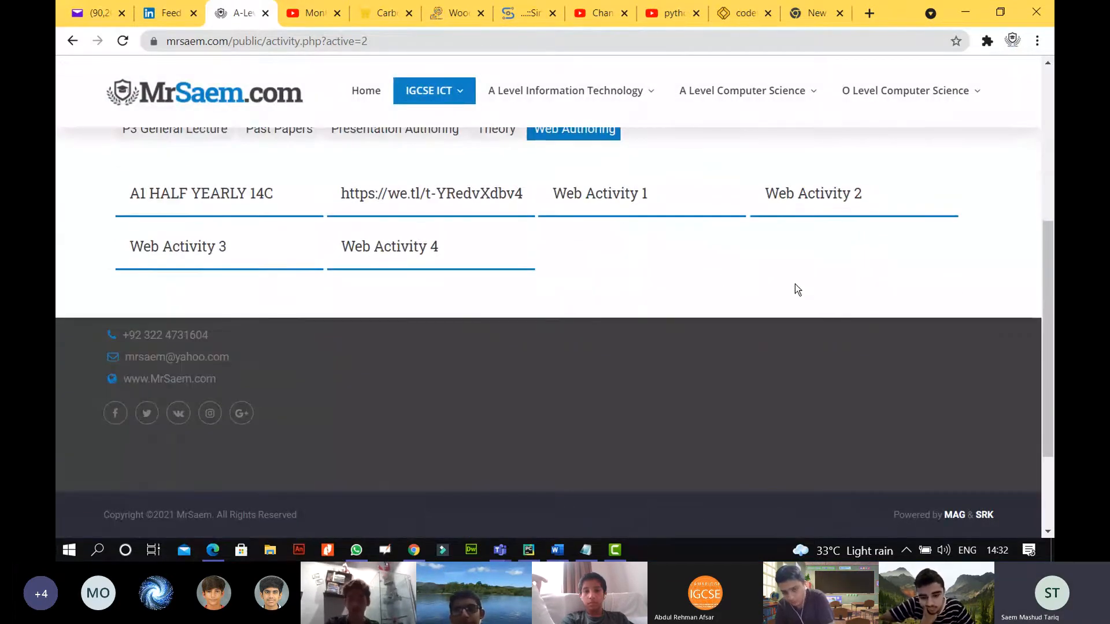
Download the Web Activity 2 zip and show it in the Downloads folder.
left_click(809, 200)
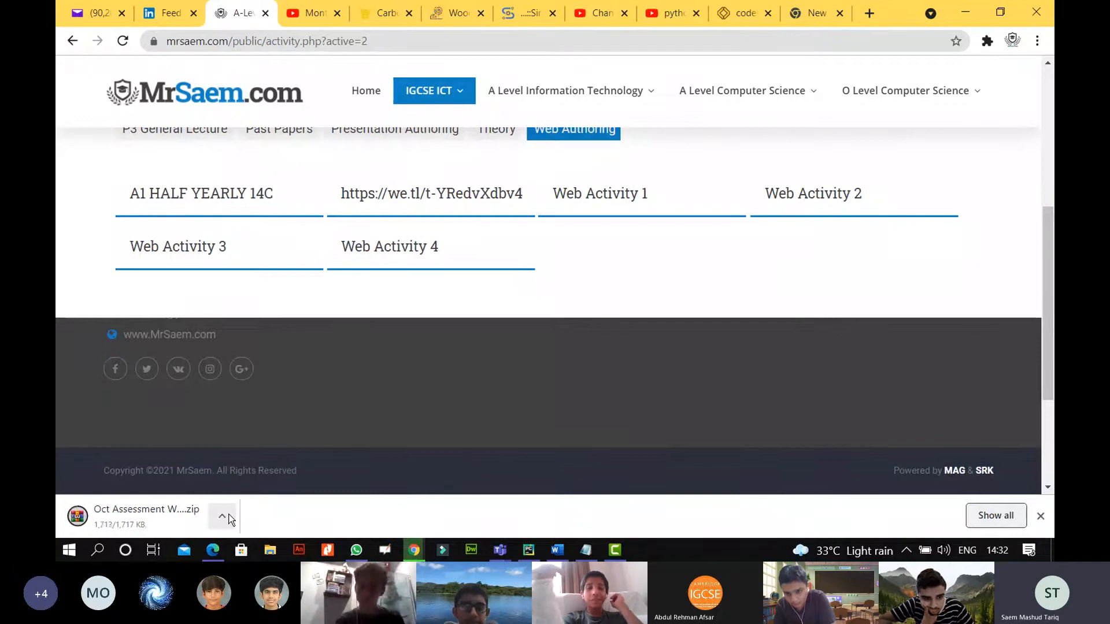
left_click(229, 517)
left_click(284, 463)
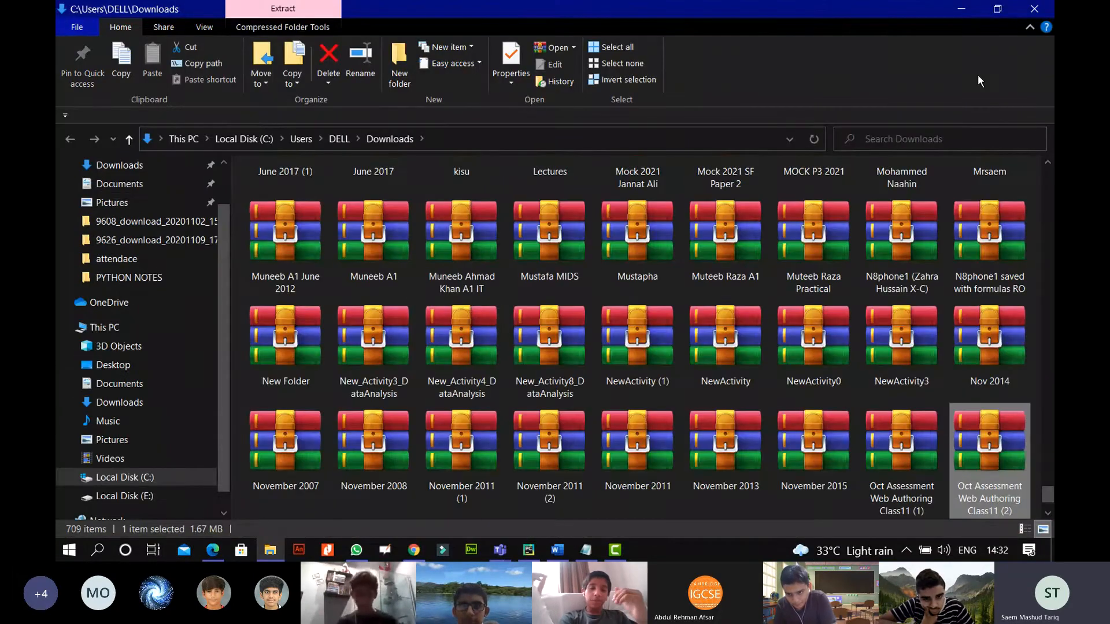
From the desktop, open Oct Assessment > SEP Assessment Web Authoring Class10 > Activity1 PDF.
left_click(962, 12)
left_click(964, 13)
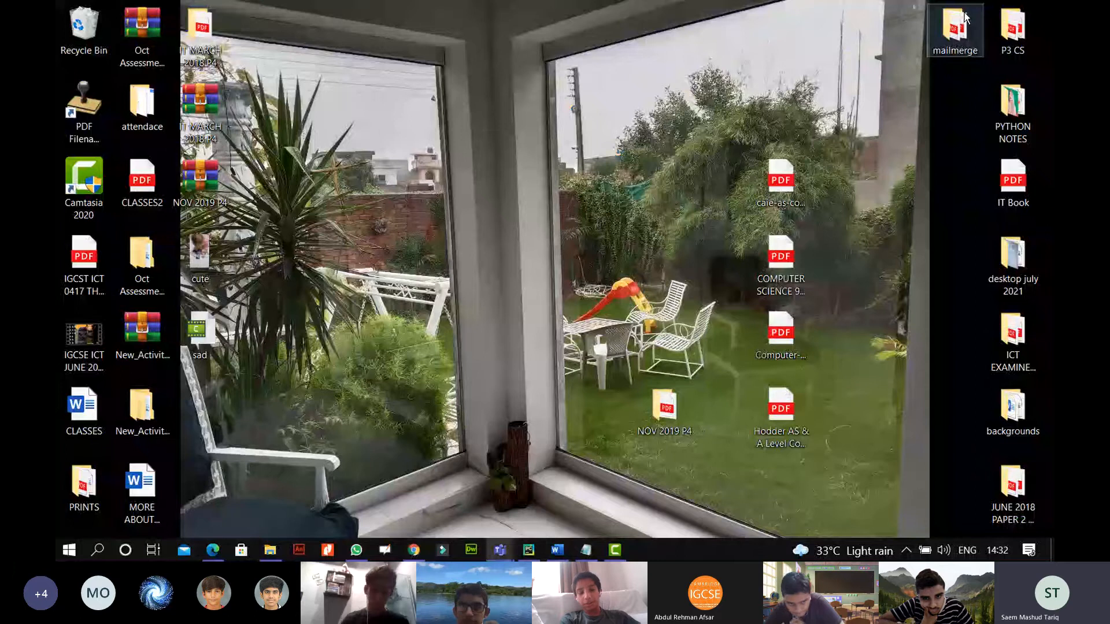
double_click(141, 263)
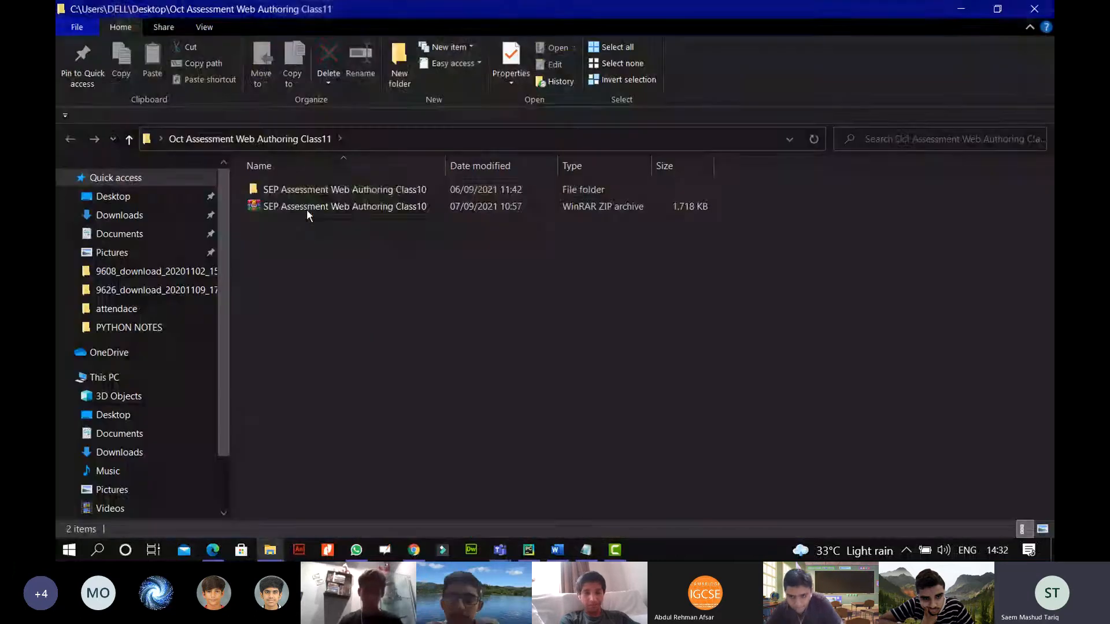
left_click(318, 191)
double_click(318, 191)
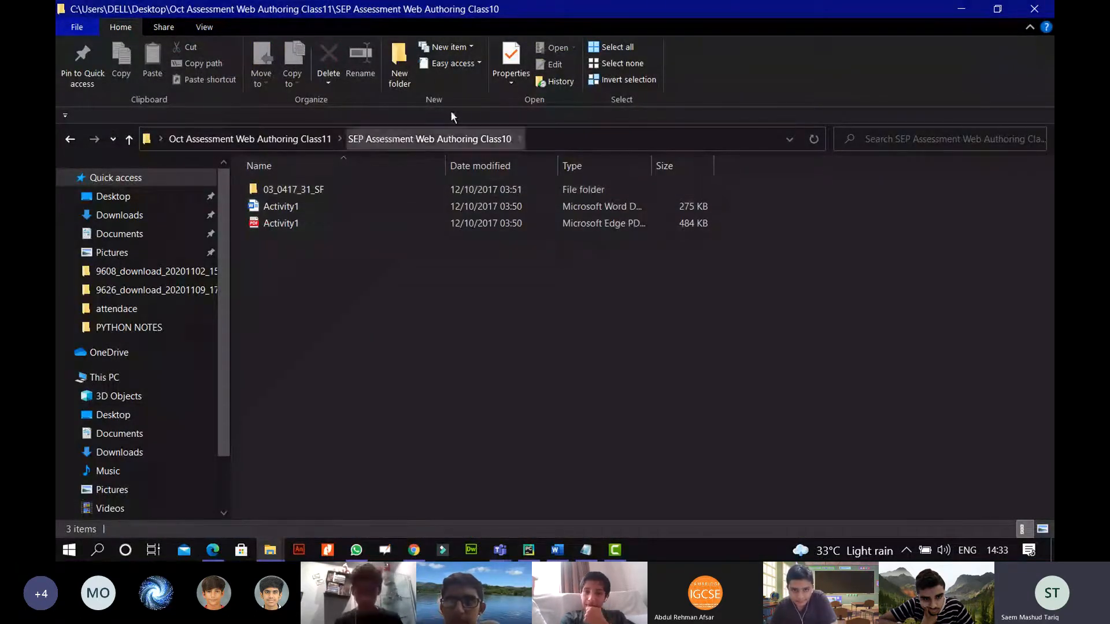
double_click(308, 227)
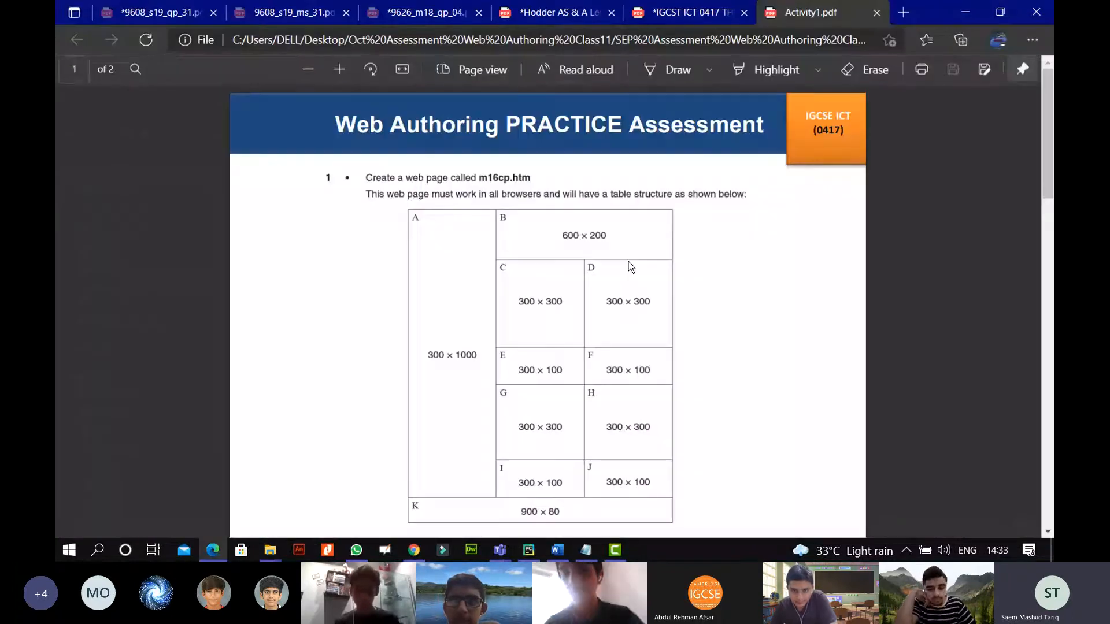
Zoom the Activity1 PDF in three steps and back out one step.
left_click(338, 73)
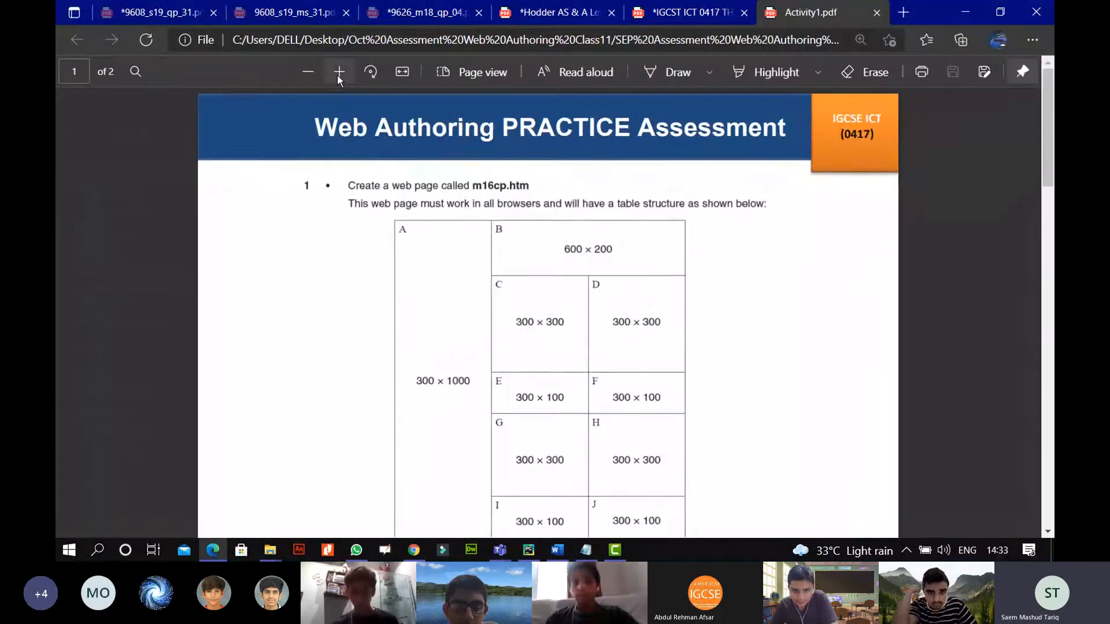
left_click(338, 73)
left_click(338, 73)
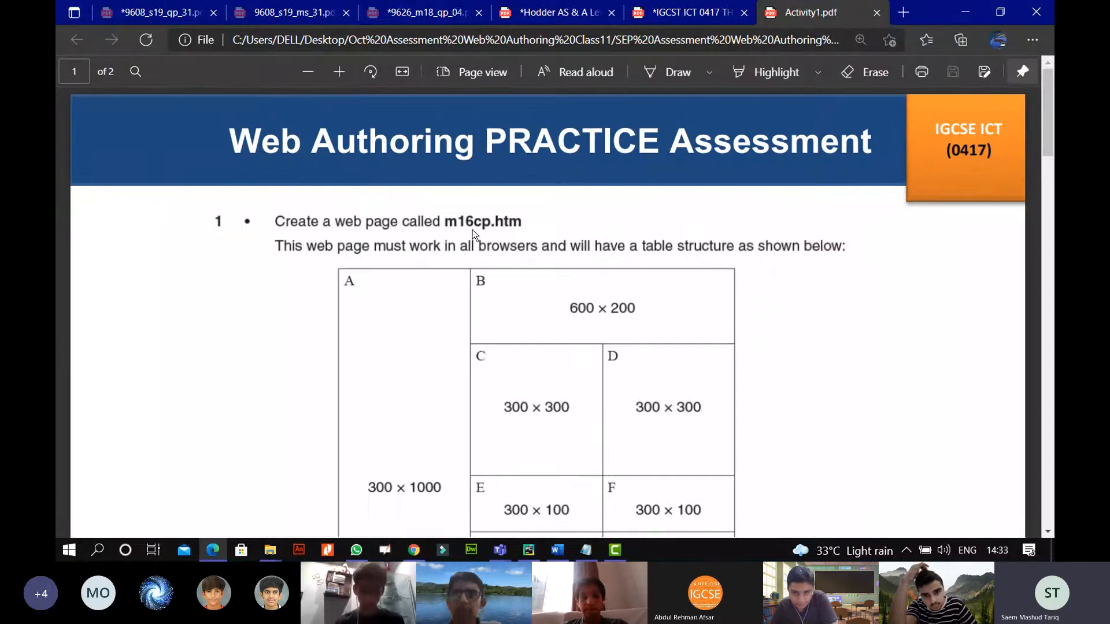
left_click(309, 72)
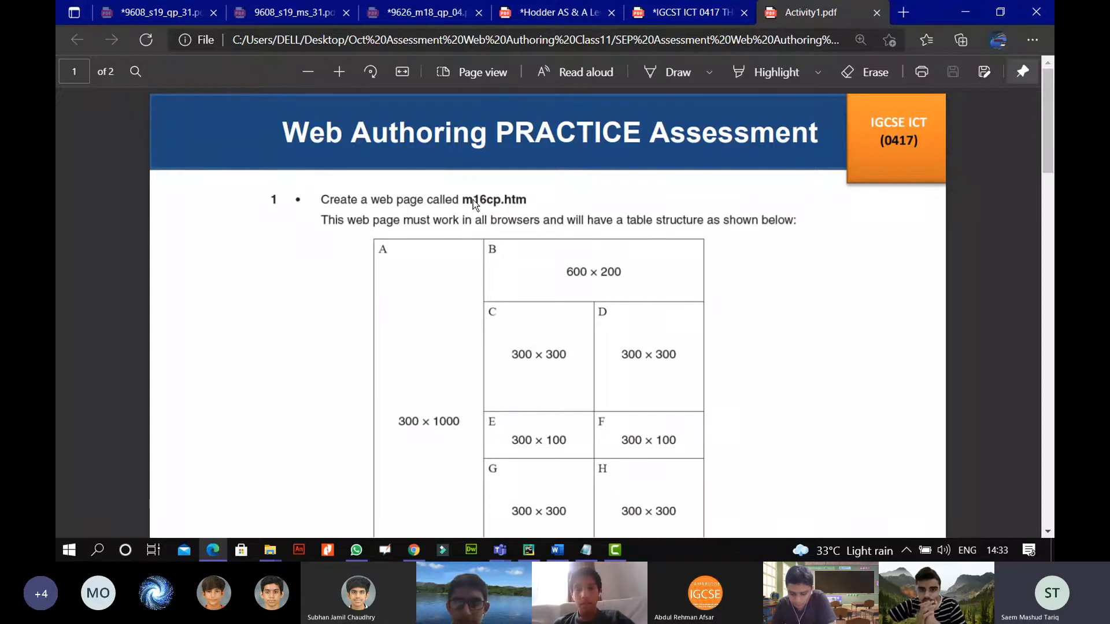
mouse_move(268, 554)
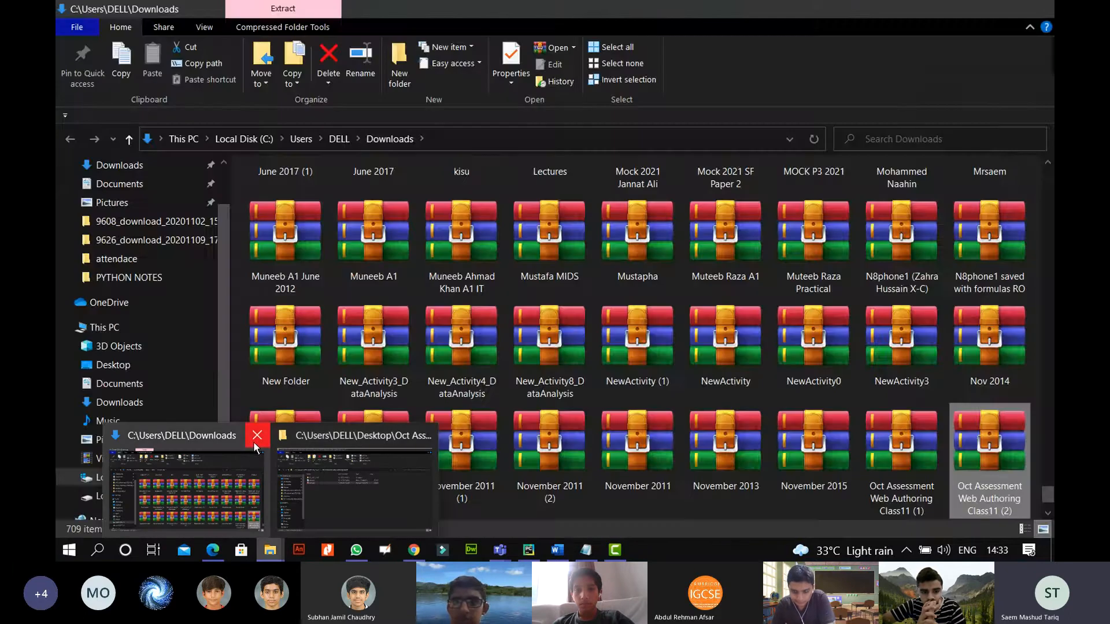
Close Downloads and open the nested 03_0417_31_SF folder holding the m16 files.
left_click(257, 435)
double_click(304, 188)
double_click(418, 191)
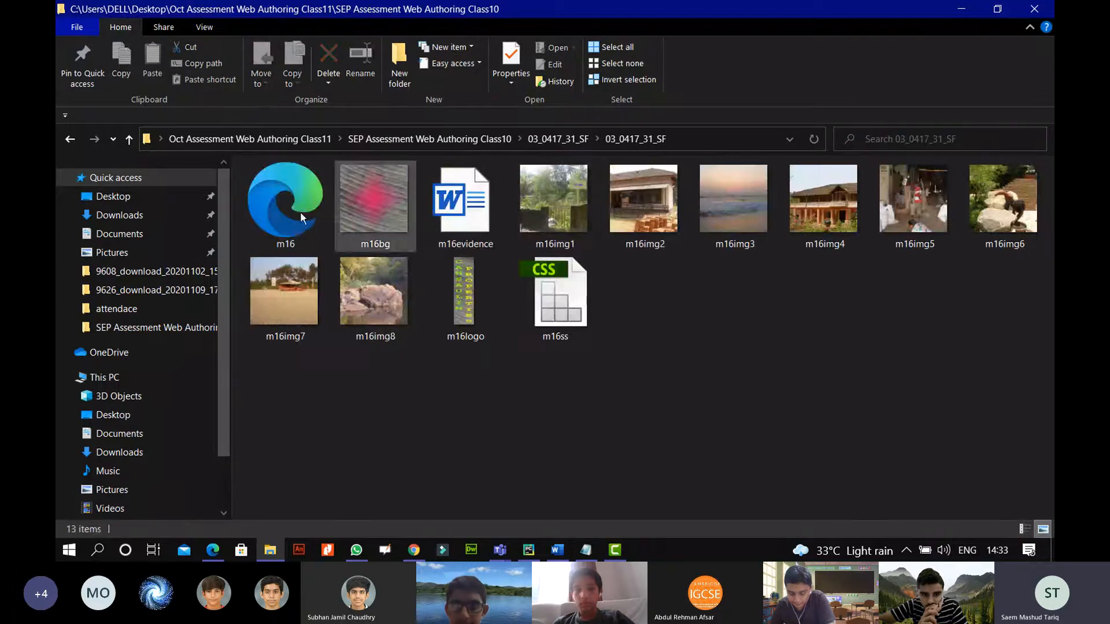
left_click(69, 141)
left_click(70, 141)
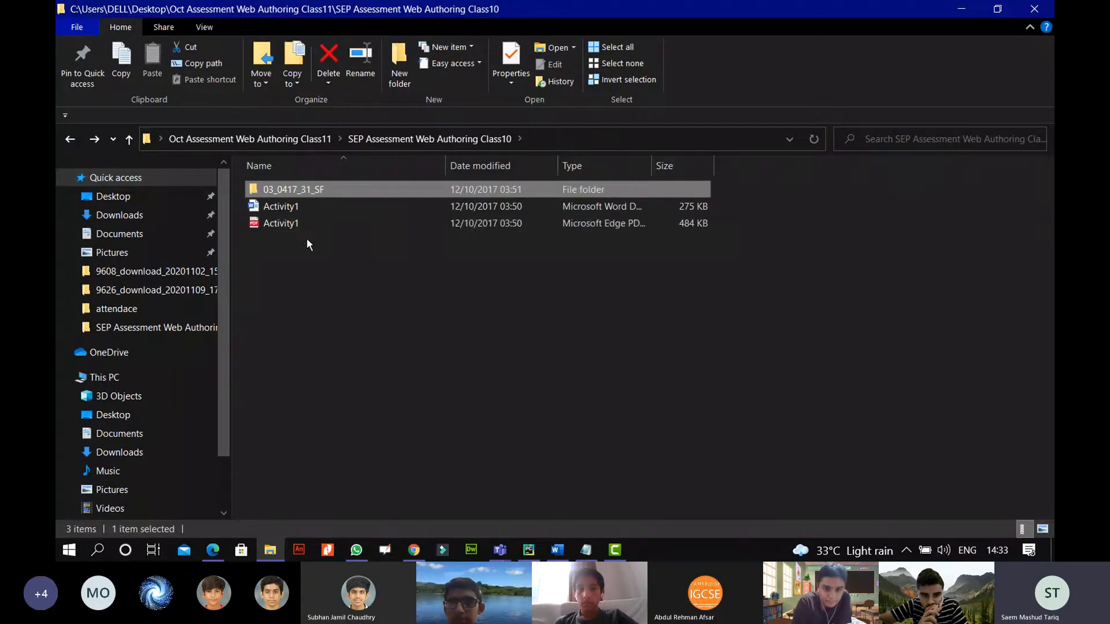
double_click(370, 189)
double_click(370, 191)
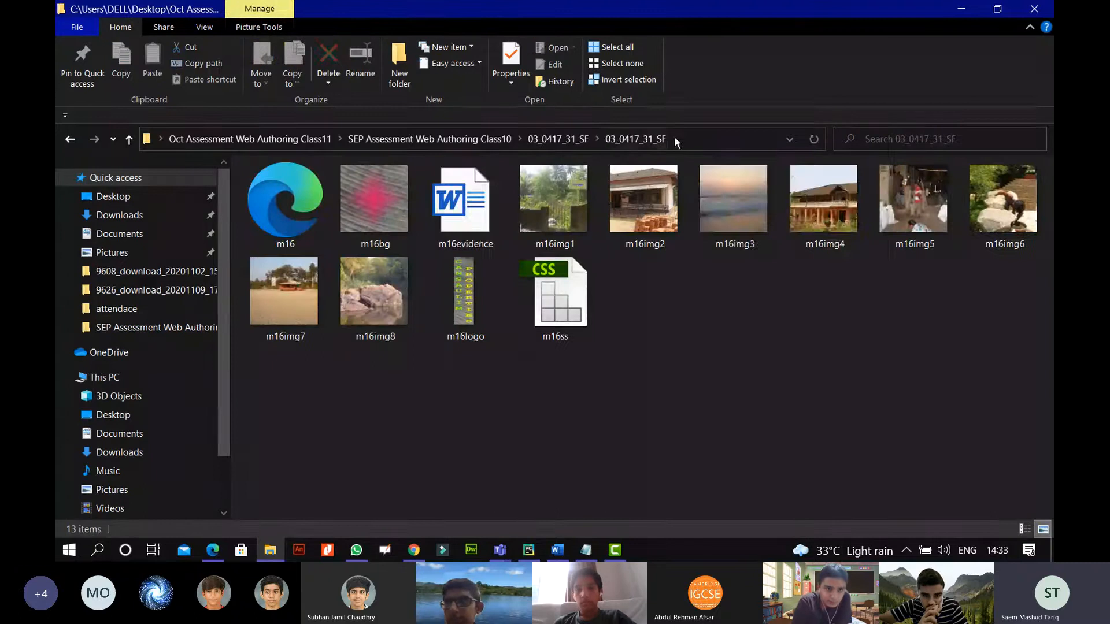
Select the folder's full path in the address bar, then switch to Dreamweaver.
left_click(675, 138)
right_click(694, 137)
left_click(724, 179)
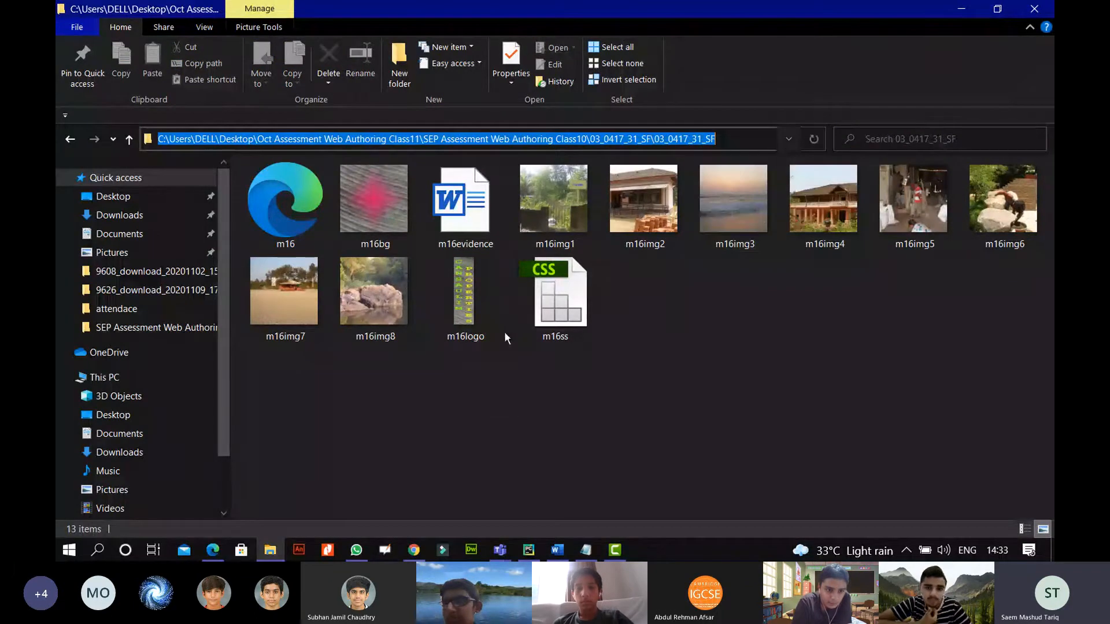
left_click(473, 549)
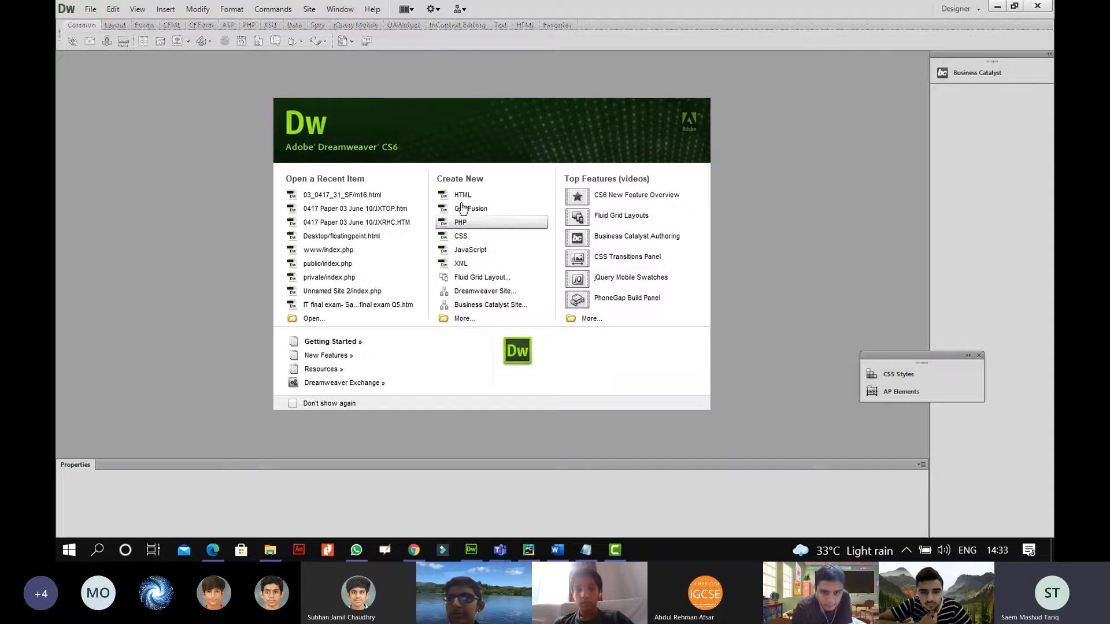
Create a new HTML document and show it in Split code/design view.
left_click(483, 198)
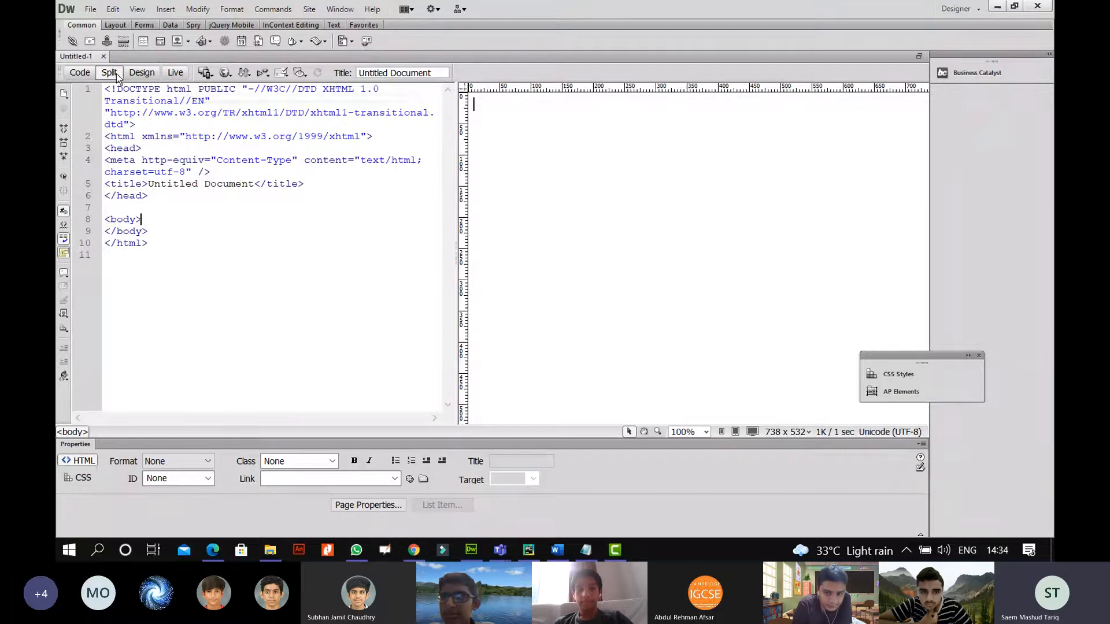
left_click(141, 73)
left_click(109, 72)
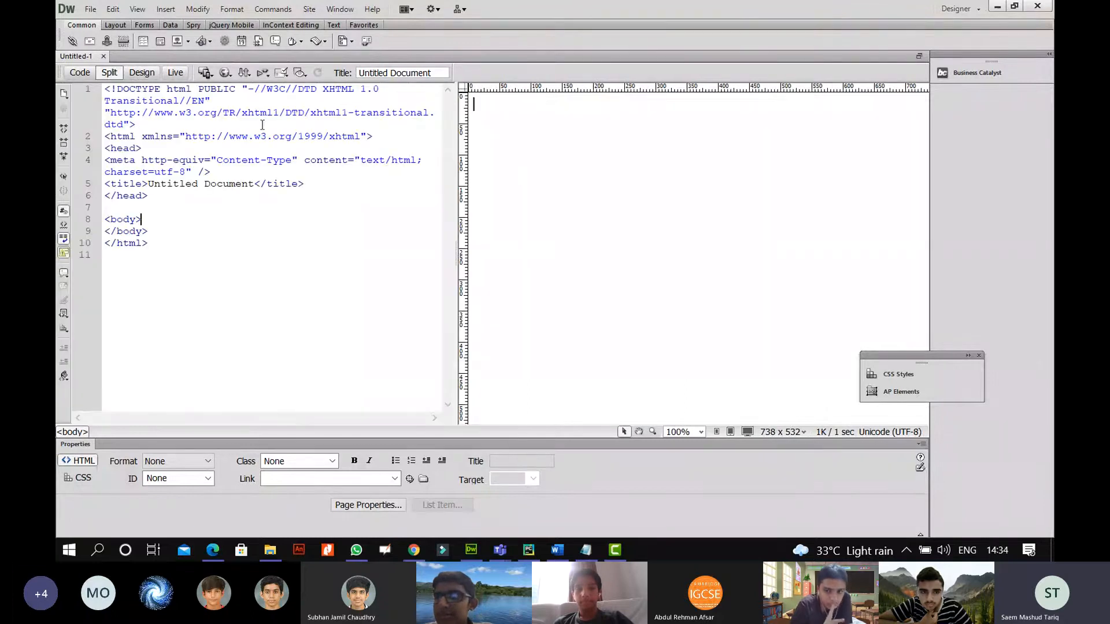
Open Save As and browse from the Desktop to the inner 03_0417_31_SF folder.
left_click(90, 8)
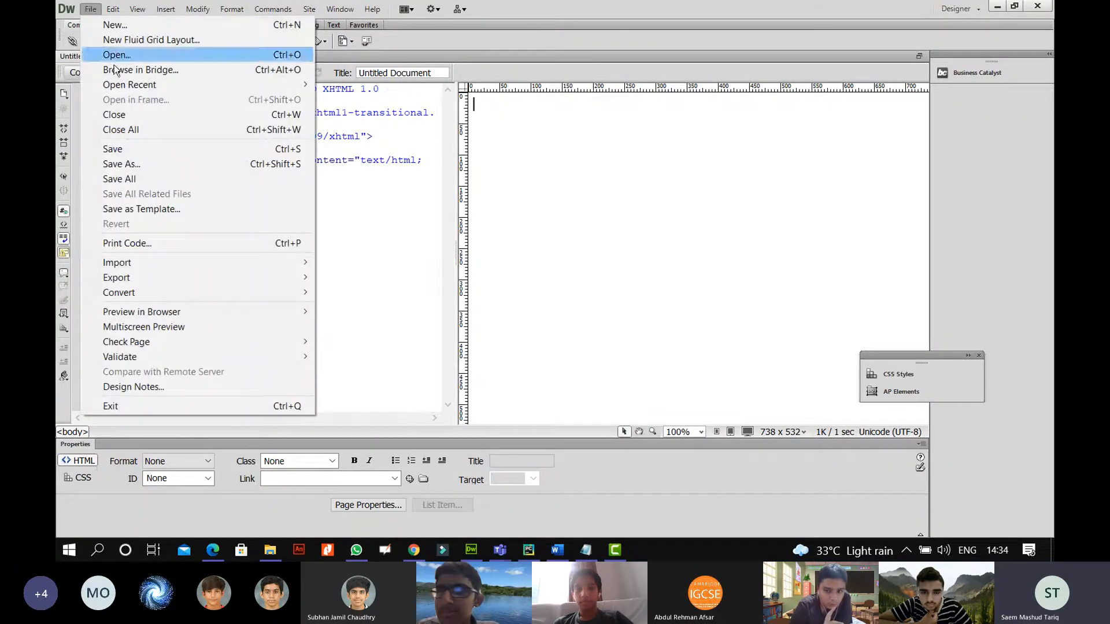
left_click(144, 164)
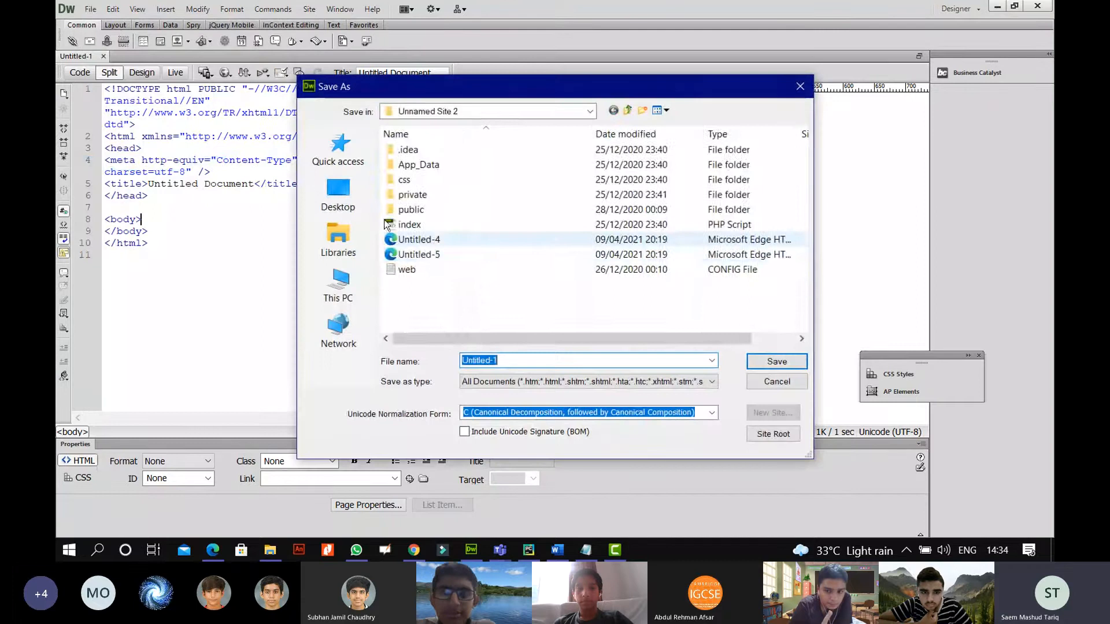
left_click(338, 194)
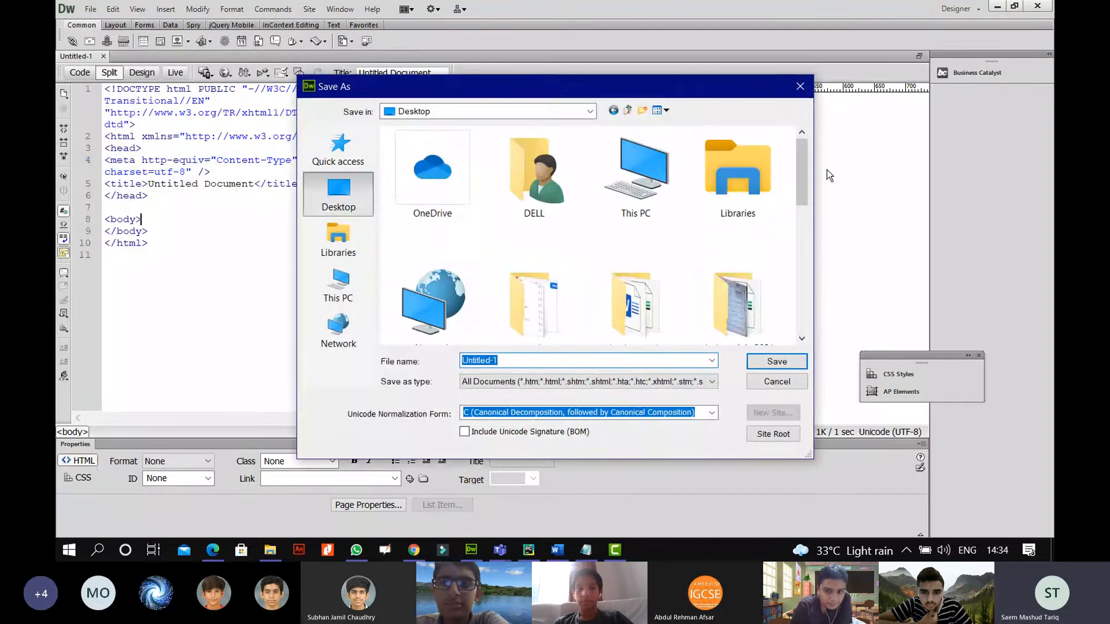
scroll(803, 213, "down", 2)
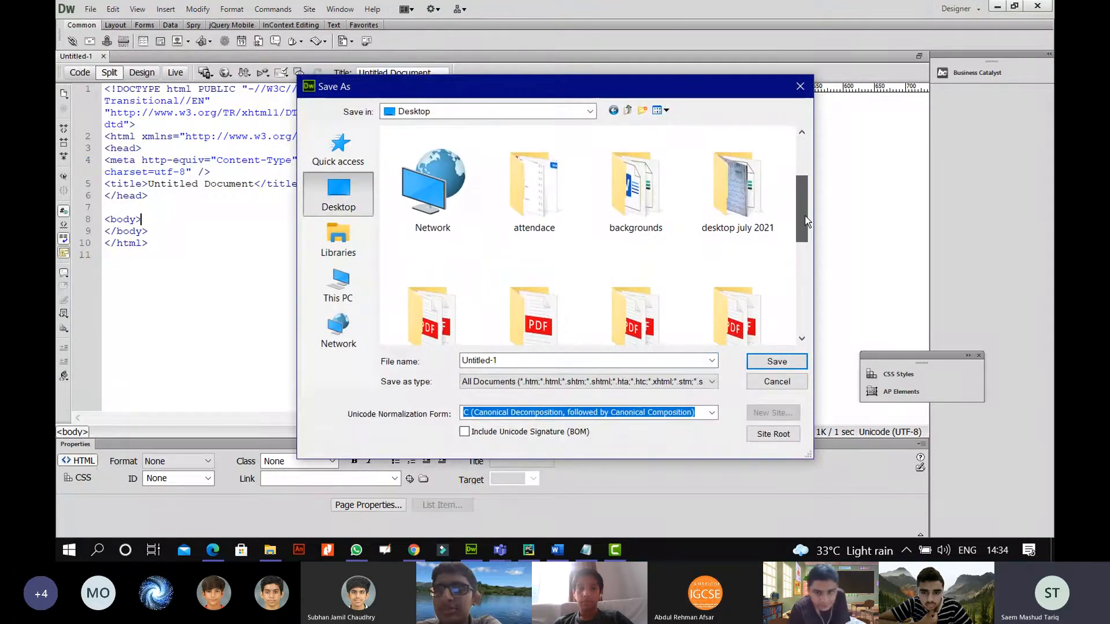
left_click_drag(804, 216, 790, 293)
double_click(647, 249)
double_click(457, 150)
double_click(457, 151)
double_click(456, 151)
Save the document as m16, replacing the existing m16 file.
left_click(517, 360)
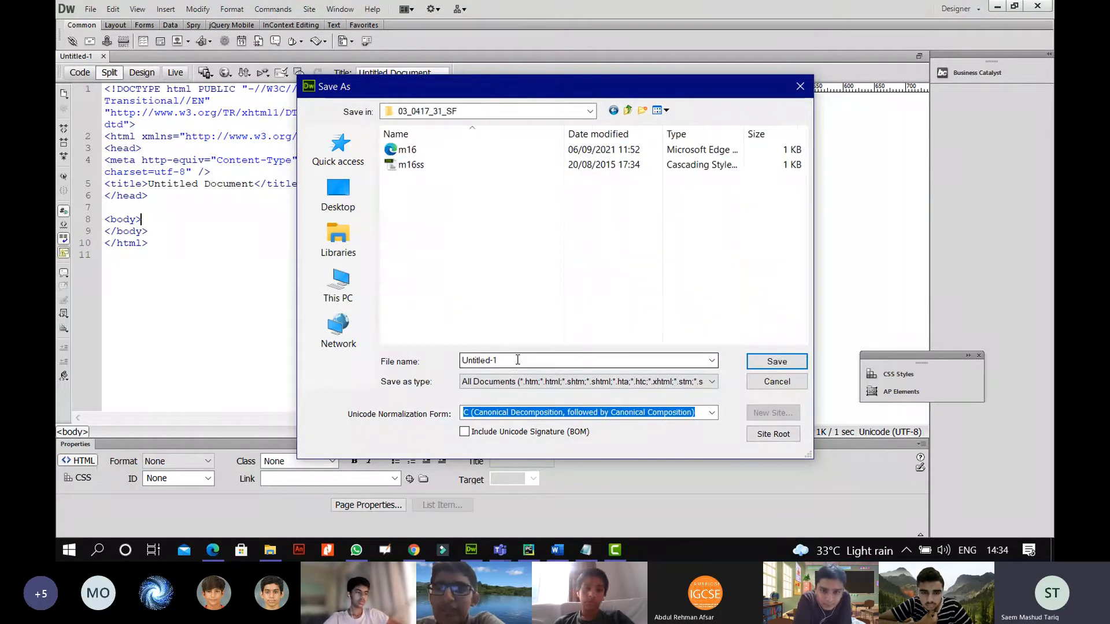
left_click(524, 152)
left_click(774, 361)
left_click(549, 312)
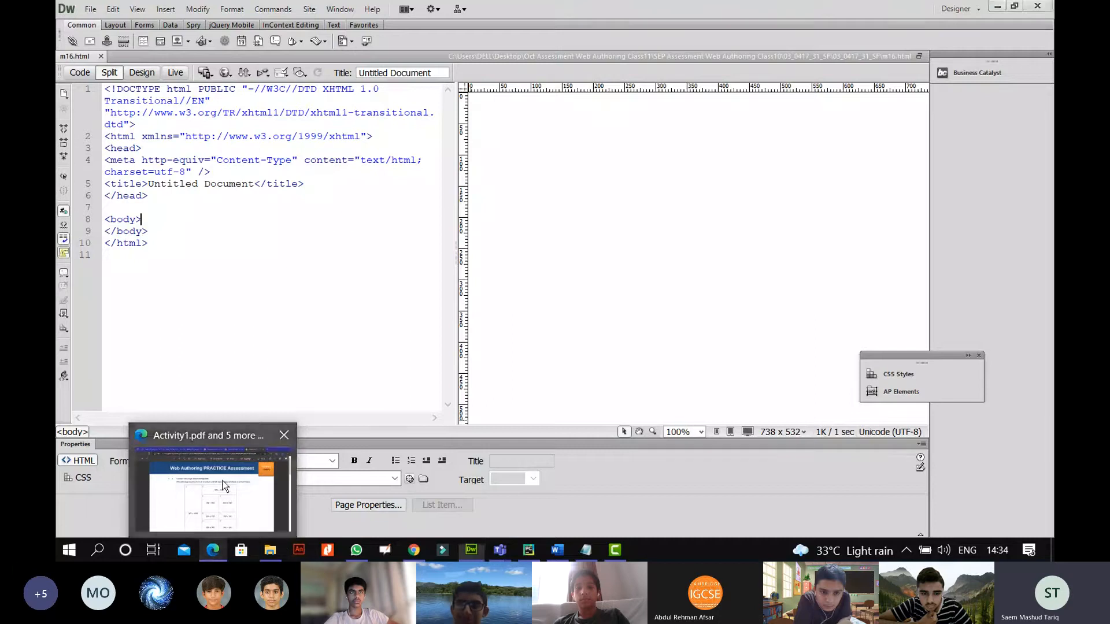
left_click(213, 555)
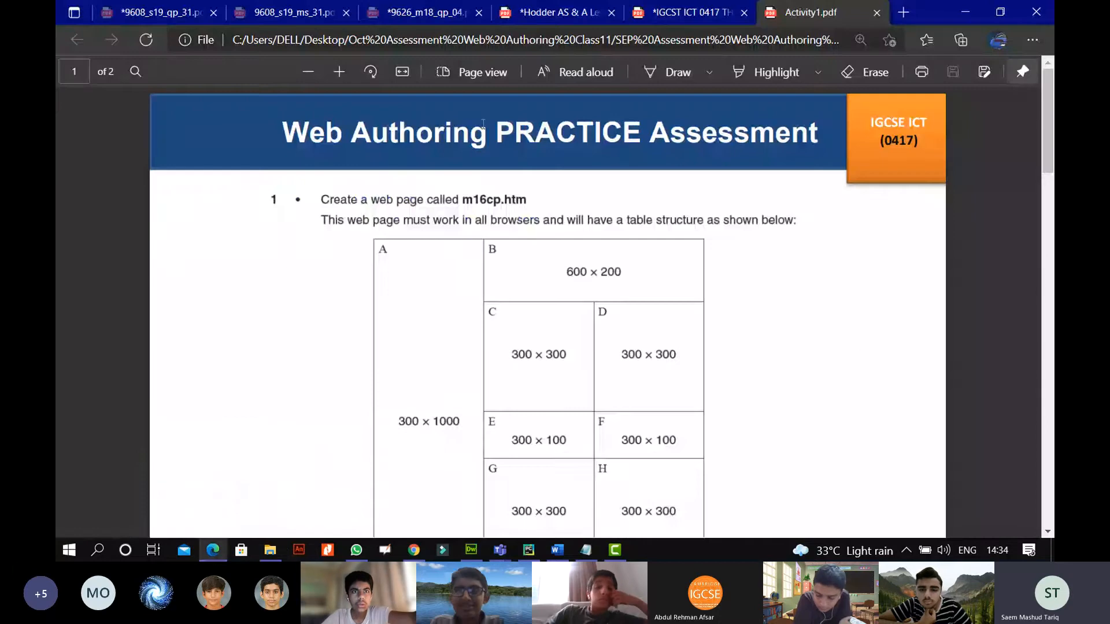
Turn on Draw ink on Activity1.pdf and scroll to the table diagram.
left_click(671, 72)
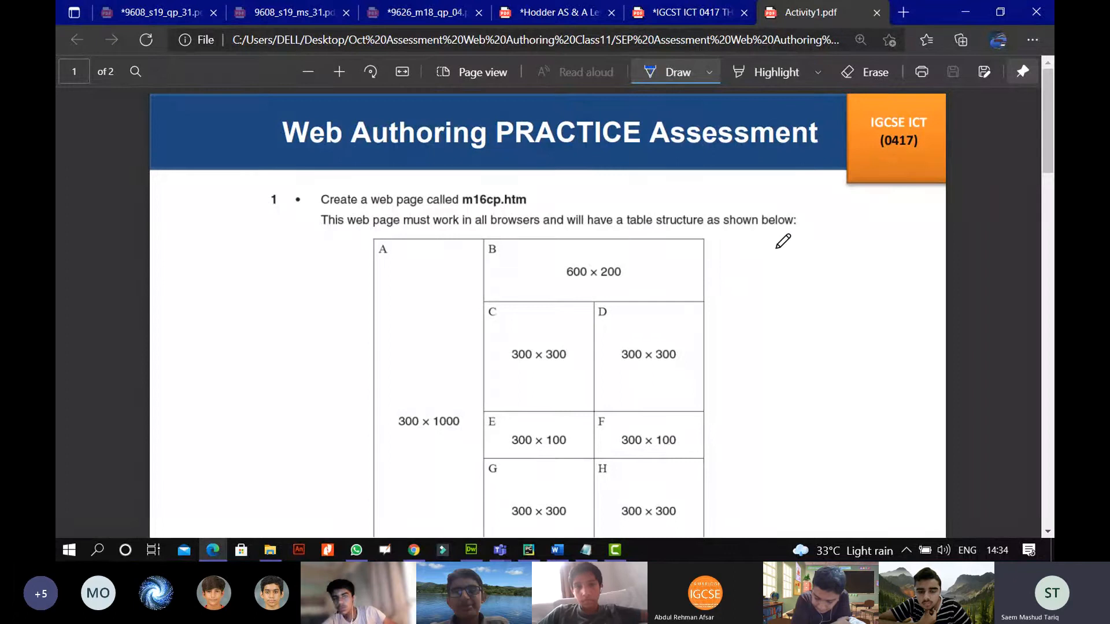
scroll(773, 255, "down", 3)
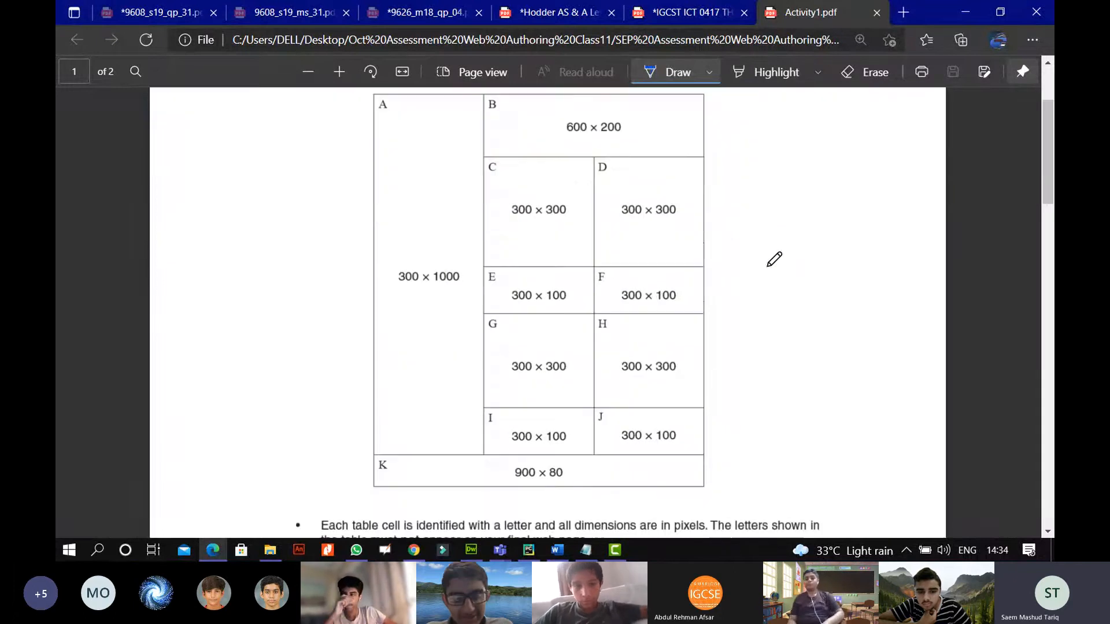
scroll(781, 369, "down", 5)
mouse_move(811, 325)
left_mouse_down()
mouse_move(780, 331)
mouse_move(833, 334)
left_mouse_up()
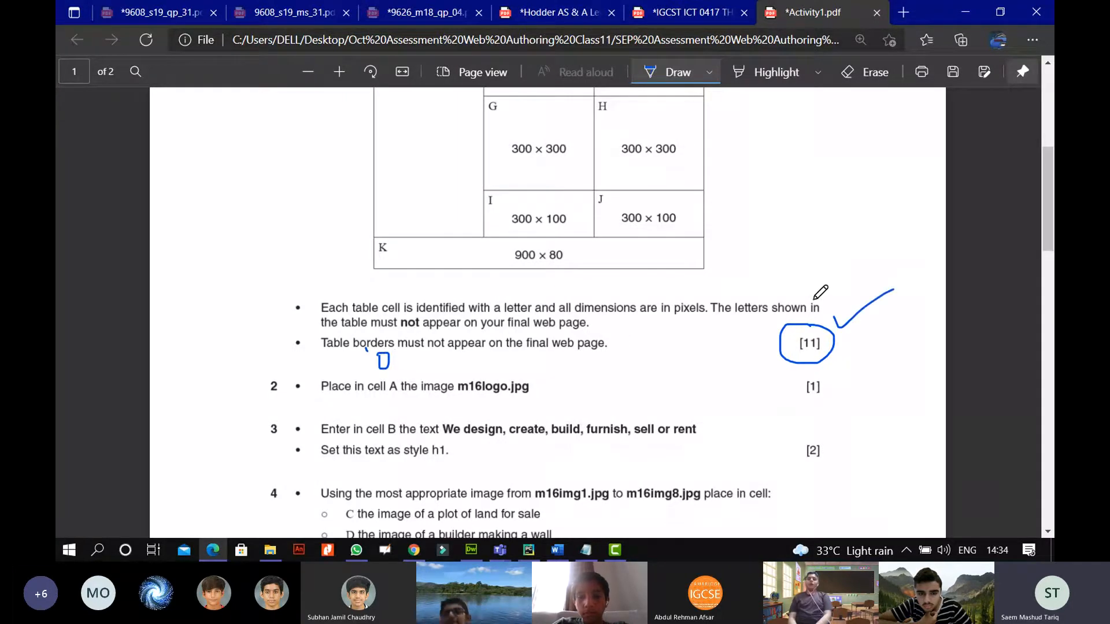
scroll(806, 292, "up", 5)
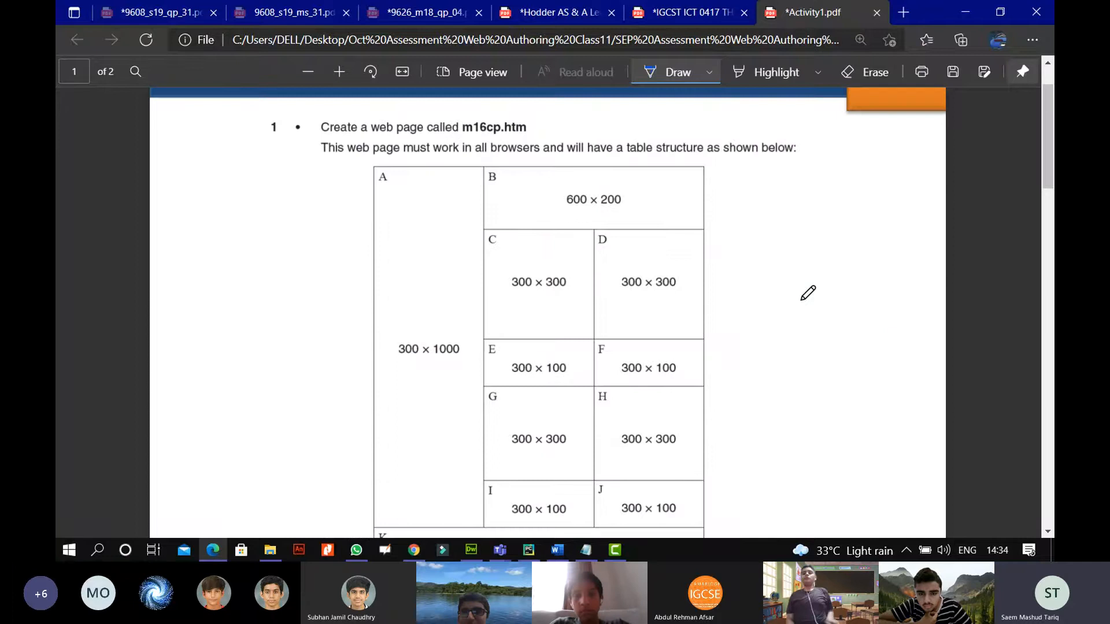
scroll(807, 293, "down", 3)
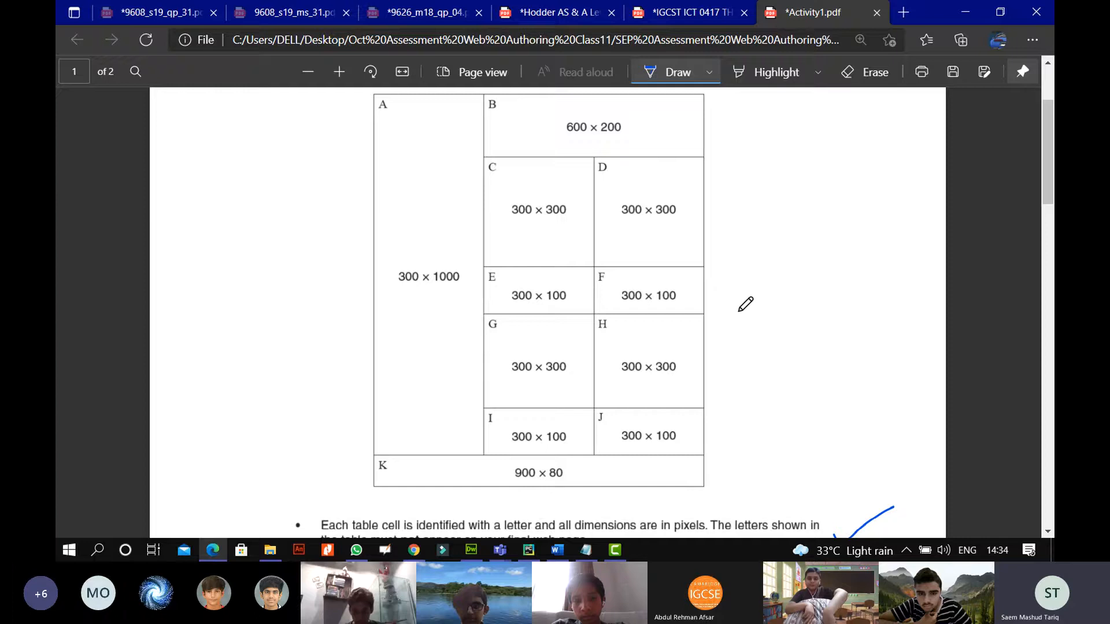
scroll(740, 310, "up", 3)
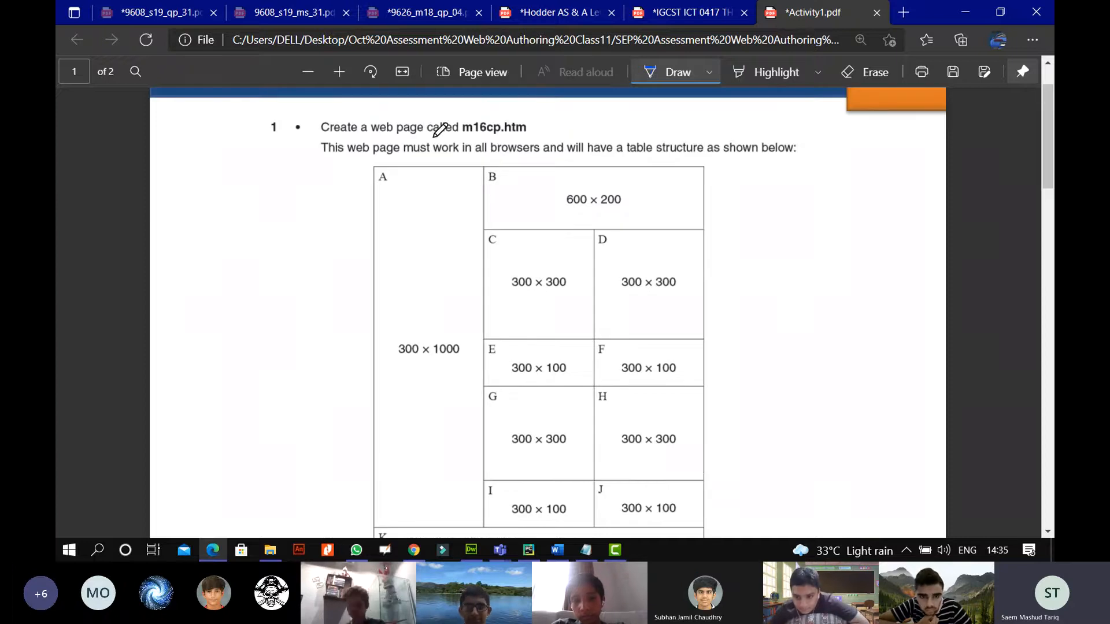
Ink tick marks over the table's first column and rows F, H, J and K.
left_click_drag(434, 137, 428, 181)
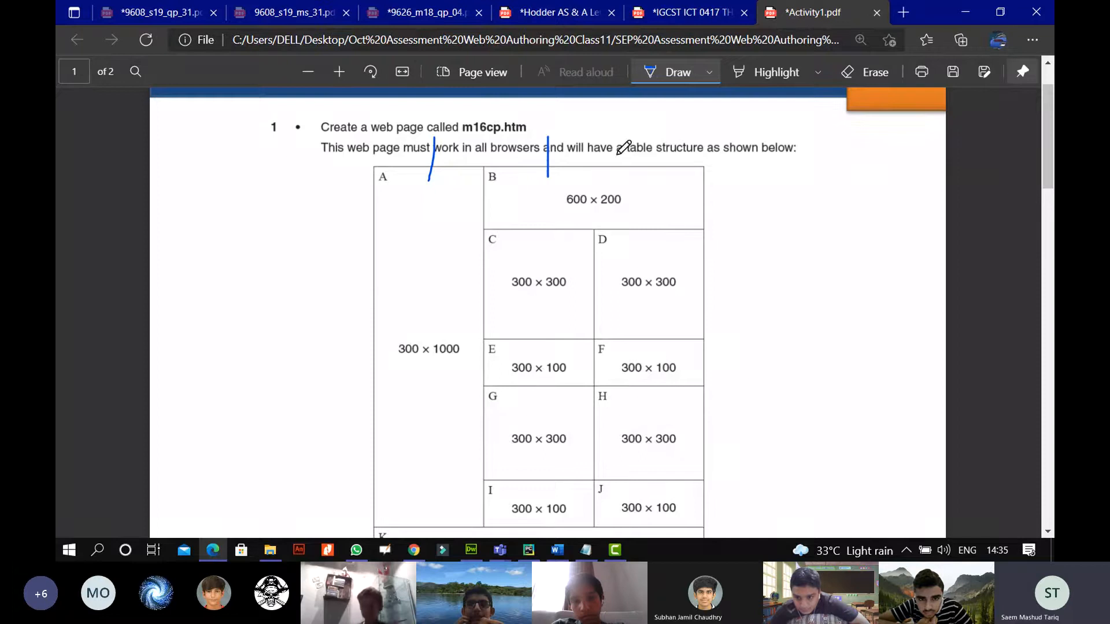
mouse_move(635, 139)
left_mouse_down()
mouse_move(635, 205)
mouse_move(771, 205)
left_mouse_up()
scroll(760, 235, "down", 3)
scroll(748, 216, "up", 1)
scroll(751, 214, "up", 1)
left_click_drag(704, 279, 766, 269)
scroll(761, 300, "down", 2)
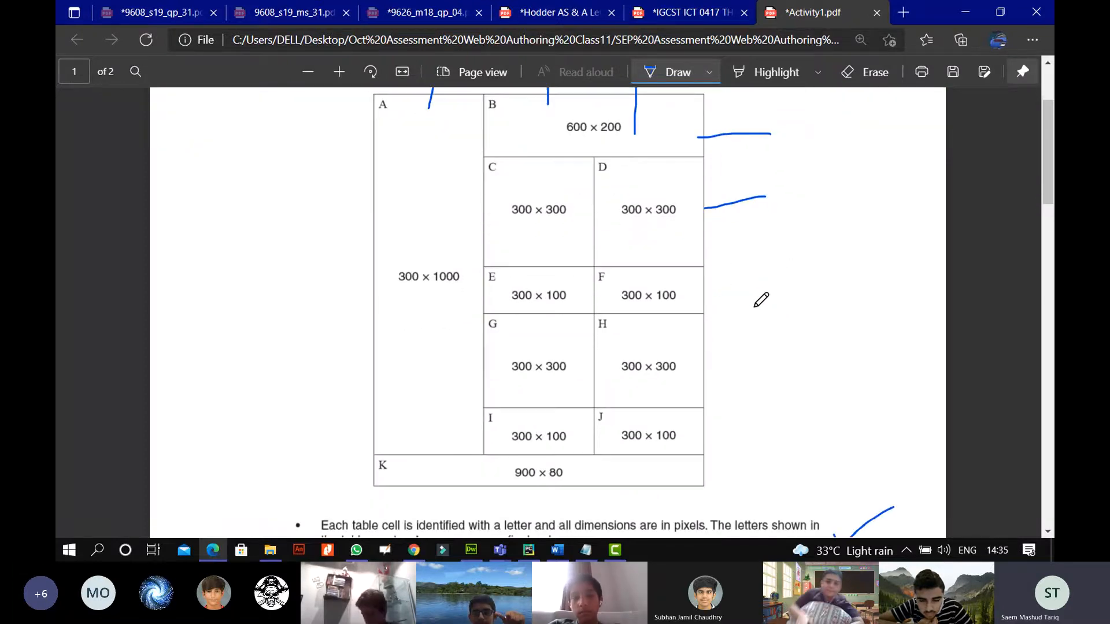
left_click_drag(698, 293, 751, 294)
left_click_drag(700, 347, 734, 334)
left_click_drag(699, 424, 741, 423)
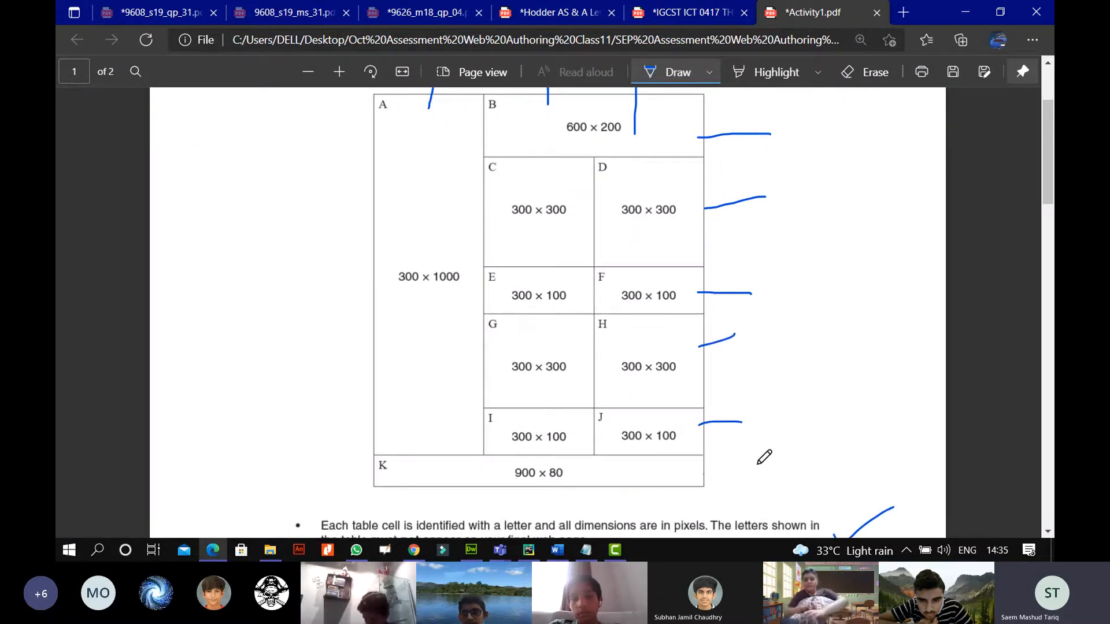
left_click_drag(757, 464, 707, 465)
Write the counts 3 columns and 6 rows beside the table diagram.
mouse_move(849, 267)
left_mouse_down()
mouse_move(827, 300)
mouse_move(847, 240)
left_mouse_up()
scroll(639, 215, "up", 1)
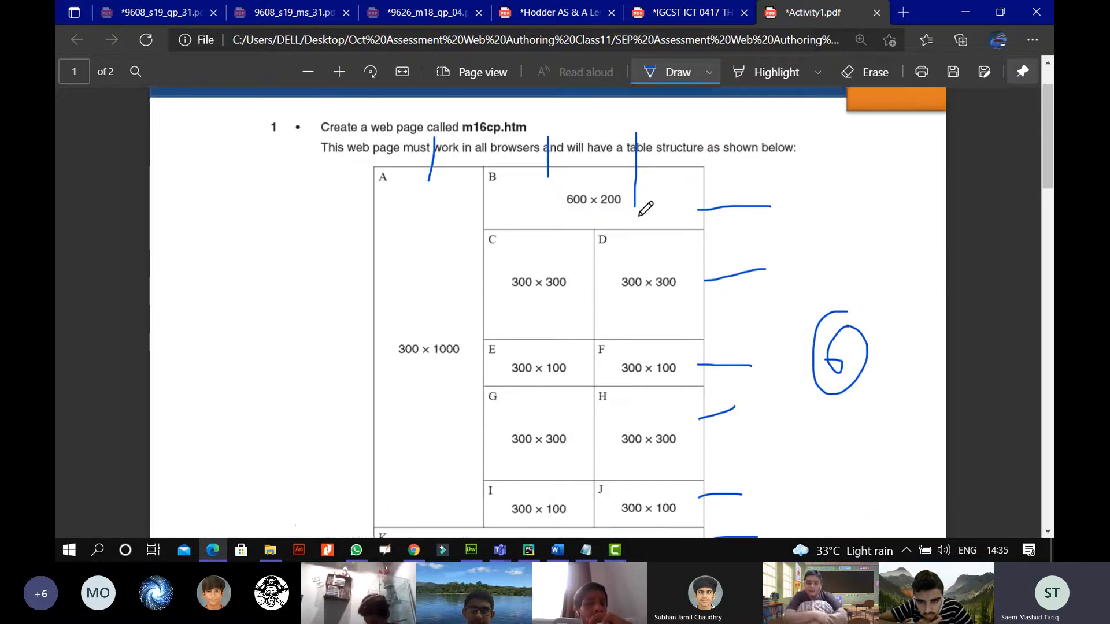
scroll(645, 205, "up", 1)
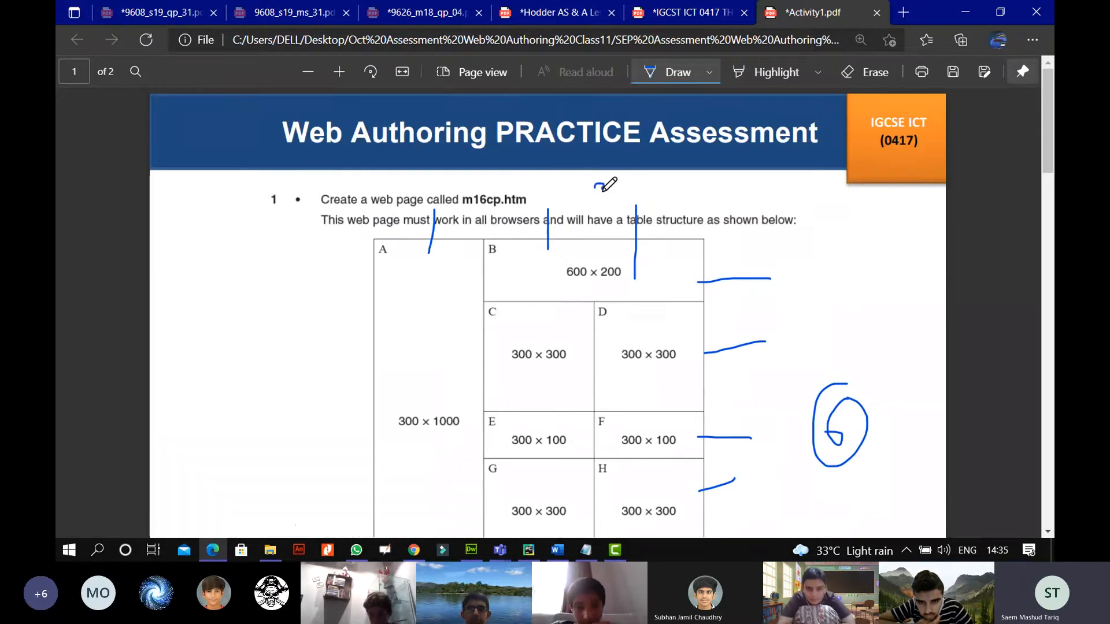
left_click_drag(603, 191, 606, 189)
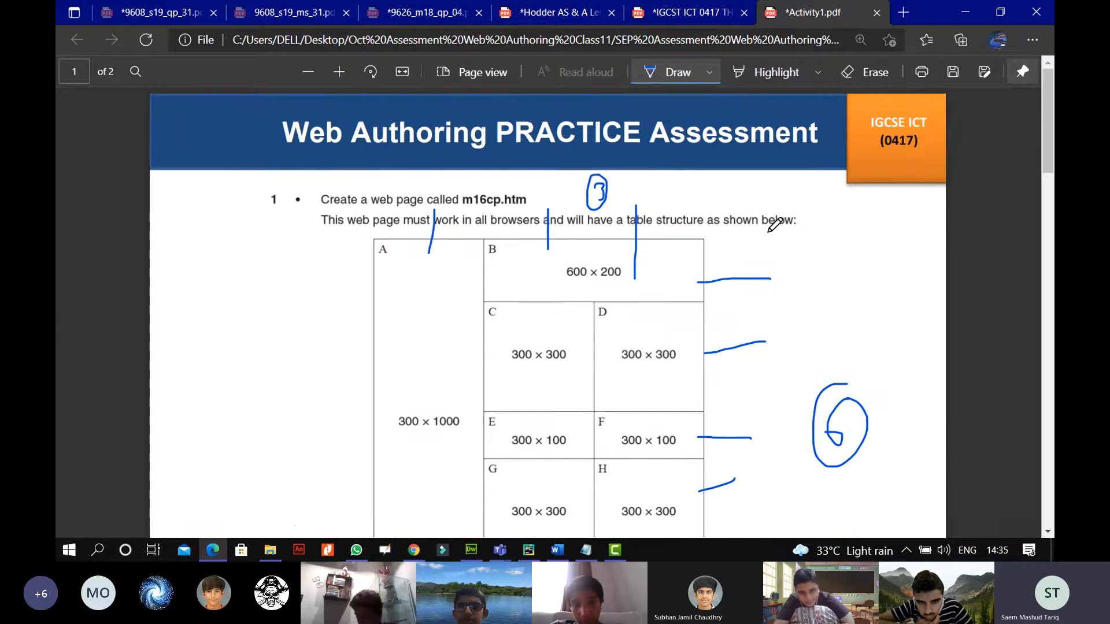
scroll(774, 225, "down", 1)
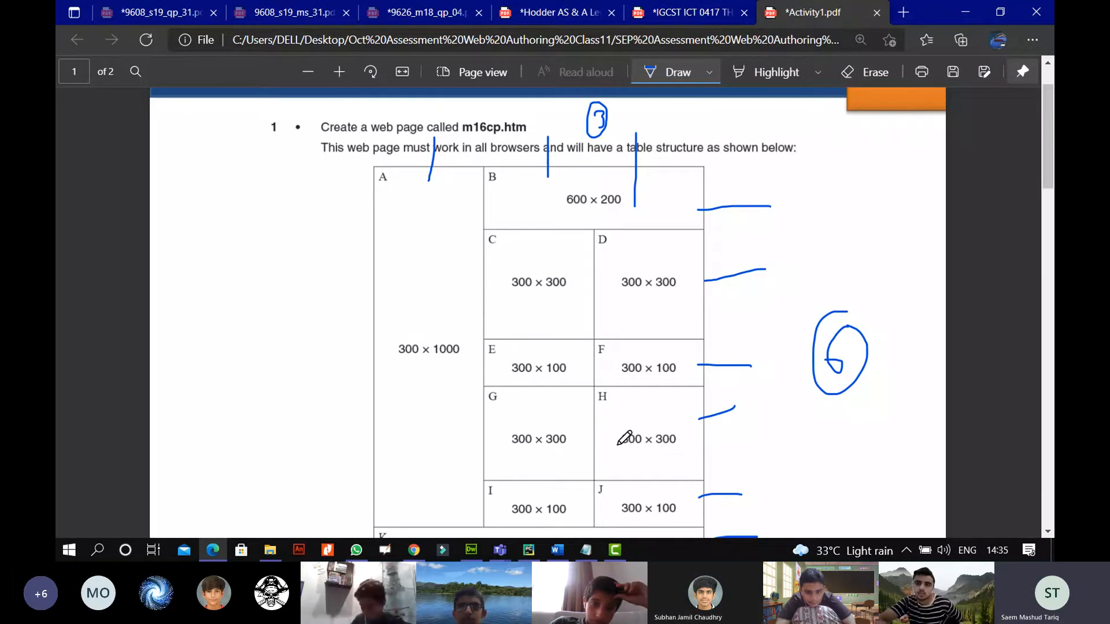
mouse_move(476, 555)
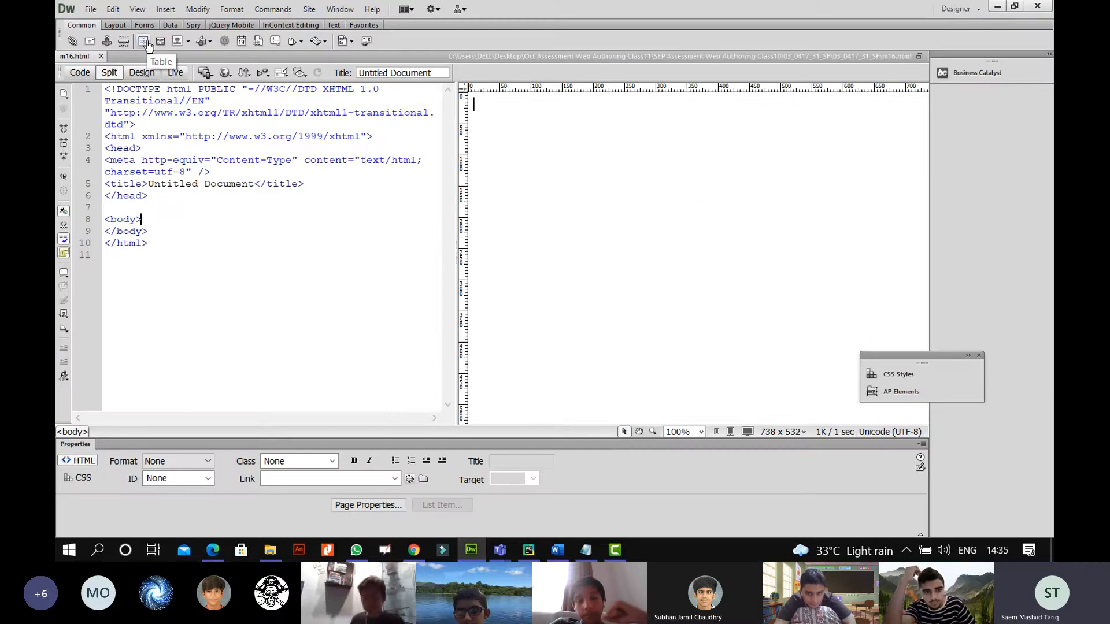
Insert a 6-row, 3-column table via Ctrl+Alt+T and drag it to 535×433 pixels.
key("ctrl+alt+t")
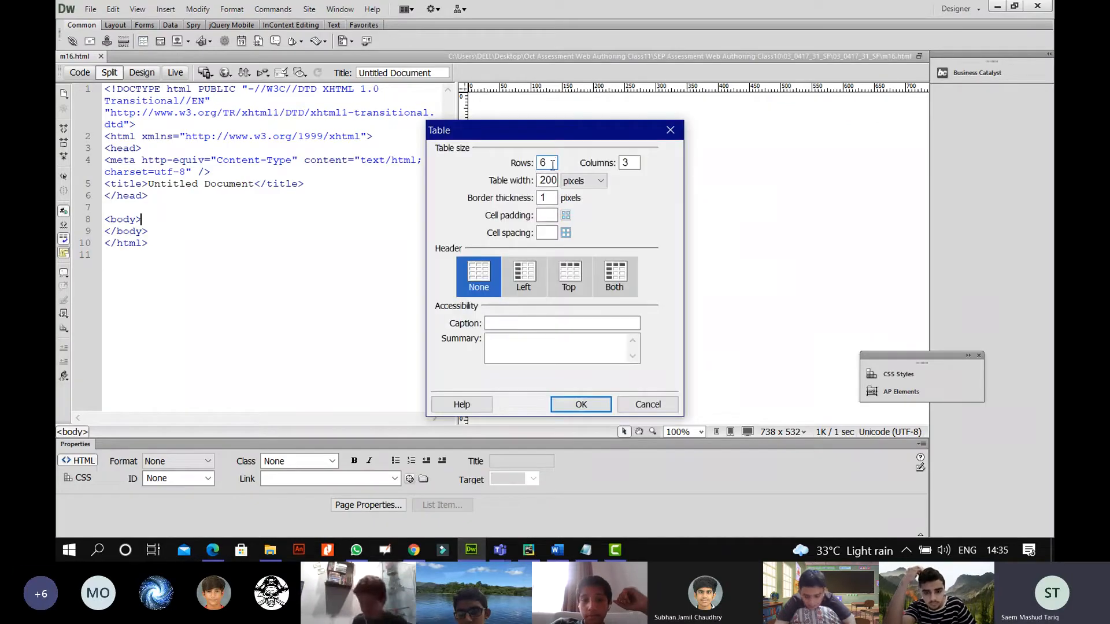
double_click(553, 163)
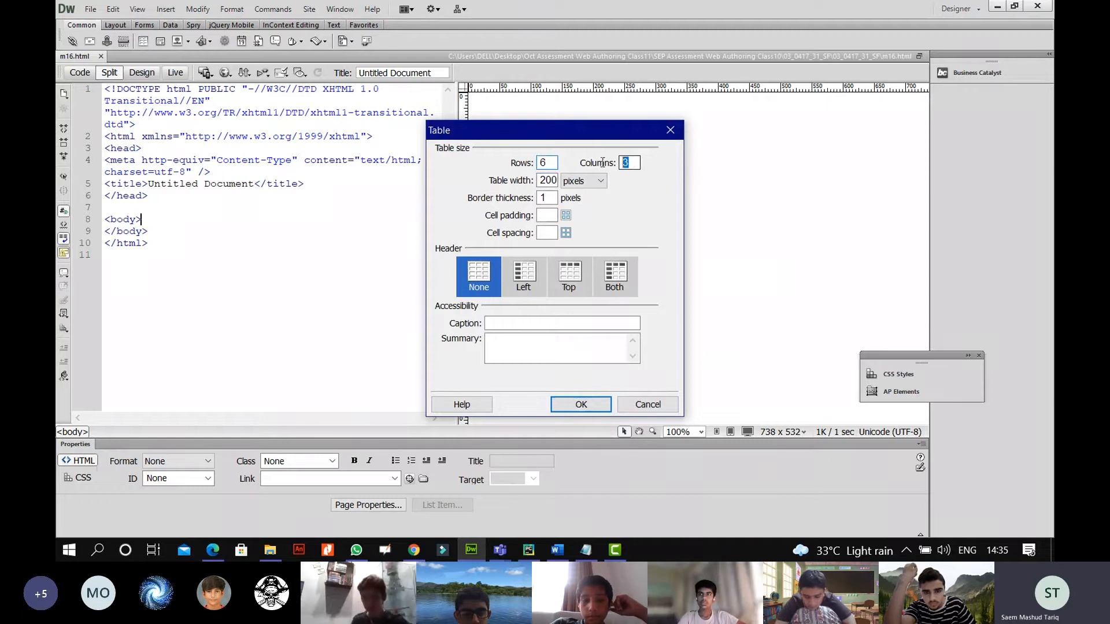
left_click(584, 404)
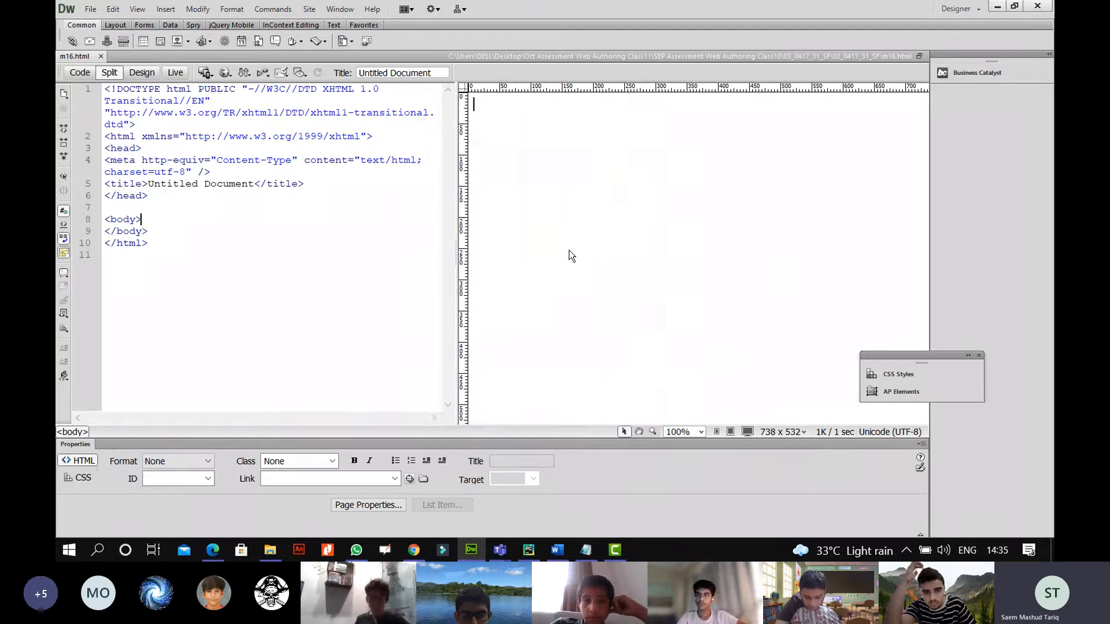
left_click(601, 211)
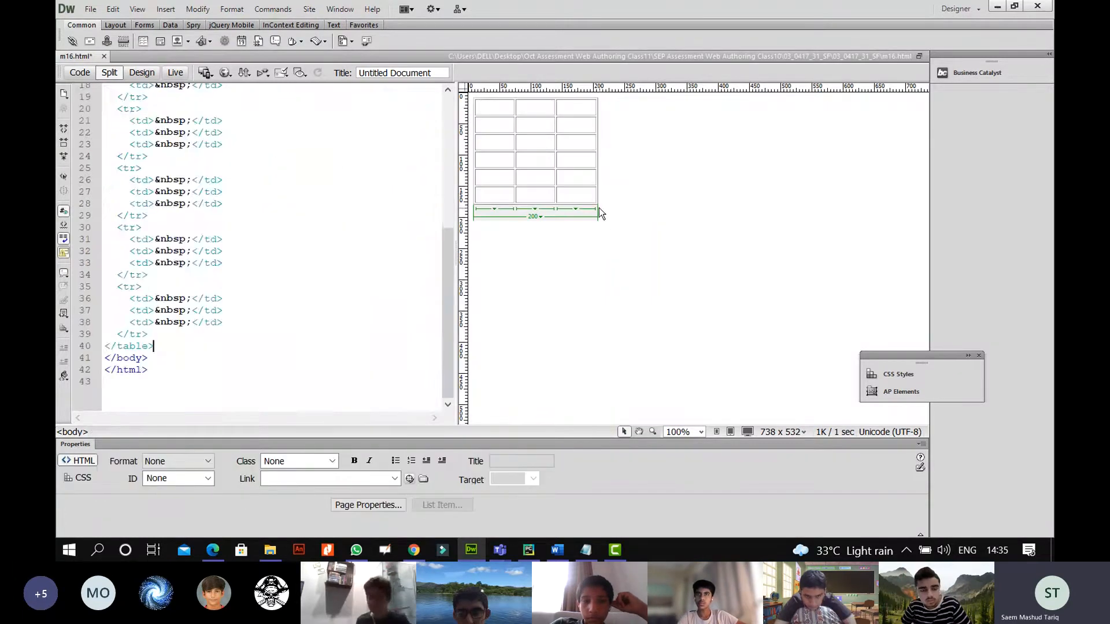
left_click(597, 203)
left_click_drag(593, 201, 804, 366)
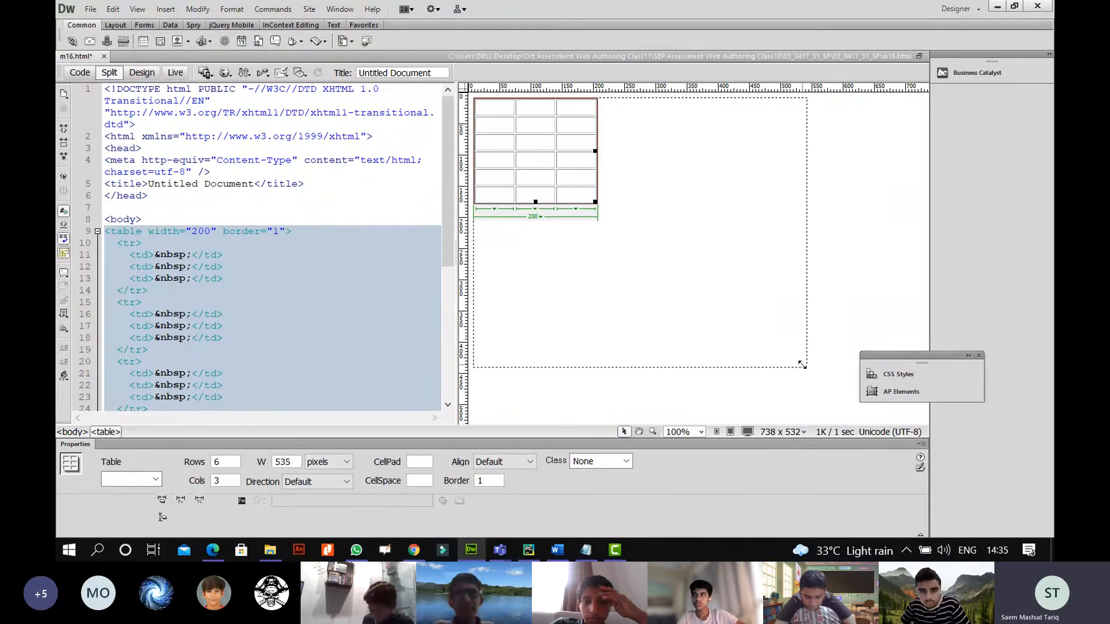
left_click(831, 296)
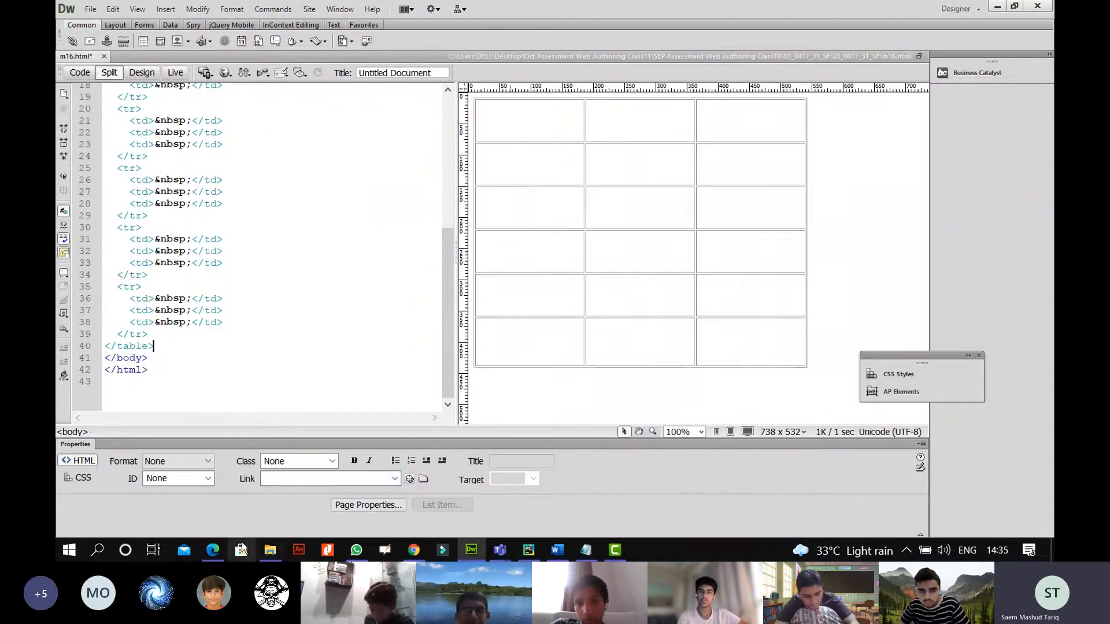
left_click(212, 550)
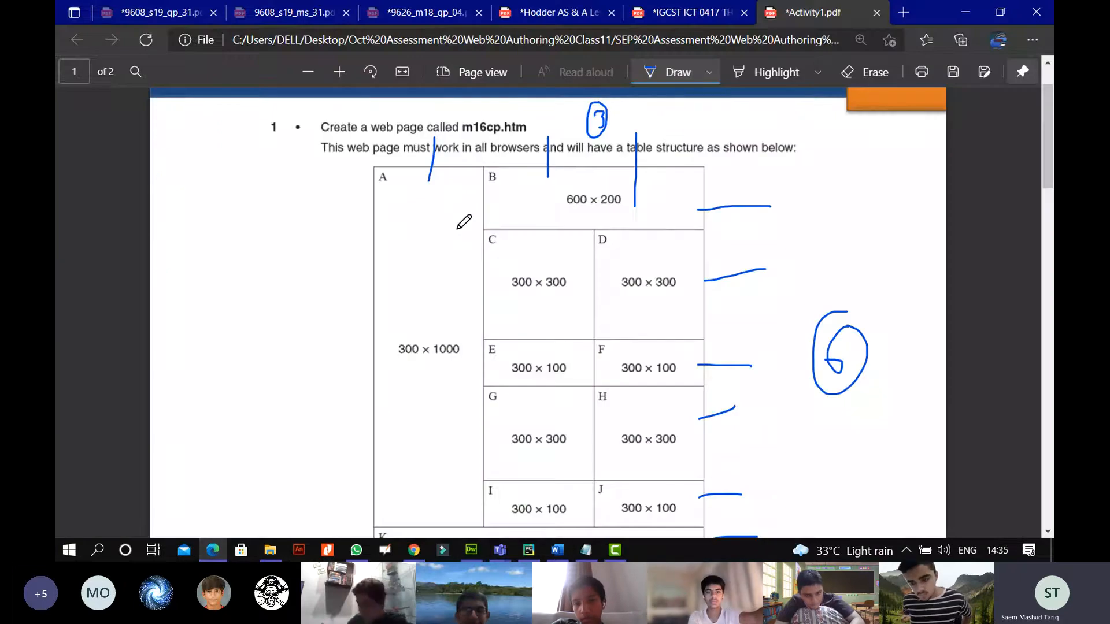
Compare the PDF layout with the table, selecting the top row's middle and right cells.
left_click(217, 557)
left_click_drag(743, 118, 634, 119)
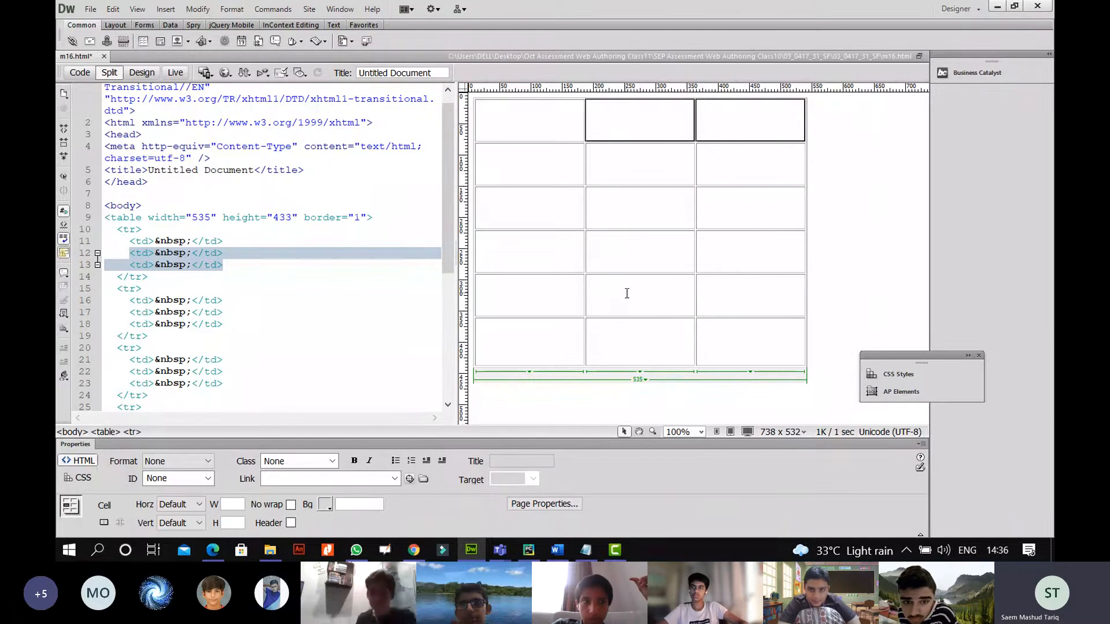
left_click(213, 550)
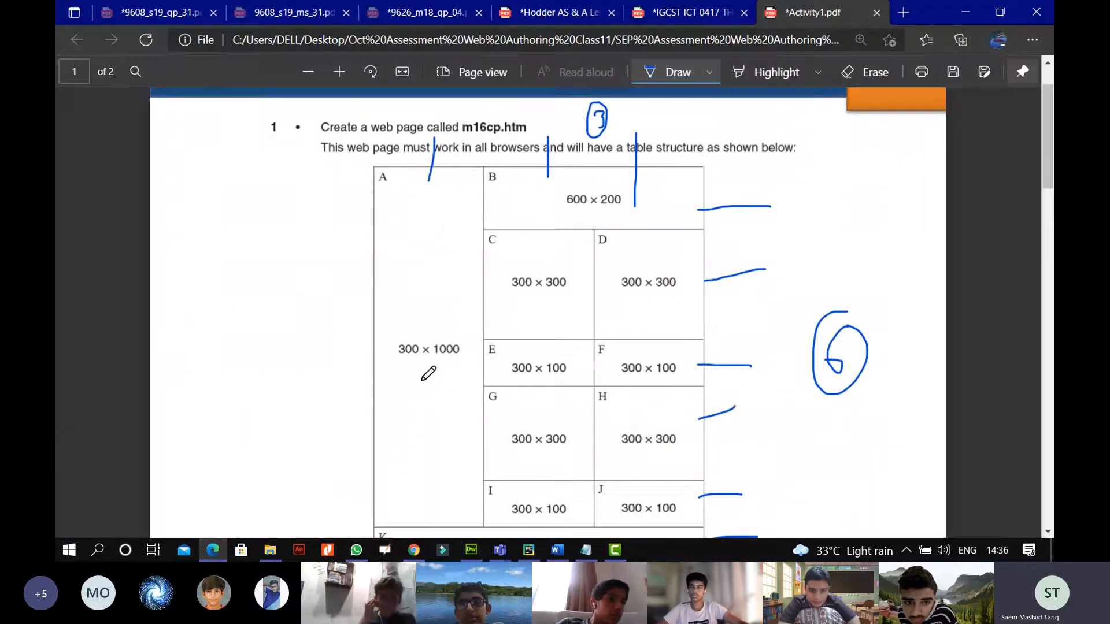
left_click(213, 551)
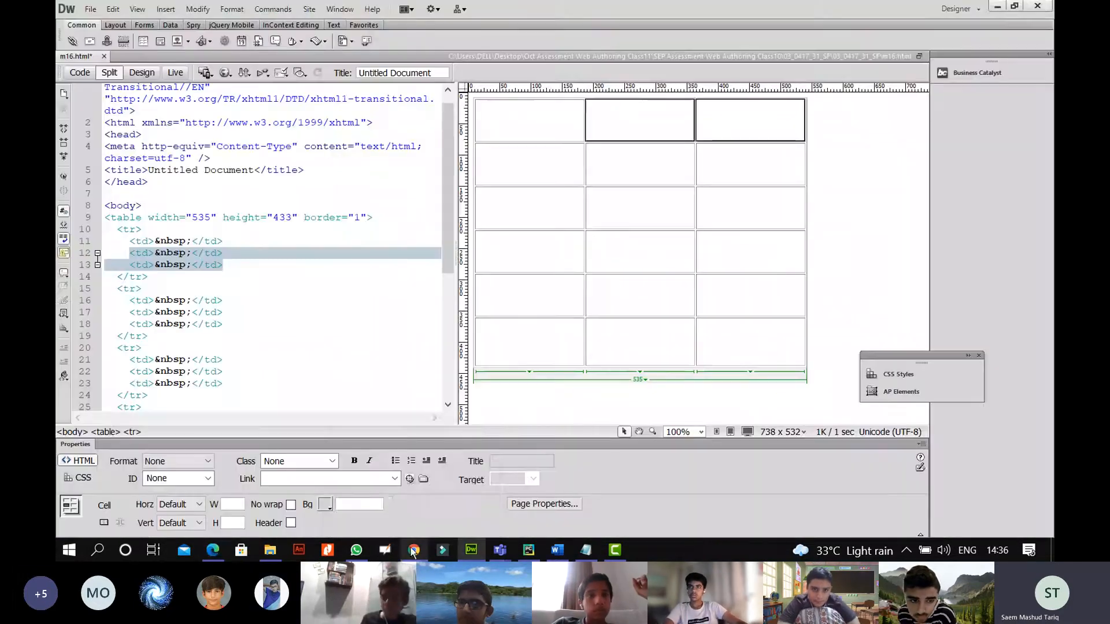
left_click(413, 549)
mouse_move(442, 94)
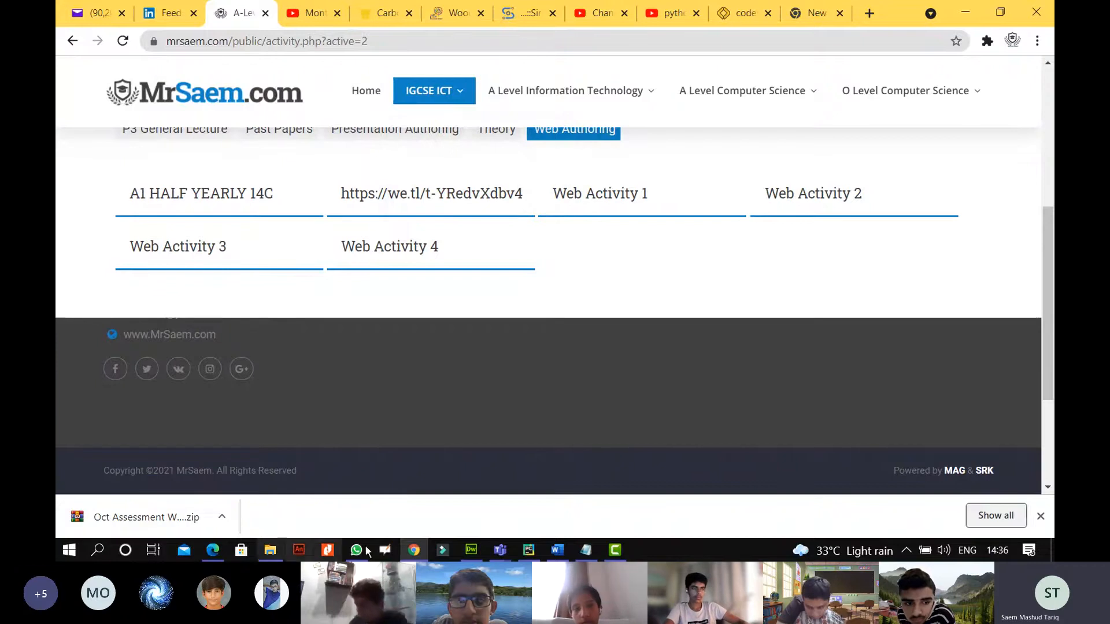
left_click(471, 550)
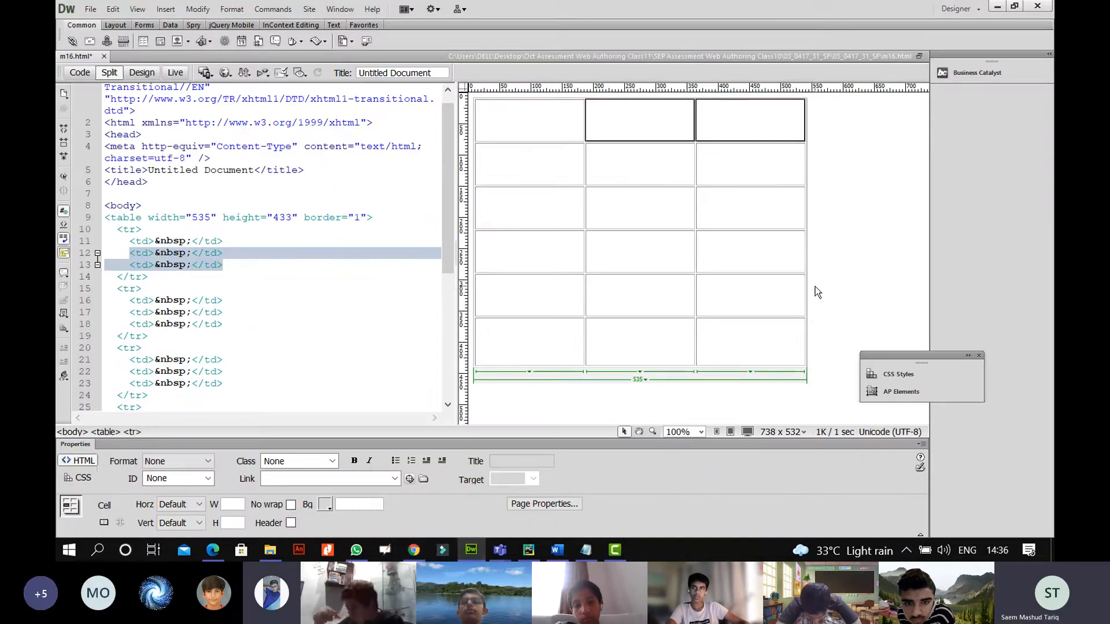
Undo the table back to an empty body and re-save over the existing m16 file.
key("ctrl+z")
key("ctrl+z")
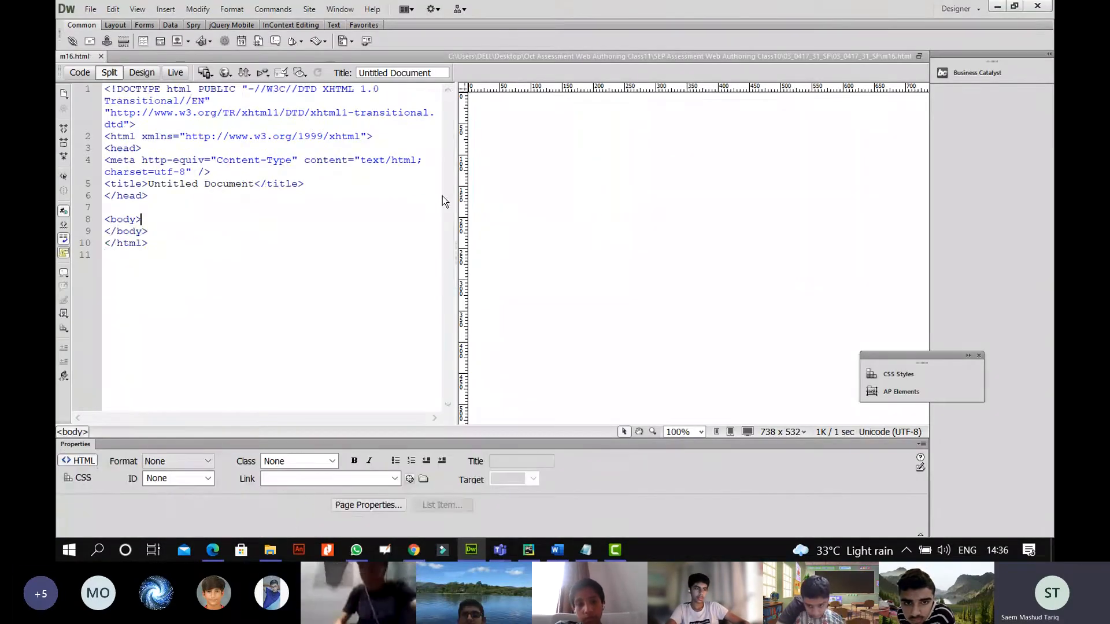
left_click(91, 9)
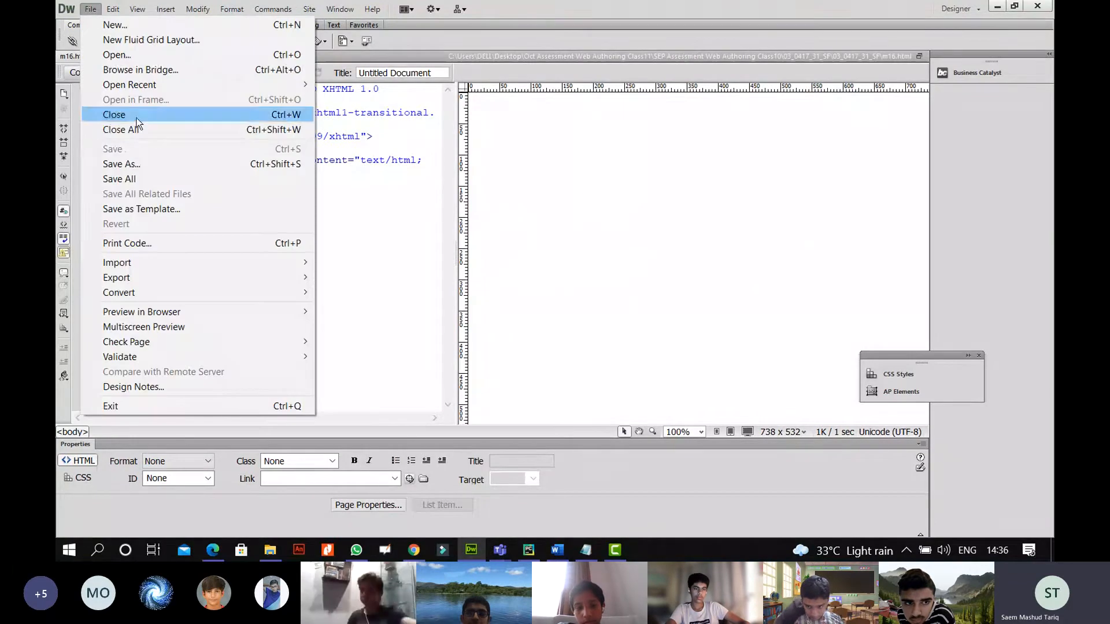
left_click(144, 163)
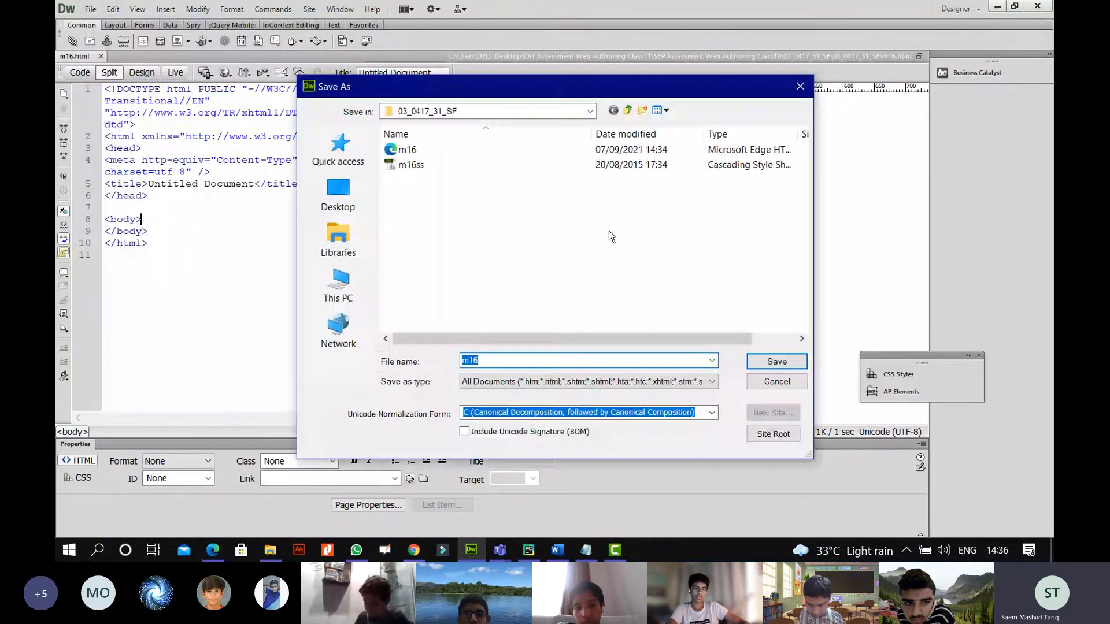
left_click(435, 148)
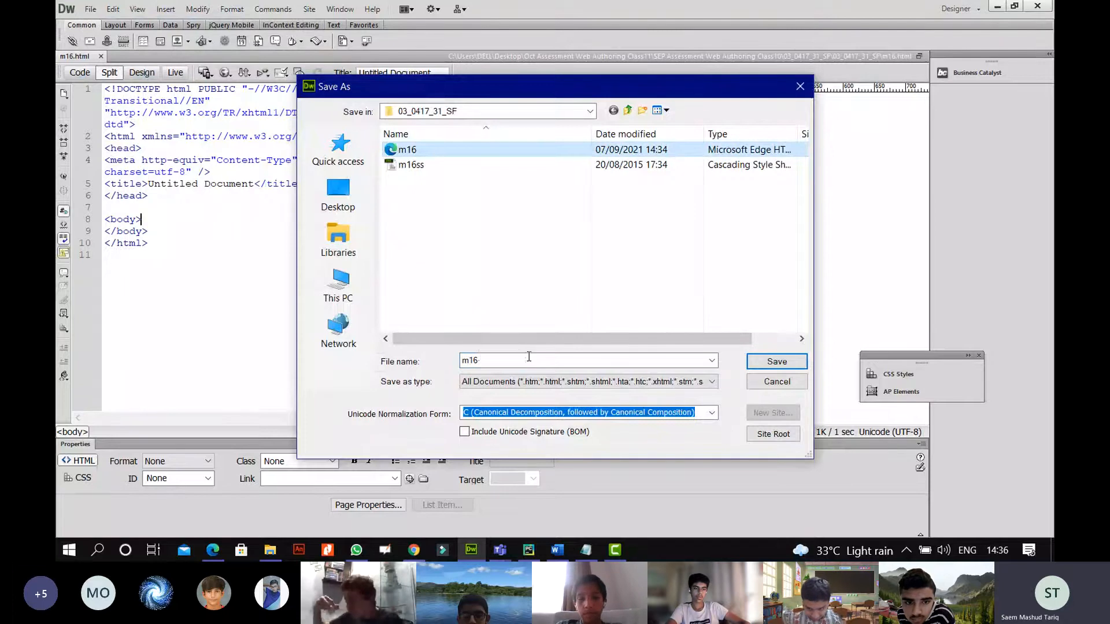
left_click(776, 360)
left_click(546, 310)
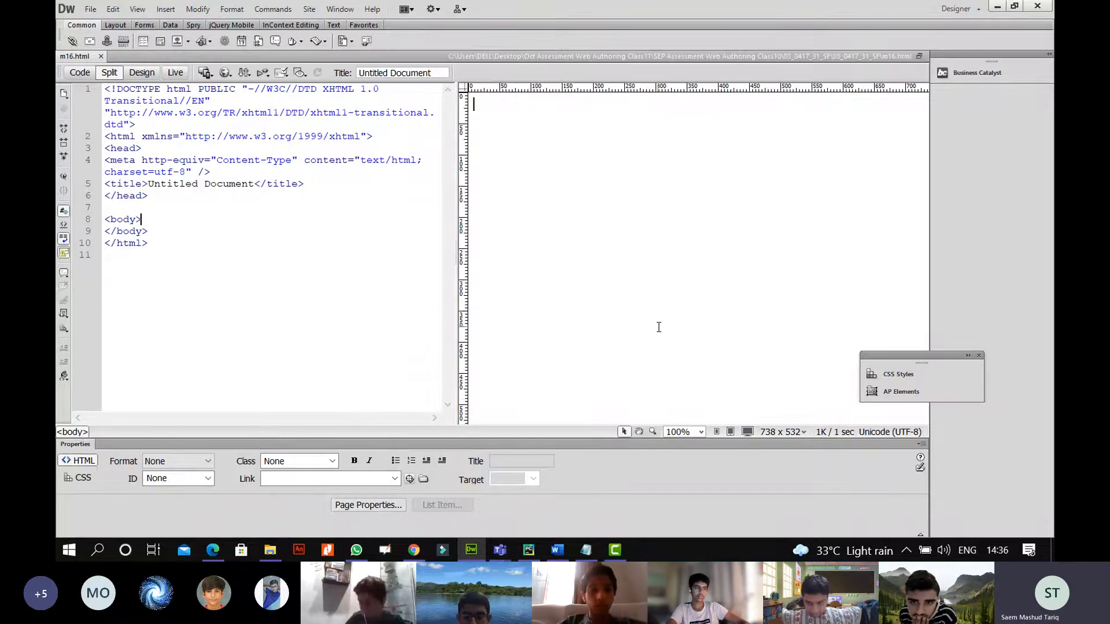
left_click(905, 549)
Insert a 6-row, 3-column table into the m16 page.
left_click(728, 300)
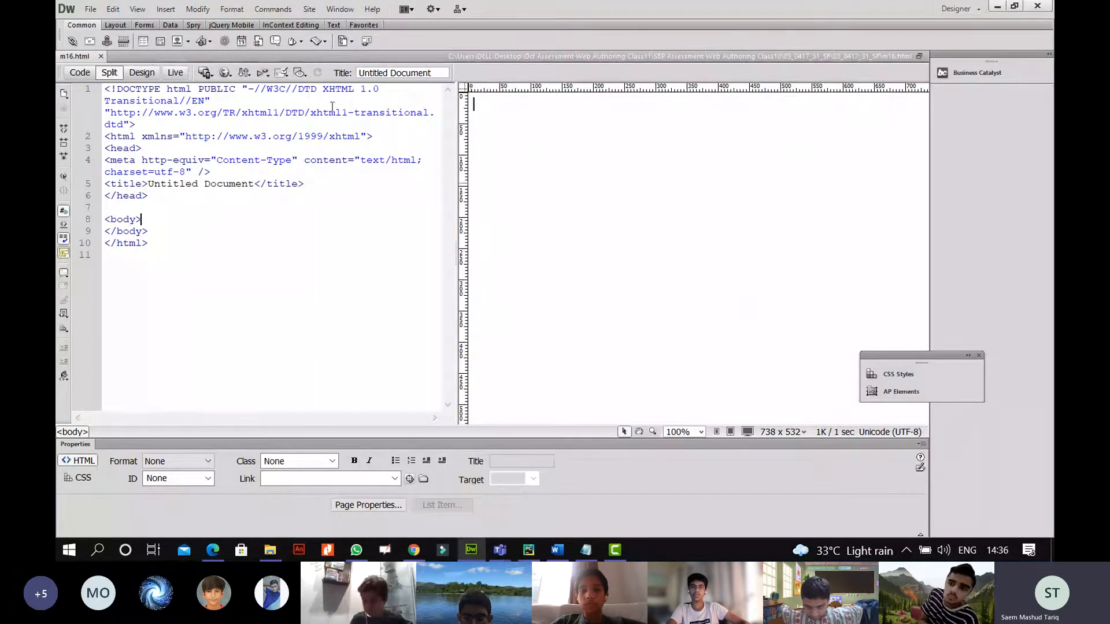
left_click(143, 41)
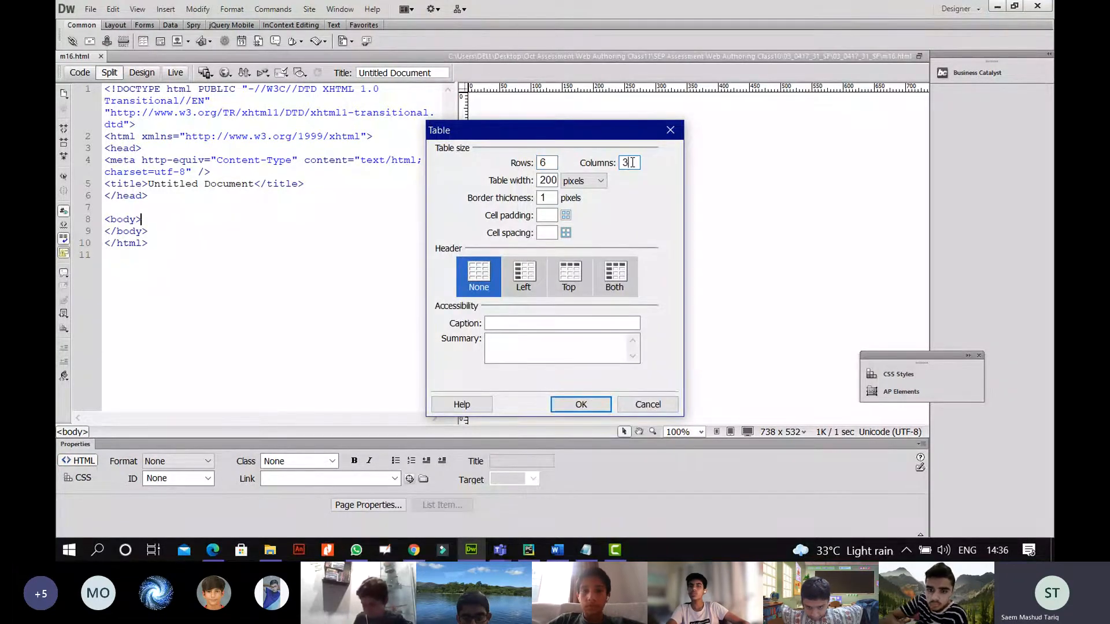
left_click(581, 404)
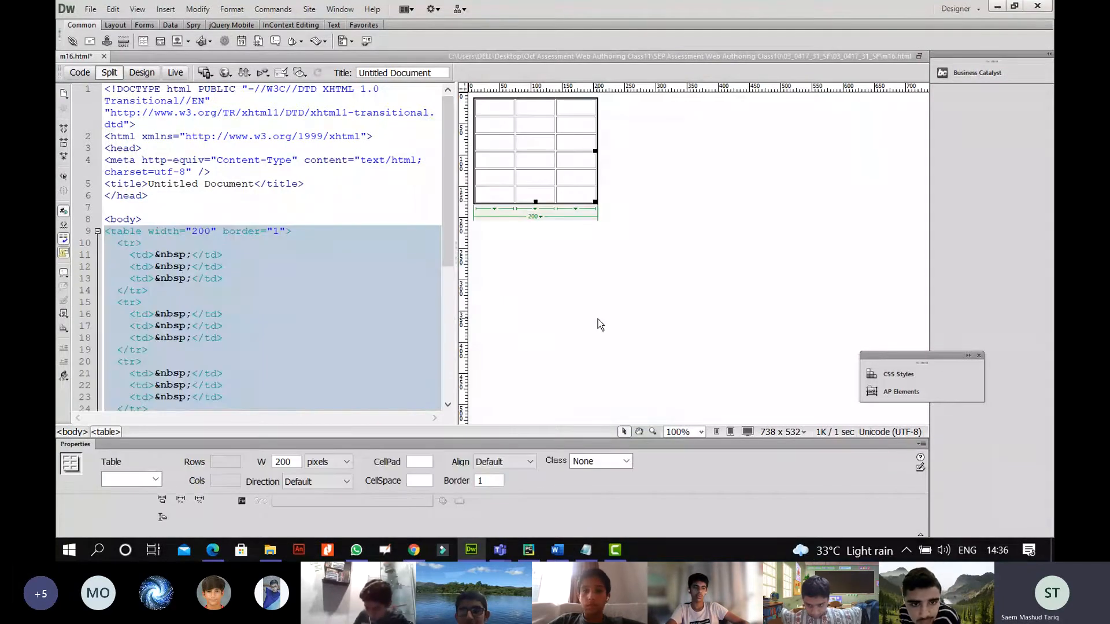
Drag the table's corner handle to enlarge it to 510 by 458 pixels.
left_click(598, 319)
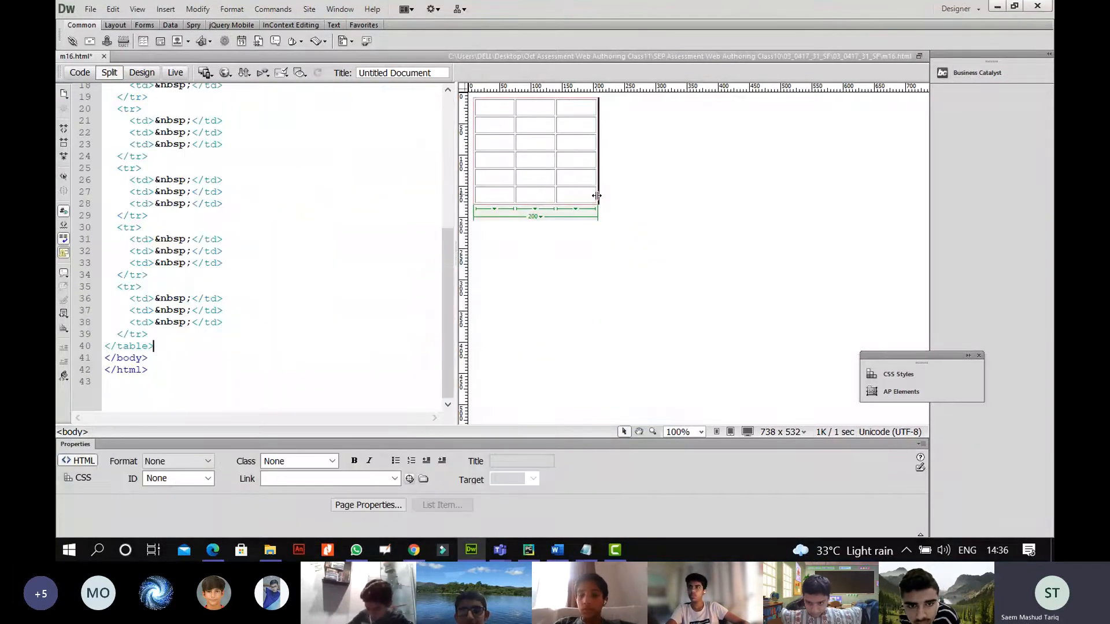
left_click(596, 200)
left_click_drag(596, 200, 789, 380)
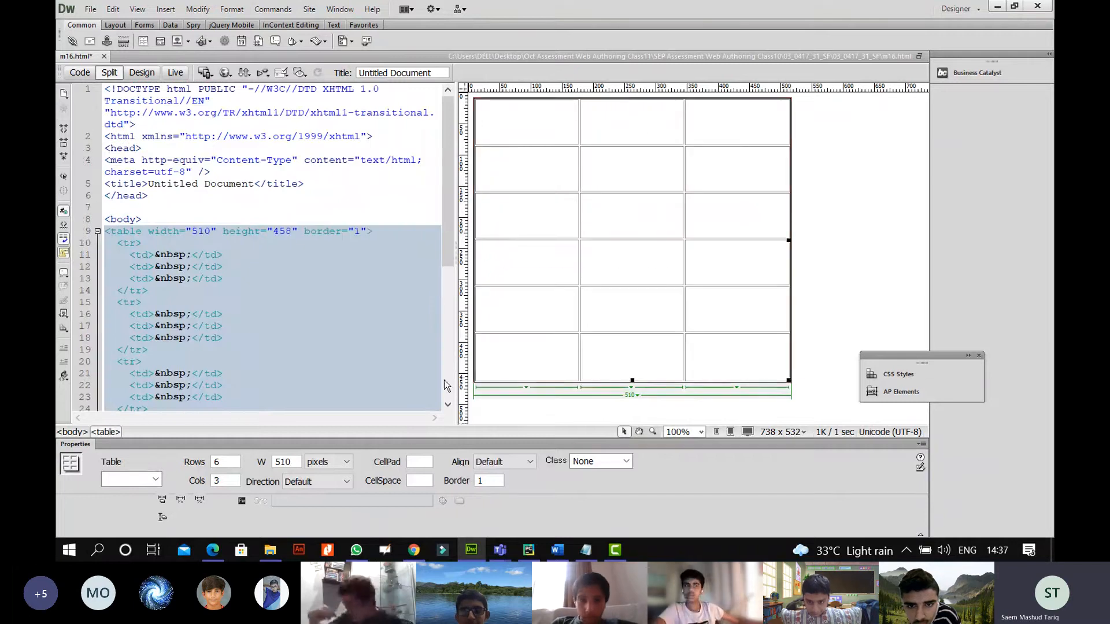
left_click(519, 307)
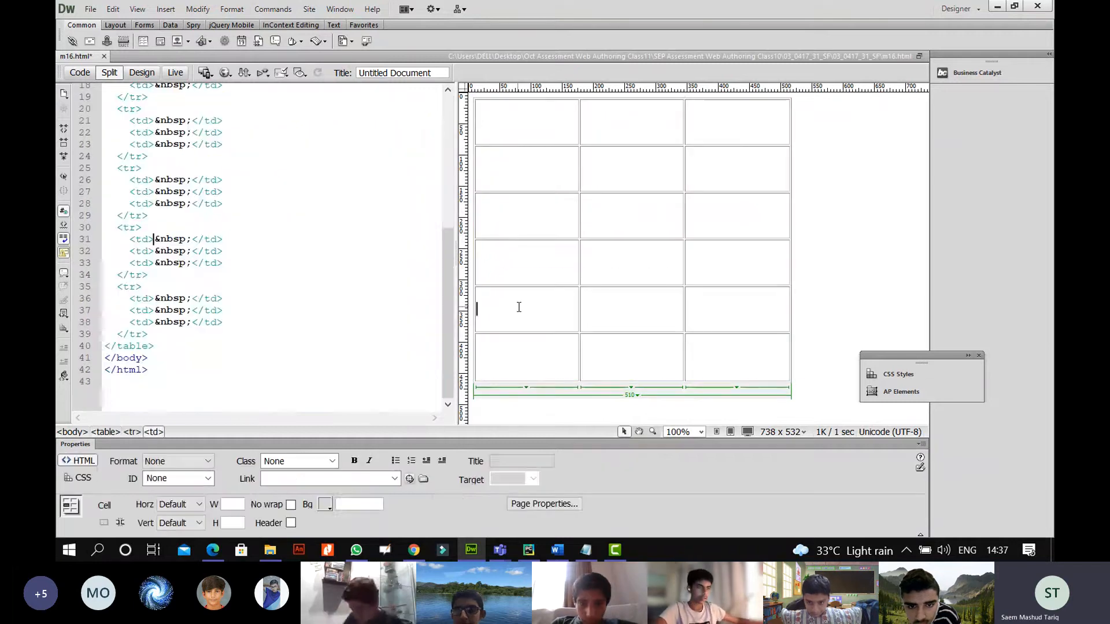
left_click(218, 554)
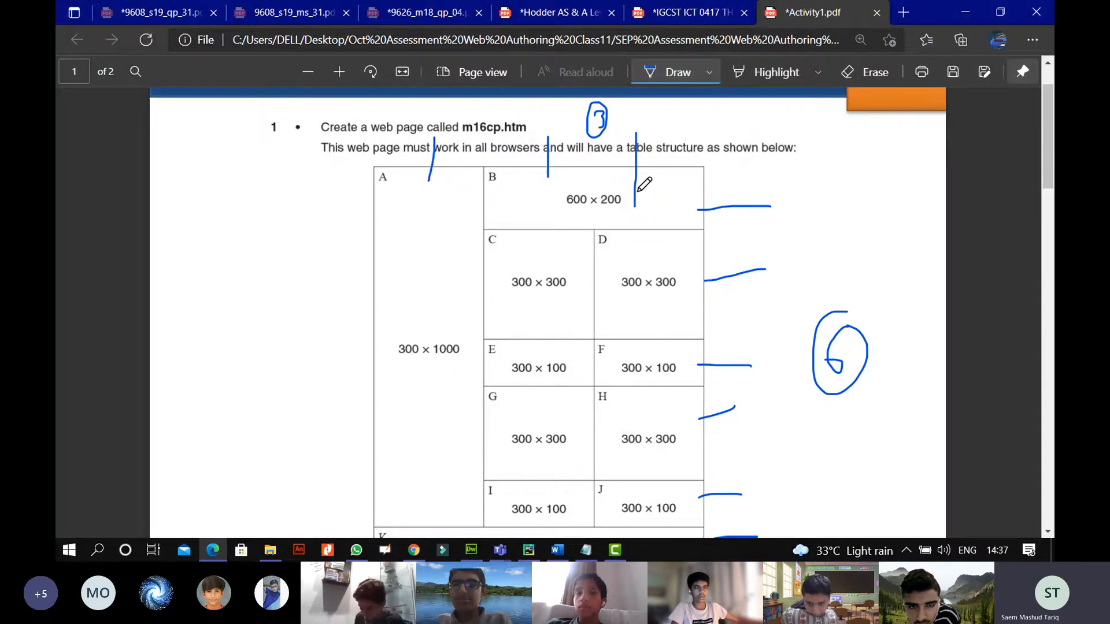
left_click(474, 550)
left_click_drag(726, 114, 642, 124)
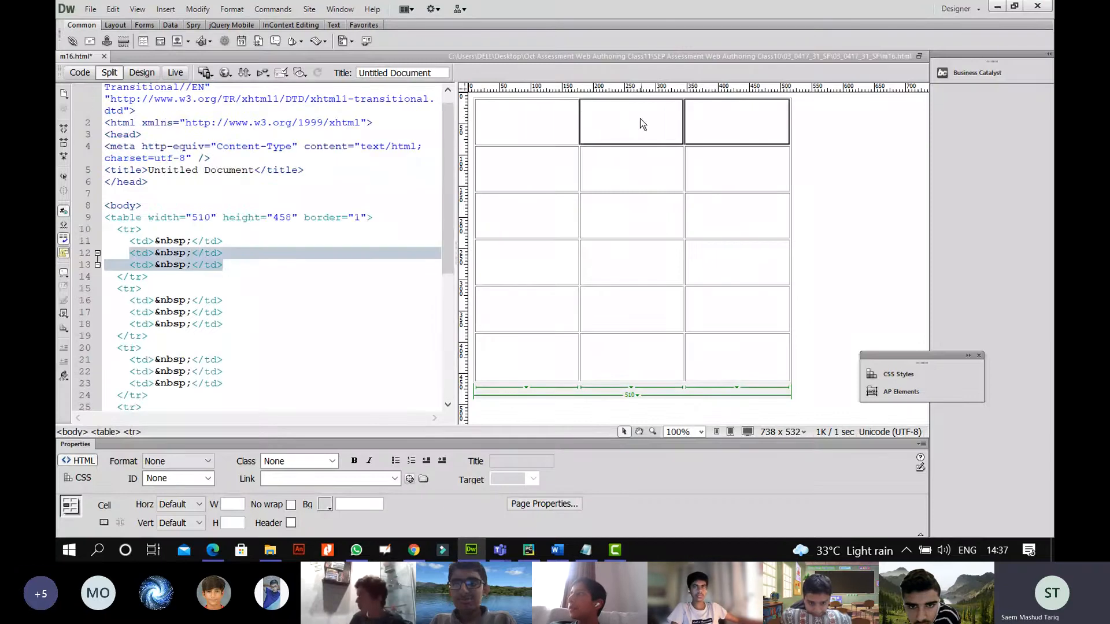
Merge the selected second and third top-row cells into one colspan="2" cell.
left_click(215, 554)
left_click(471, 550)
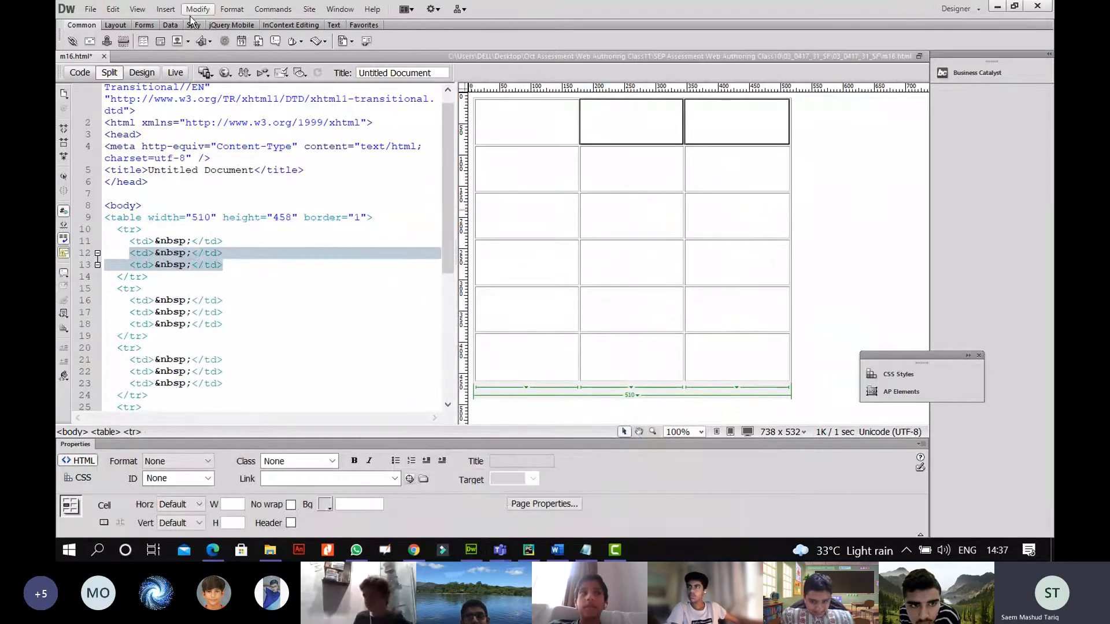
left_click(346, 9)
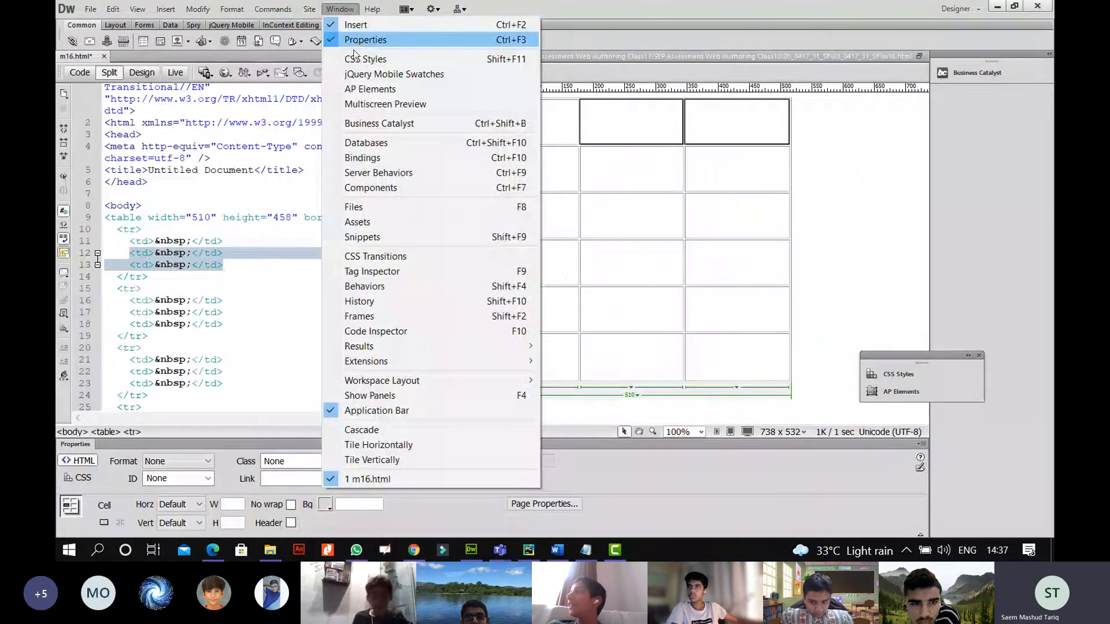
left_click(225, 448)
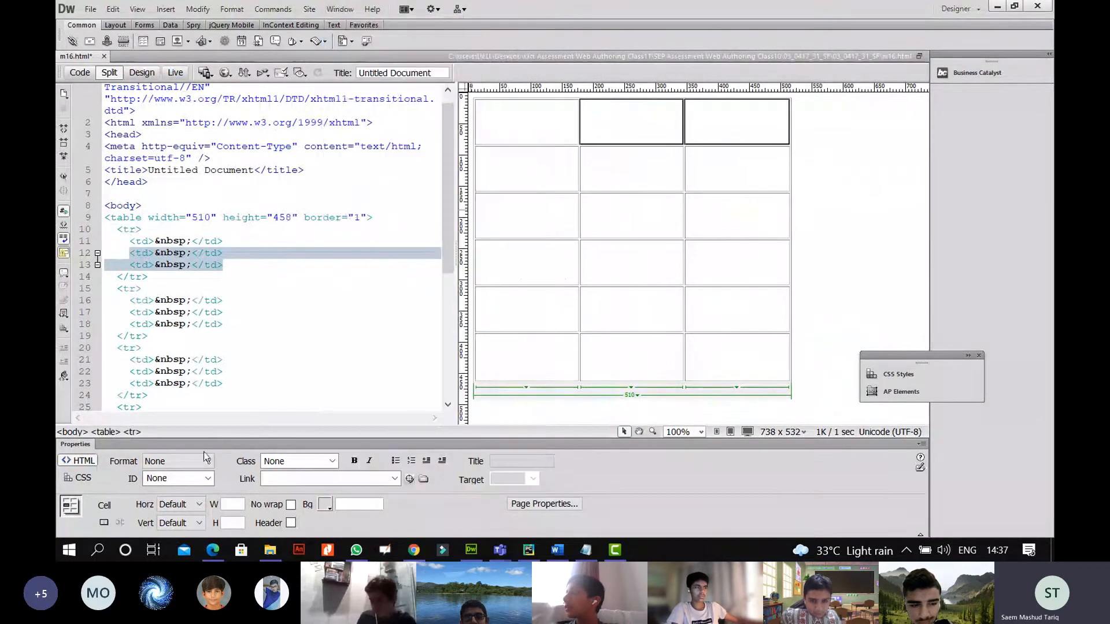
left_click(104, 522)
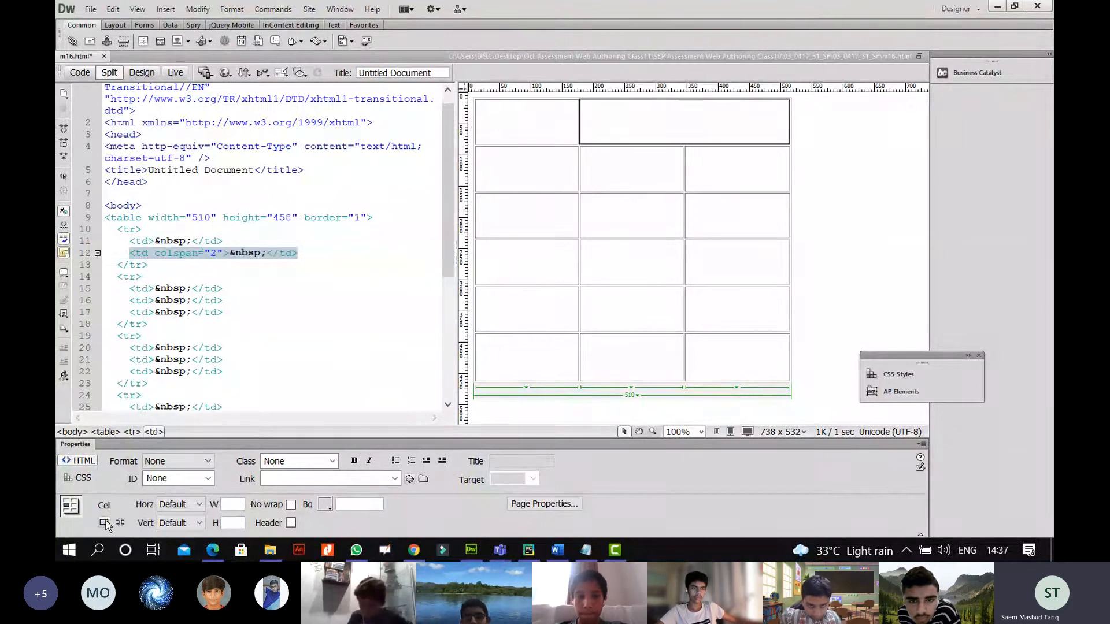
left_click(212, 552)
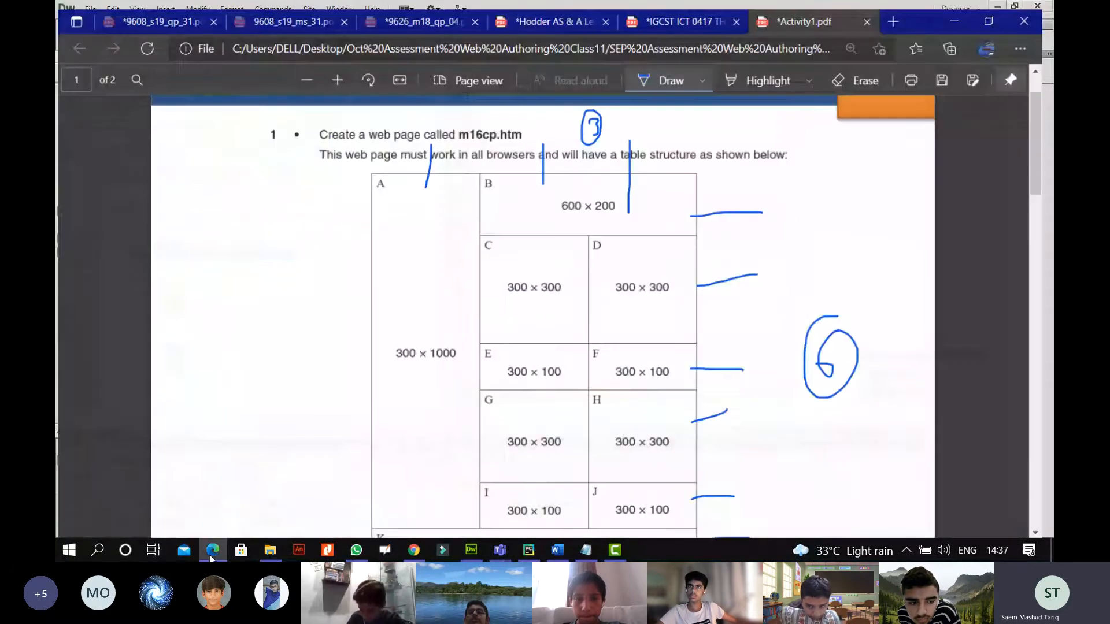
Ink an arrow beside row K on the spec PDF, then inspect the table's bottom-row cells.
scroll(491, 376, "down", 3)
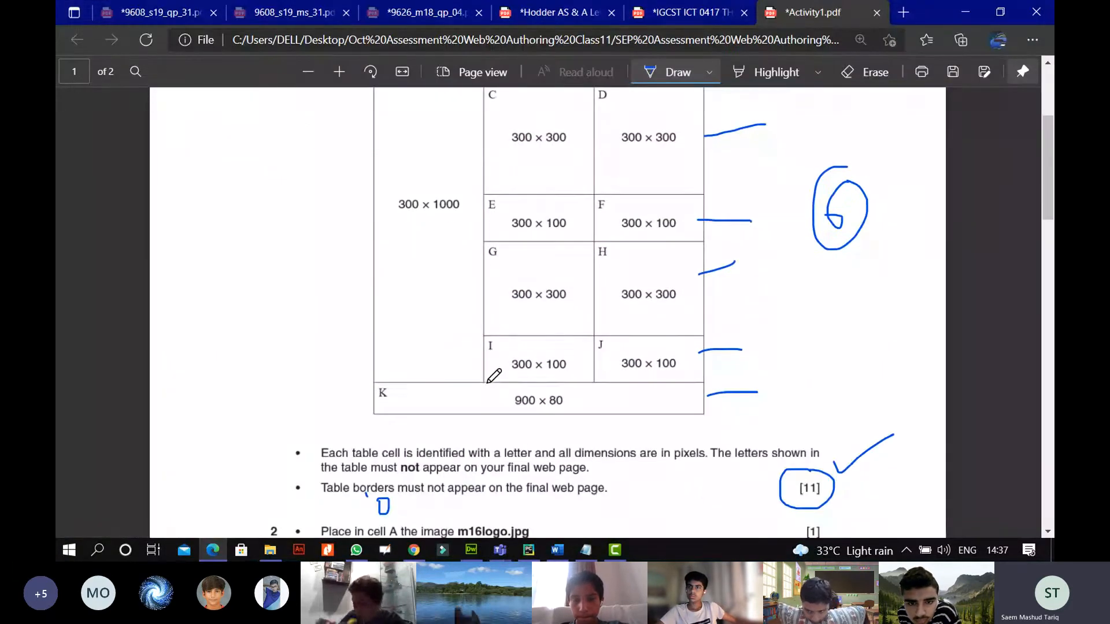
mouse_move(283, 397)
left_mouse_down()
mouse_move(327, 396)
mouse_move(315, 411)
left_mouse_up()
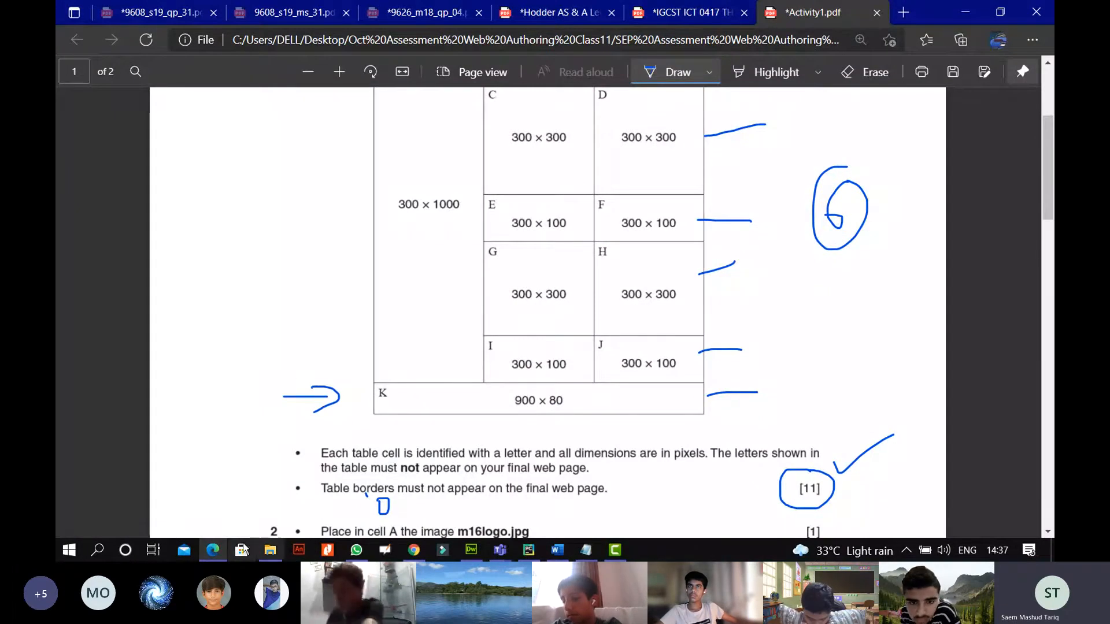
mouse_move(219, 552)
left_click(471, 549)
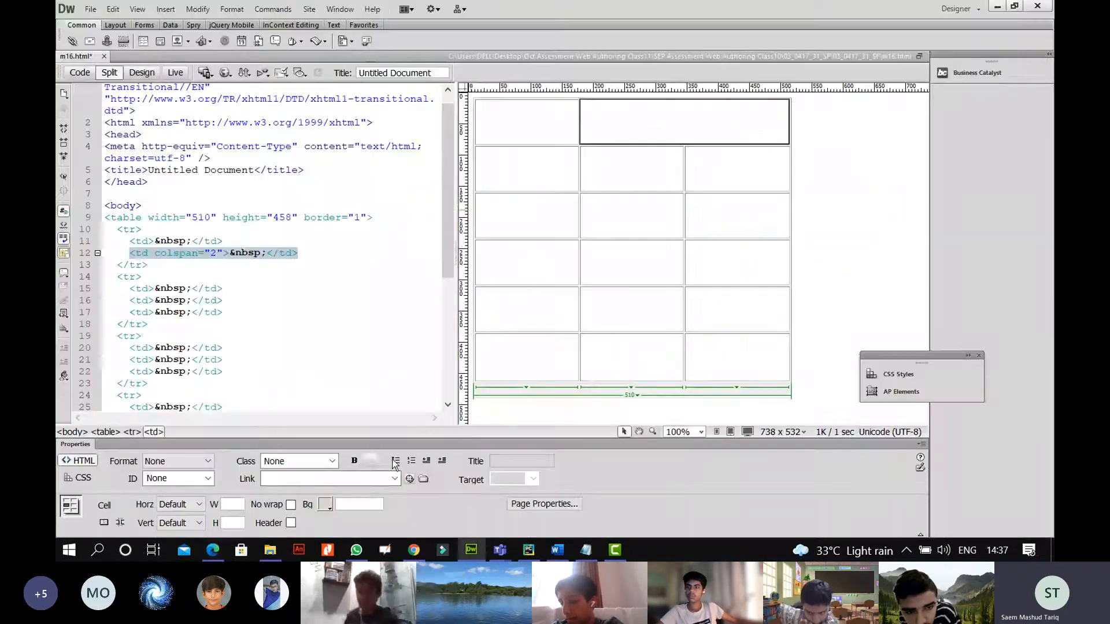
left_click_drag(668, 355, 565, 354)
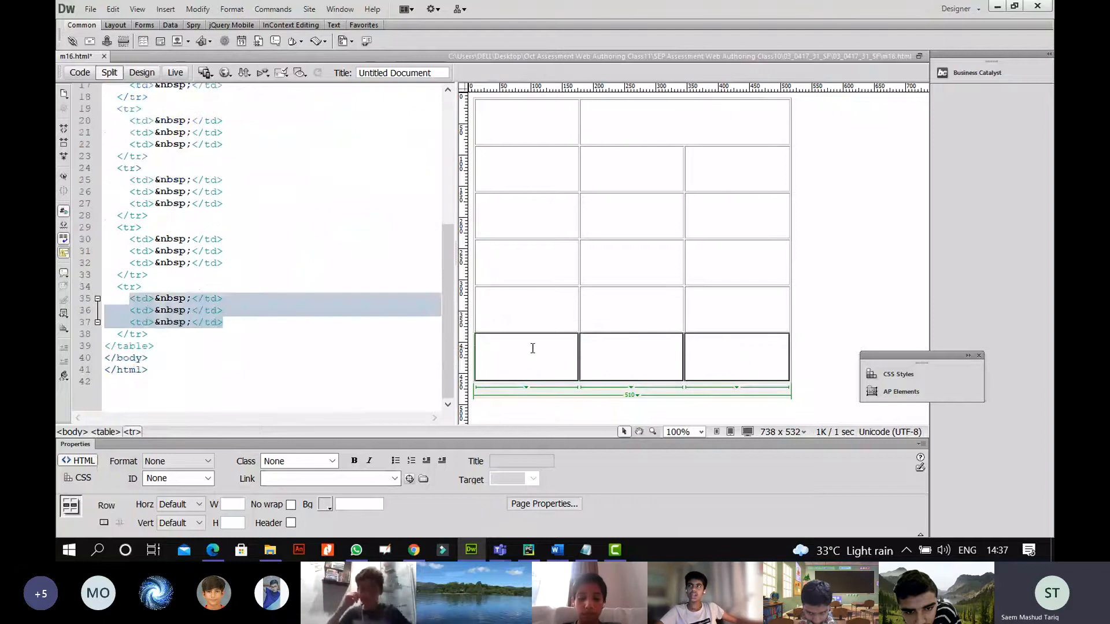
left_click(623, 348)
left_click(906, 553)
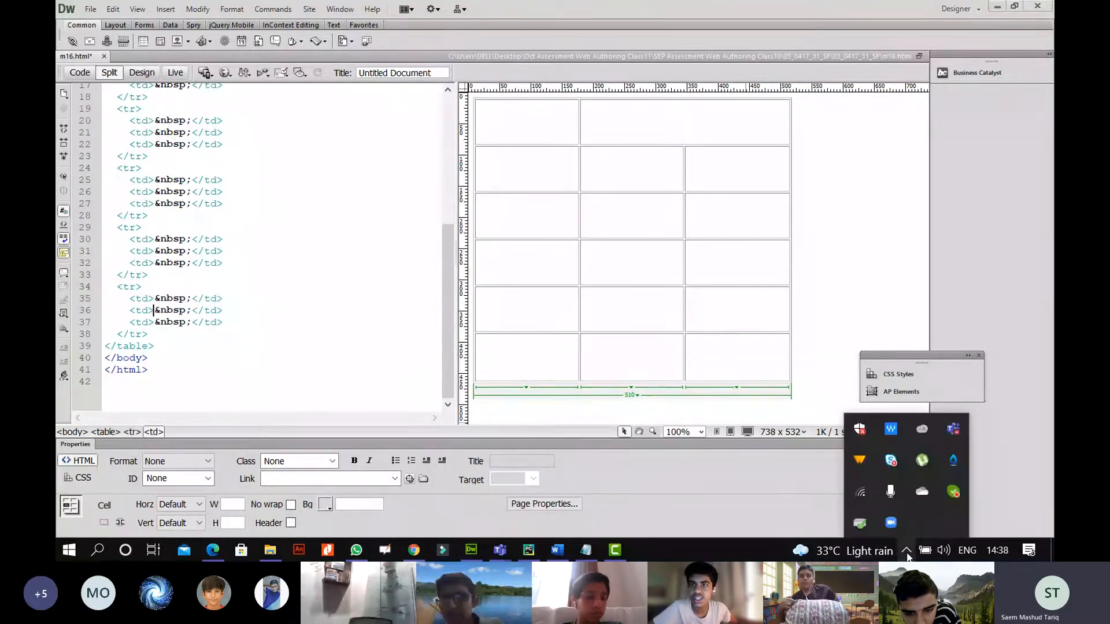
left_click(706, 344)
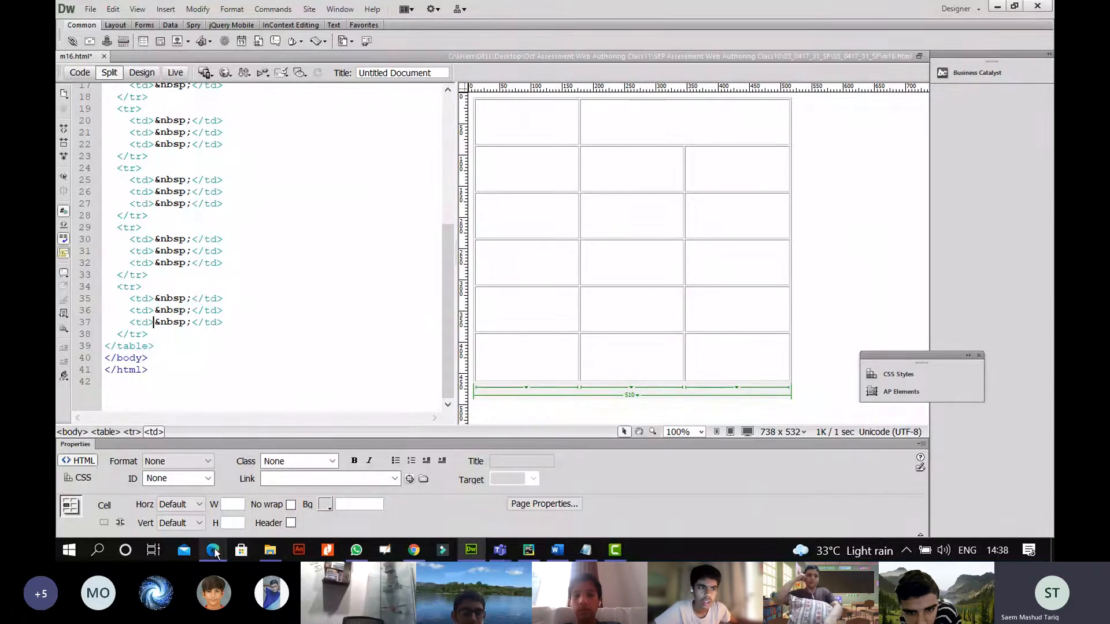
Extend the underline under m16cp.htm and tick row D on the spec PDF.
key("alt+Tab")
scroll(570, 314, "up", 4)
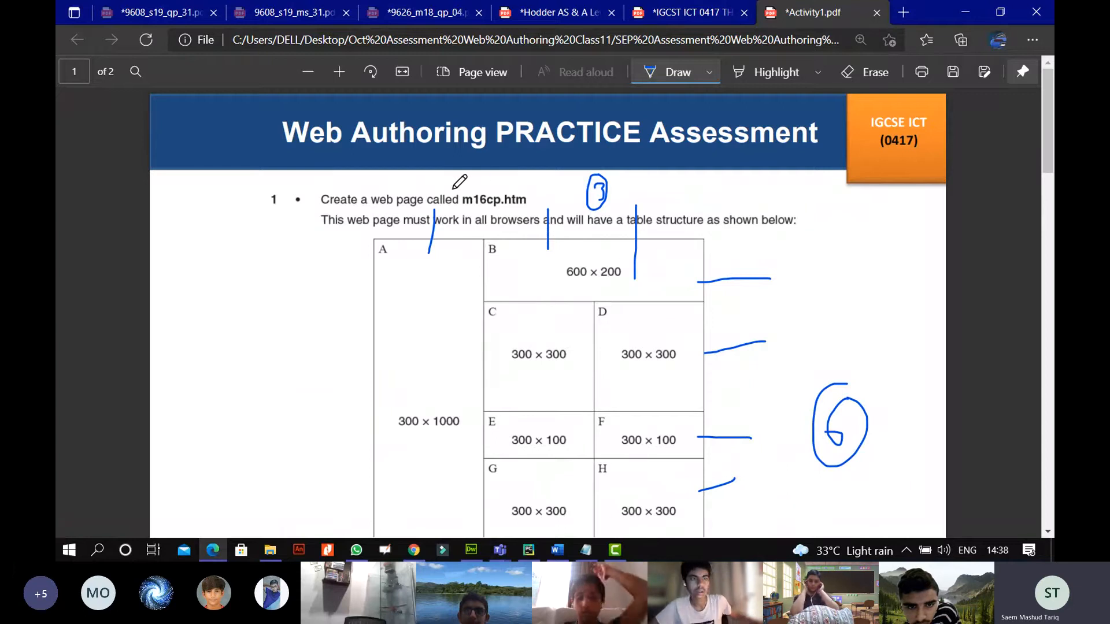
left_click_drag(489, 185, 521, 185)
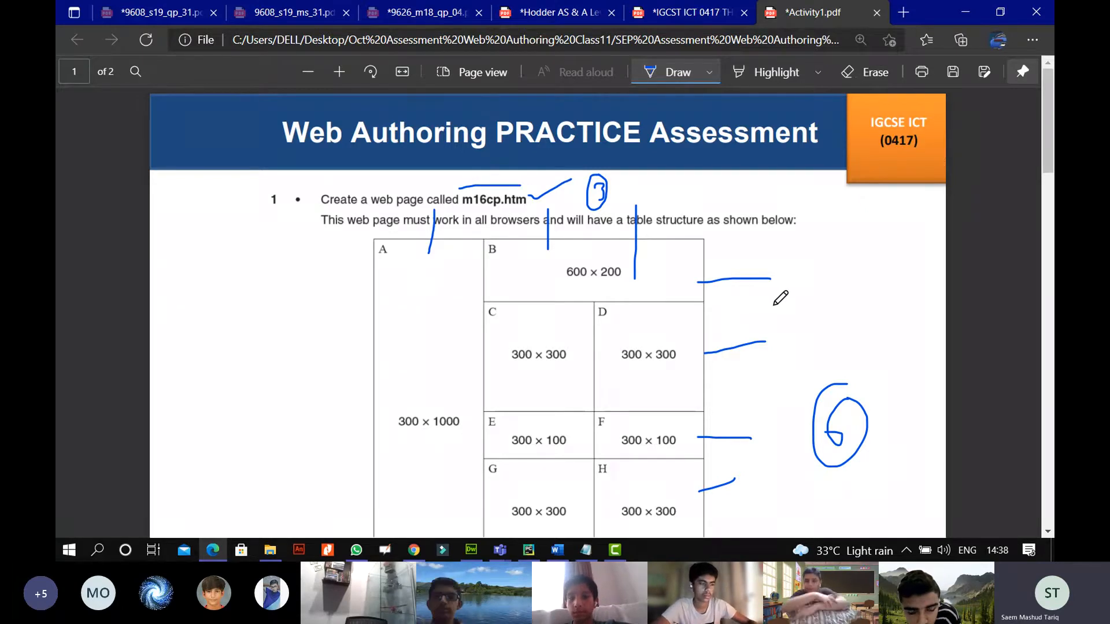
scroll(780, 297, "down", 1)
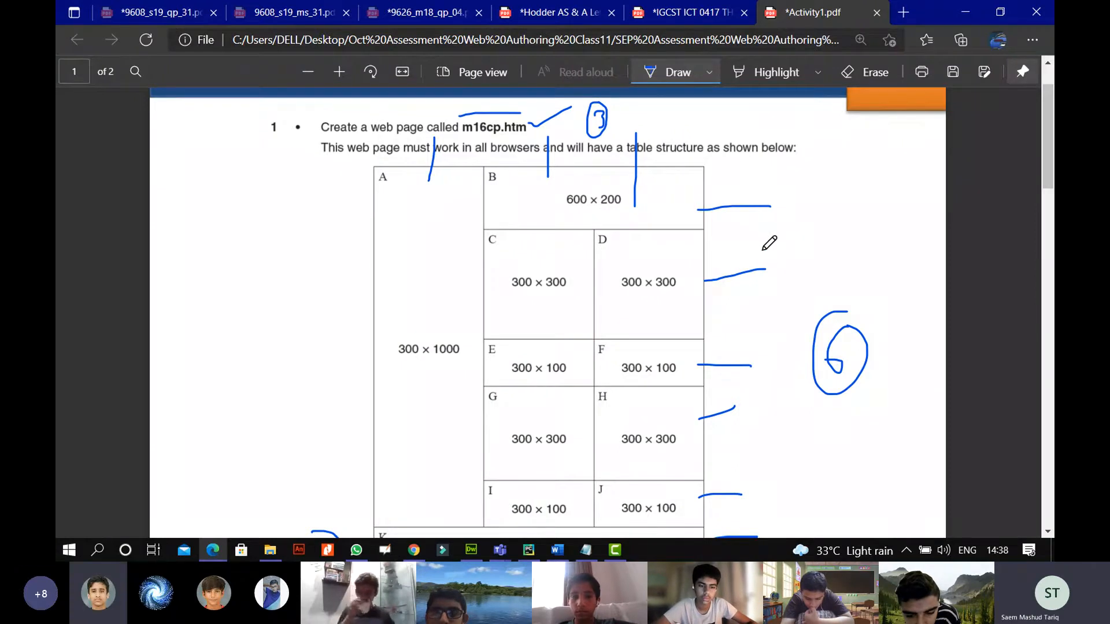
left_click_drag(763, 248, 764, 278)
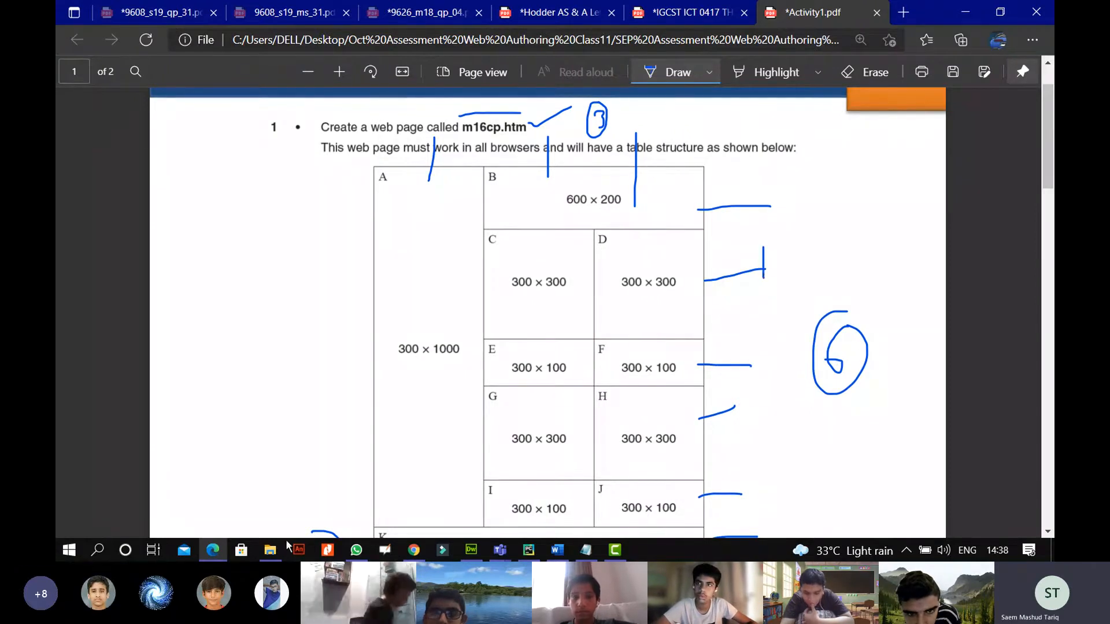
left_click(217, 553)
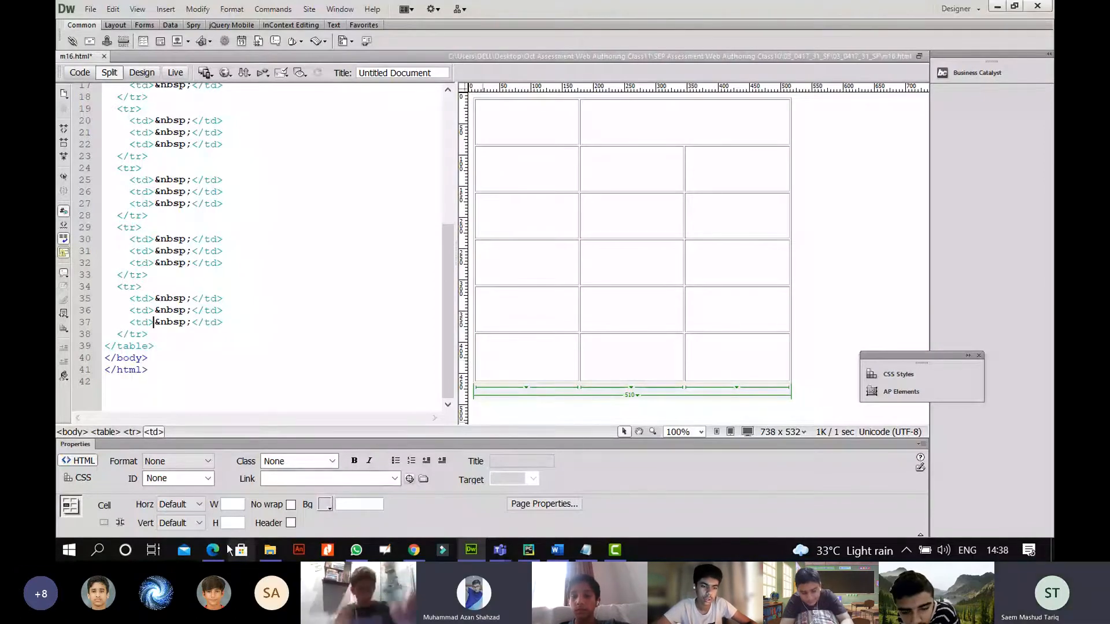
Ink three vertical column-division ticks under cell K on the spec PDF.
key("alt+Tab")
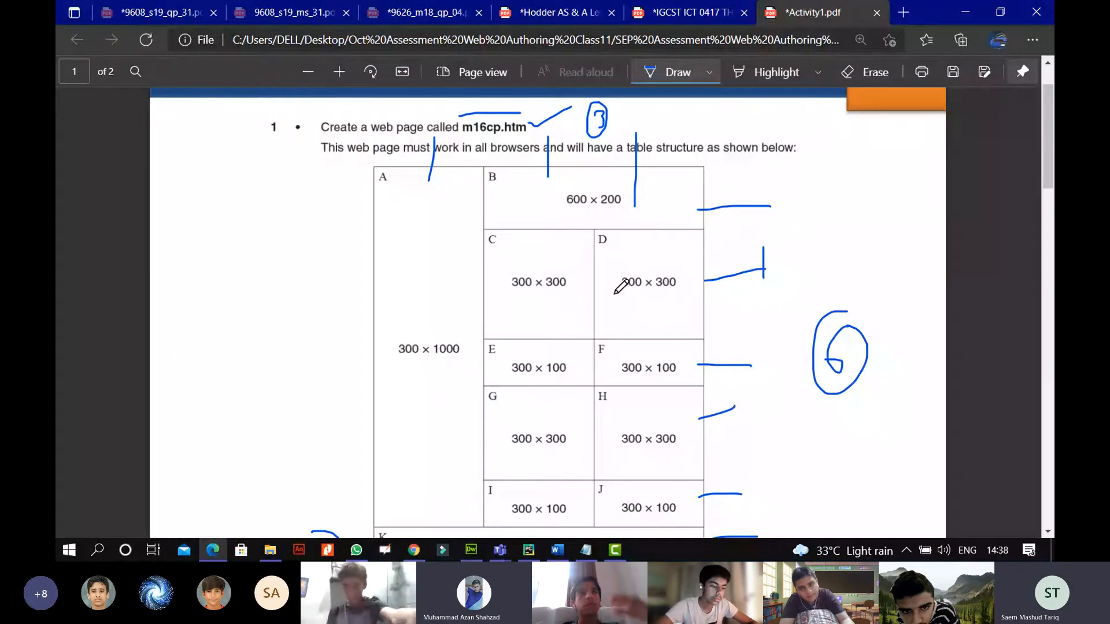
key("alt+Tab")
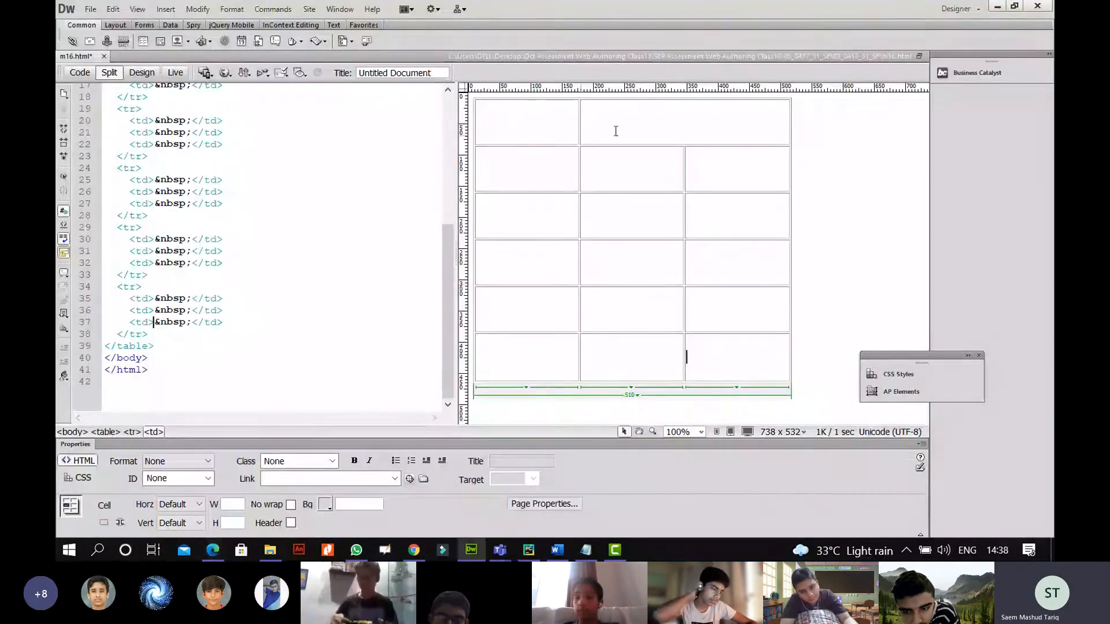
key("alt+Tab")
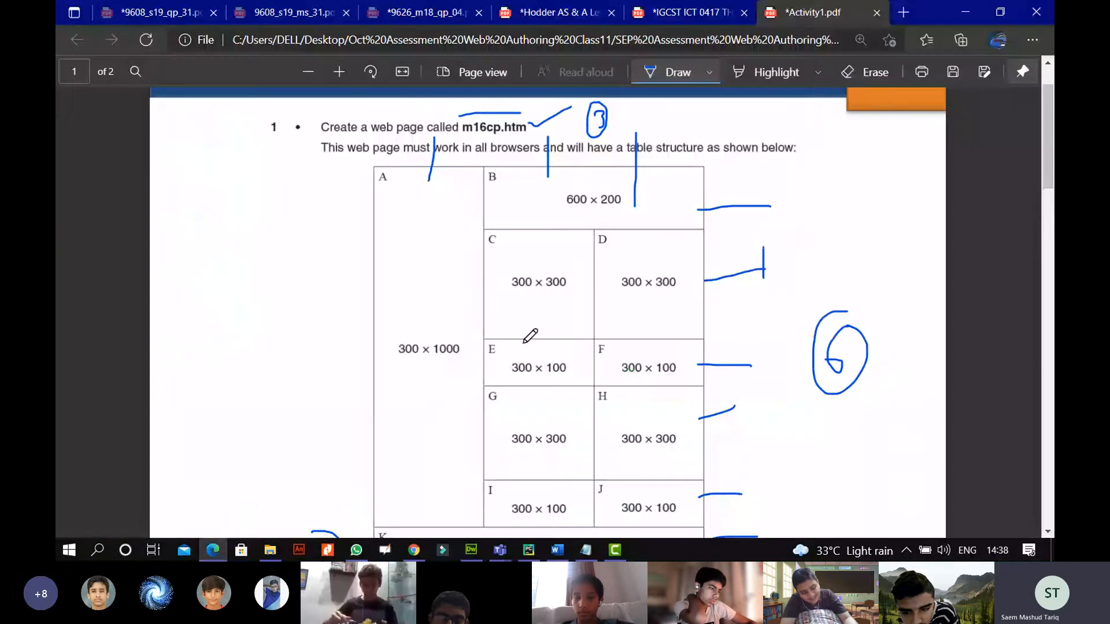
scroll(529, 335, "down", 4)
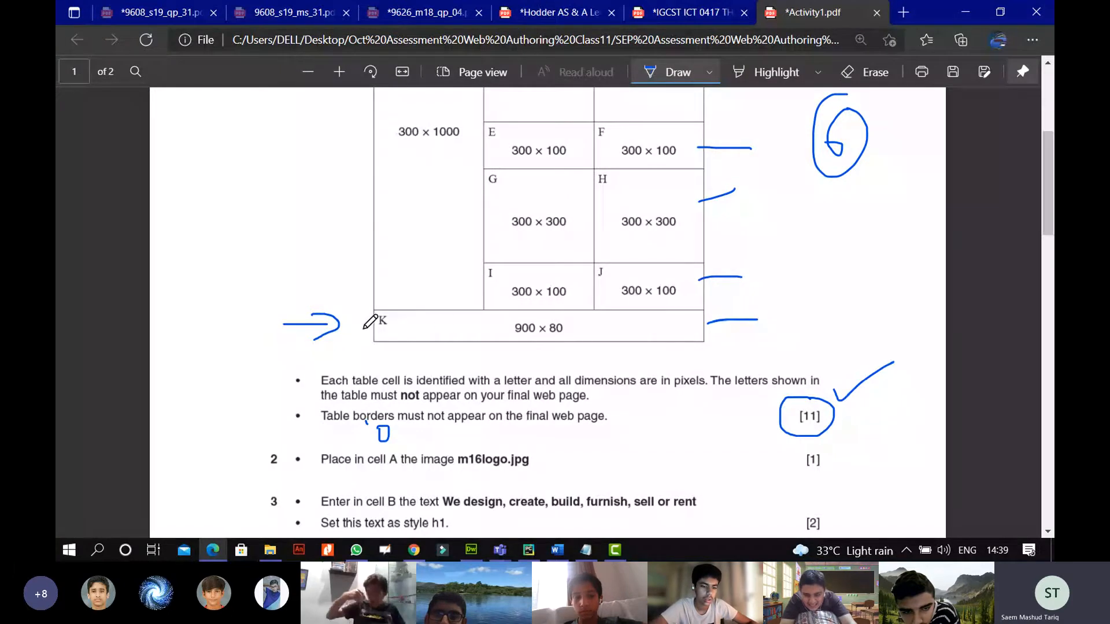
left_click_drag(433, 357, 433, 340)
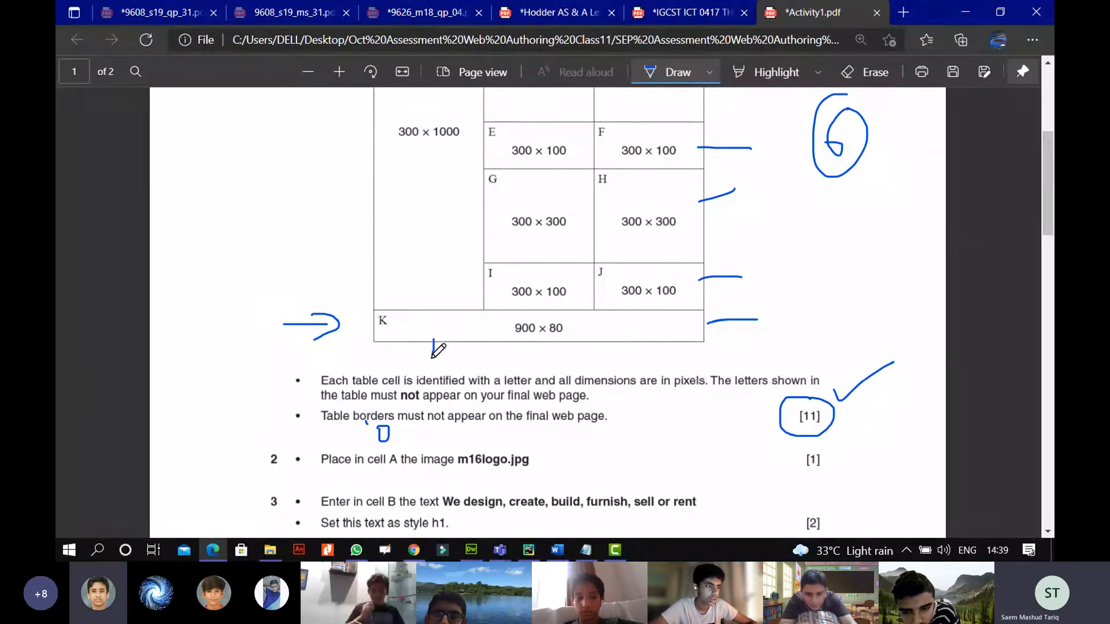
left_click_drag(541, 343, 542, 365)
left_click_drag(633, 342, 631, 366)
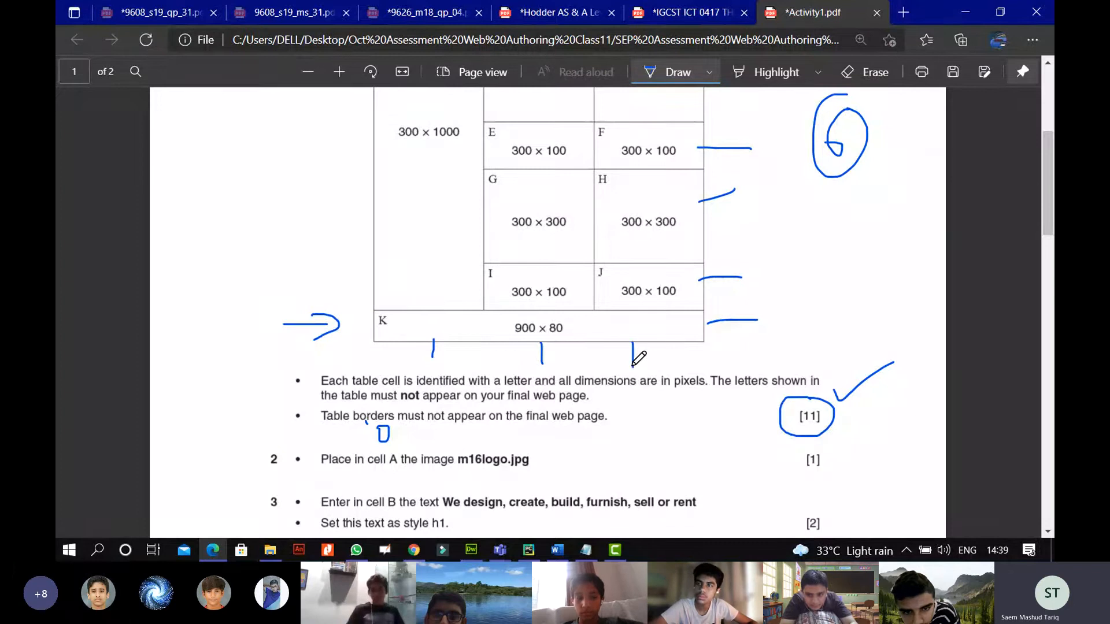
Return to Dreamweaver and select the whole m16 table.
scroll(638, 359, "up", 3)
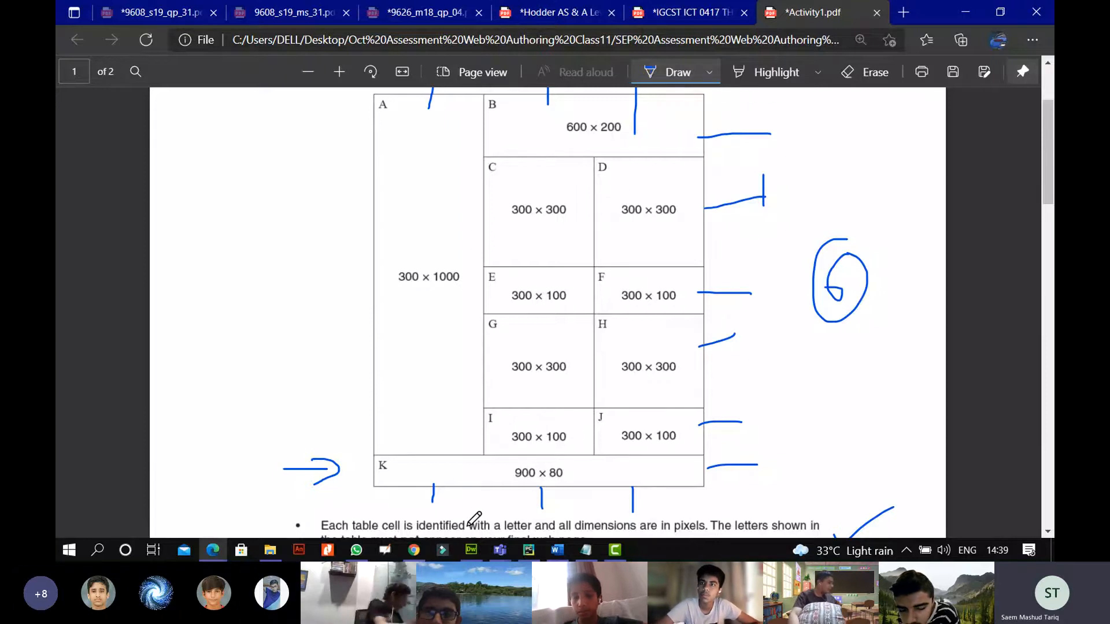
left_click(471, 550)
left_click(684, 355)
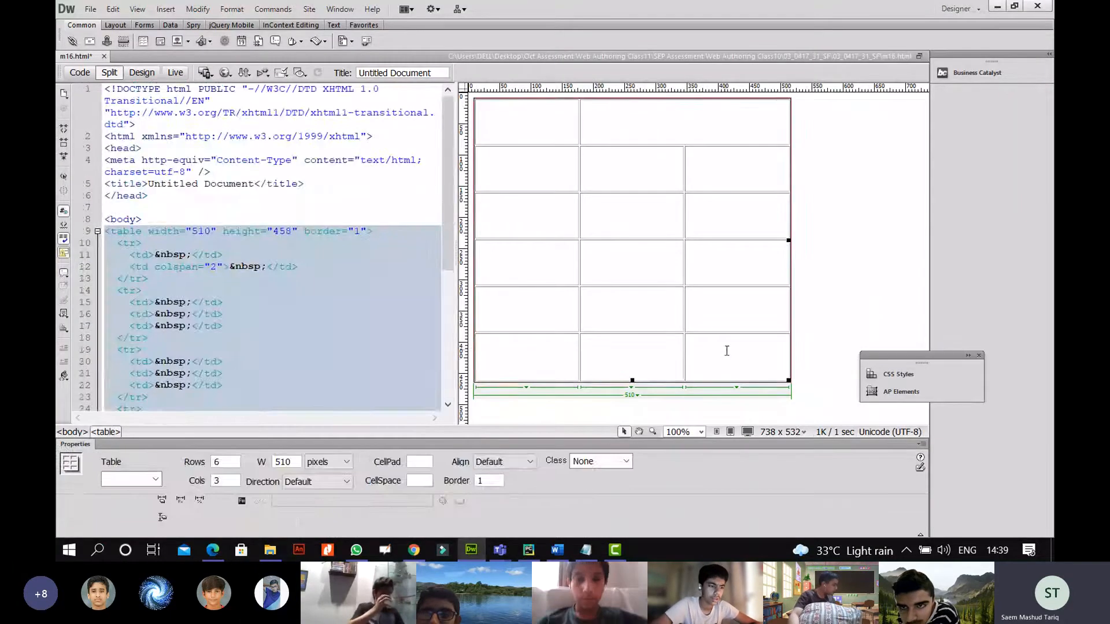
Merge the bottom row's three cells into one full-width cell.
left_click_drag(761, 350, 519, 359)
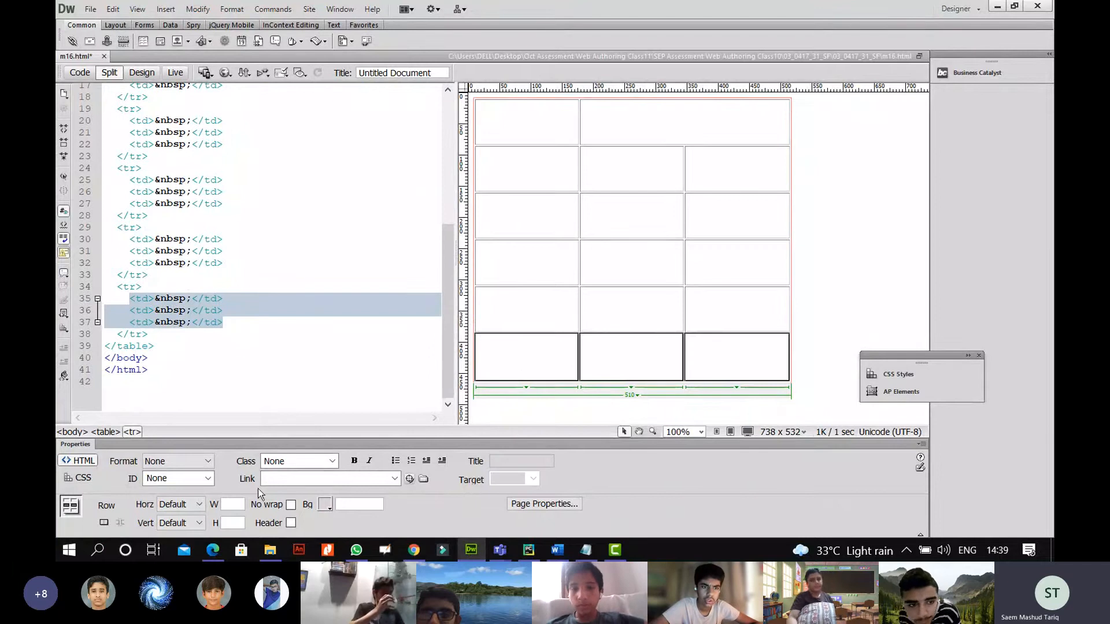
left_click(105, 523)
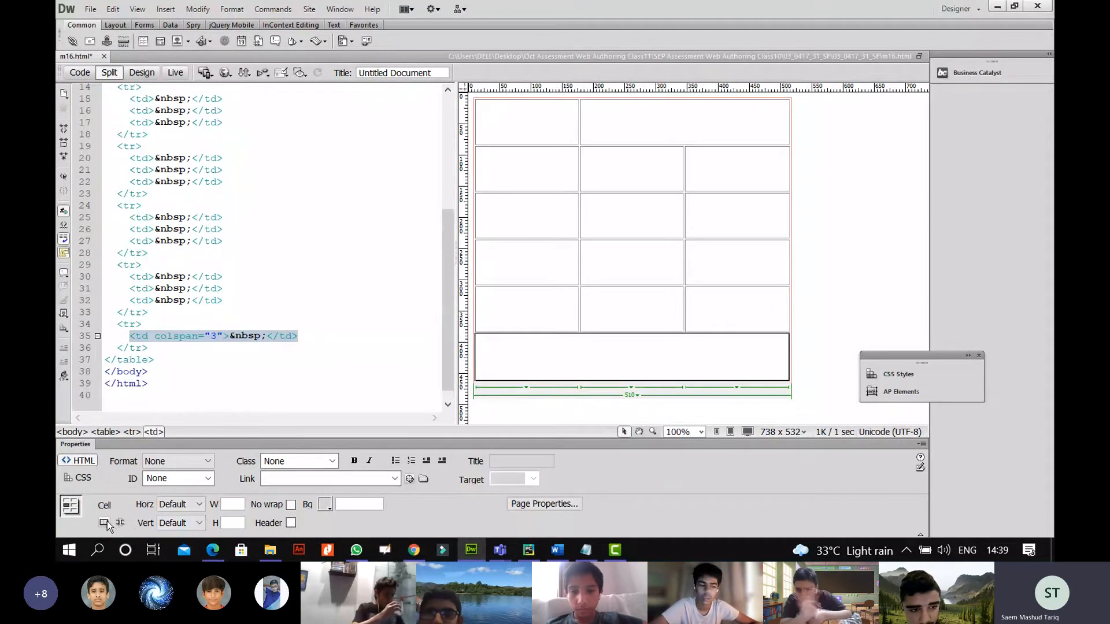
left_click(638, 292)
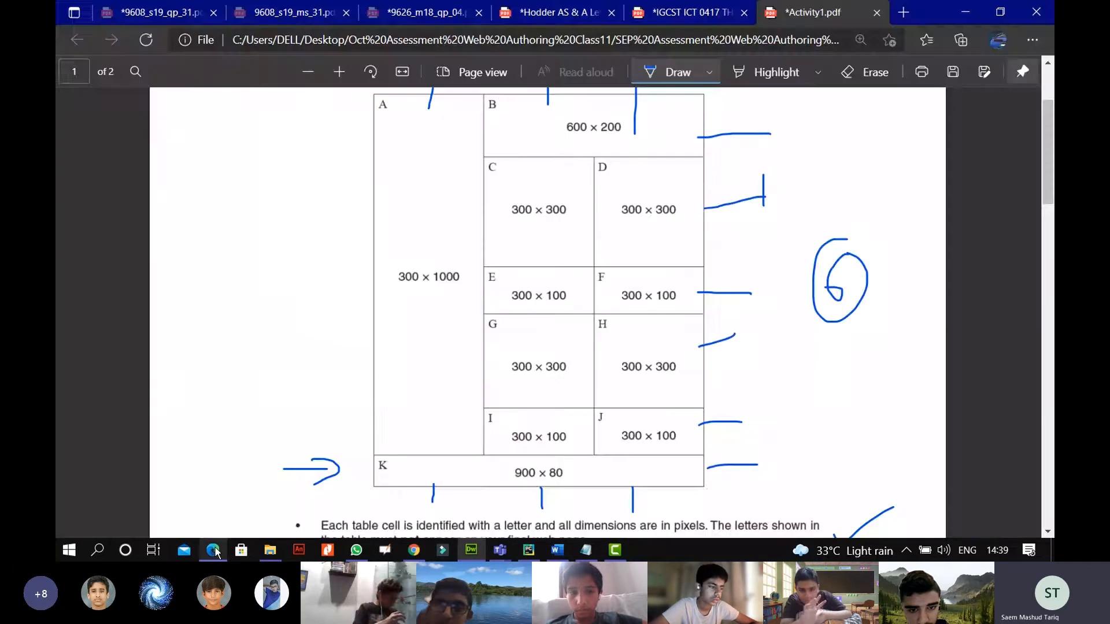
left_click(214, 551)
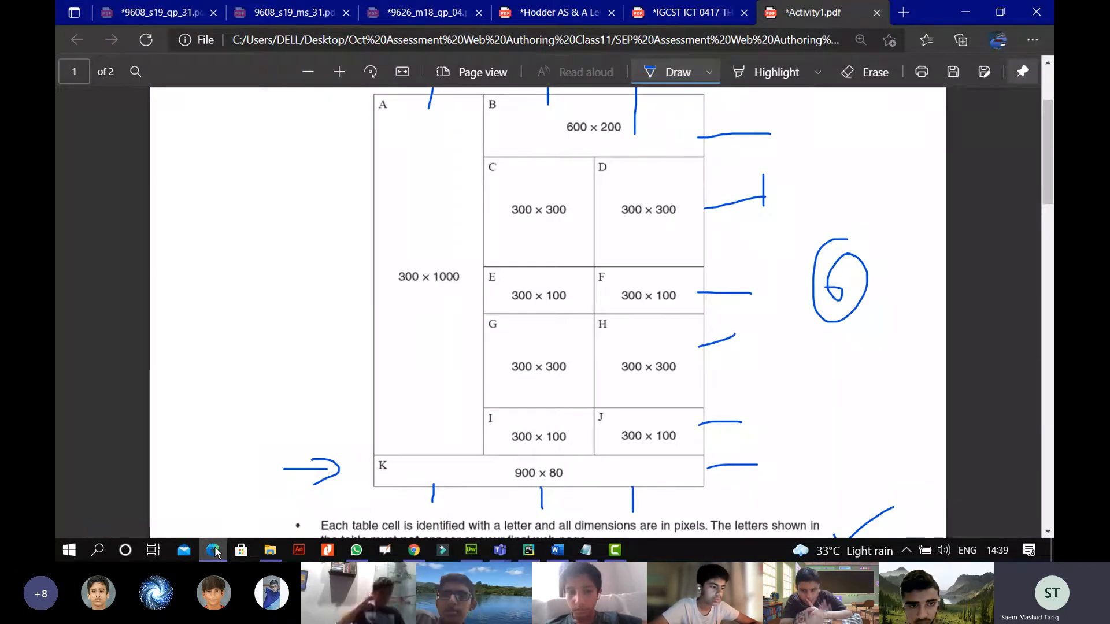
left_click(213, 551)
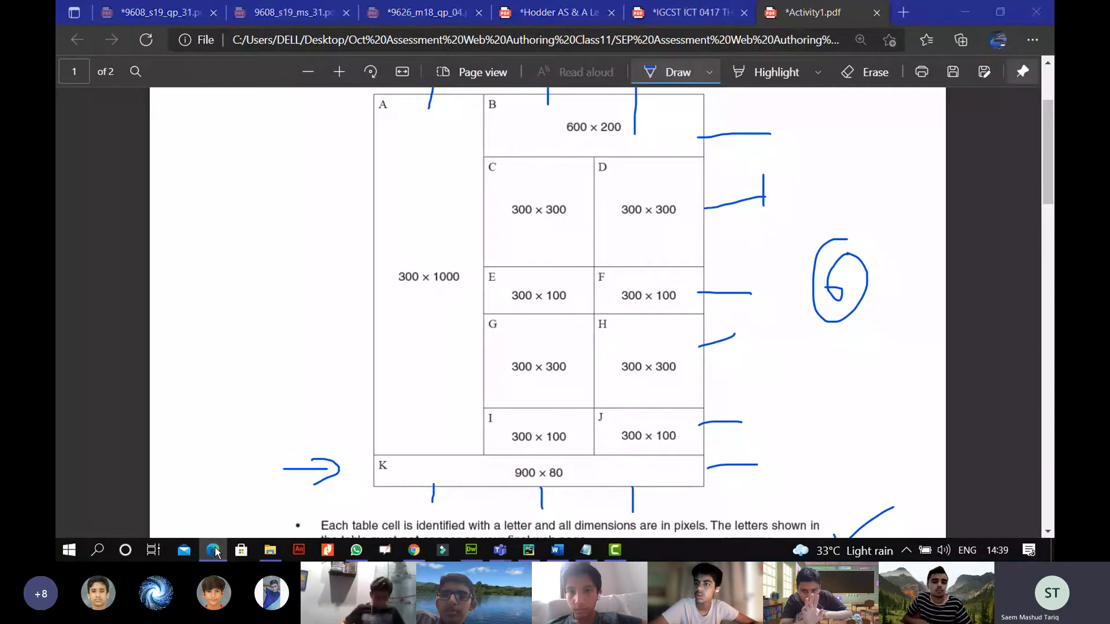
left_click(214, 551)
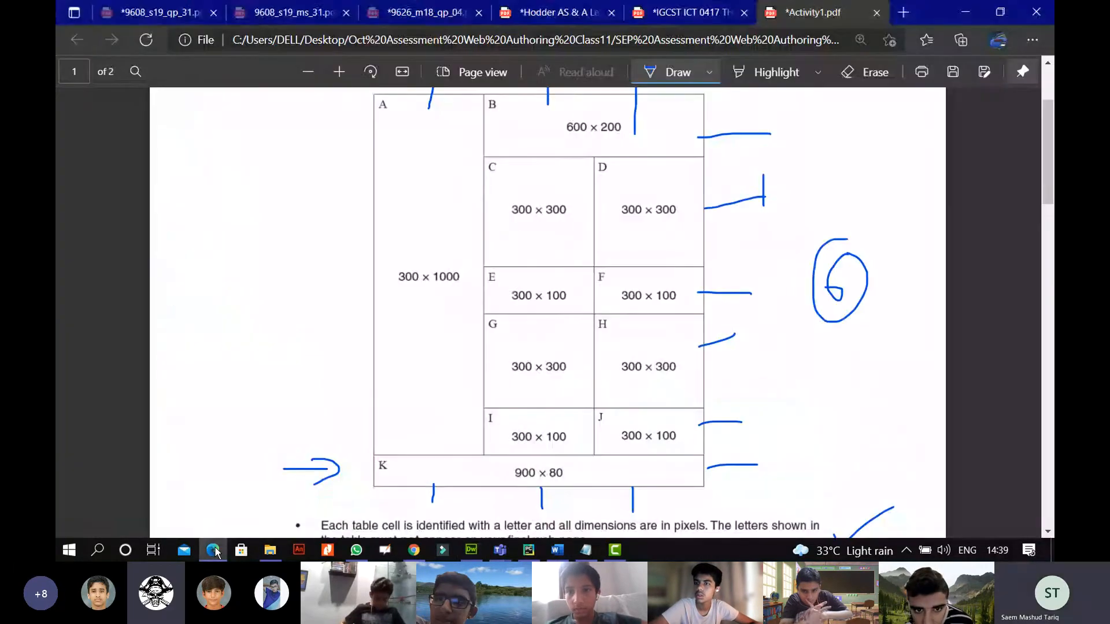
left_click(214, 551)
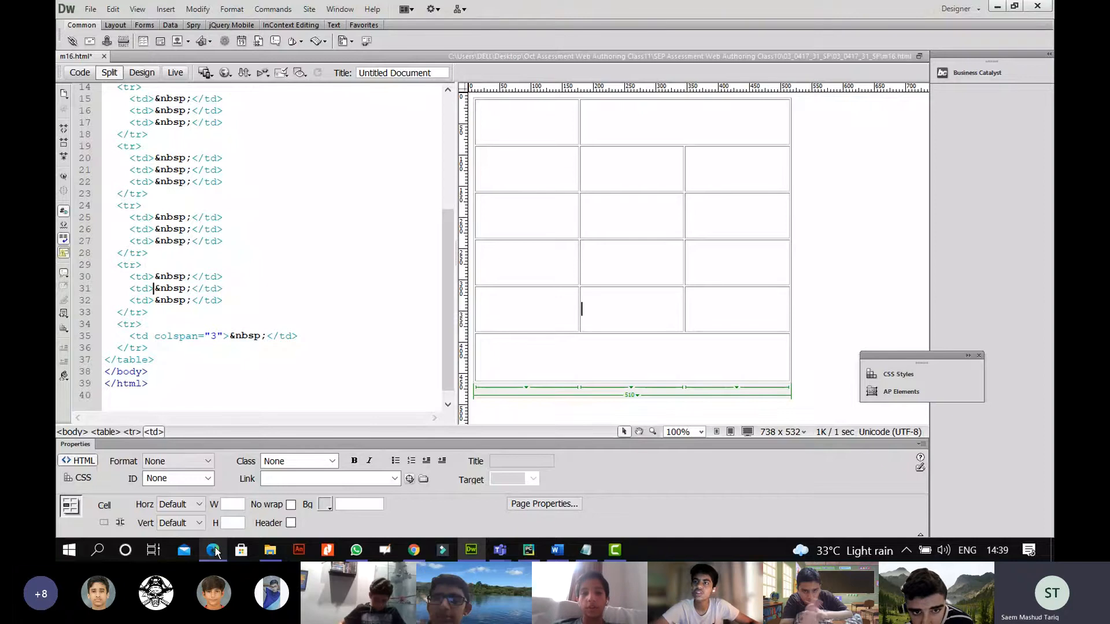
Merge the first column's top five cells into one tall rowspan="5" cell.
left_click(214, 551)
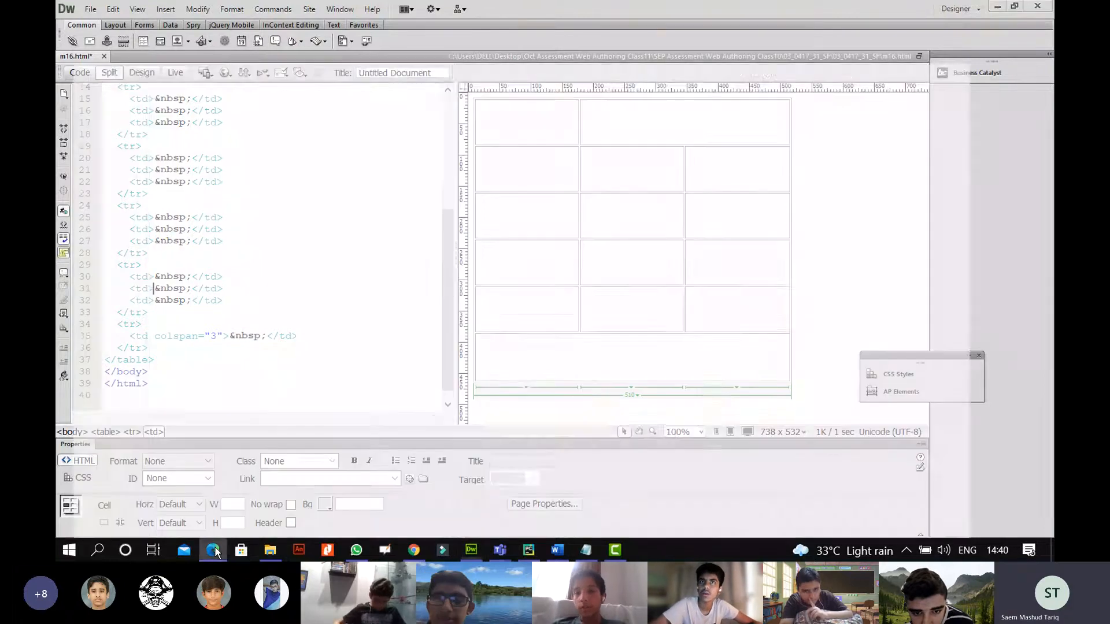
left_click(214, 550)
left_click_drag(524, 124, 519, 305)
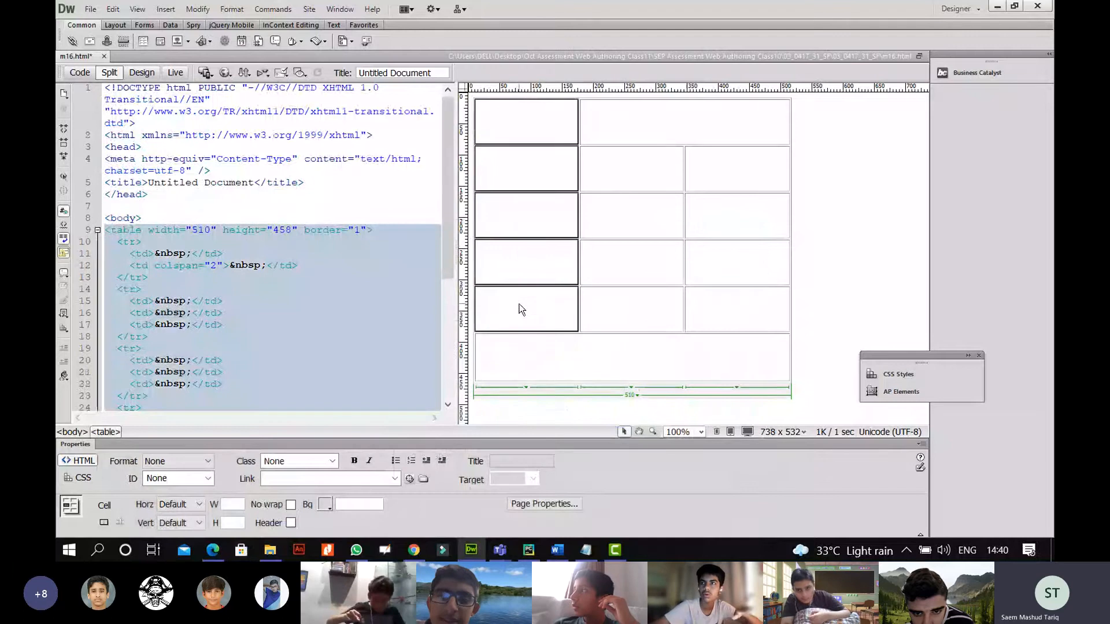
left_click(106, 523)
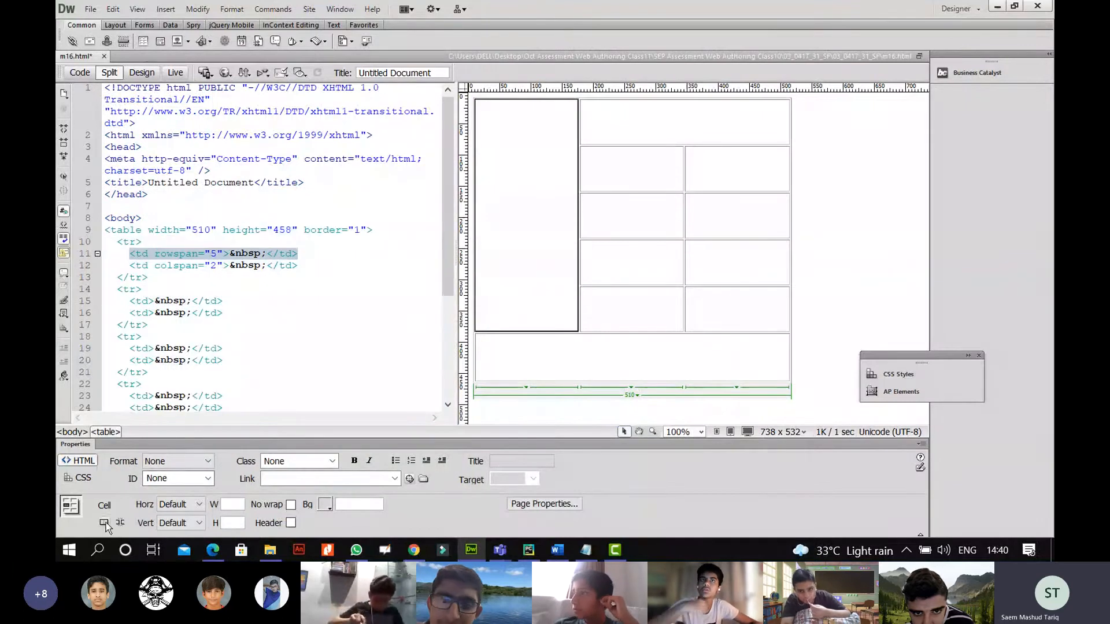
left_click(654, 304)
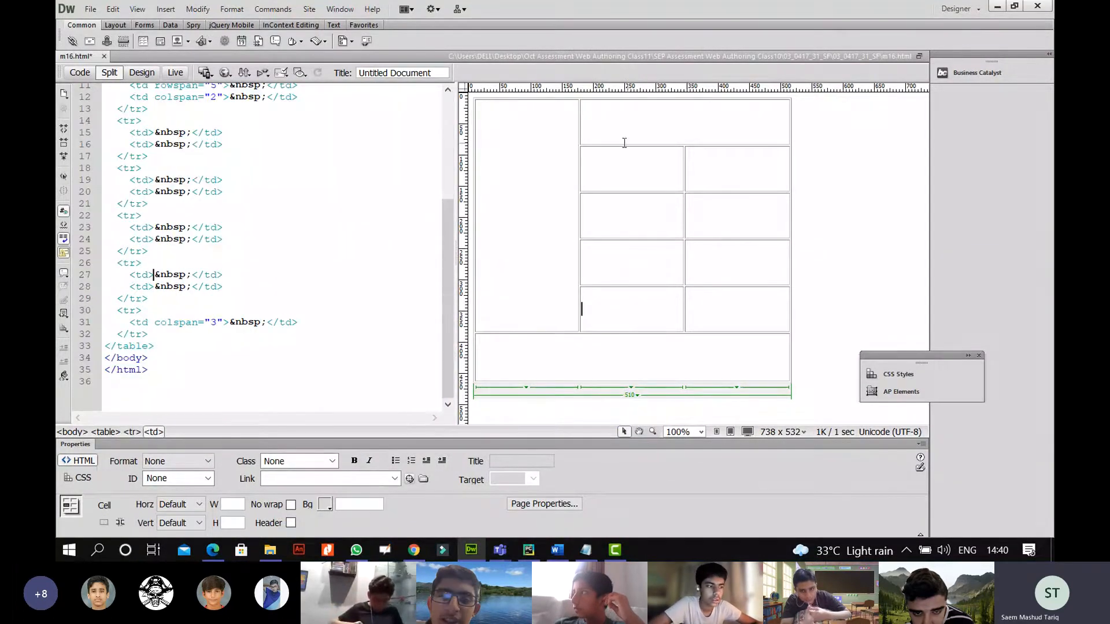
left_click(206, 544)
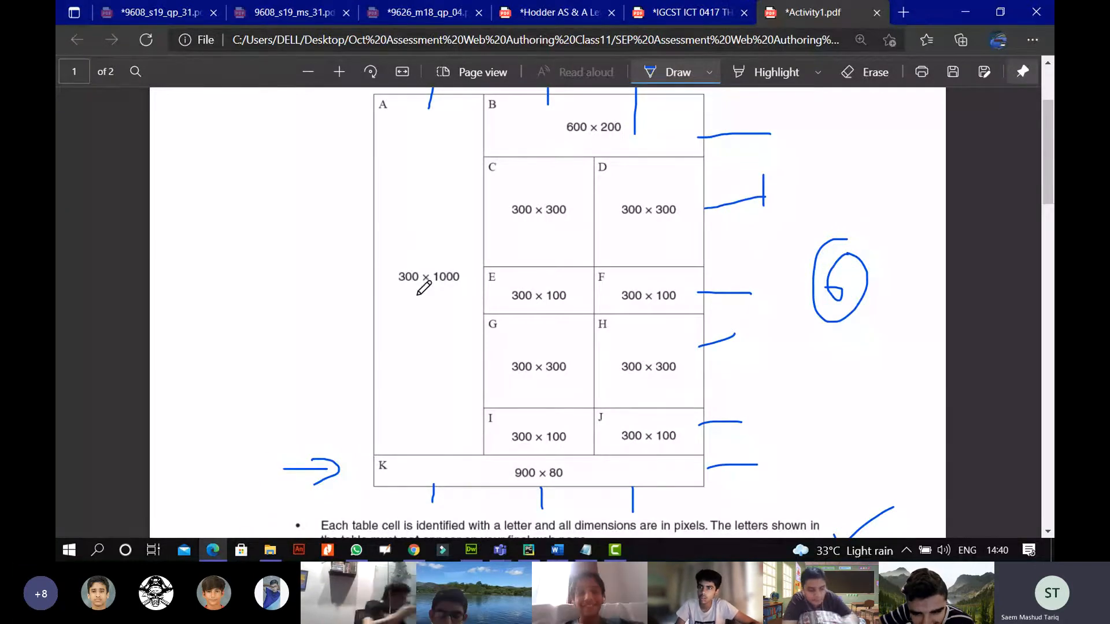
Write W and H over the 300 x 1000 and 600 x 200 sizes, plus W x H in the margin.
mouse_move(398, 246)
left_mouse_down()
mouse_move(401, 257)
mouse_move(415, 239)
mouse_move(437, 260)
mouse_move(445, 252)
left_mouse_up()
left_click_drag(379, 333, 468, 332)
left_click_drag(329, 399, 333, 205)
scroll(585, 249, "up", 2)
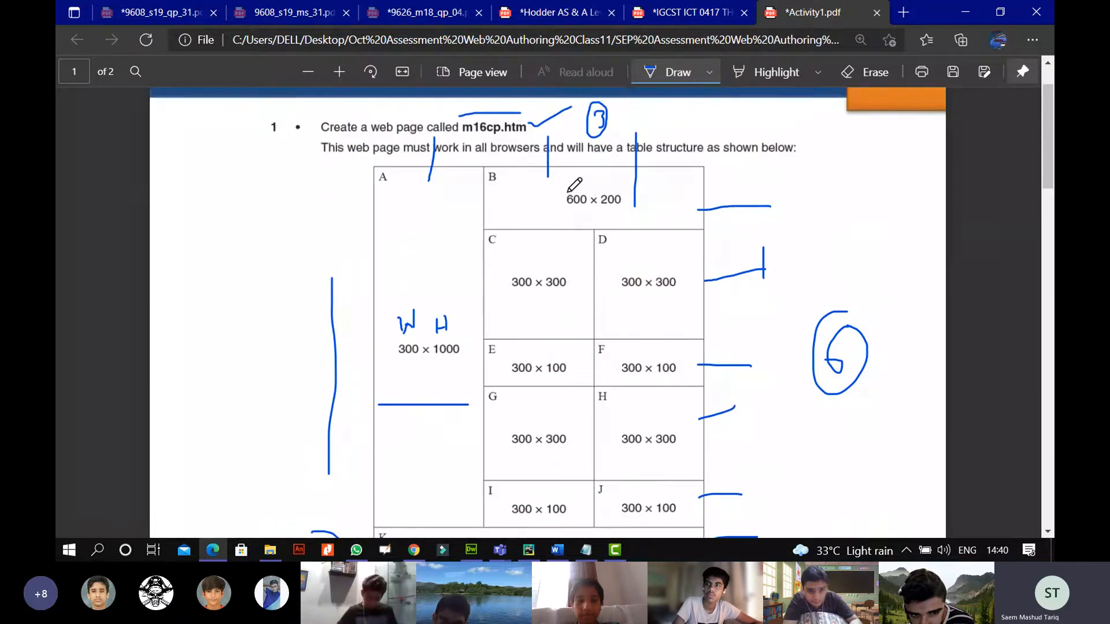
mouse_move(570, 215)
left_mouse_down()
mouse_move(571, 229)
mouse_move(608, 210)
left_mouse_up()
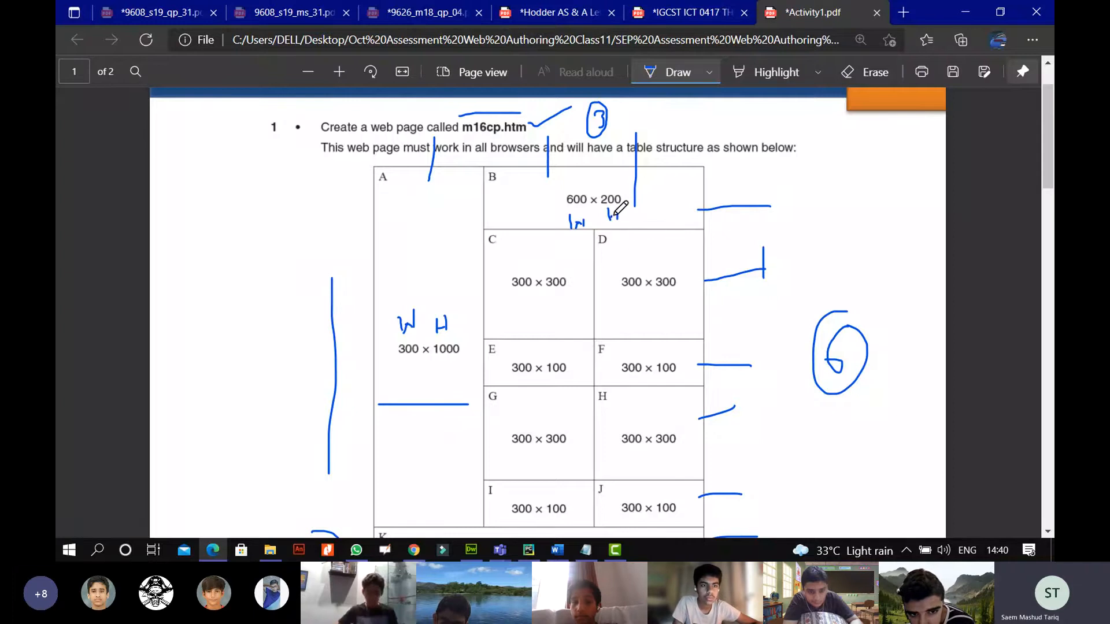
mouse_move(801, 218)
left_mouse_down()
mouse_move(813, 237)
mouse_move(836, 213)
mouse_move(848, 224)
mouse_move(892, 191)
mouse_move(852, 220)
left_mouse_up()
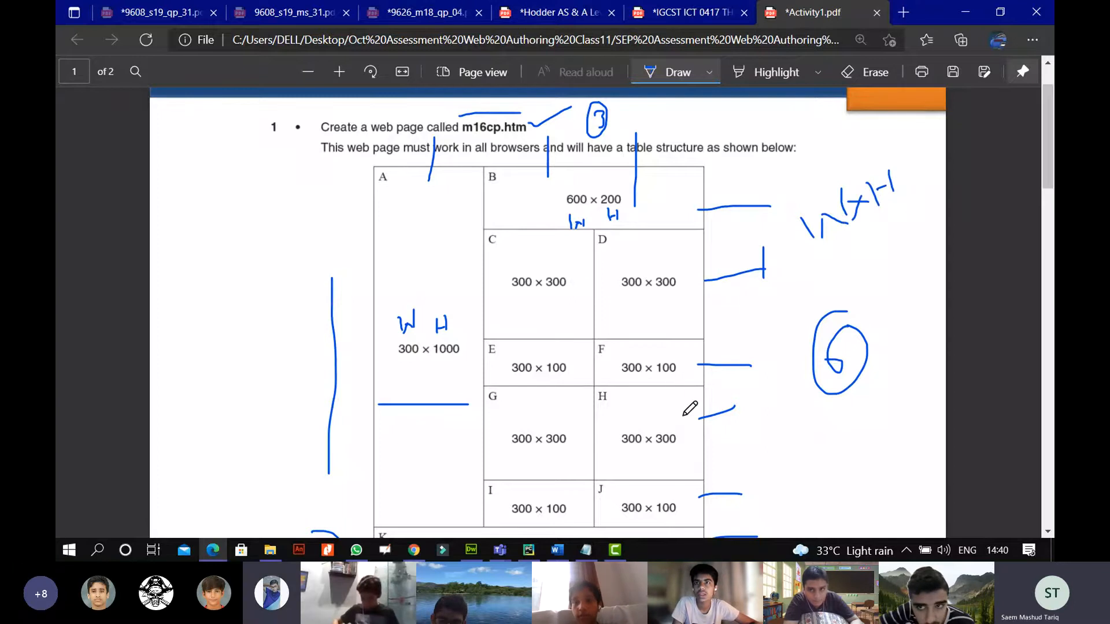
scroll(688, 404, "down", 1)
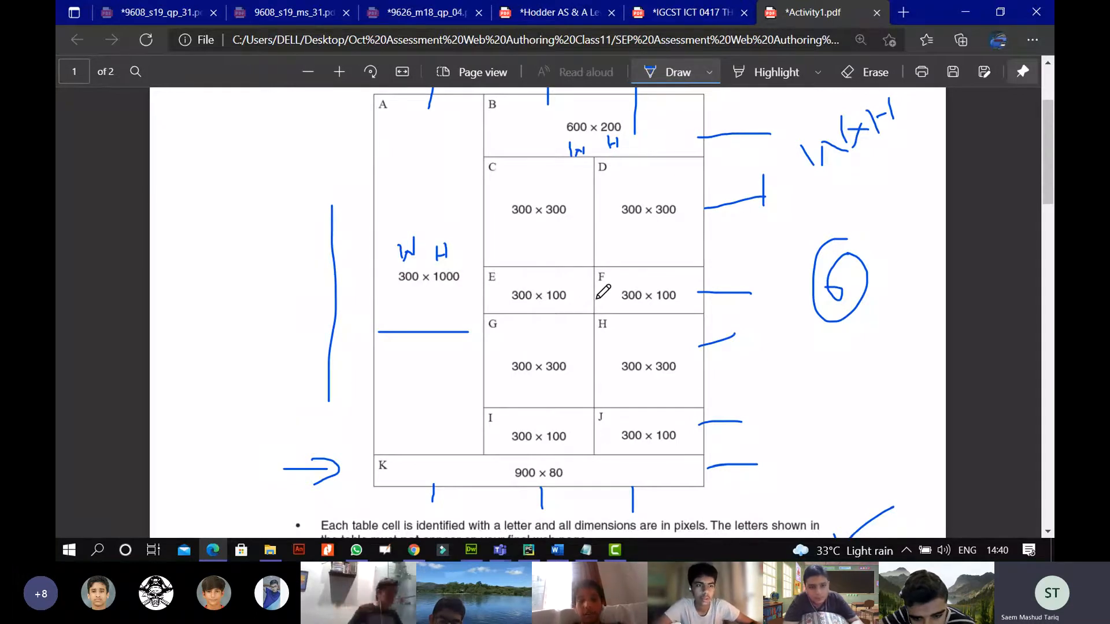
scroll(765, 414, "down", 4)
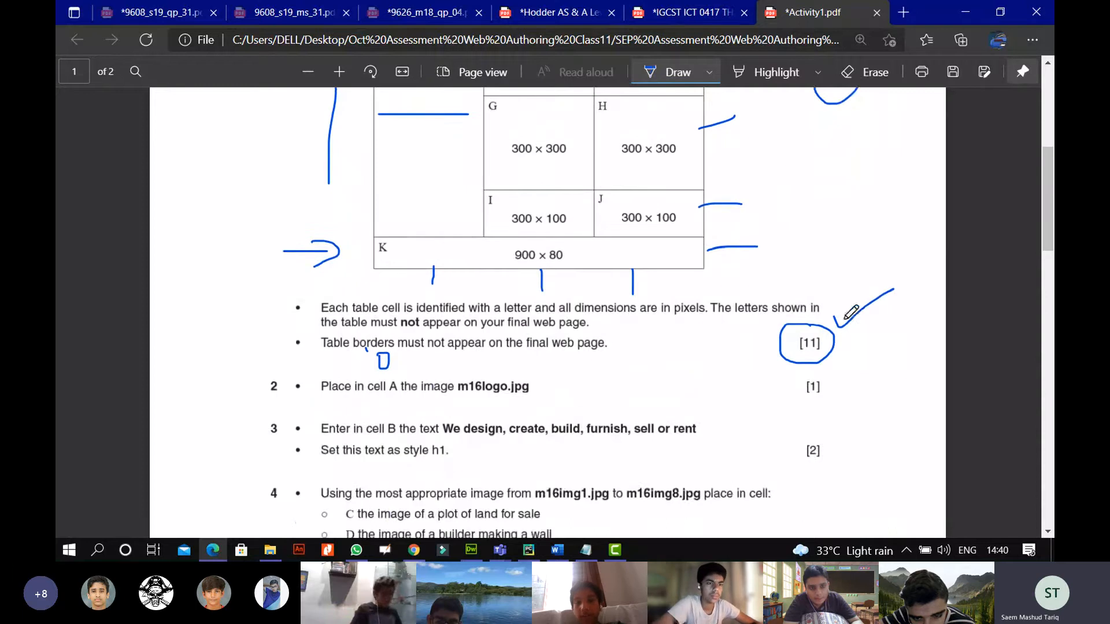
Add a tick beside the marks total, review the annotated spec, and return to m16.html.
left_click_drag(838, 337, 896, 331)
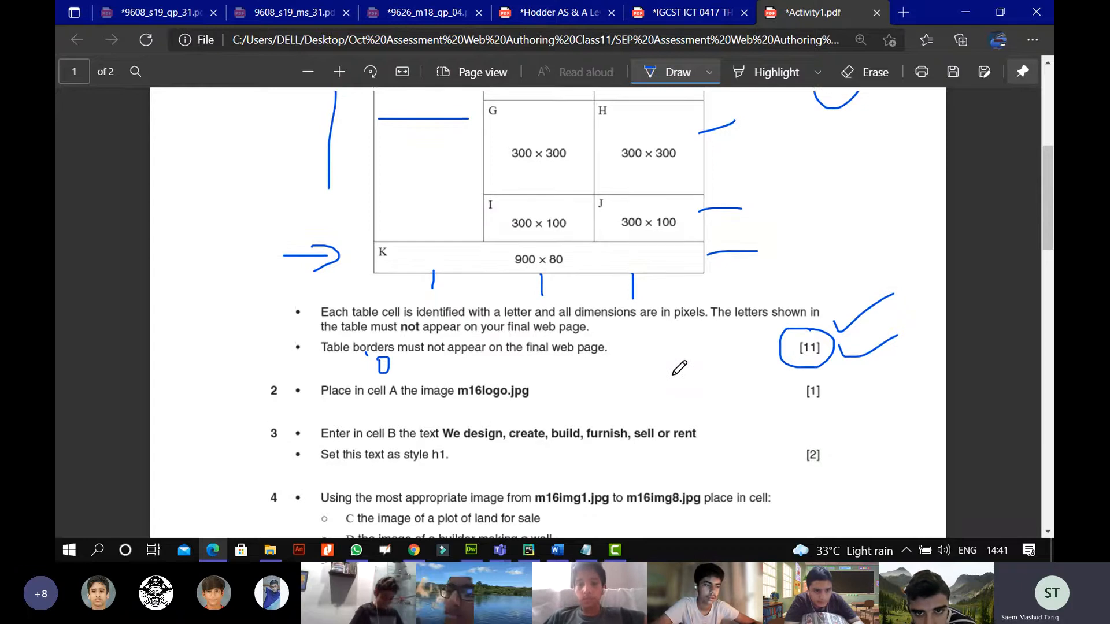
scroll(679, 376, "up", 2)
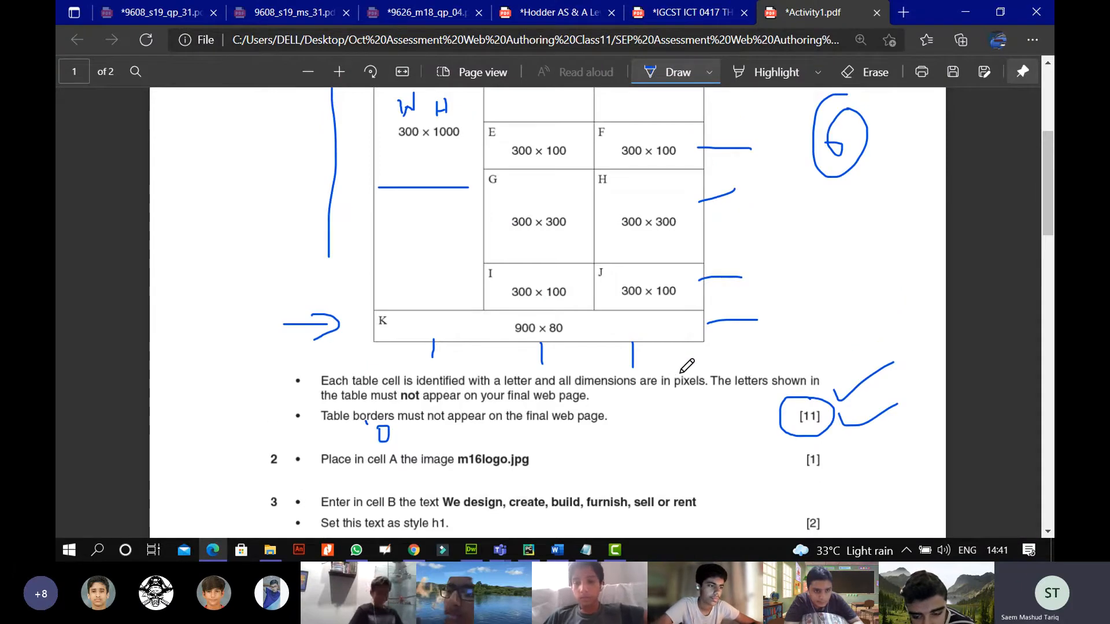
scroll(687, 366, "up", 4)
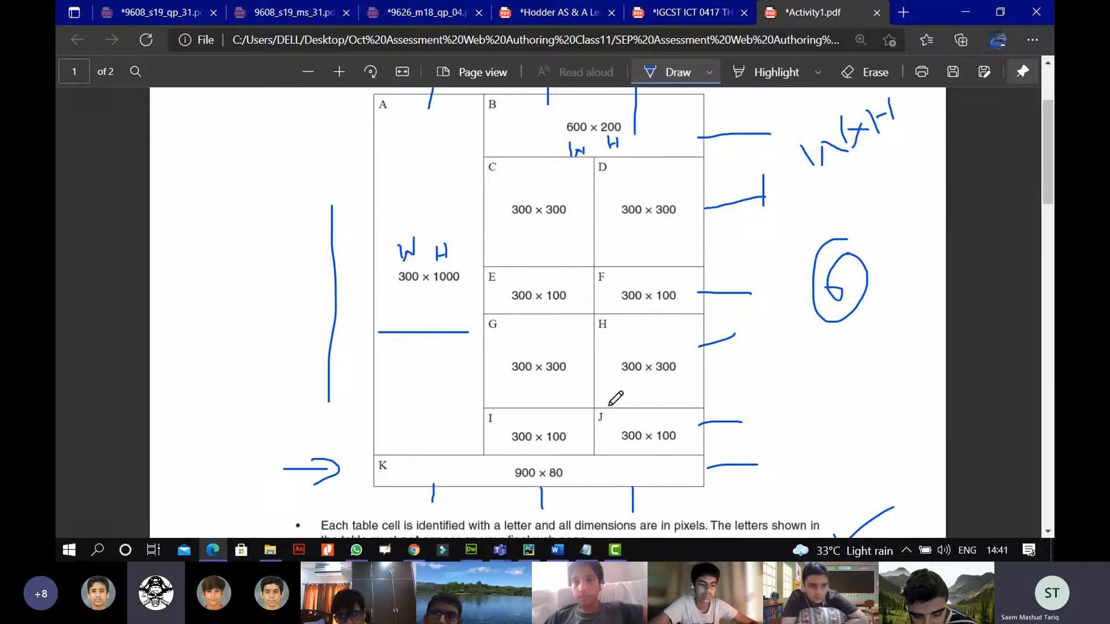
scroll(620, 394, "up", 1)
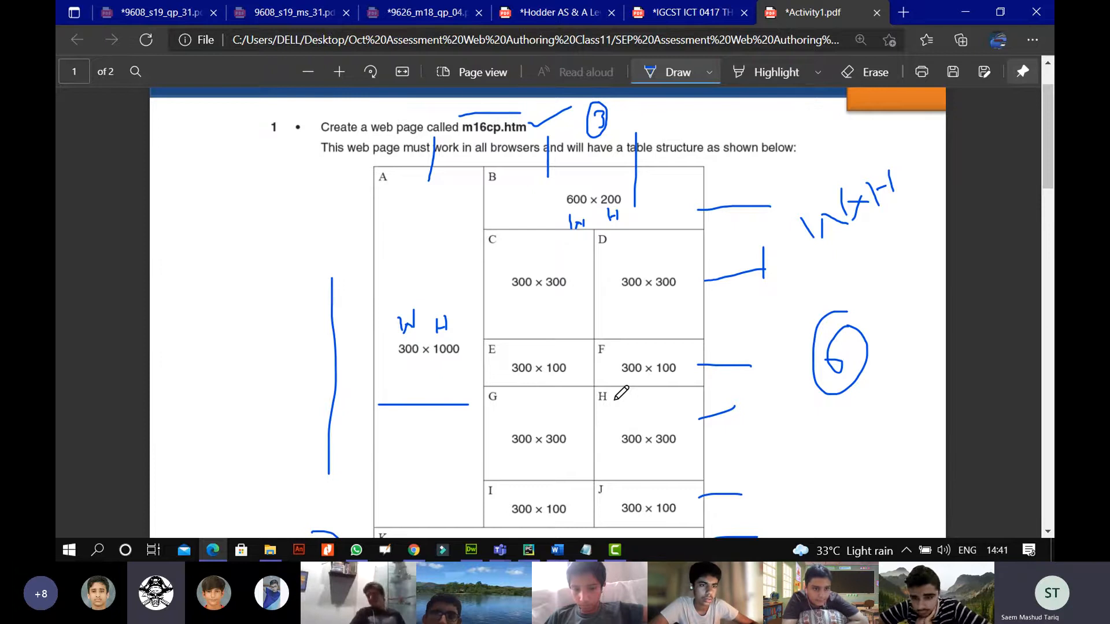
left_click(471, 549)
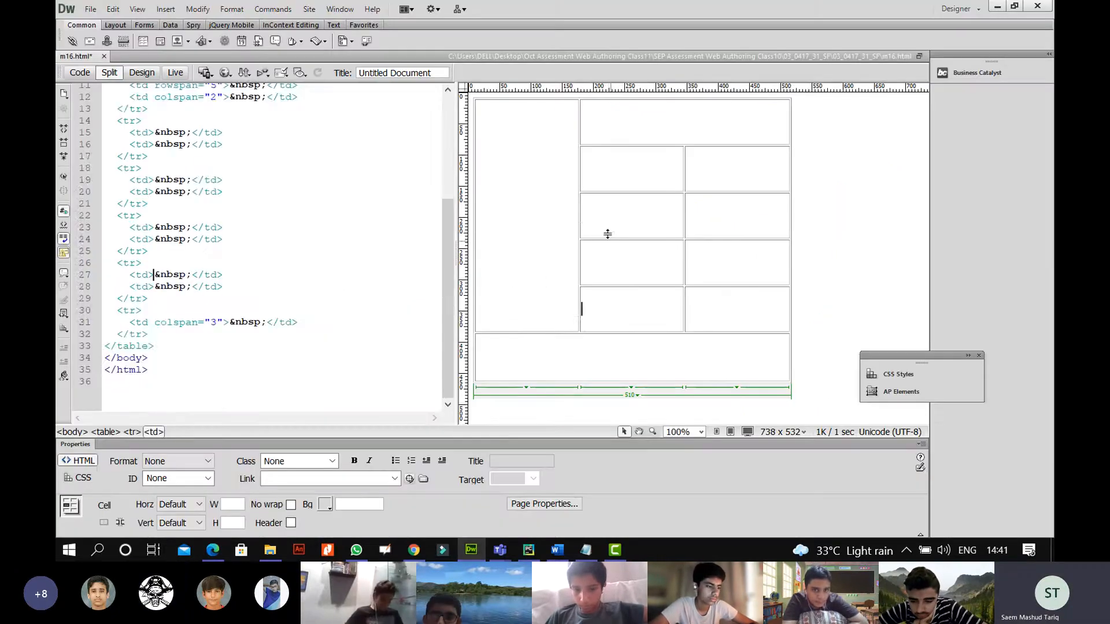
left_click(521, 174)
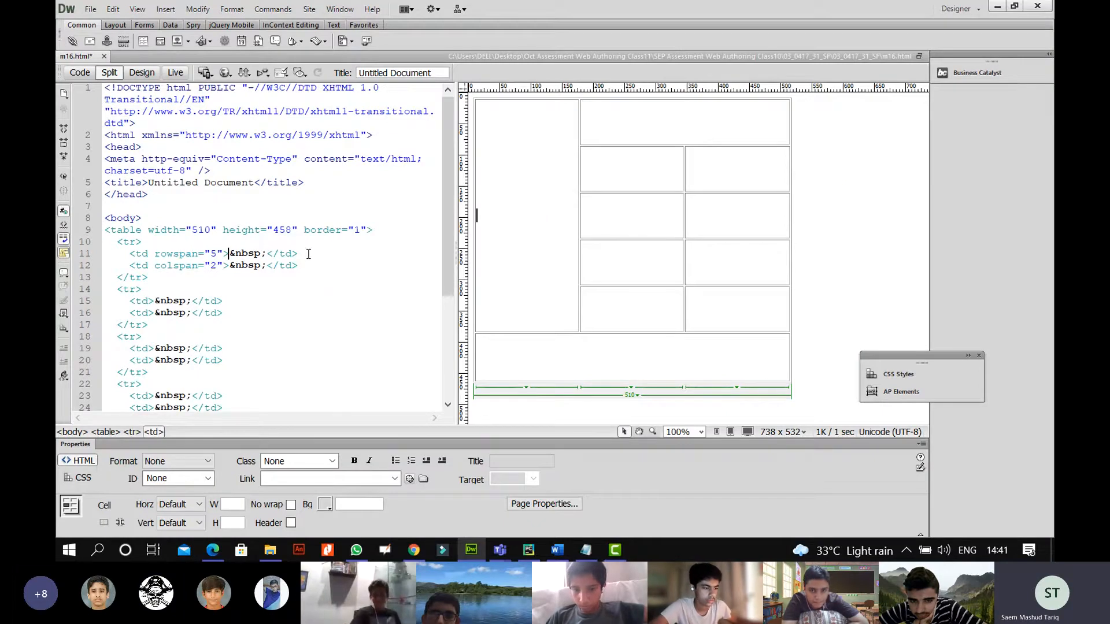
left_click(151, 252)
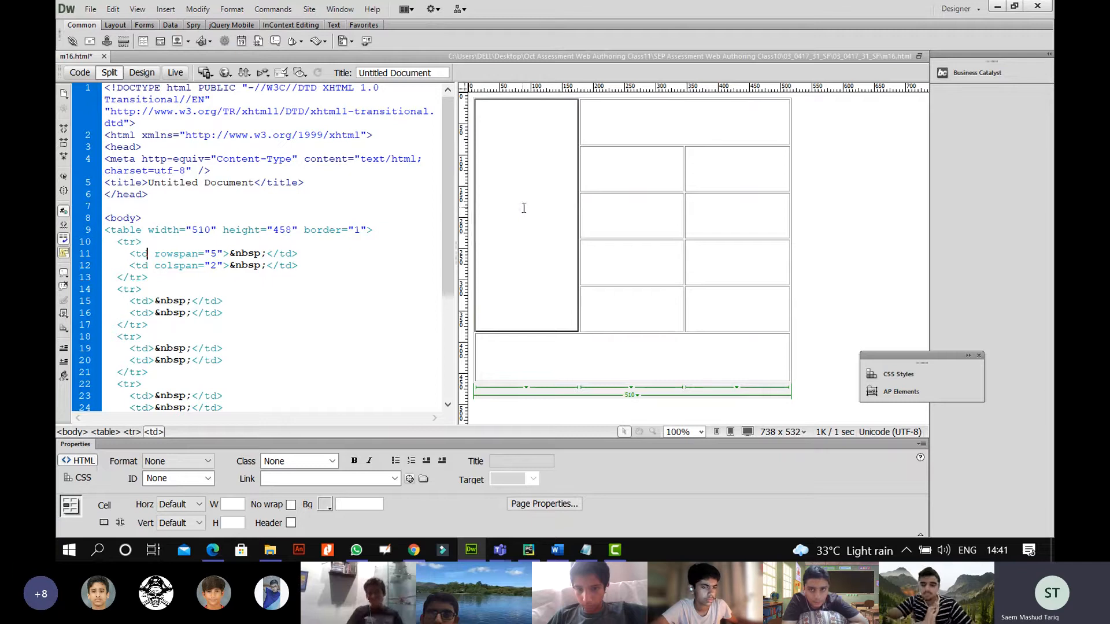
left_click(152, 266)
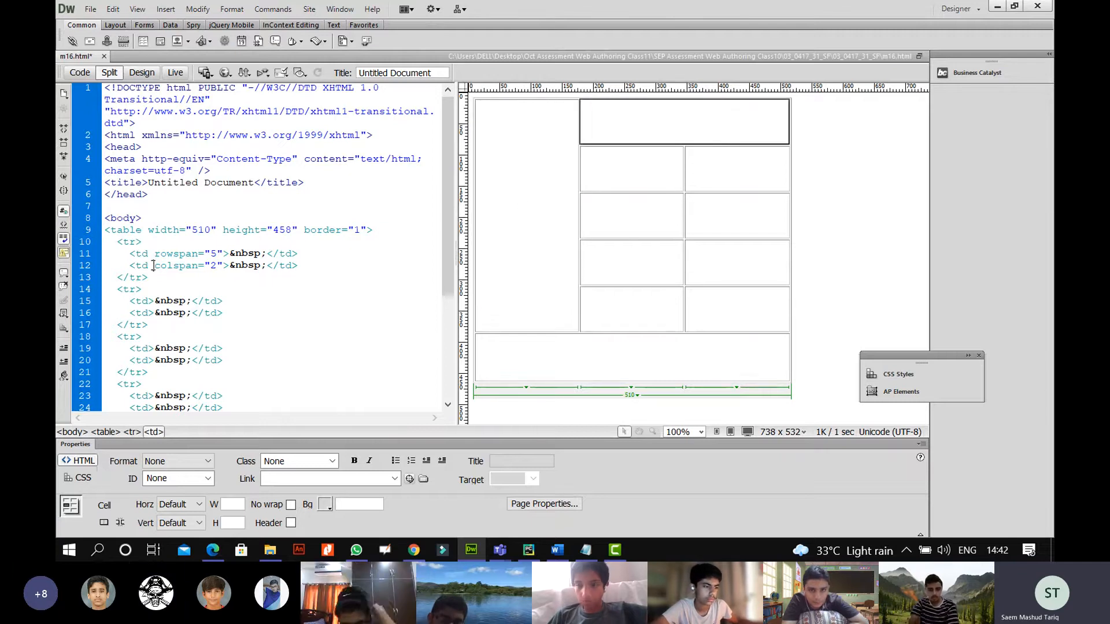
left_click(149, 300)
left_click(150, 312)
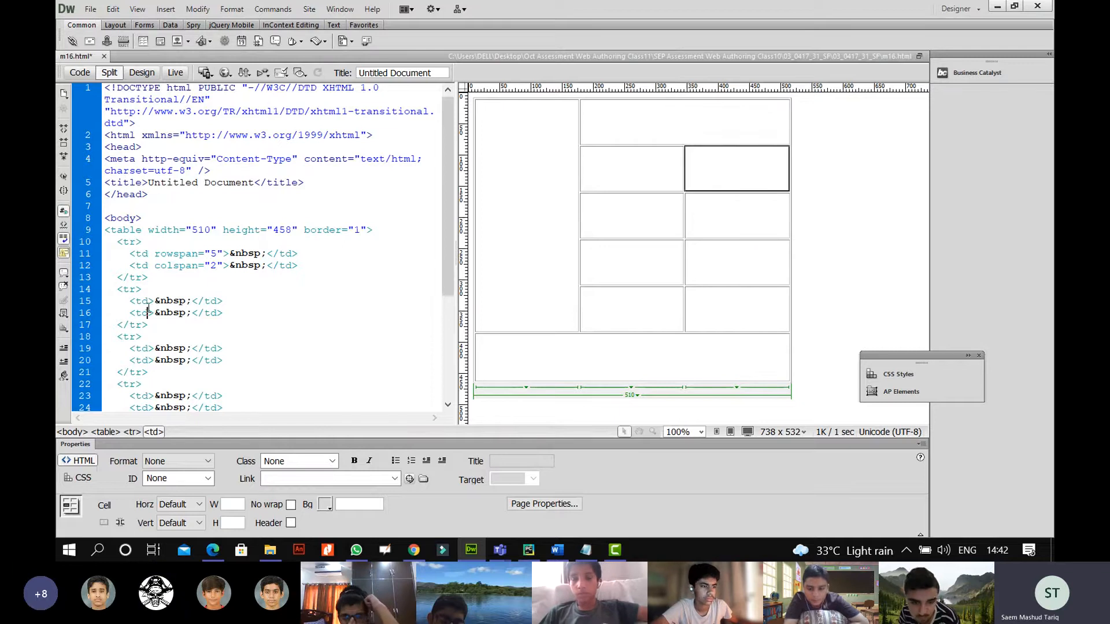
left_click(149, 348)
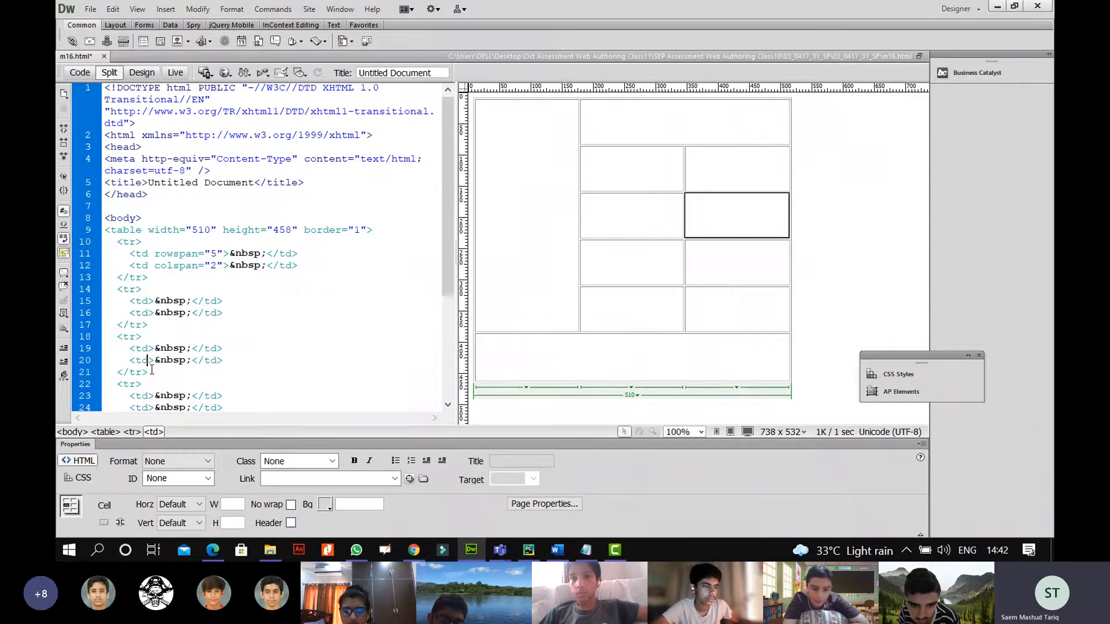
left_click(153, 396)
scroll(153, 397, "down", 1)
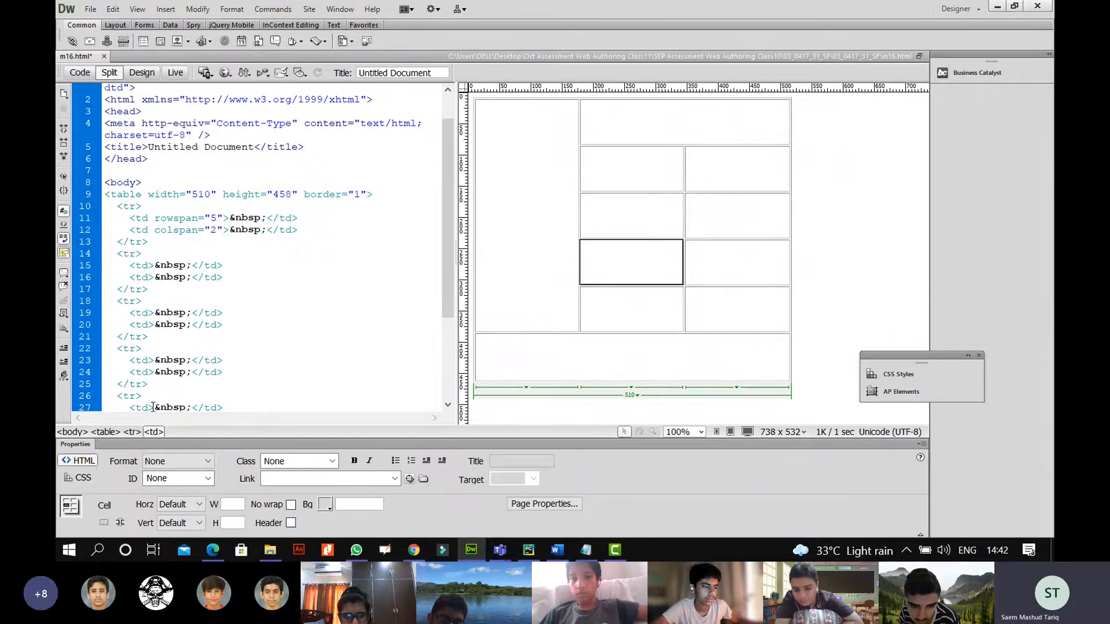
left_click(150, 372)
scroll(151, 372, "down", 2)
left_click(150, 381)
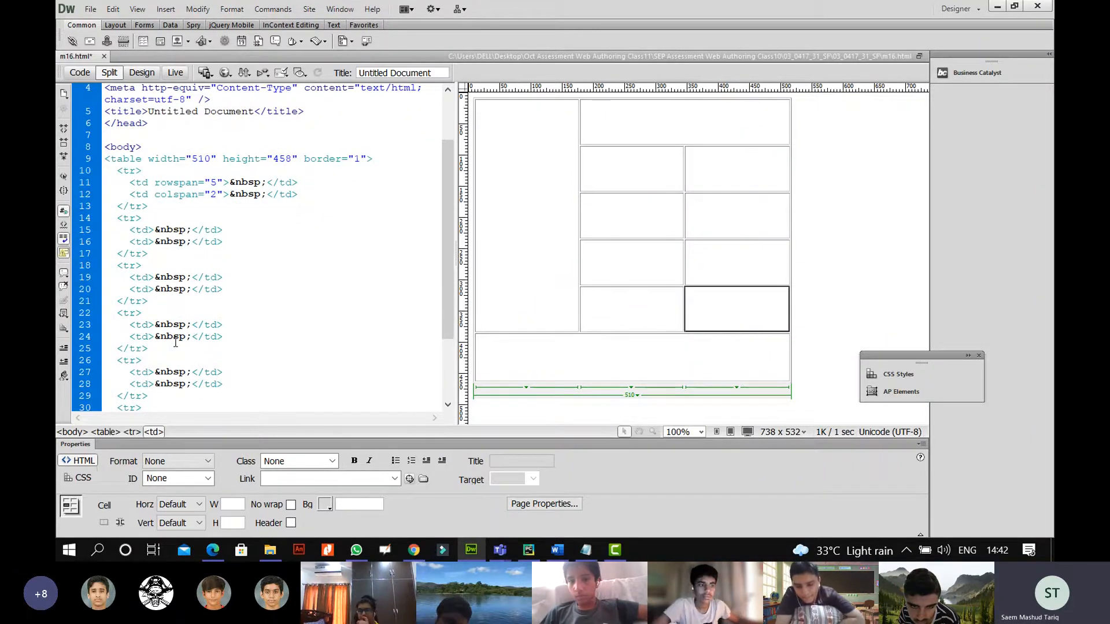
scroll(176, 343, "up", 1)
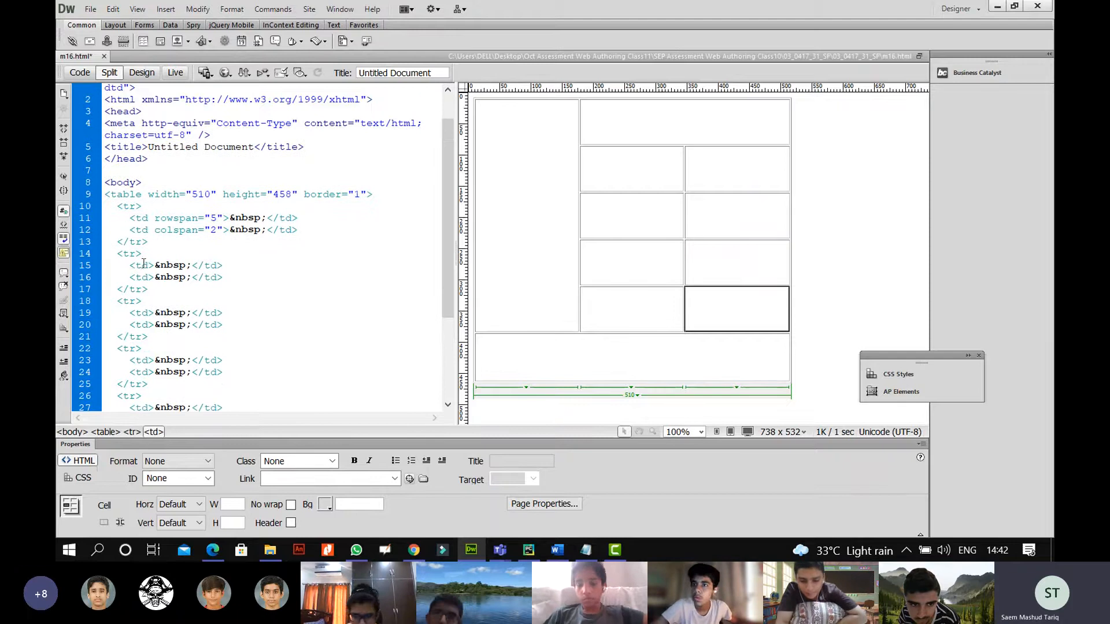
left_click(147, 277)
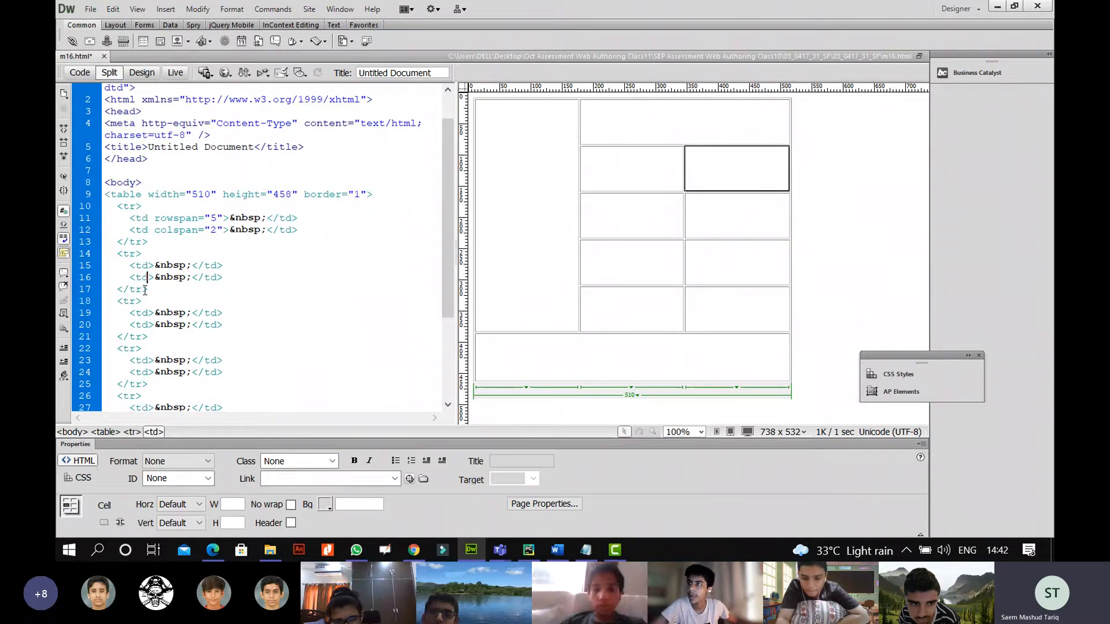
left_click(146, 316)
left_click(147, 325)
left_click(147, 360)
left_click(149, 372)
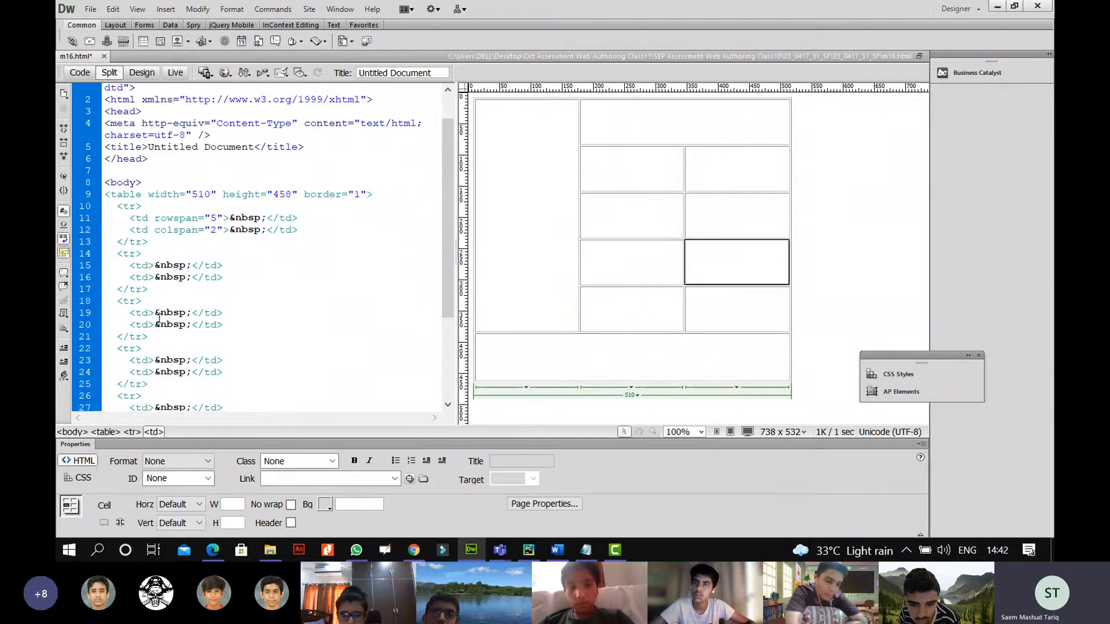
left_click(145, 266)
left_click(194, 215)
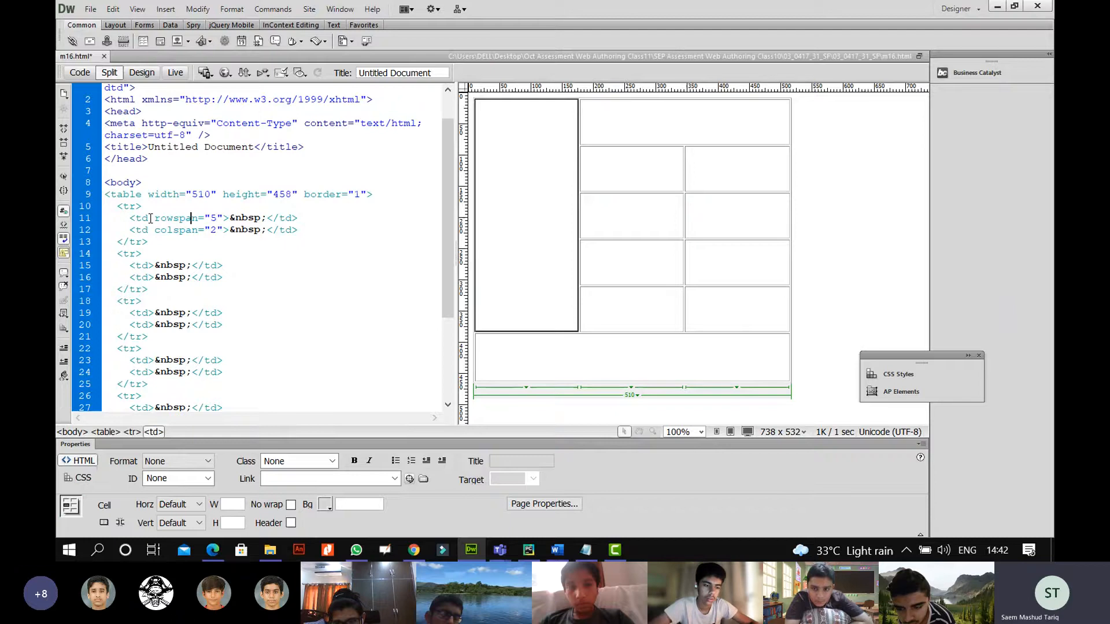
left_click_drag(148, 194, 296, 196)
Copy the table tag's width and height attributes into cell A's rowspan="5" td tag.
right_click(289, 197)
left_click(323, 431)
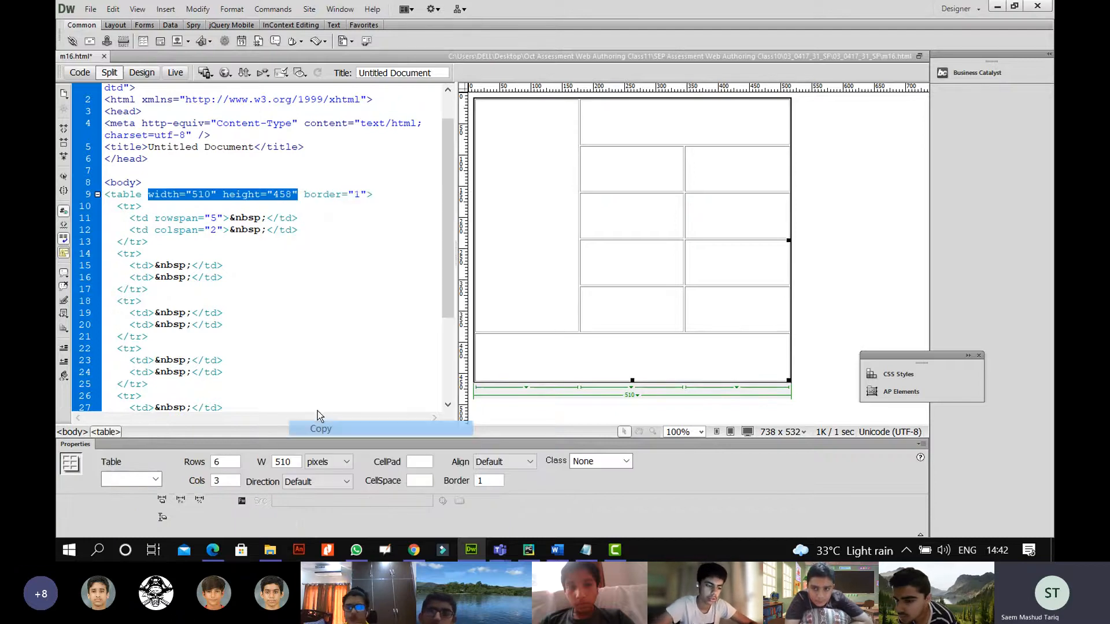
left_click(151, 218)
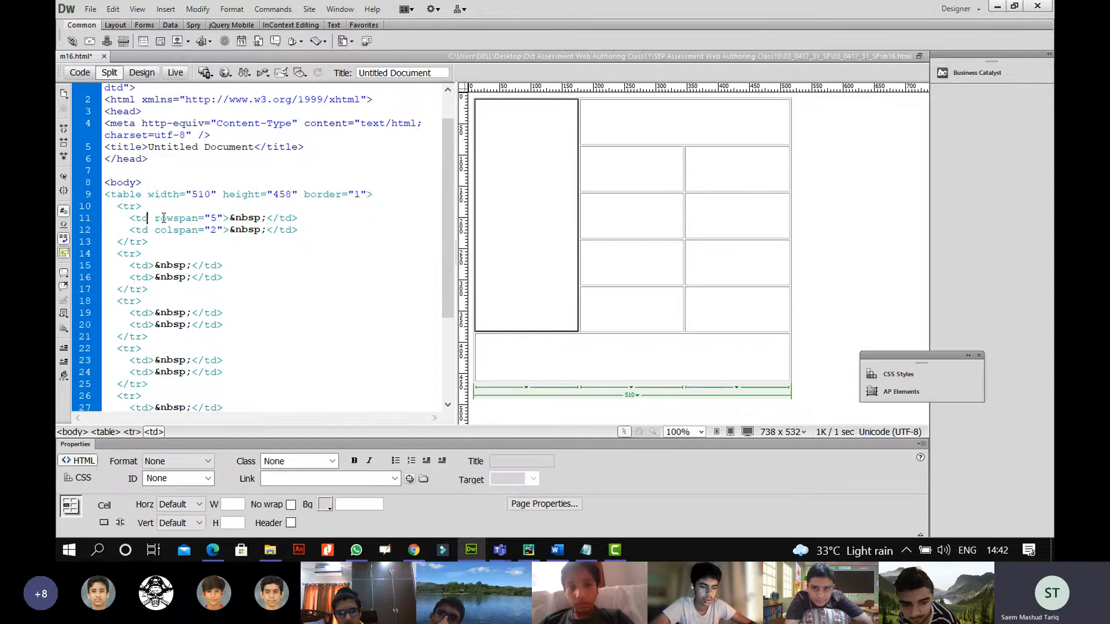
key("ctrl+v")
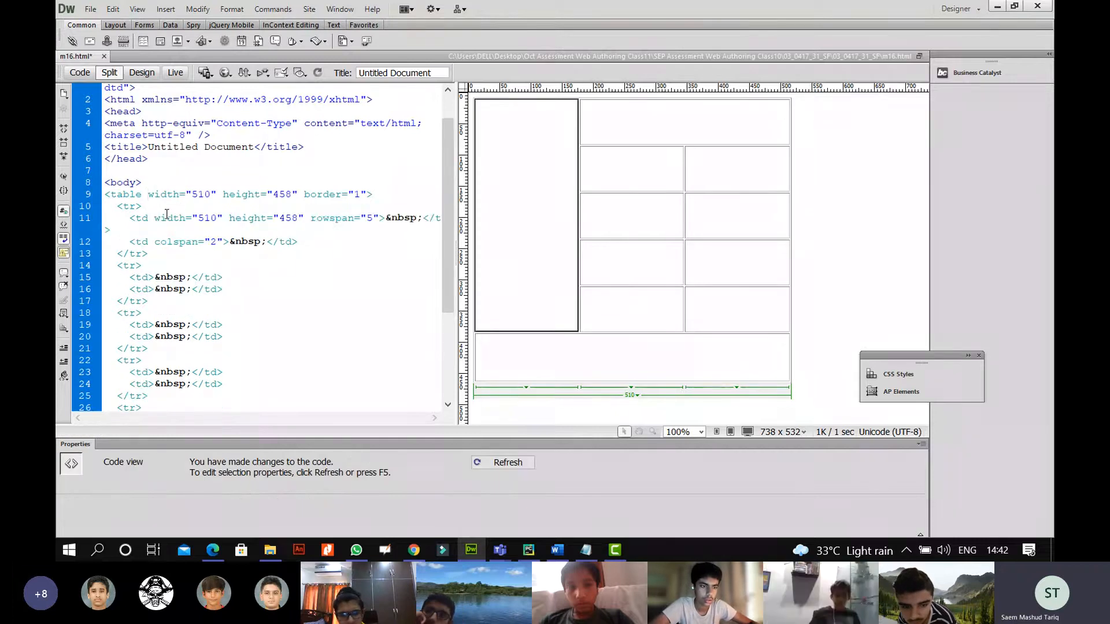
left_click(214, 550)
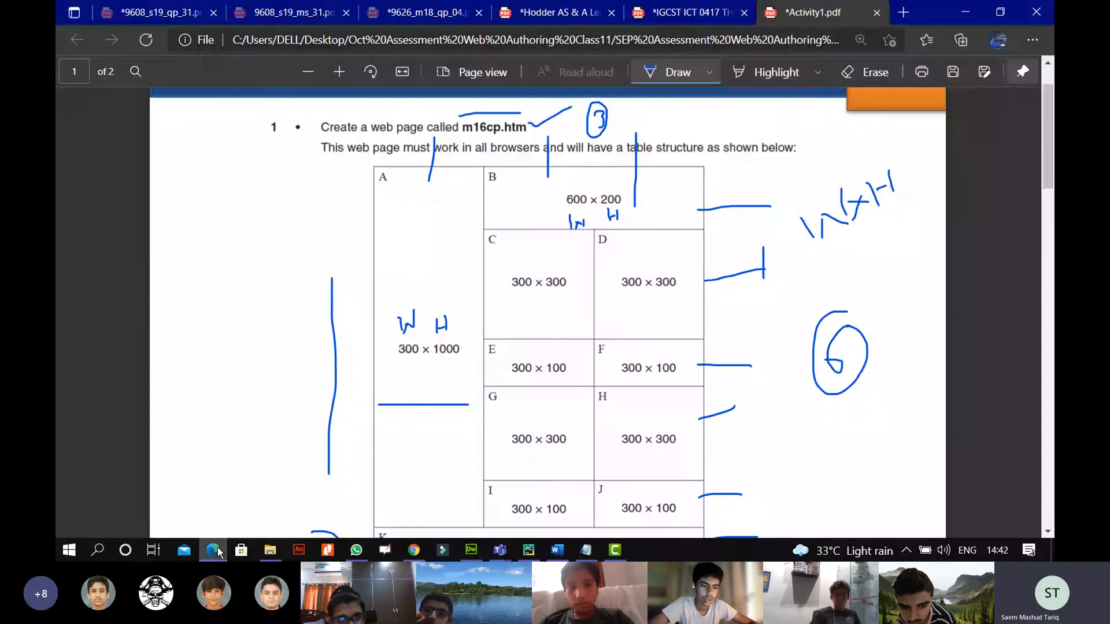
left_click(214, 550)
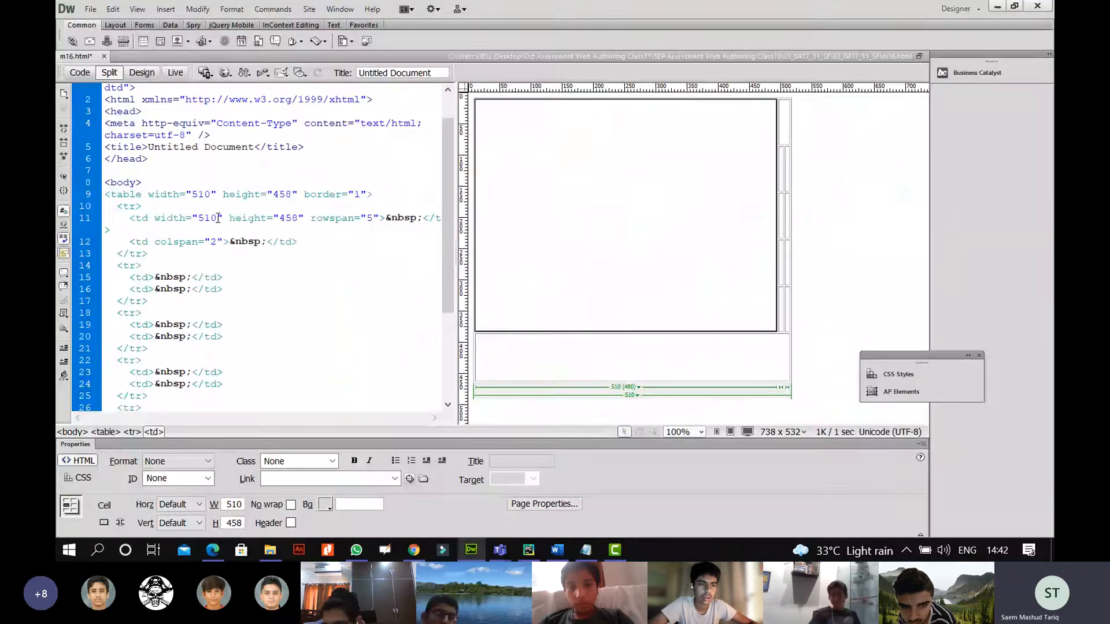
Change cell A's width to 300 and height to 1000, then refresh Design view.
left_click_drag(219, 218, 203, 218)
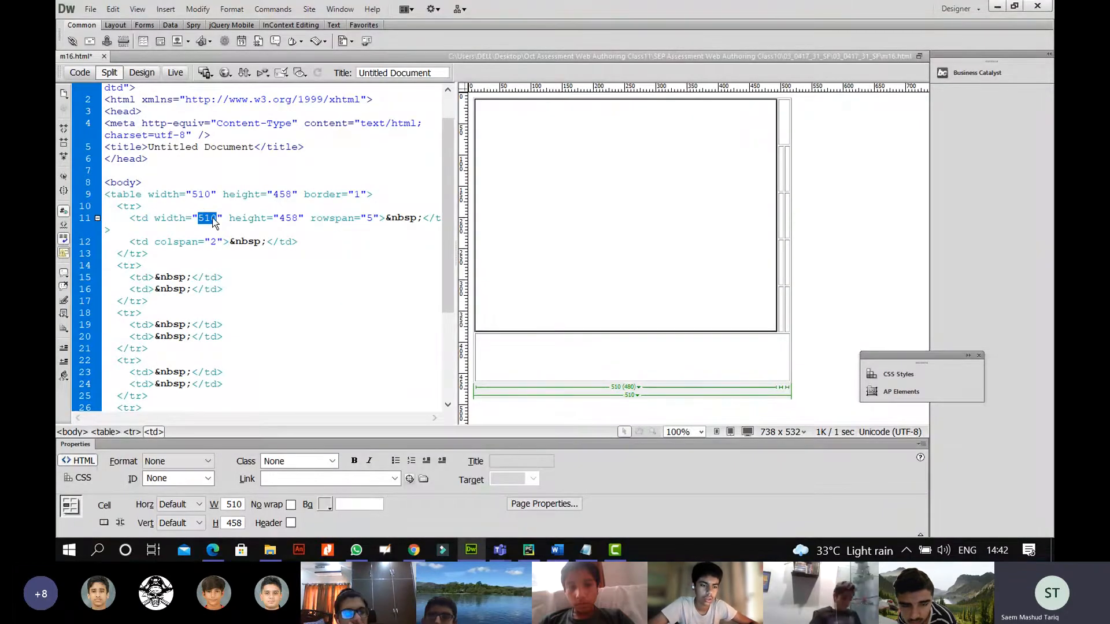
type("300")
left_click_drag(298, 218, 282, 218)
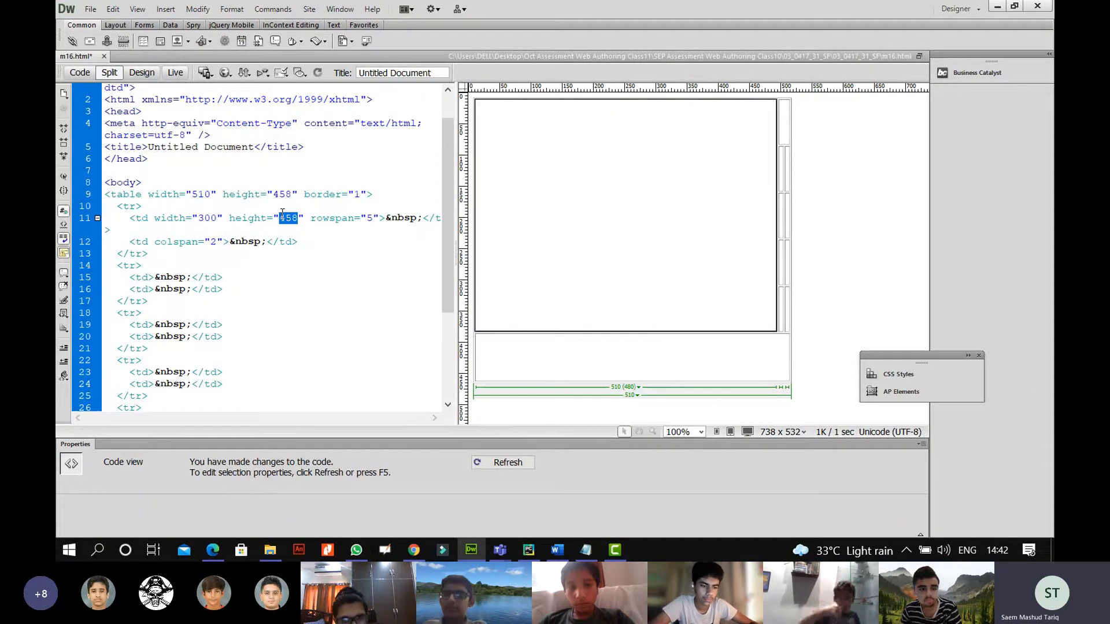
type("1000")
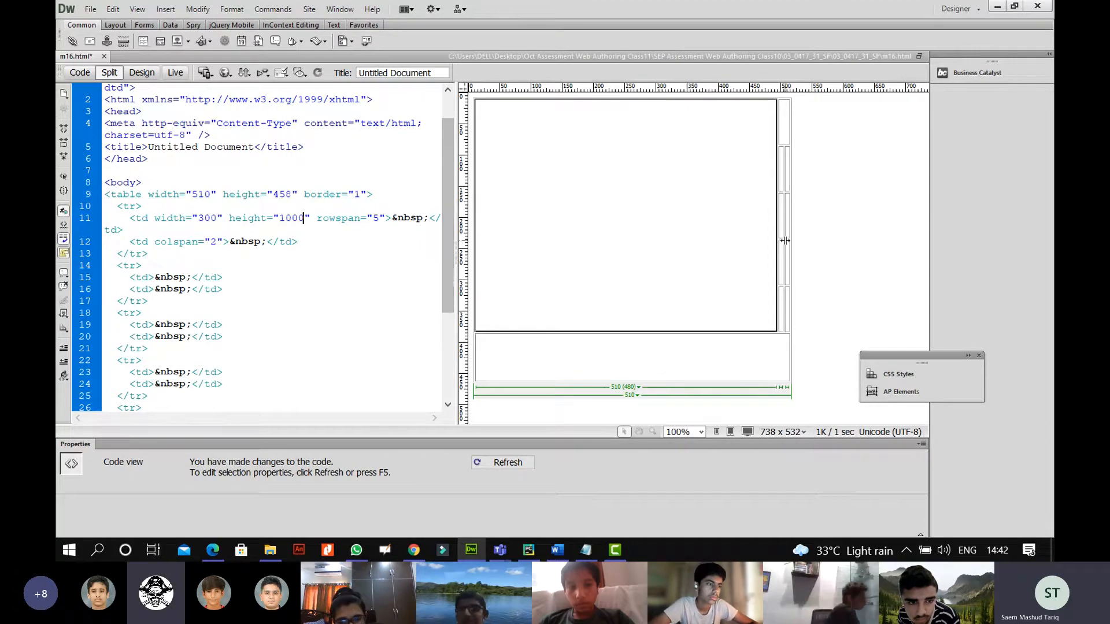
left_click(748, 360)
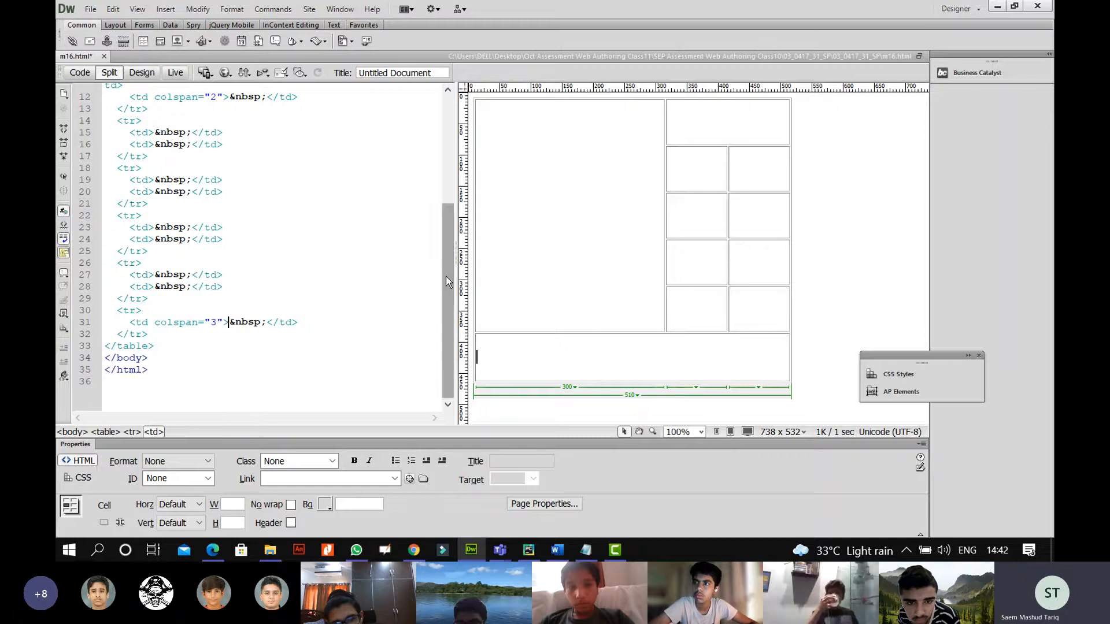
left_click_drag(445, 276, 444, 189)
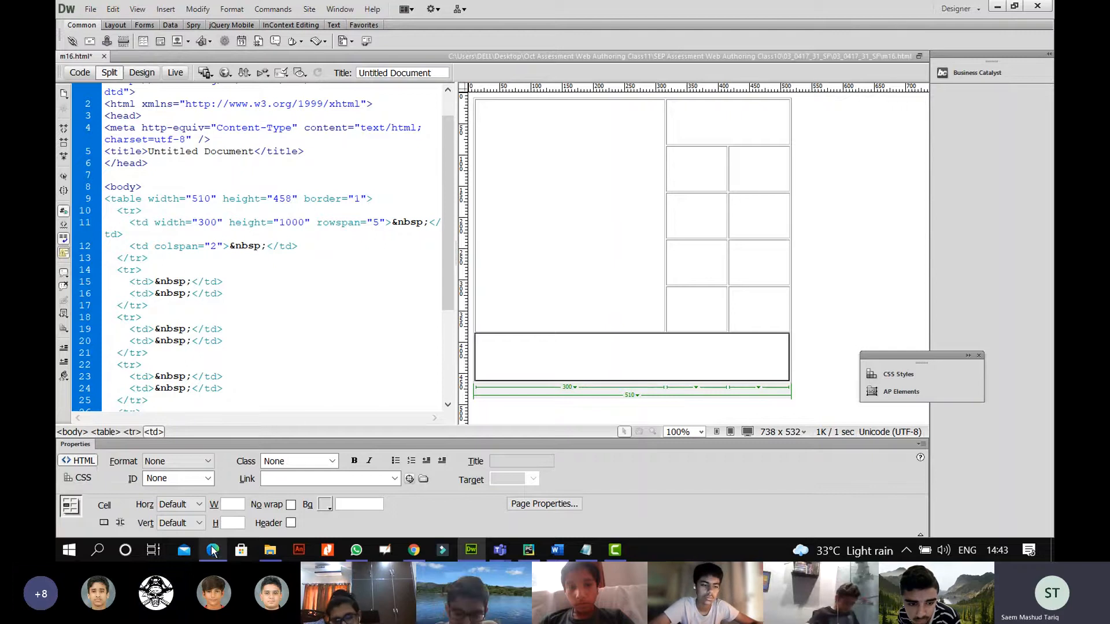
mouse_move(214, 553)
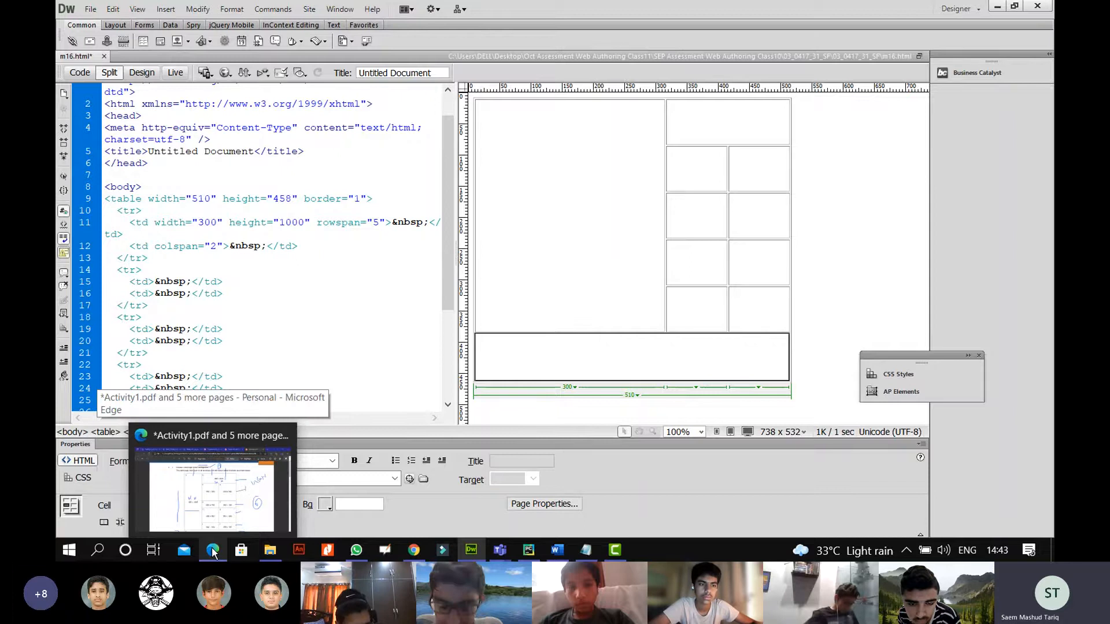
left_click(218, 508)
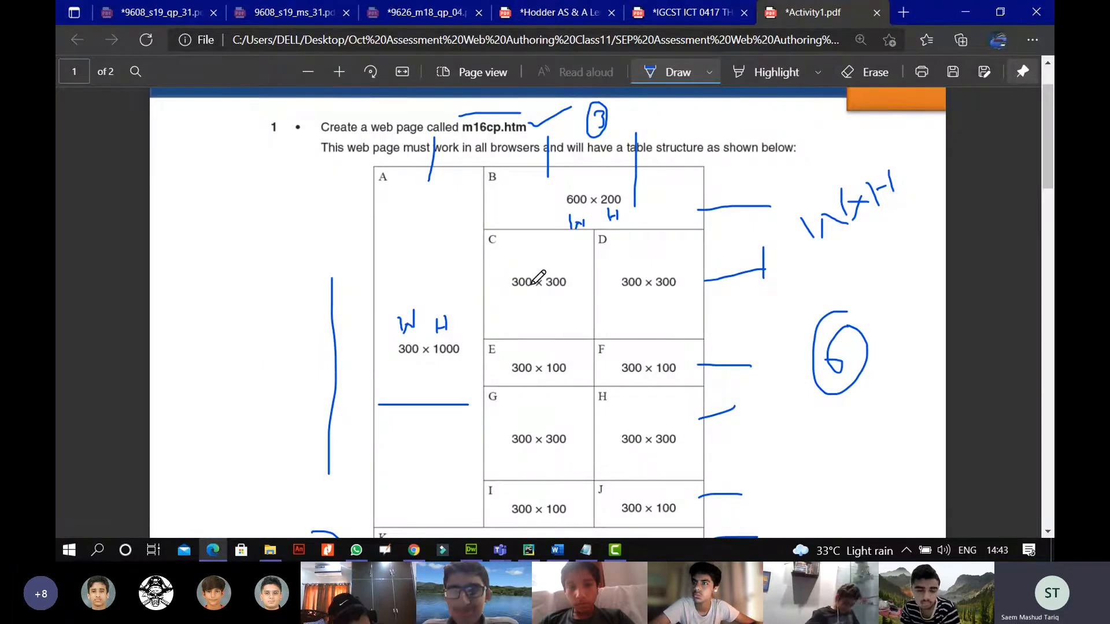
left_click(214, 551)
left_click(717, 125)
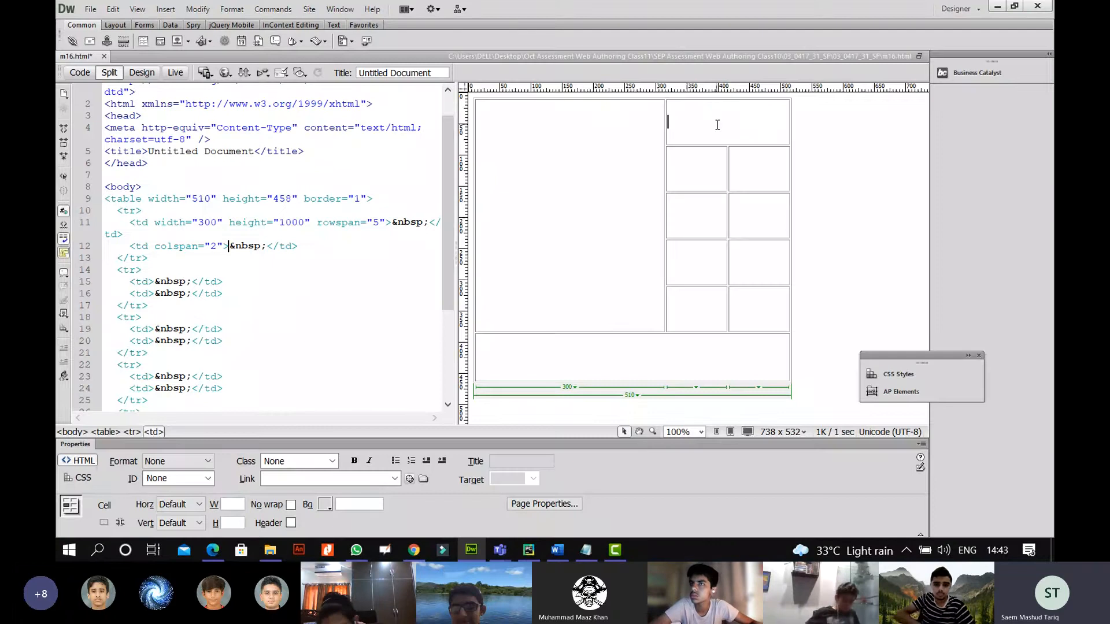
Give cell B width="600" and height="200" in Code view.
left_click(149, 246)
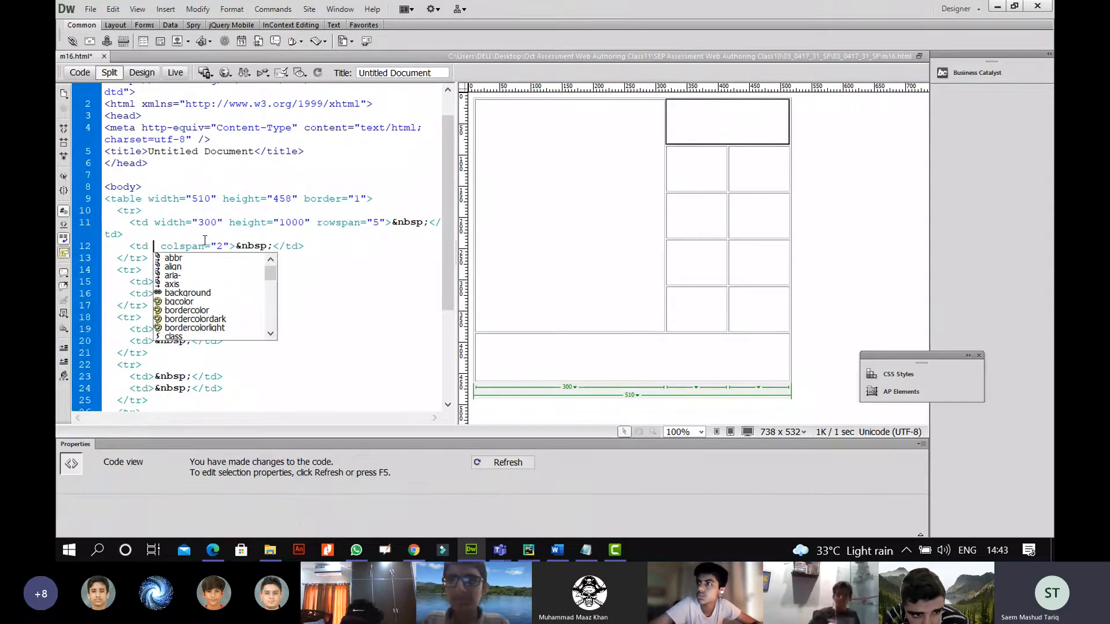
key("ctrl+v")
left_click_drag(216, 246, 206, 246)
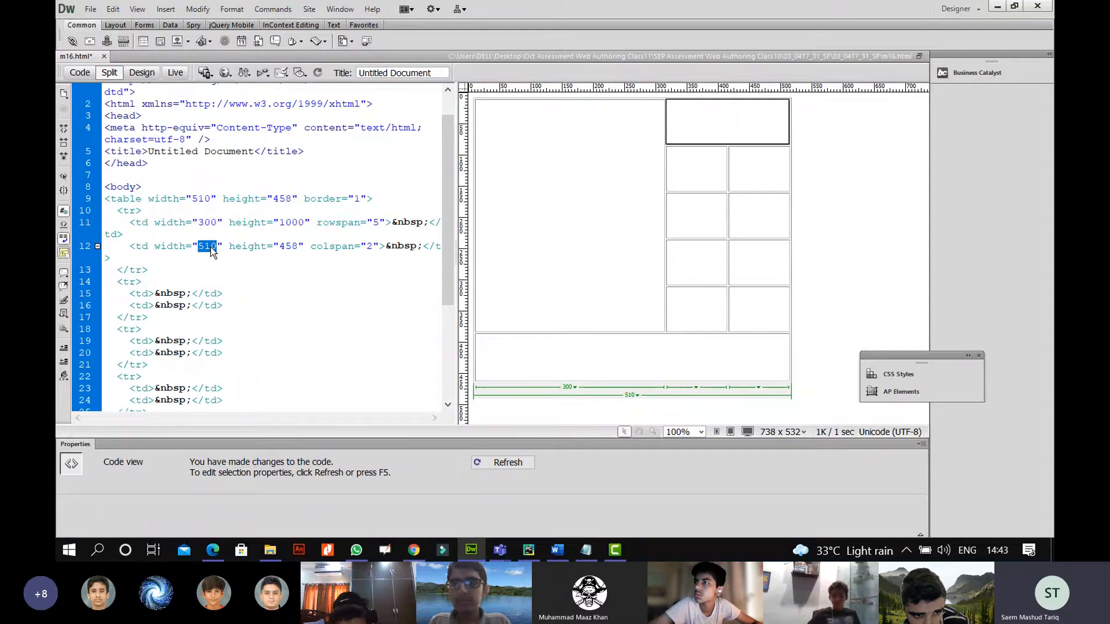
type("500")
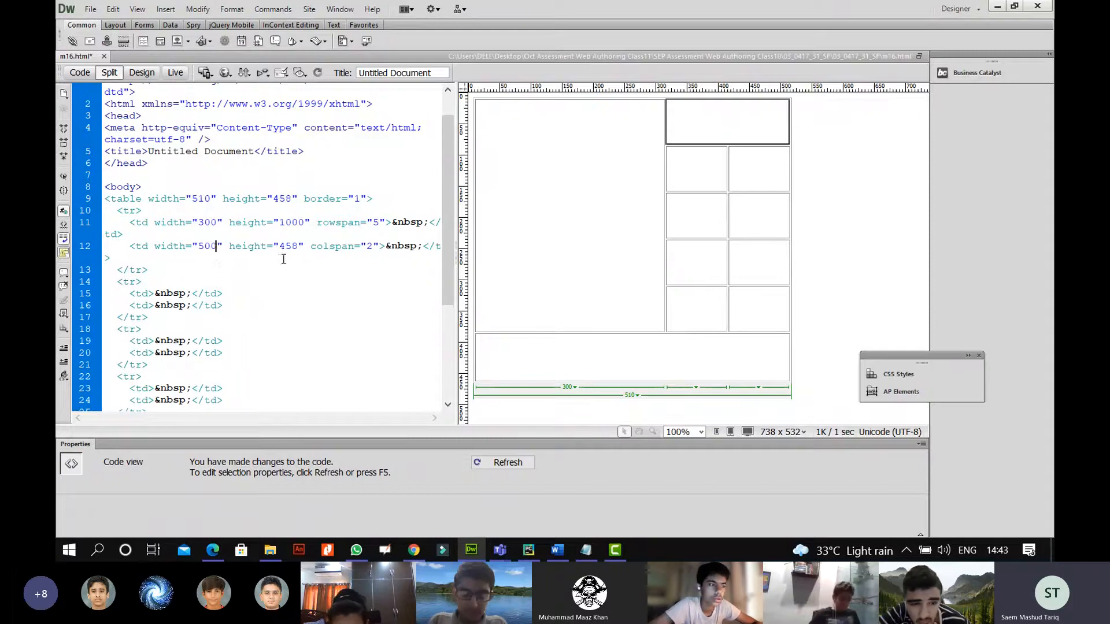
key("BackSpace")
key("BackSpace")
key("BackSpace")
type("600")
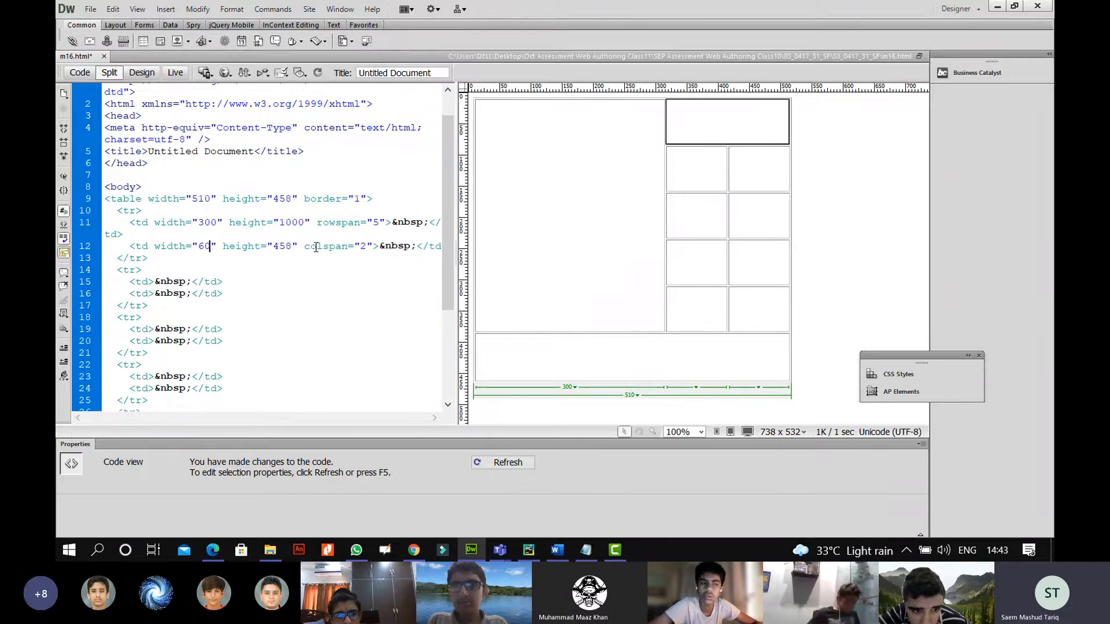
left_click_drag(299, 246, 279, 246)
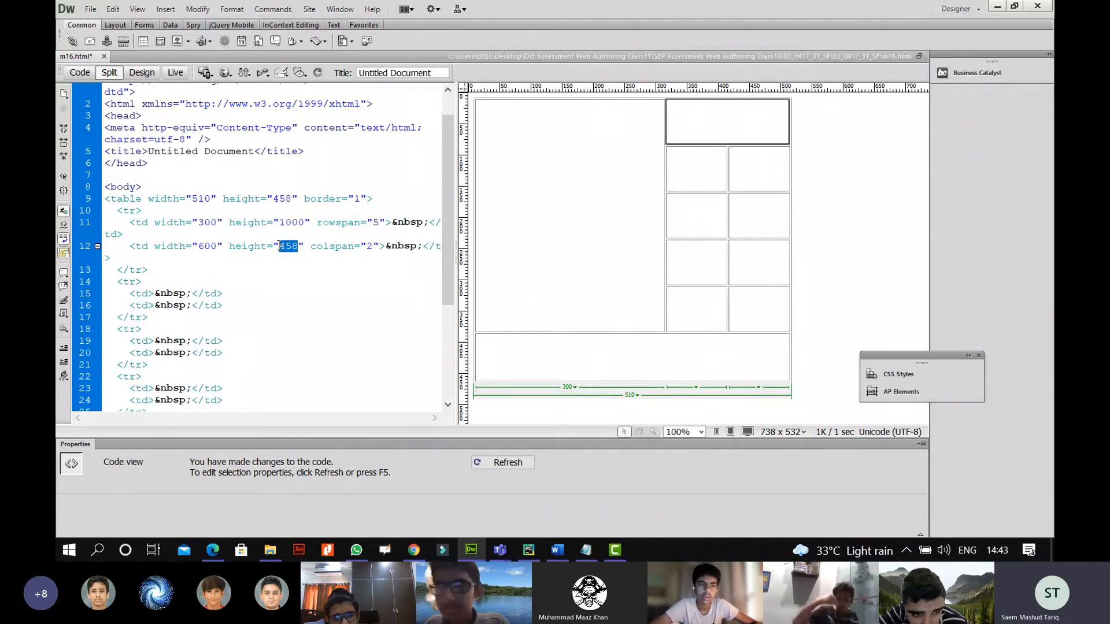
type("299")
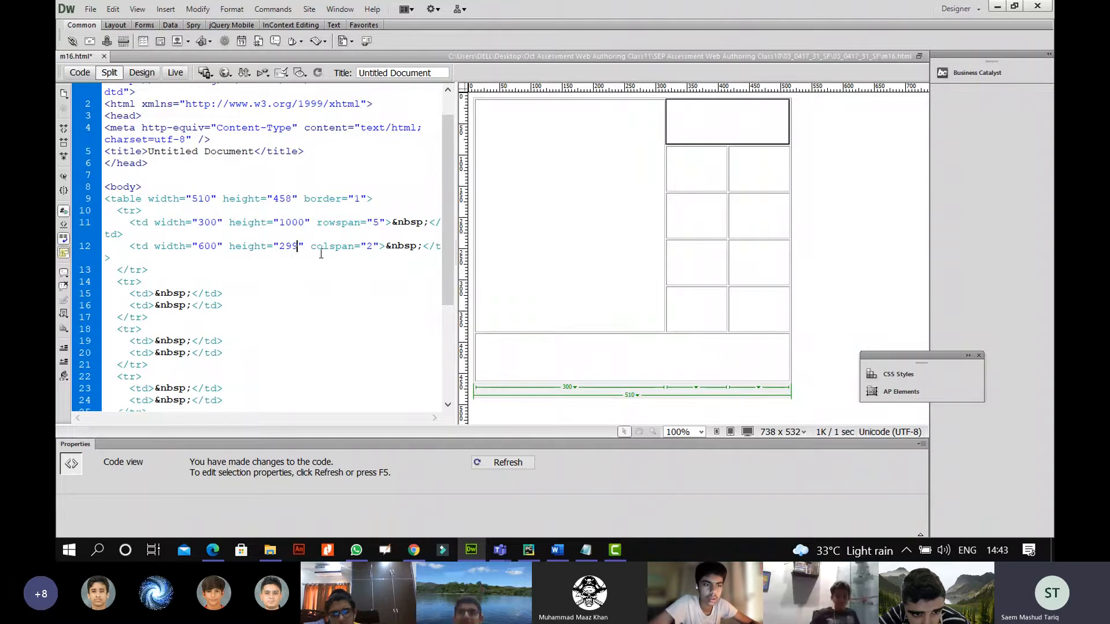
key("BackSpace")
key("BackSpace")
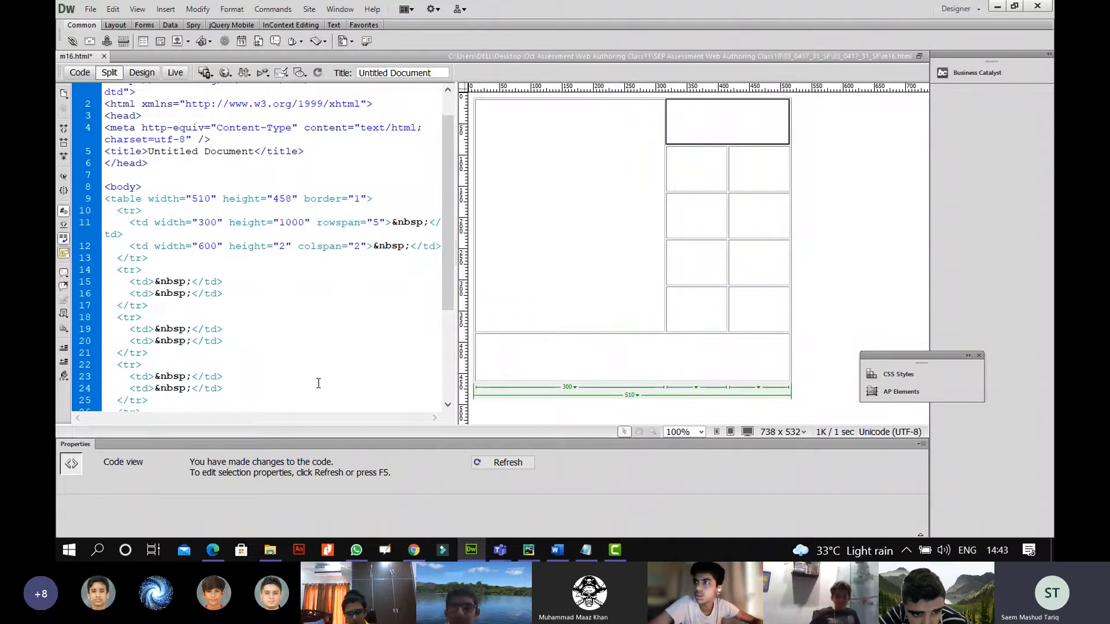
type("00")
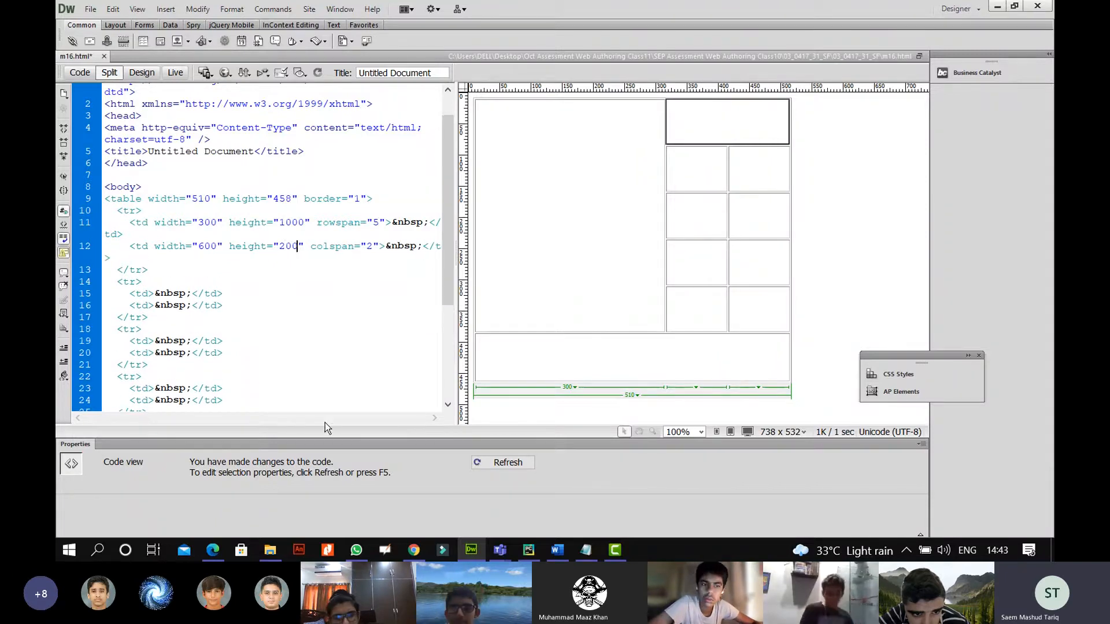
left_click(213, 550)
left_click(223, 554)
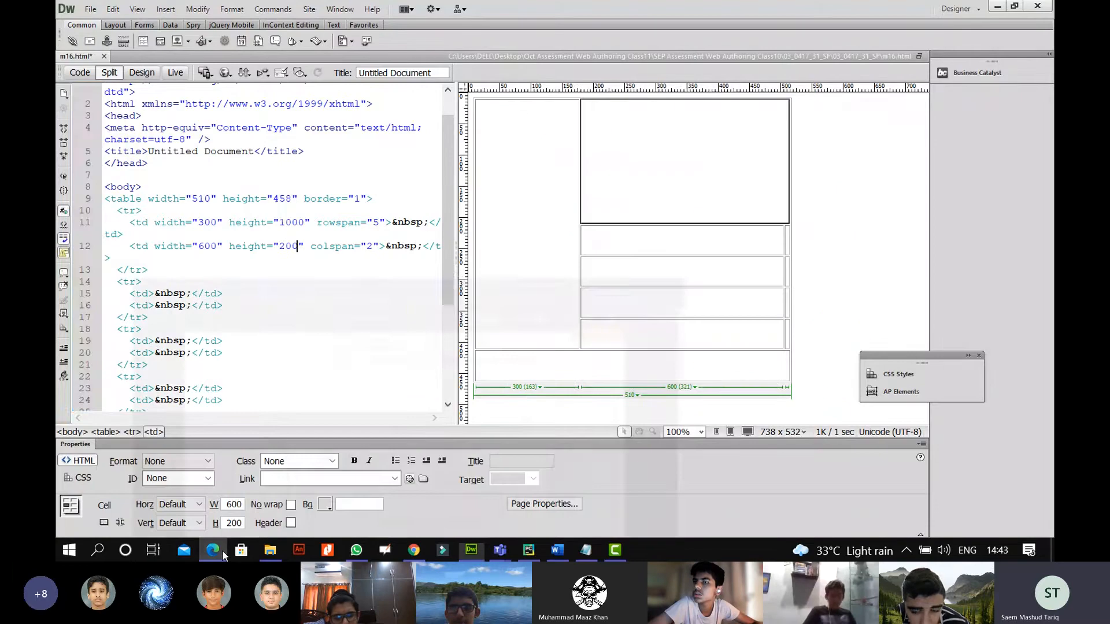
Size cell C at 300 by 300 pixels and refresh the preview.
left_click(687, 242)
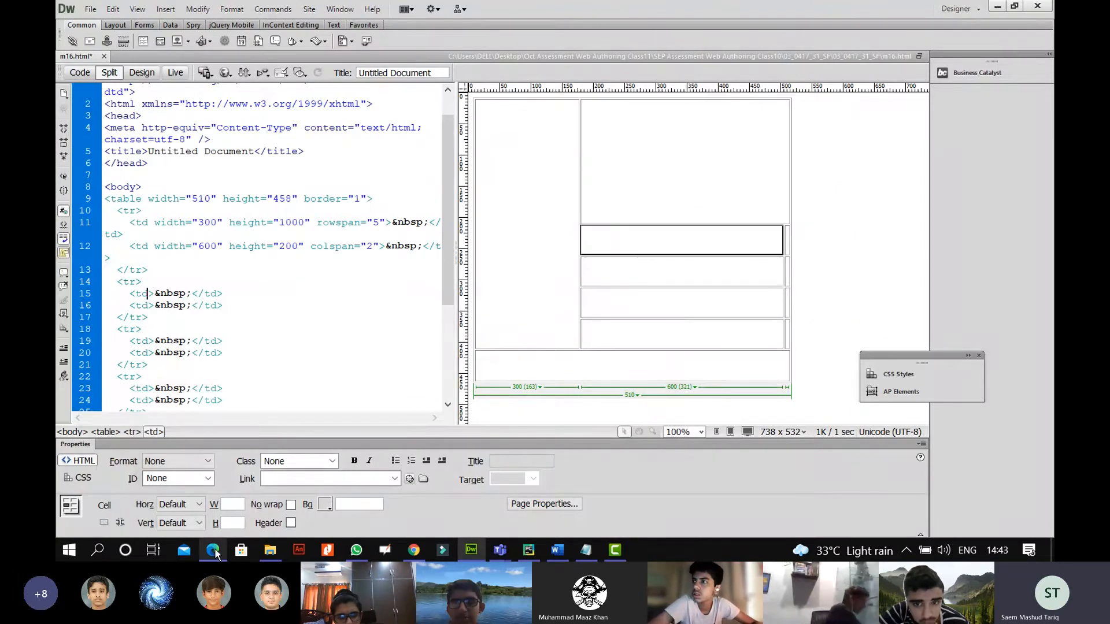
left_click(214, 553)
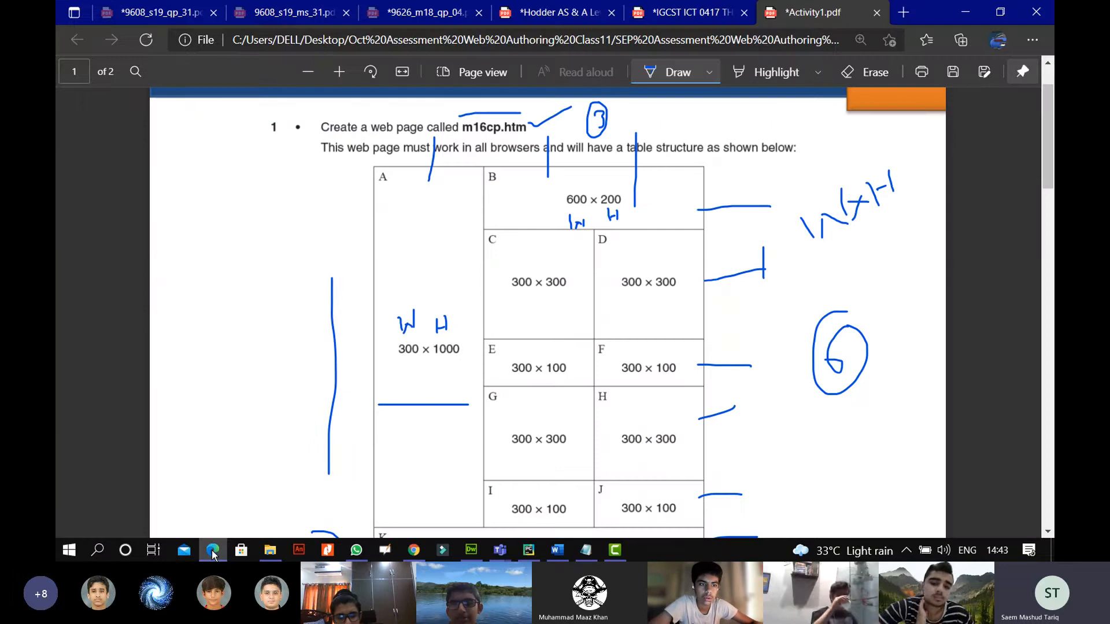
left_click(213, 553)
left_click(149, 293)
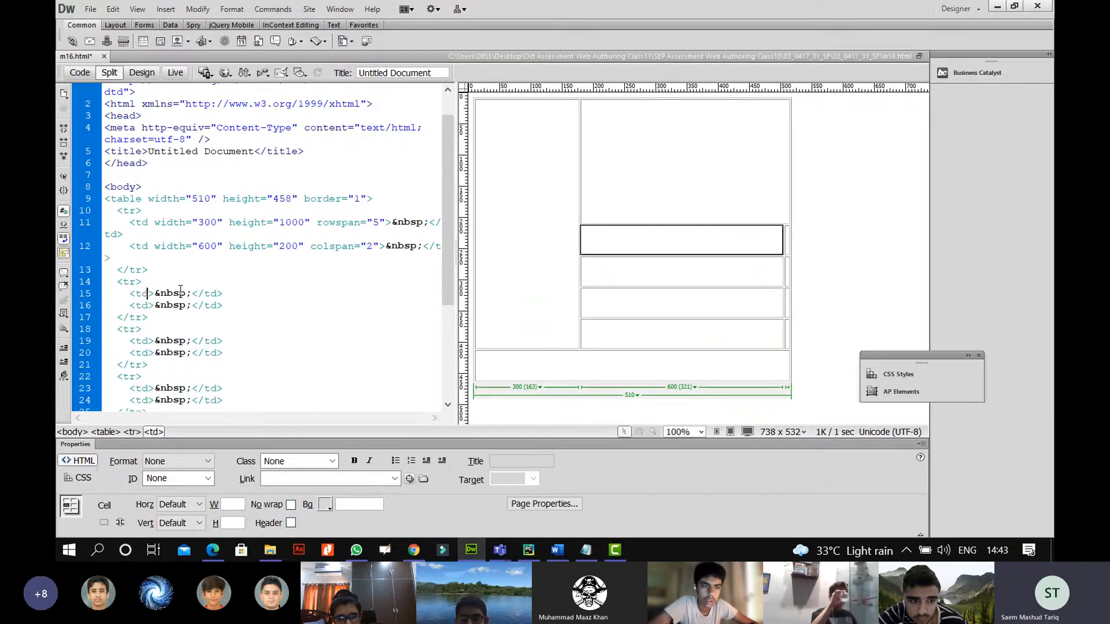
type("width=\"510\" height=\"458\"")
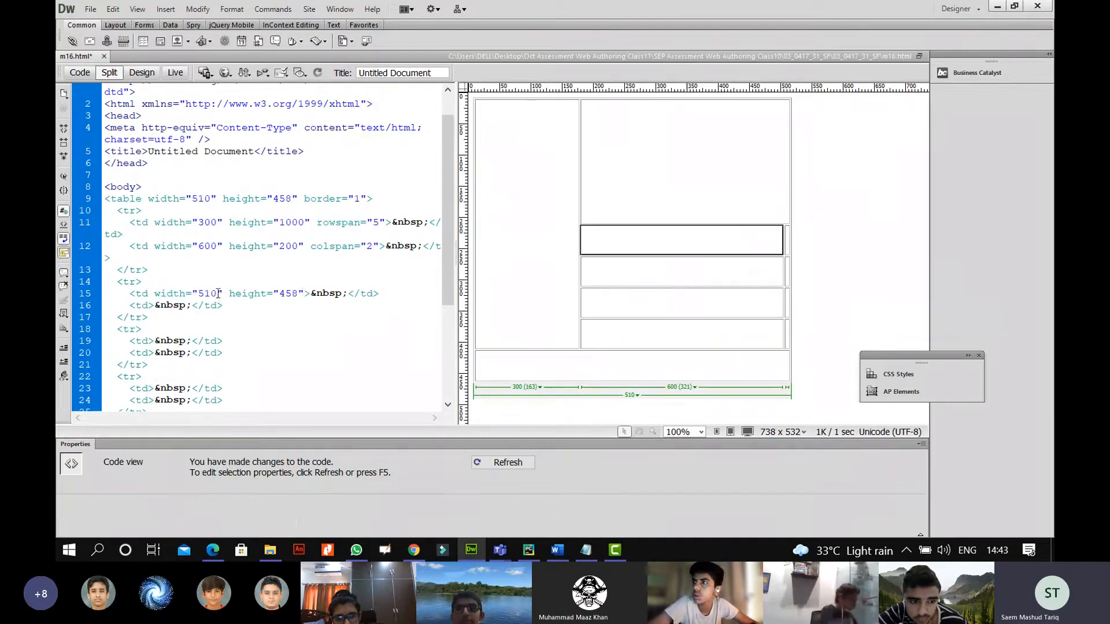
double_click(207, 293)
type("300")
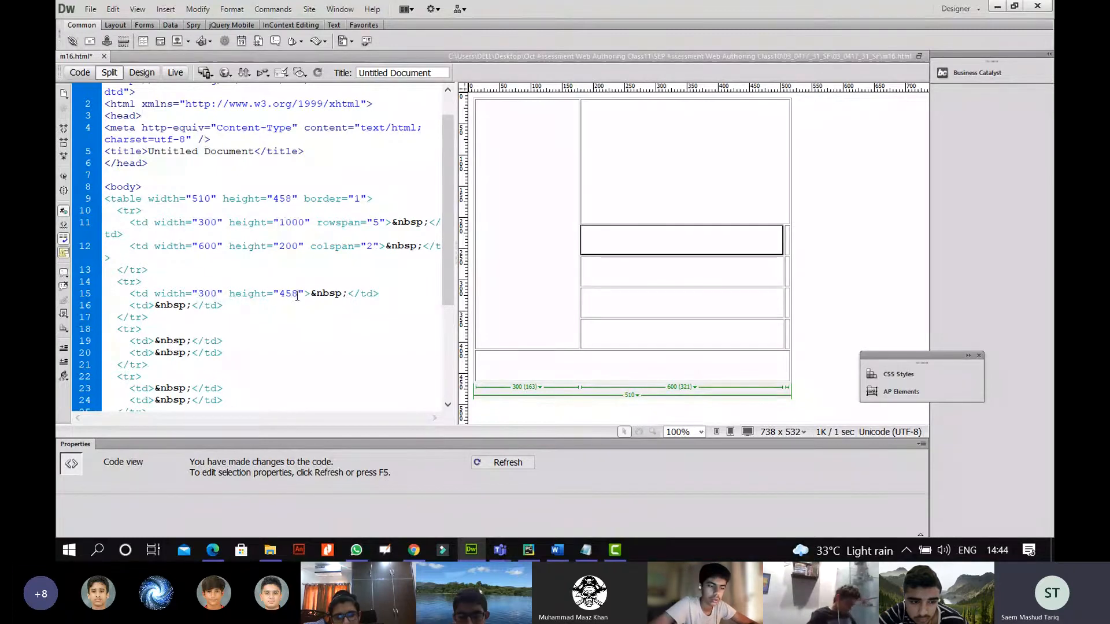
type("2")
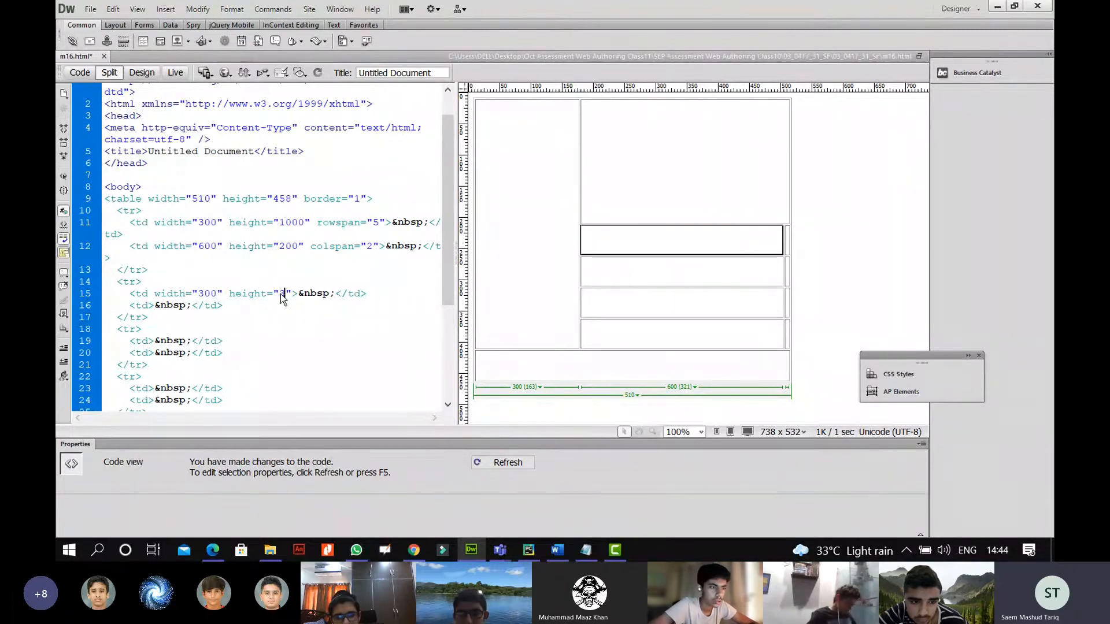
type("00")
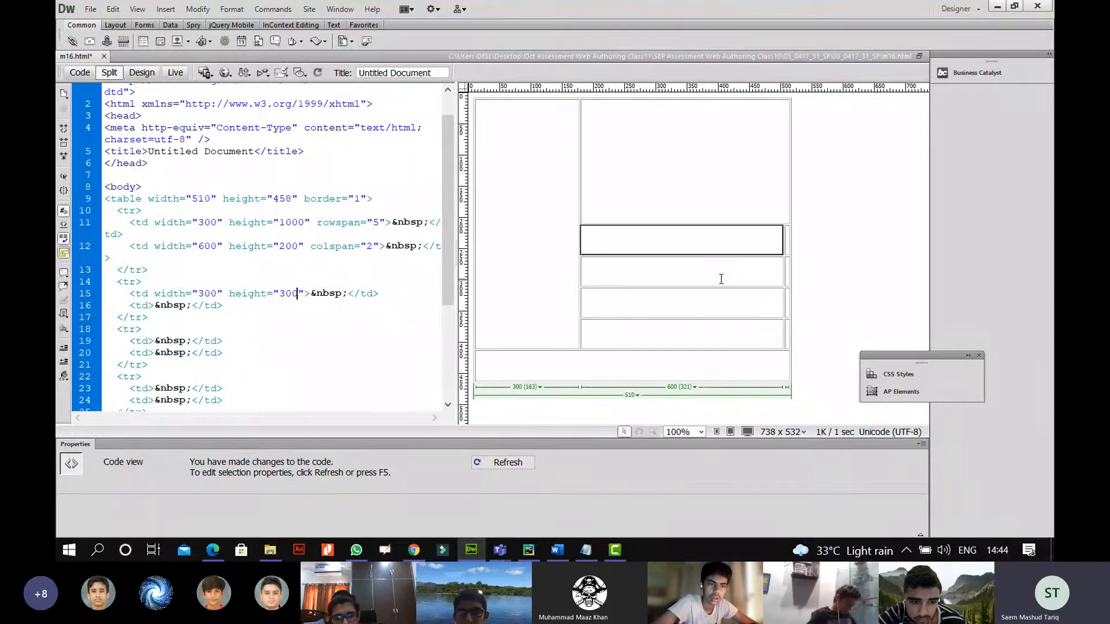
left_click(665, 272)
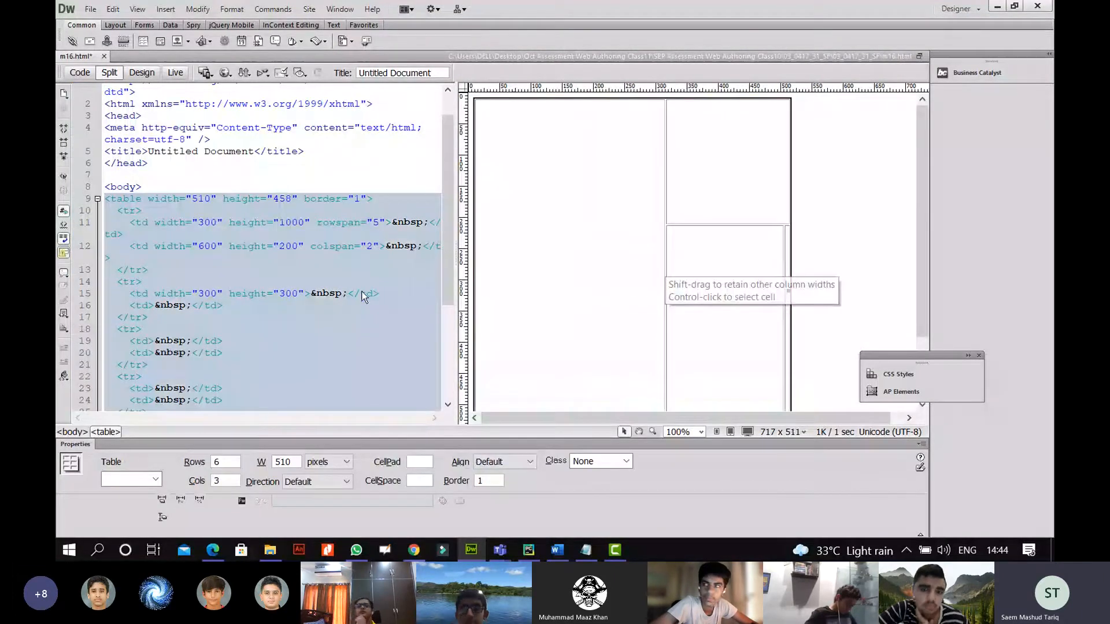
left_click(158, 291)
left_click_drag(155, 293, 302, 293)
key("ctrl+c")
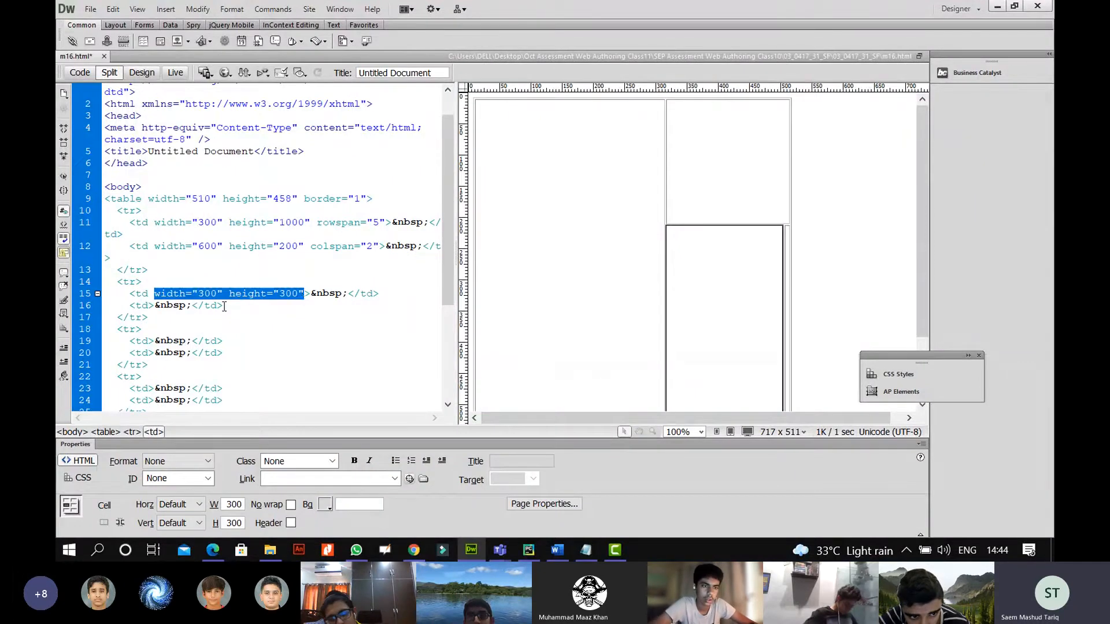
Give cell D the same 300 by 300 size and check the layout against the spec.
left_click(154, 304)
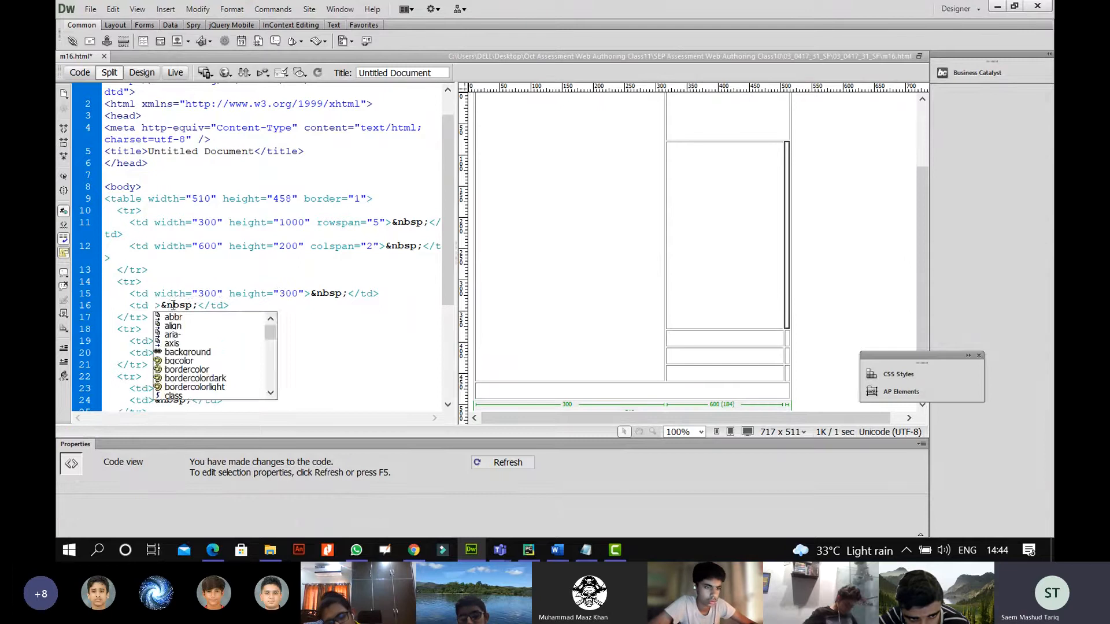
key("ctrl+v")
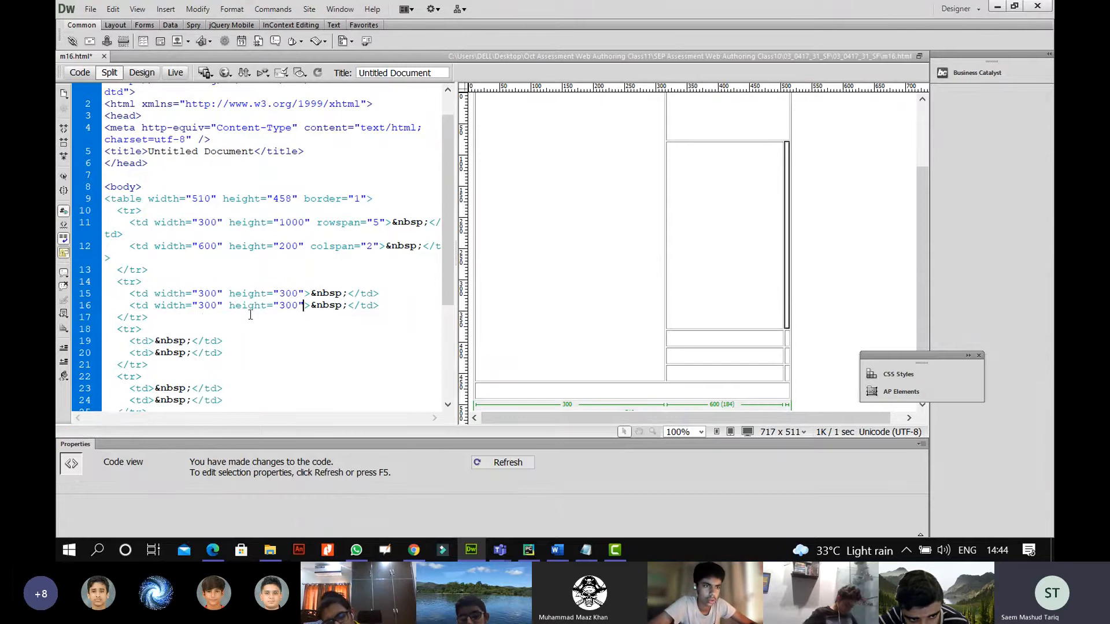
left_click(557, 288)
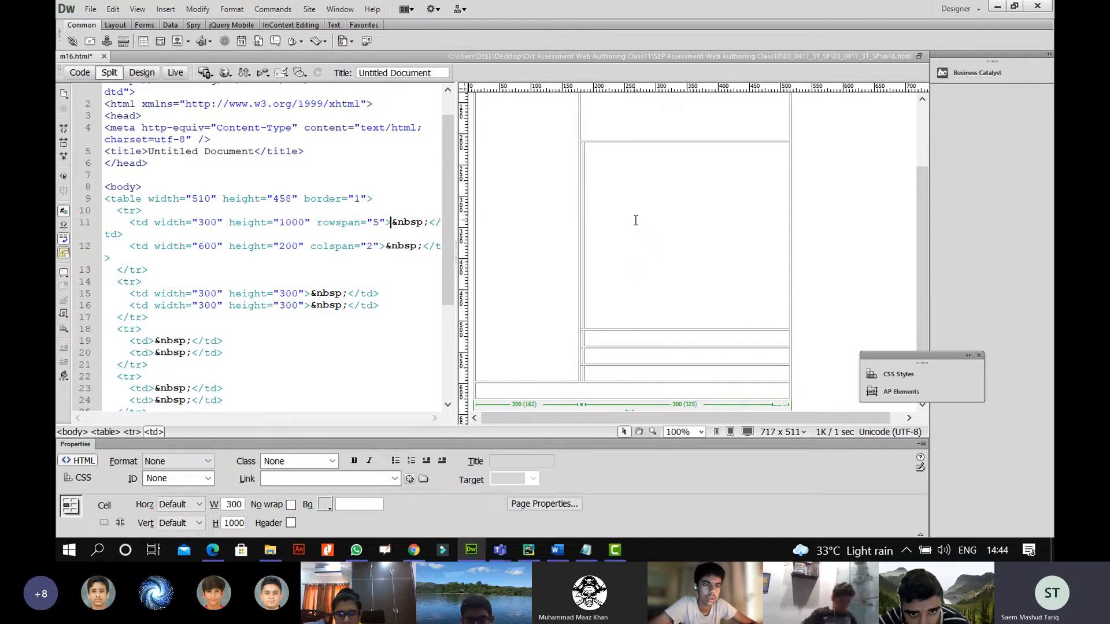
left_click(364, 306)
scroll(347, 307, "down", 2)
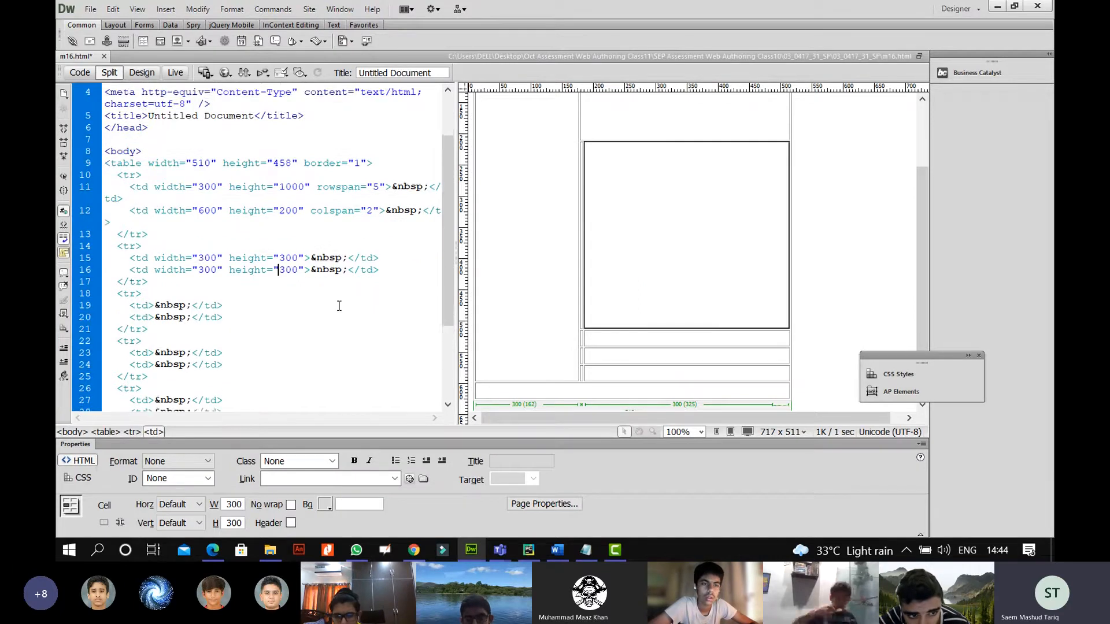
left_click(213, 549)
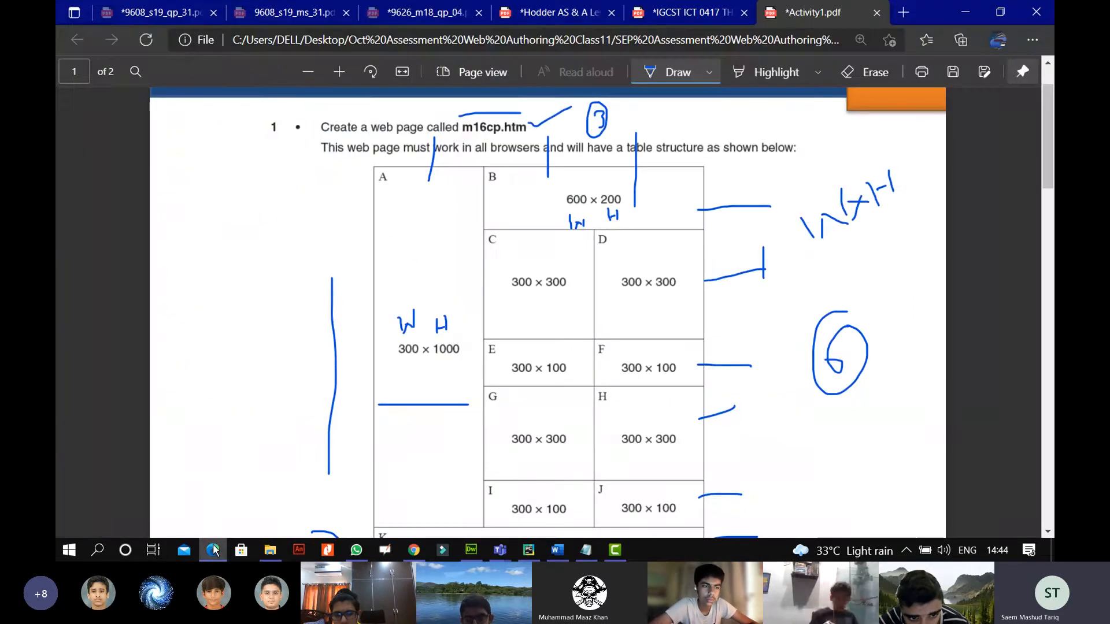
scroll(503, 272, "down", 3)
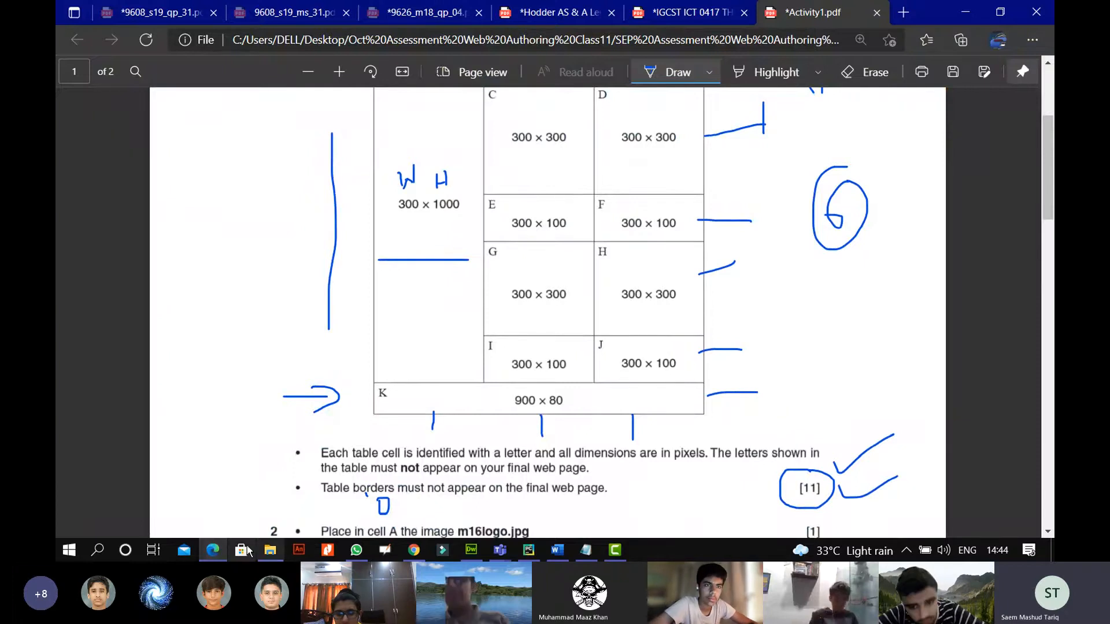
left_click(221, 553)
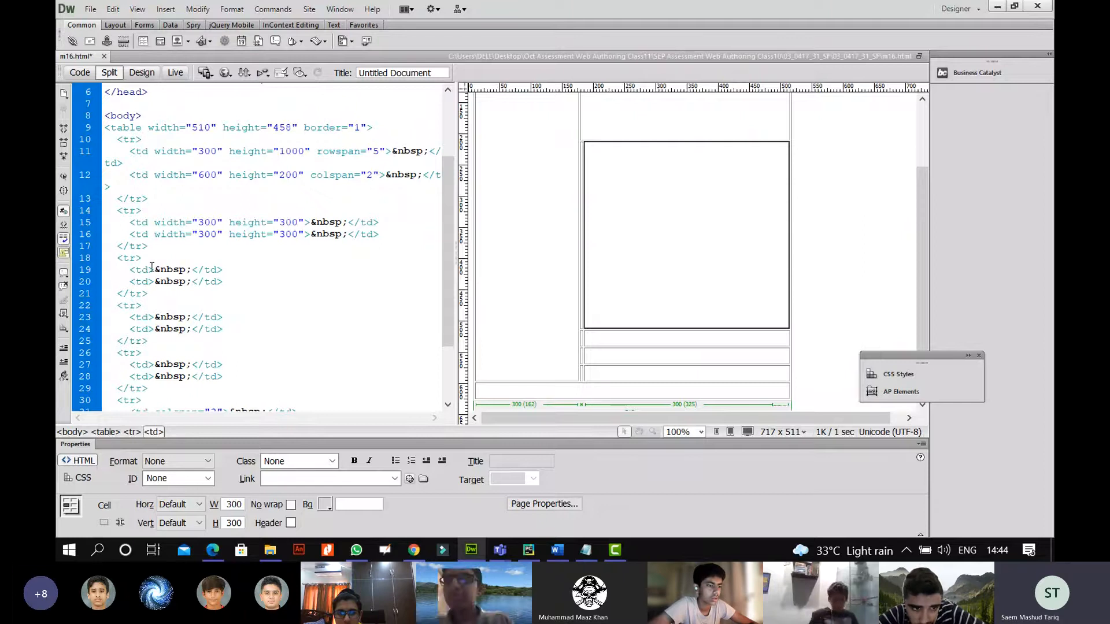
Paste size attributes into cells E and F and change their heights to 100, making them 300 by 100.
left_click(151, 268)
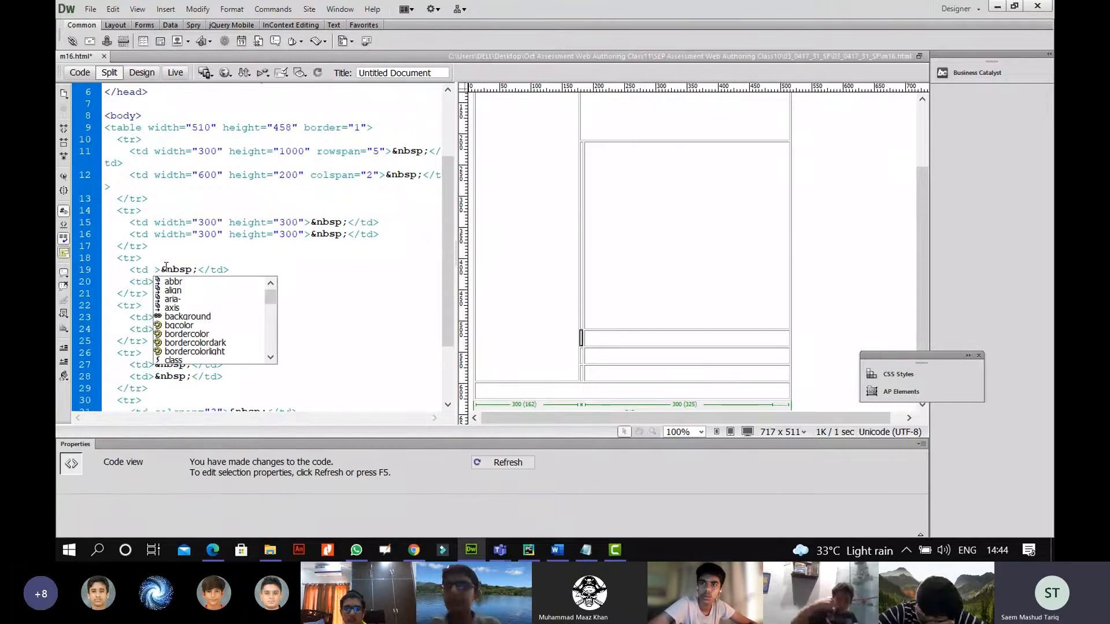
key("ctrl+v")
left_click_drag(166, 267, 167, 283)
double_click(150, 283)
left_click(151, 282)
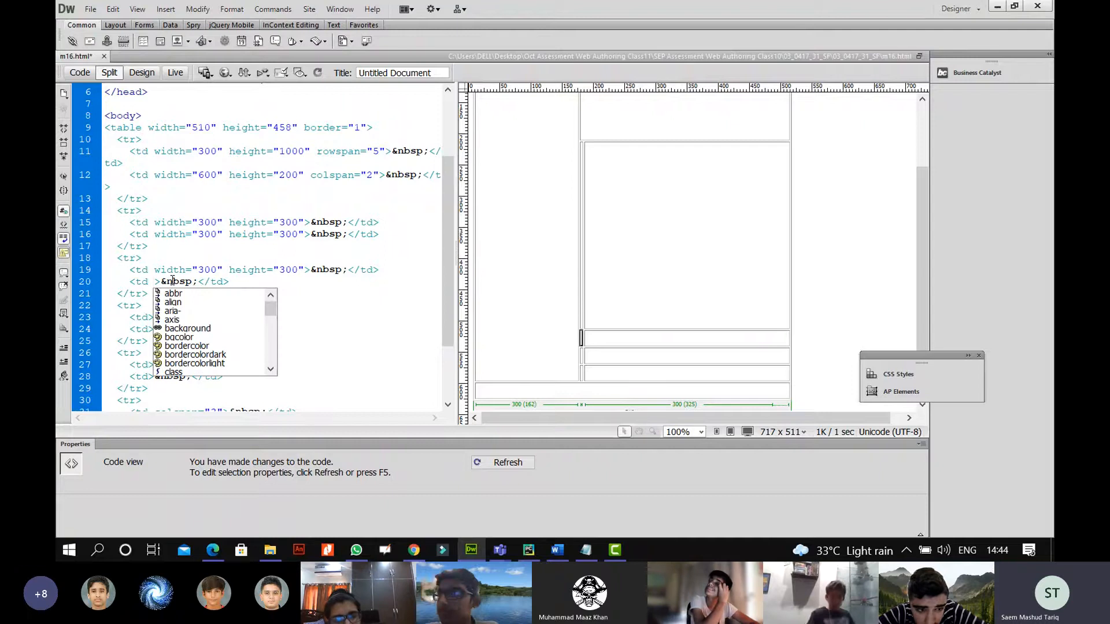
key("ctrl+v")
left_click(285, 269)
key("BackSpace")
type("1")
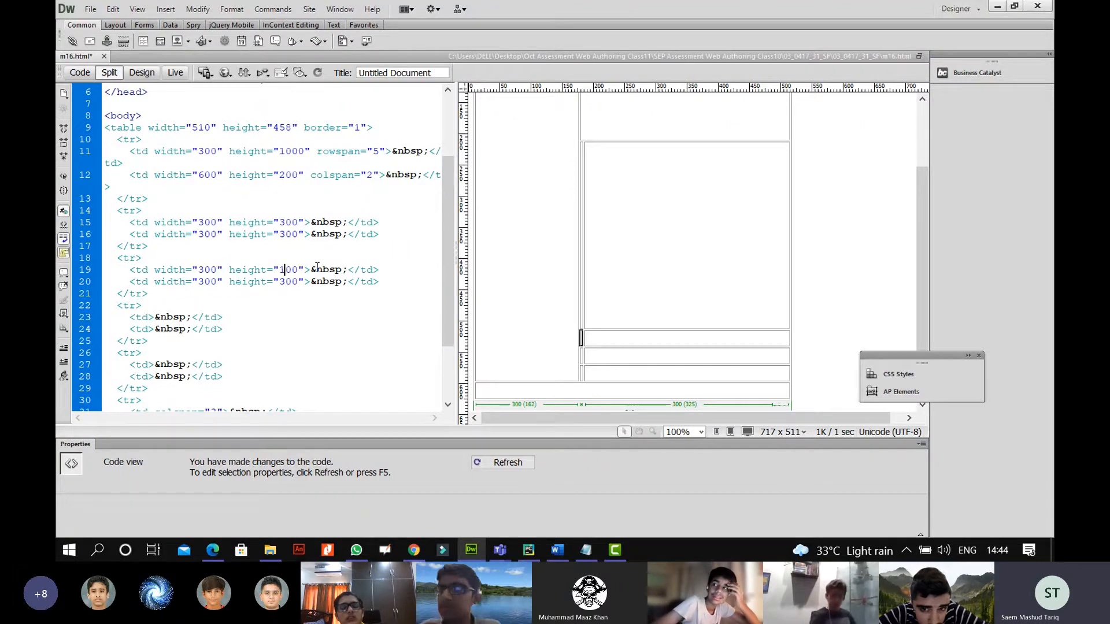
key("Down")
key("BackSpace")
type("1")
Paste 300 by 300 size attributes into the fourth-row cells G and H.
left_click(151, 316)
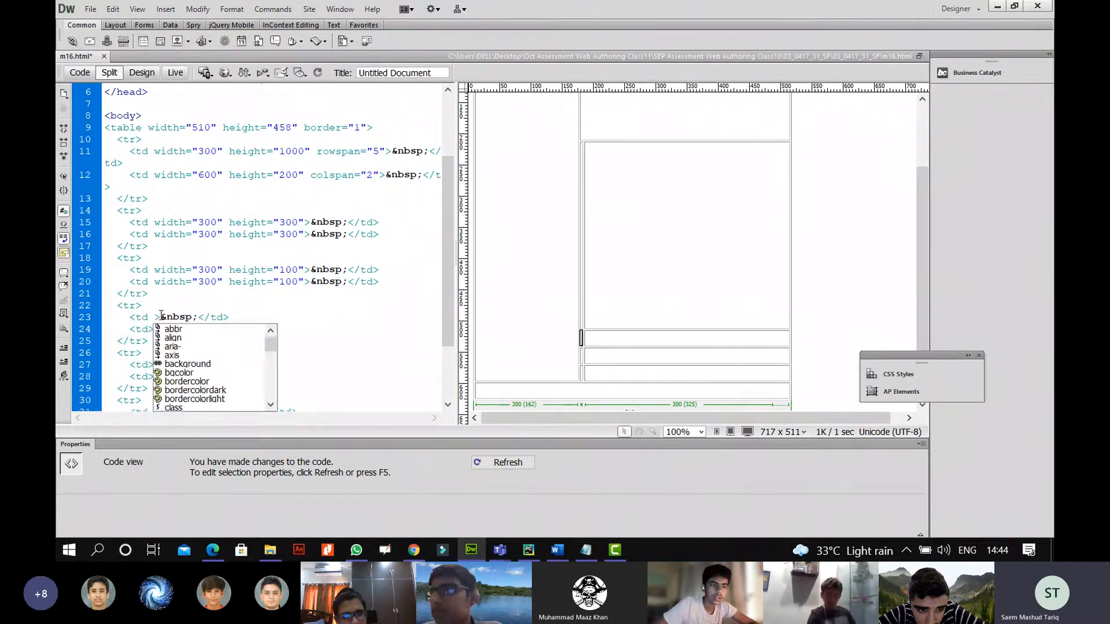
key("ctrl+v")
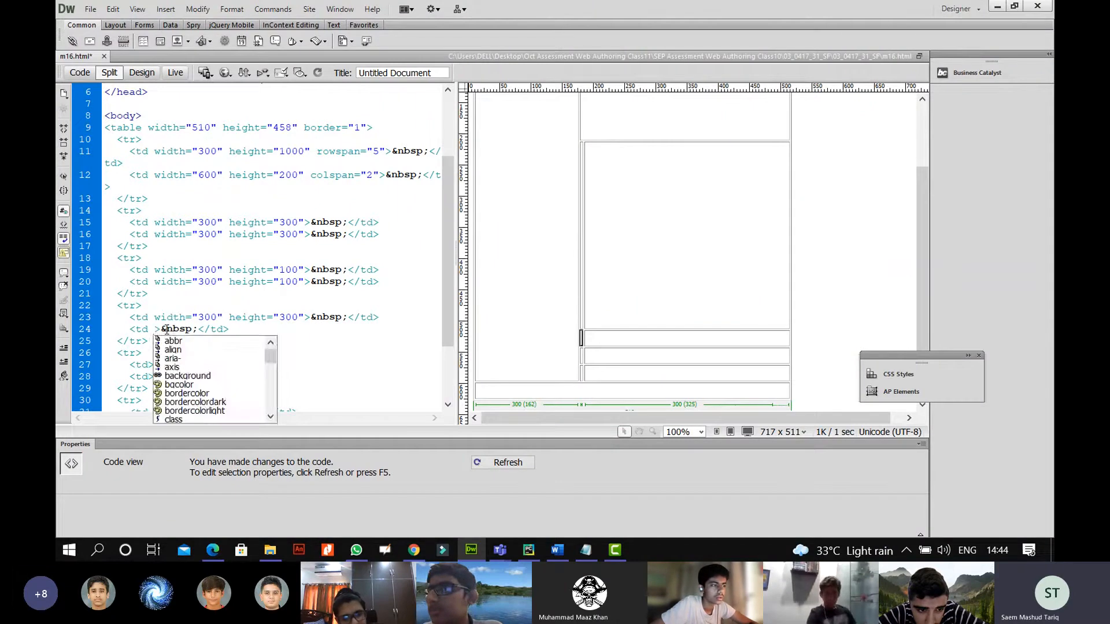
key("ctrl+v")
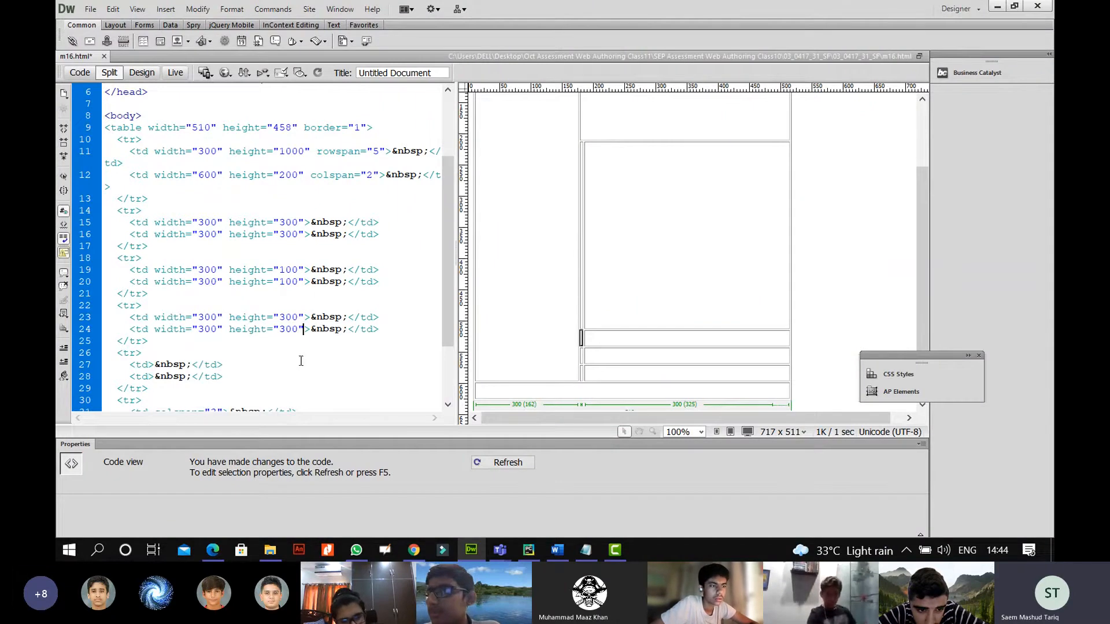
left_click_drag(305, 283, 174, 353)
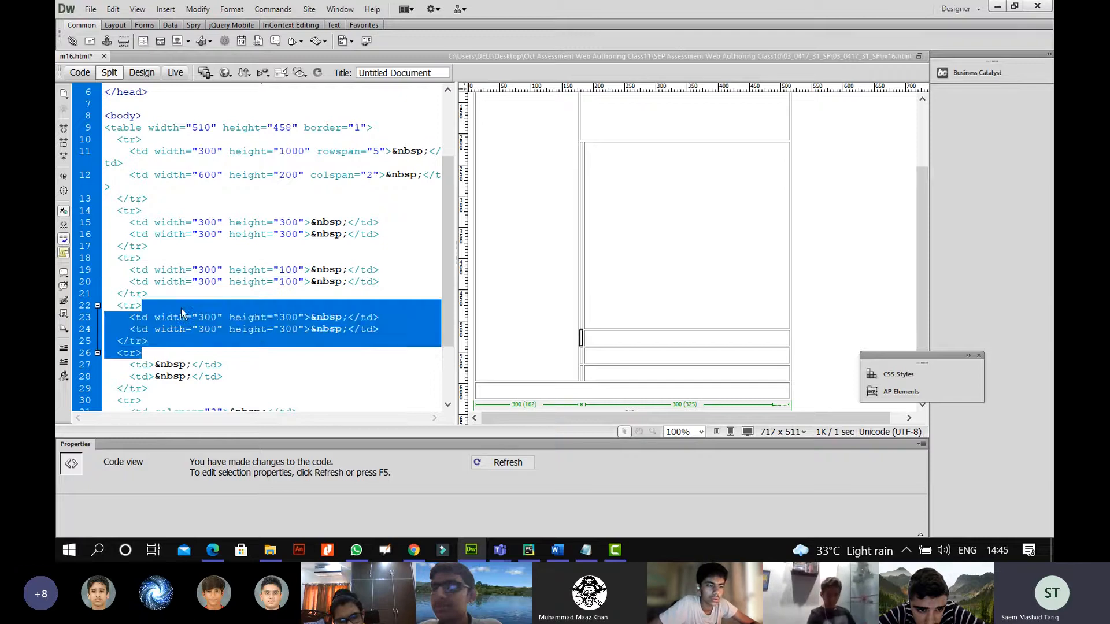
left_click(180, 308)
mouse_move(304, 282)
left_mouse_down()
mouse_move(160, 282)
mouse_move(304, 282)
left_mouse_up()
key("ctrl+c")
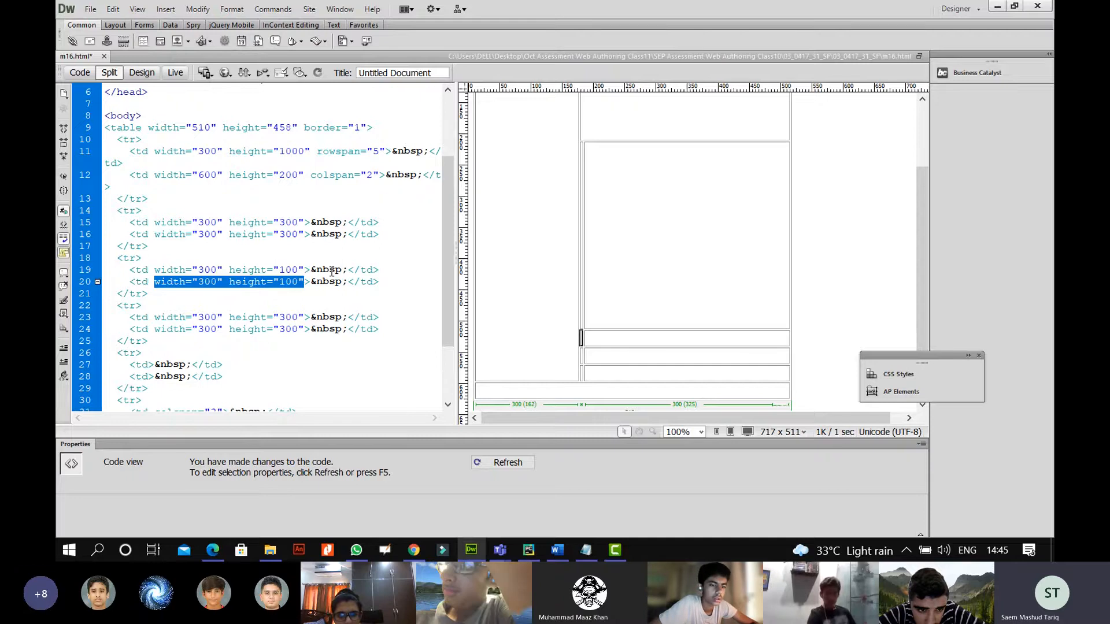
left_click(272, 339)
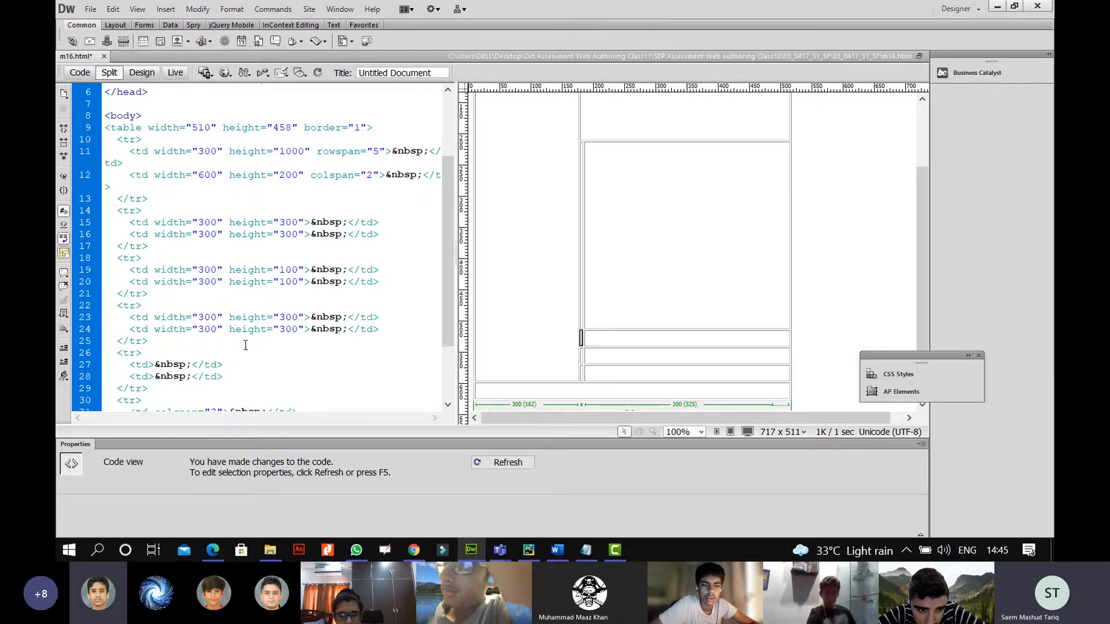
scroll(245, 345, "down", 1)
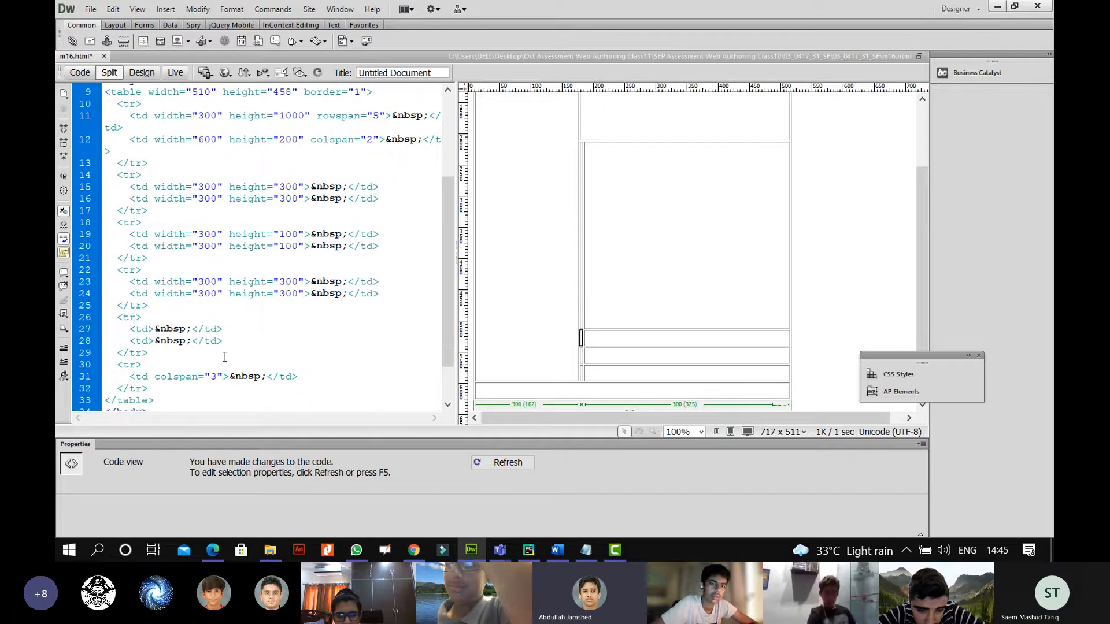
Paste width="300" height="100" into both cells I and J.
left_click(150, 330)
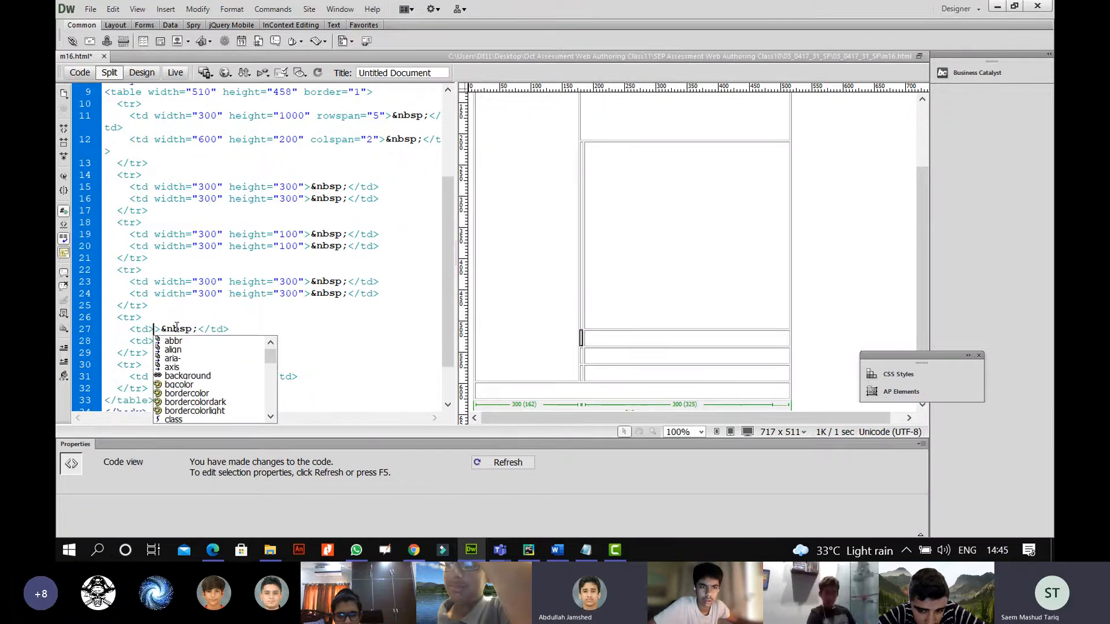
key("ctrl+v")
left_click(150, 342)
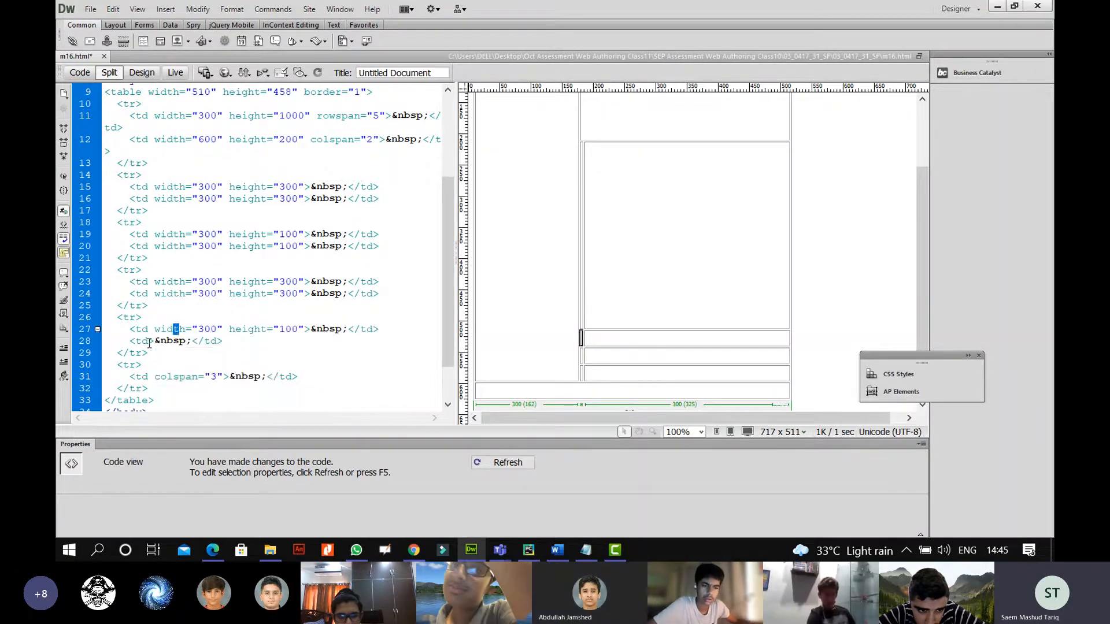
key("ctrl+v")
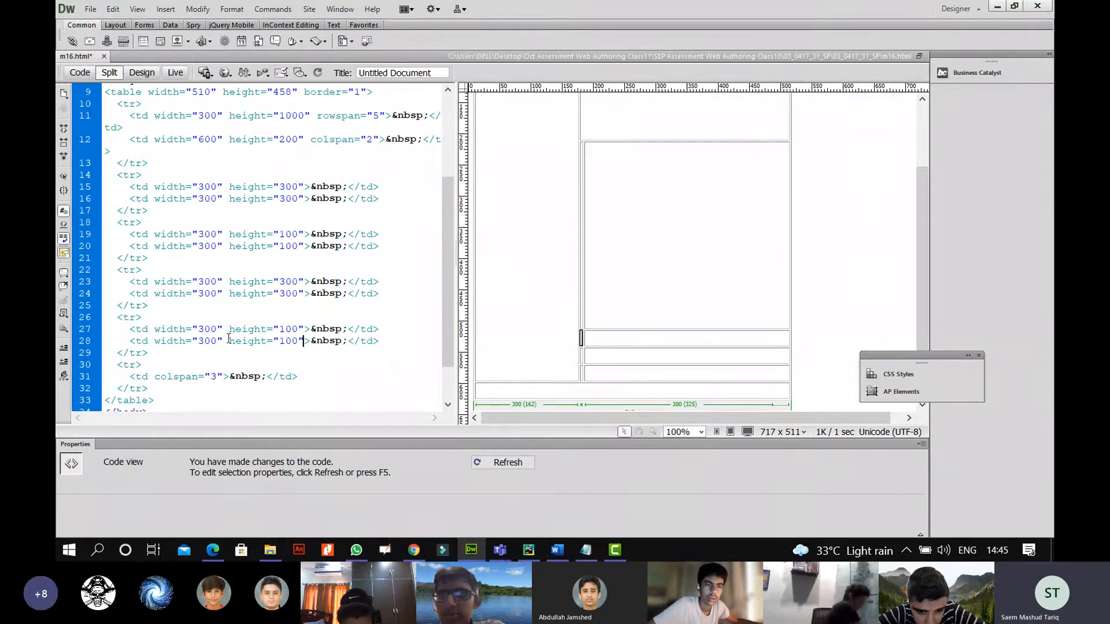
Draw ink check marks beside cells B, D, F, H and J in the spec PDF, then go back to Dreamweaver.
left_click(213, 549)
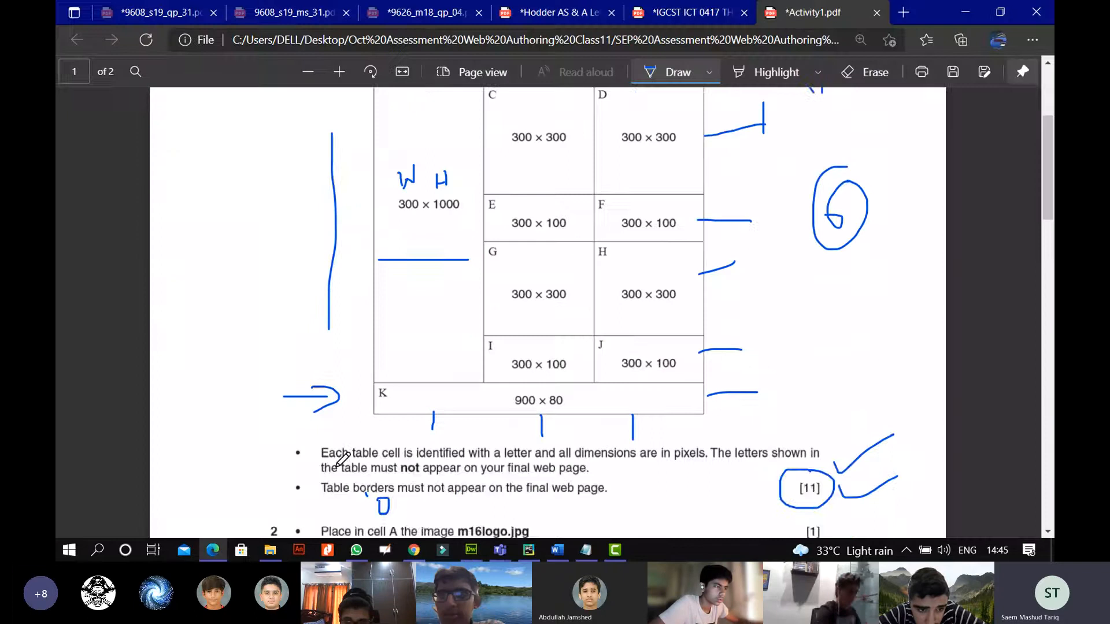
scroll(698, 287, "up", 3)
left_click_drag(692, 267, 739, 248)
scroll(707, 251, "down", 3)
left_click_drag(698, 206, 741, 197)
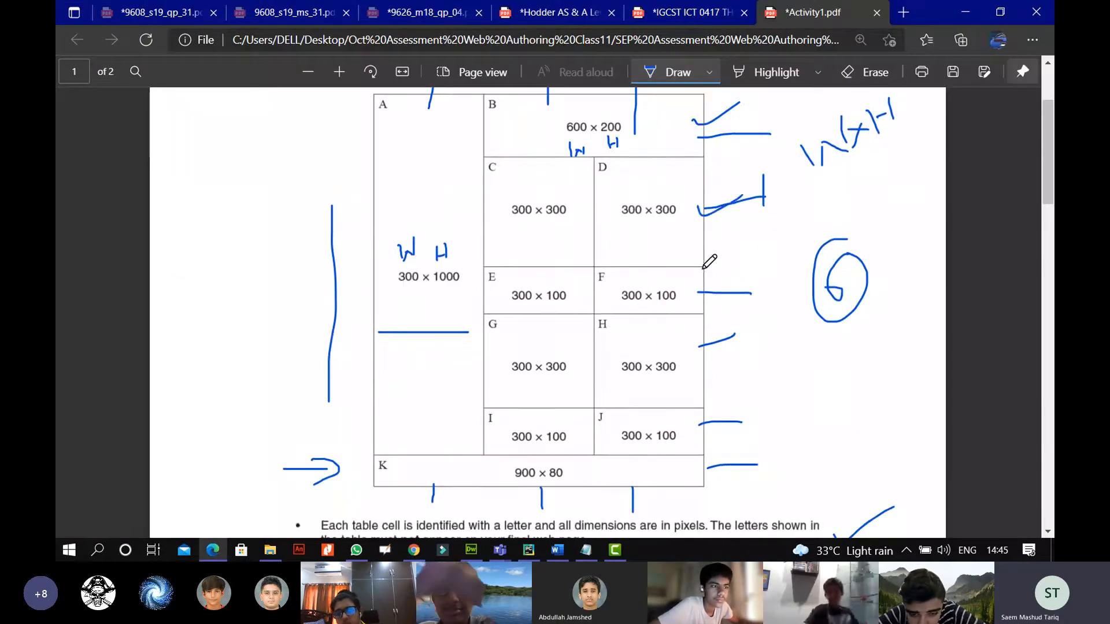
left_click_drag(697, 280, 738, 278)
left_click_drag(698, 351, 741, 329)
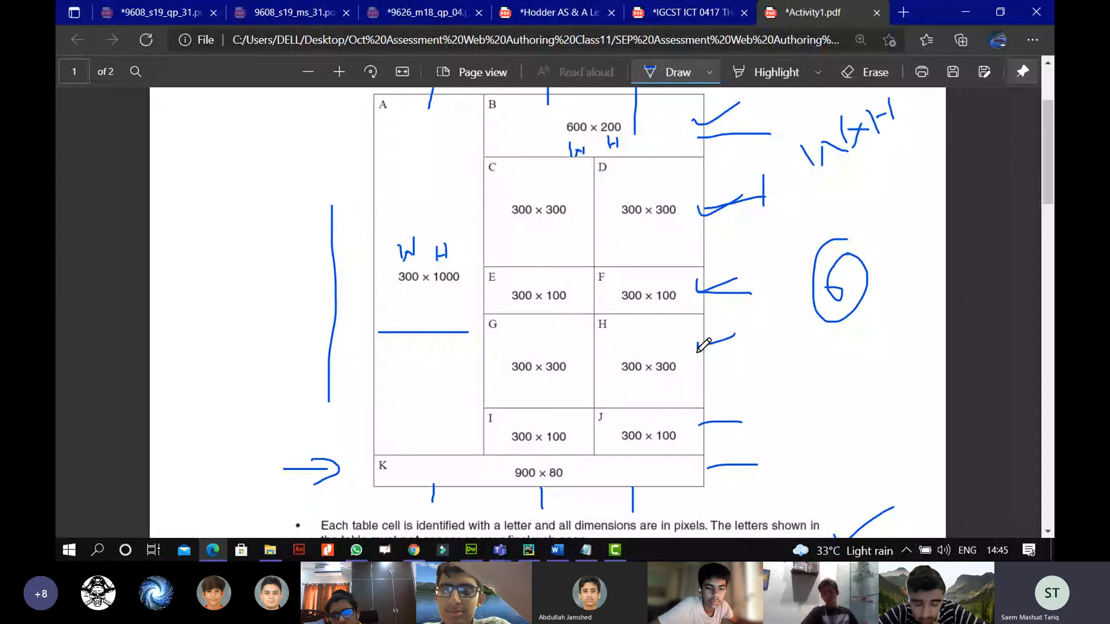
mouse_move(697, 422)
left_mouse_down()
mouse_move(699, 430)
mouse_move(742, 410)
left_mouse_up()
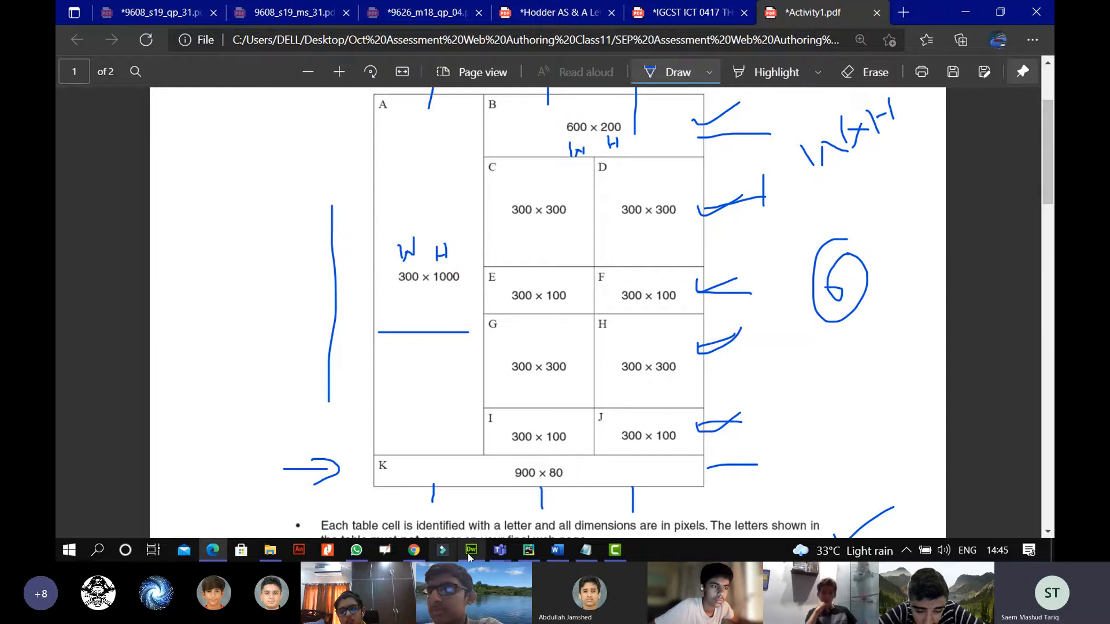
mouse_move(471, 550)
left_click(445, 470)
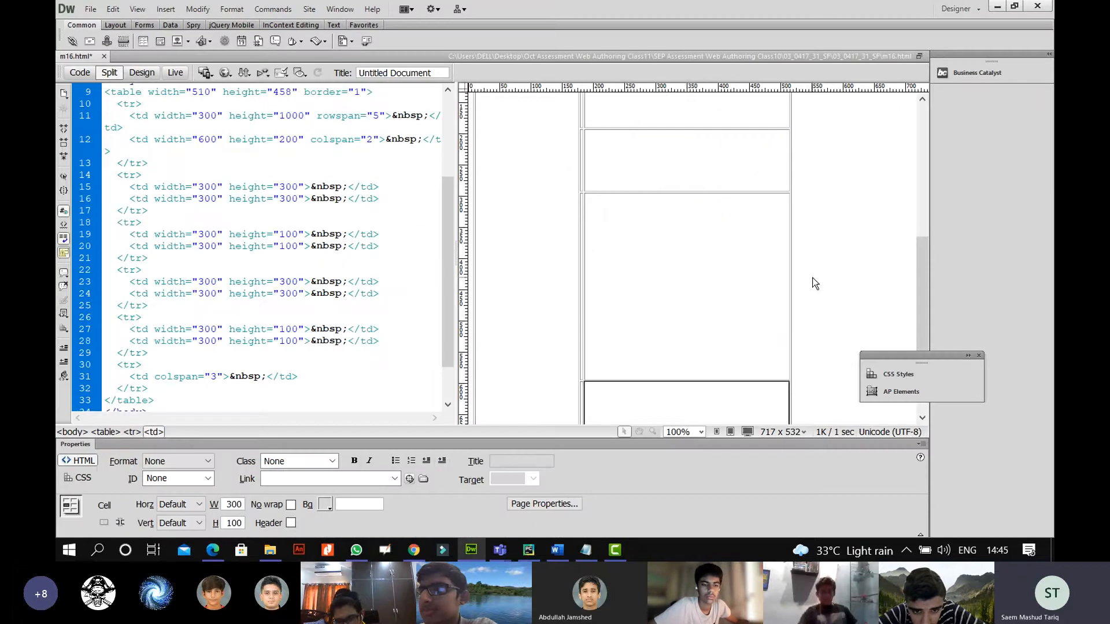
Paste the width and height attributes into cell K's colspan="3" <td> on line 31.
scroll(812, 278, "down", 2)
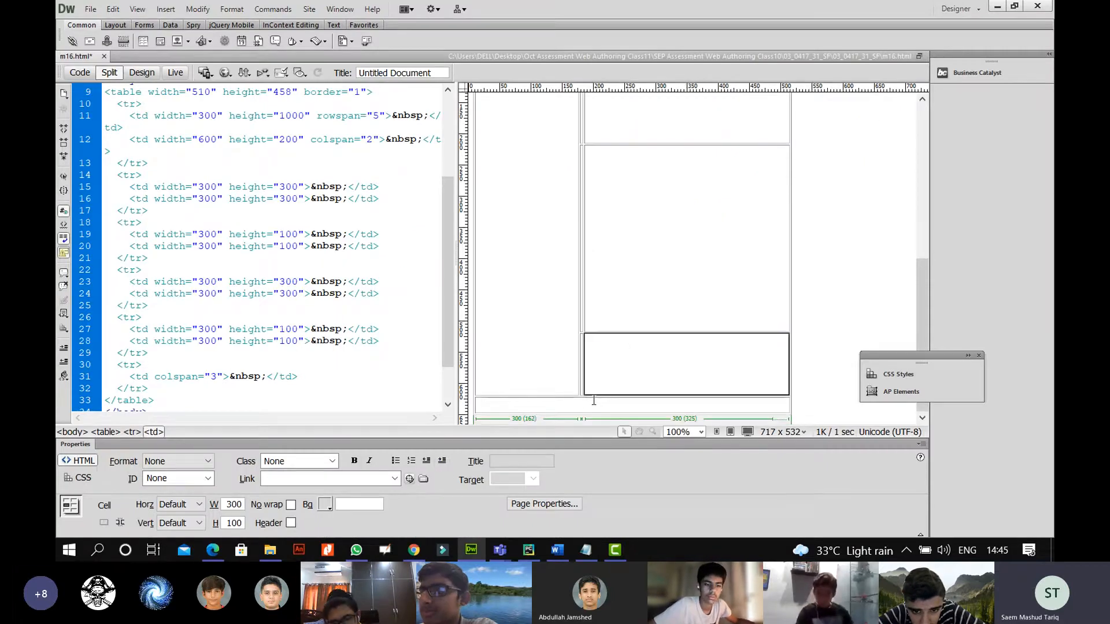
left_click(228, 376)
left_click(156, 376)
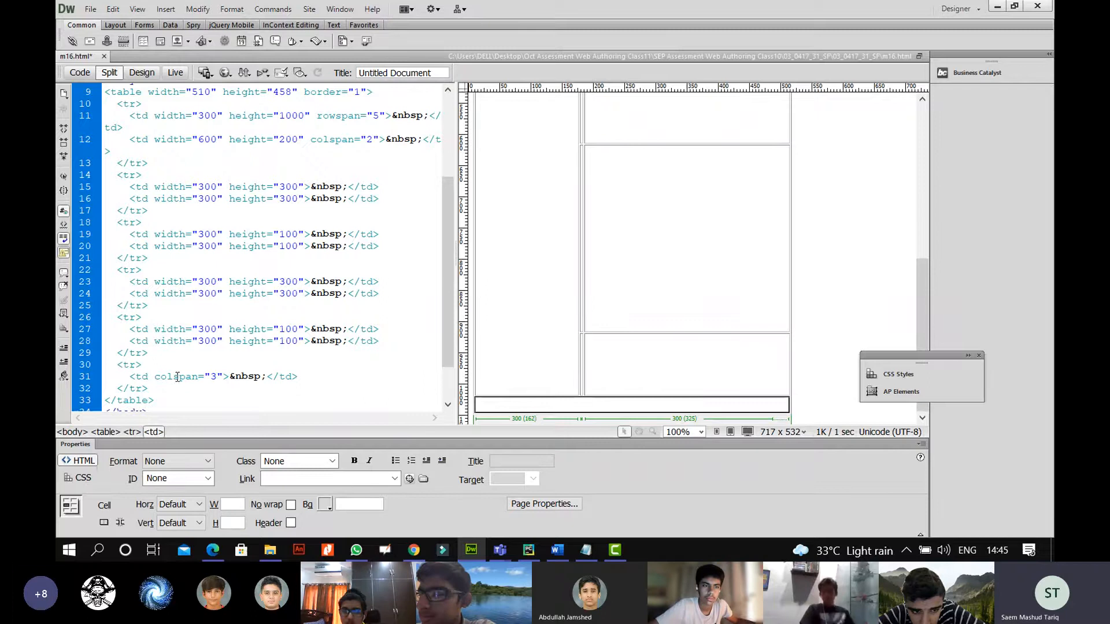
key("ctrl+v")
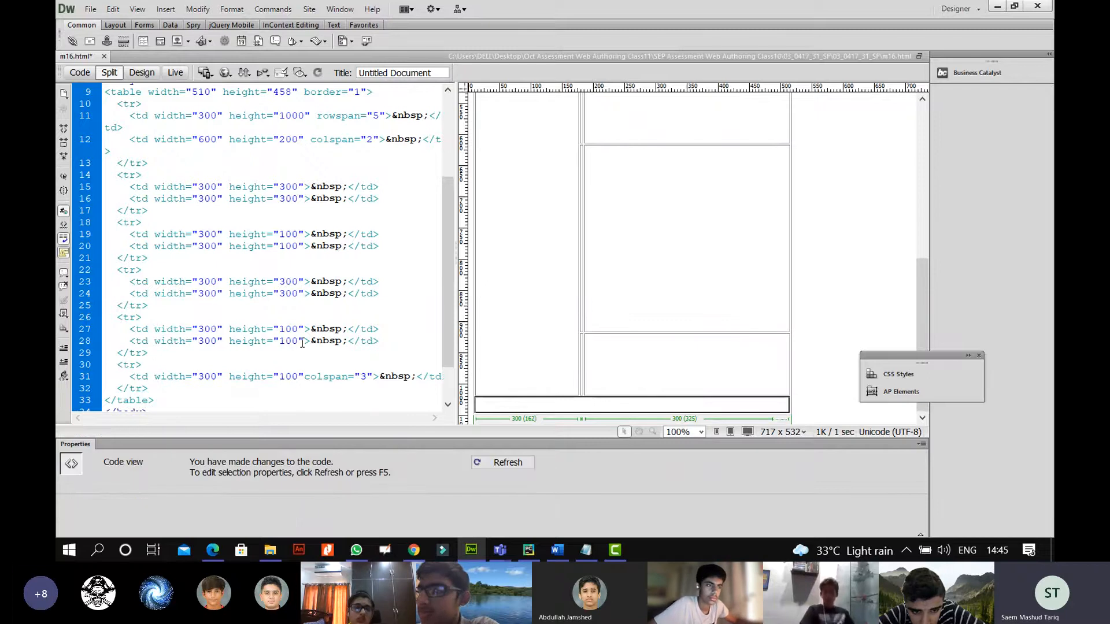
left_click(213, 378)
Set cell K to width="900" height="80", refresh the preview, then switch to the spec PDF.
double_click(203, 377)
type("900")
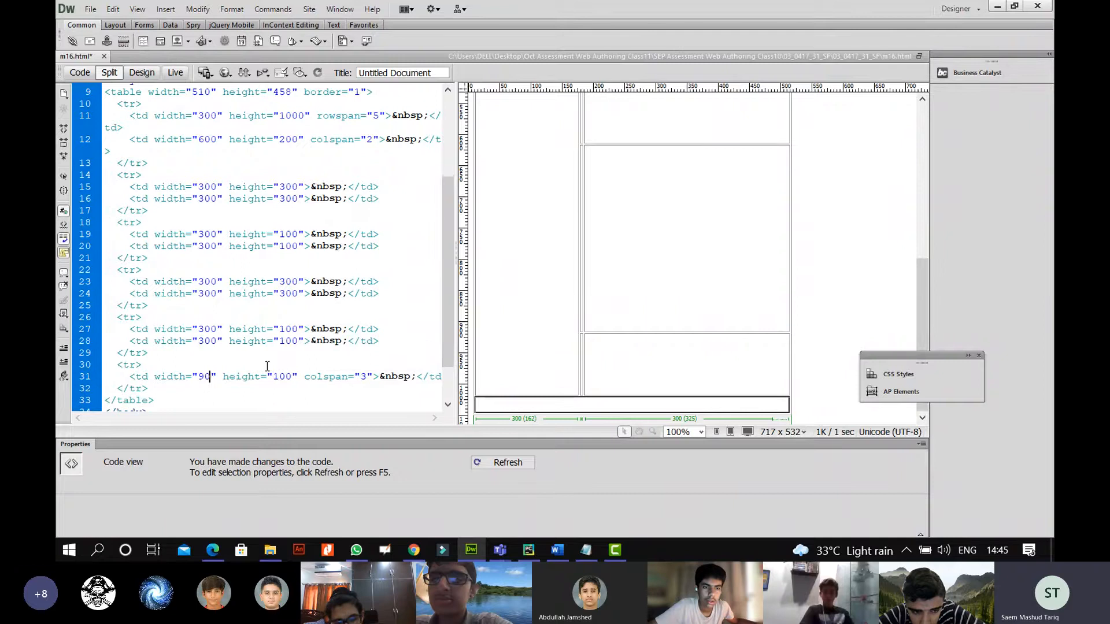
double_click(282, 377)
type("7")
key("BackSpace")
type("80")
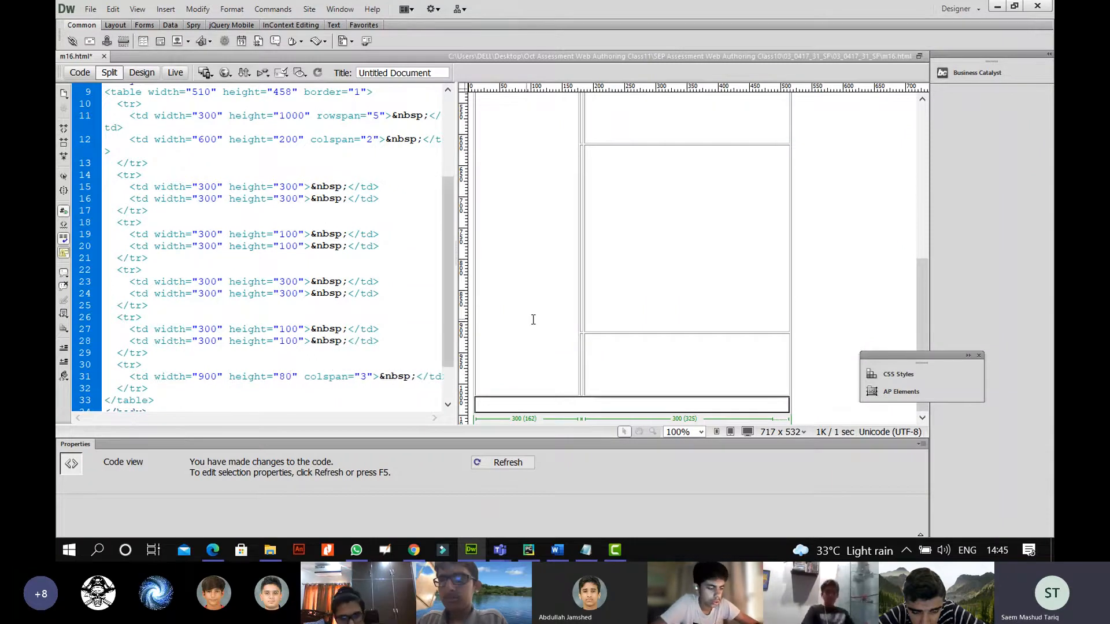
left_click(639, 273)
left_click(214, 549)
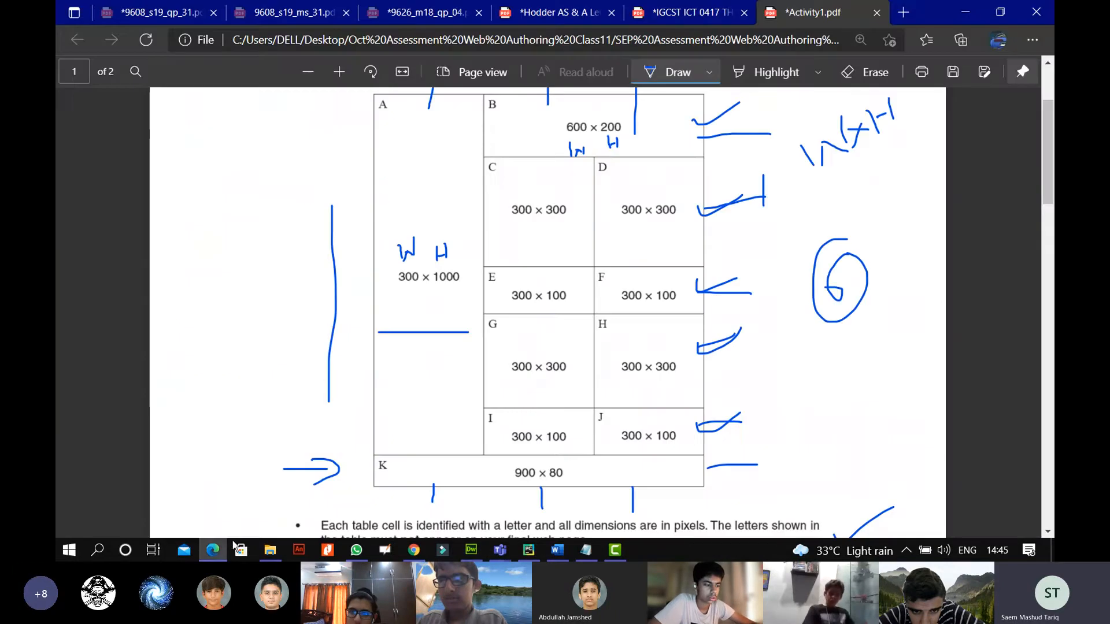
Draw a check mark beside row K in Activity1.pdf and return to Dreamweaver.
mouse_move(715, 448)
left_mouse_down()
mouse_move(718, 464)
mouse_move(785, 443)
left_mouse_up()
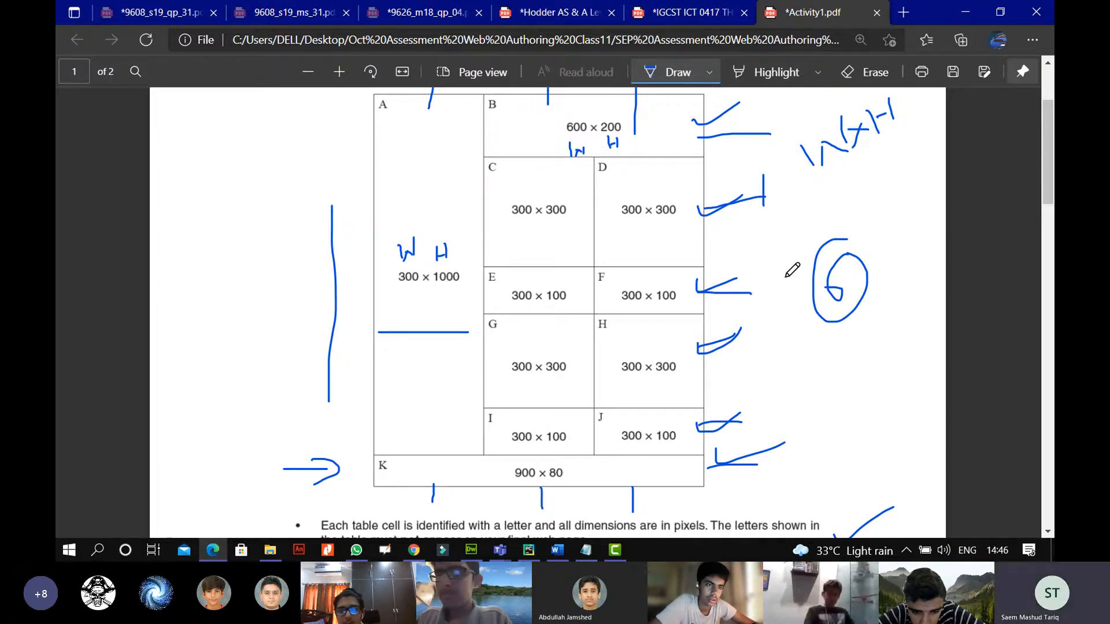
left_click(471, 549)
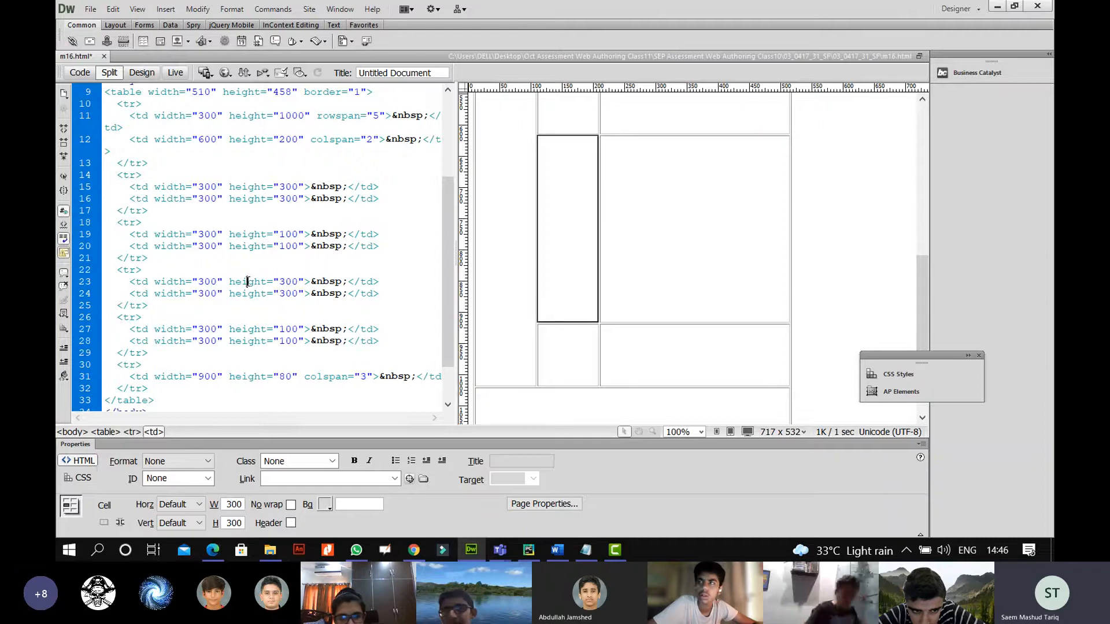
Check the width and height of cells H, F and E in the Properties panel.
left_click(251, 295)
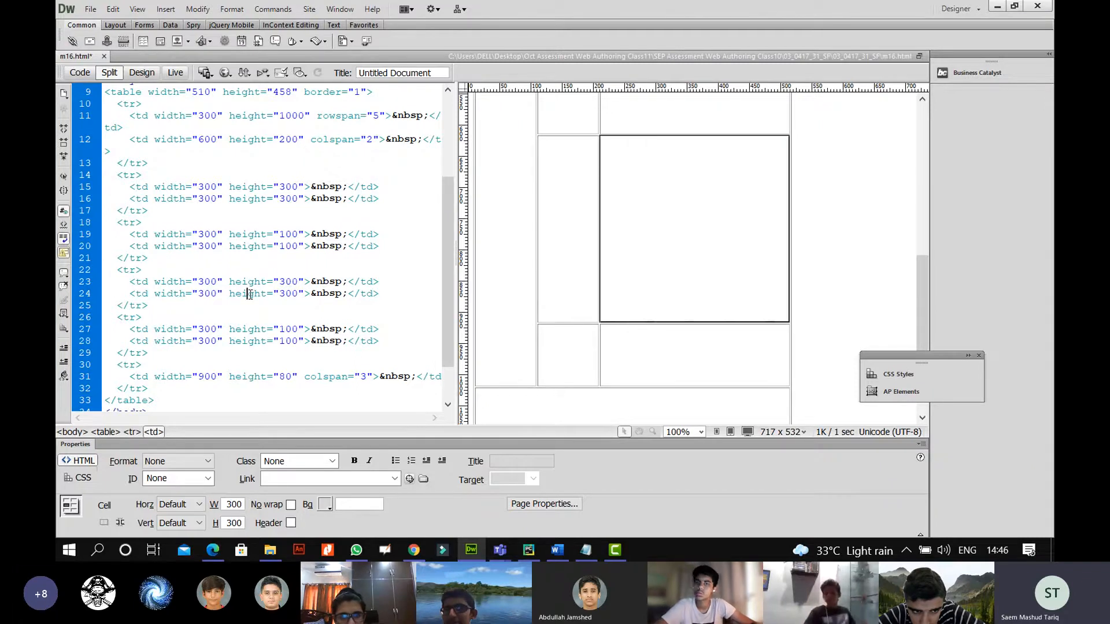
left_click(251, 248)
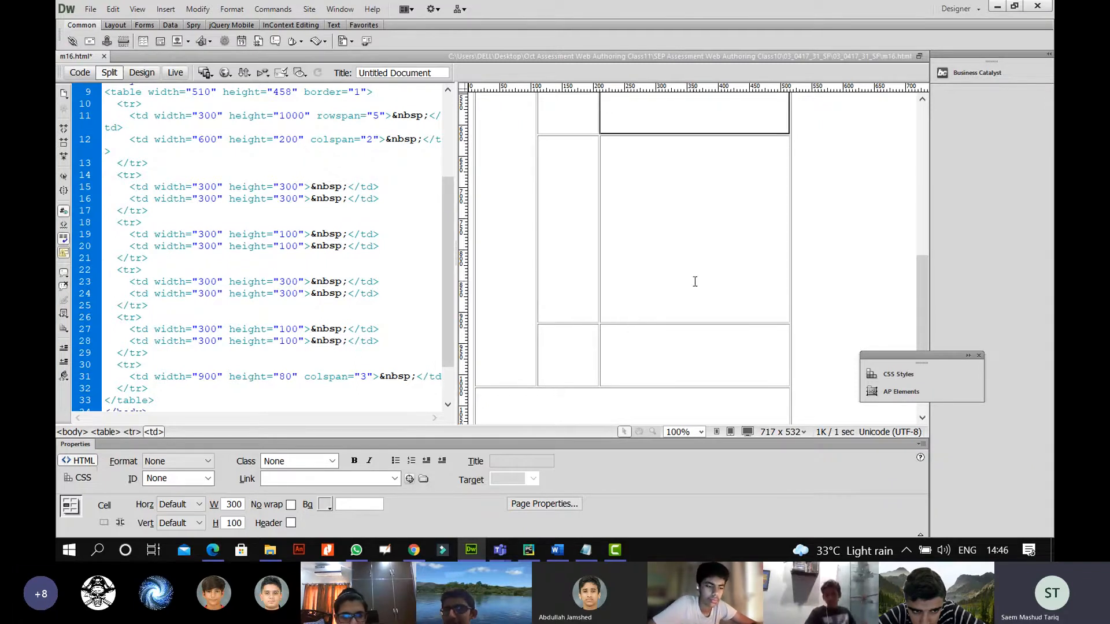
left_click_drag(926, 286, 926, 230)
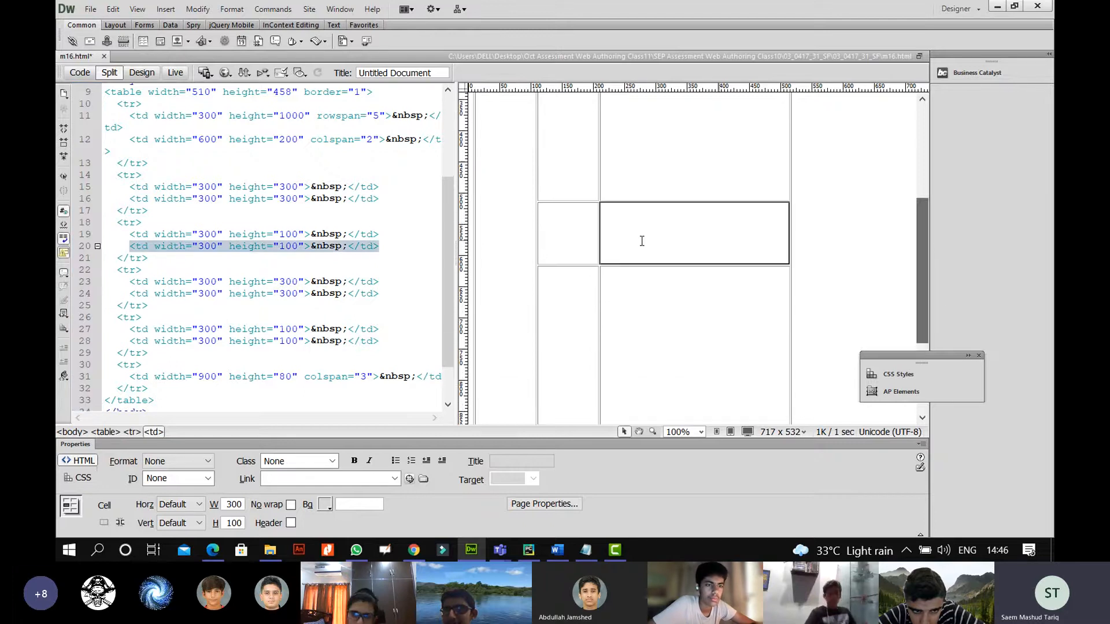
left_click(237, 231)
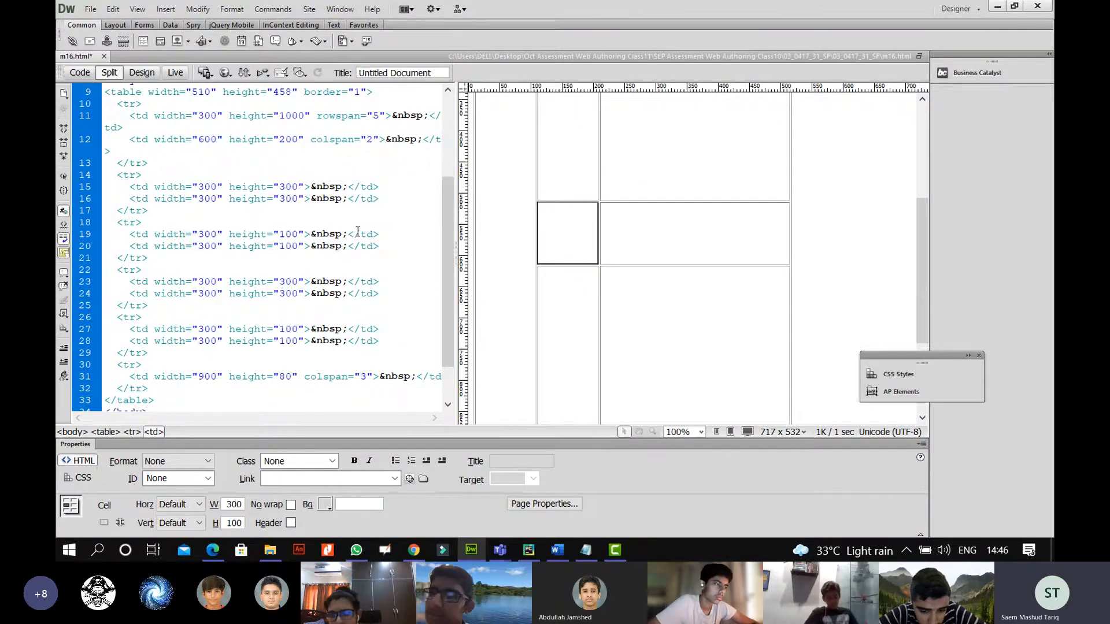
left_click_drag(926, 249, 924, 252)
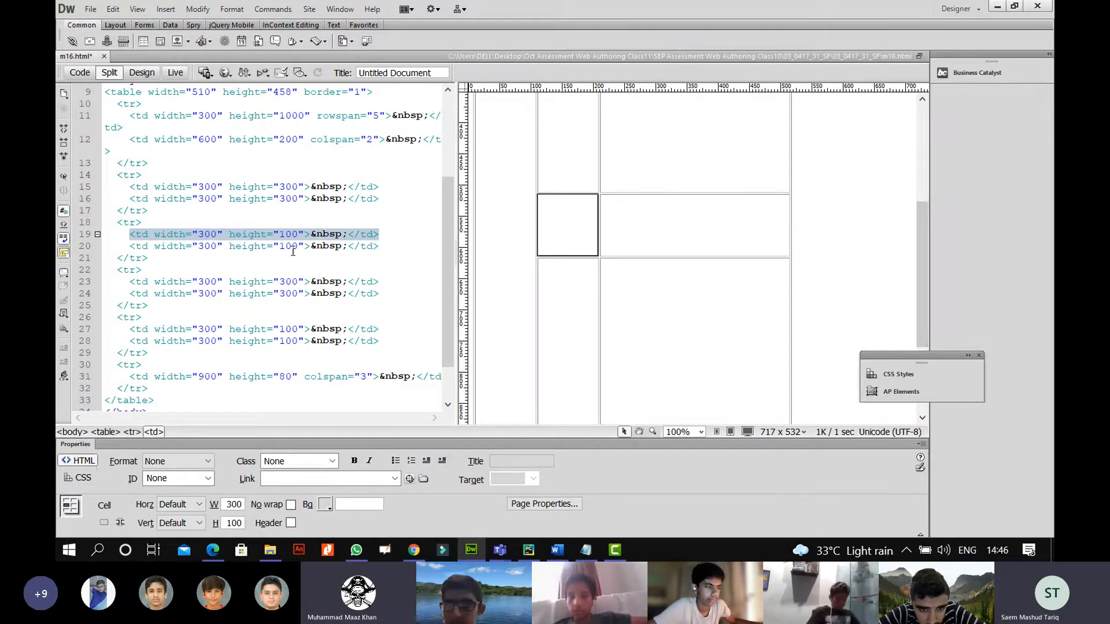
Verify the neighbouring cell, cell K and cell I sizes, then bring up the spec PDF.
left_click(421, 260)
left_click_drag(450, 280, 449, 359)
left_click(271, 321)
mouse_move(920, 293)
left_mouse_down()
mouse_move(920, 314)
mouse_move(926, 306)
left_mouse_up()
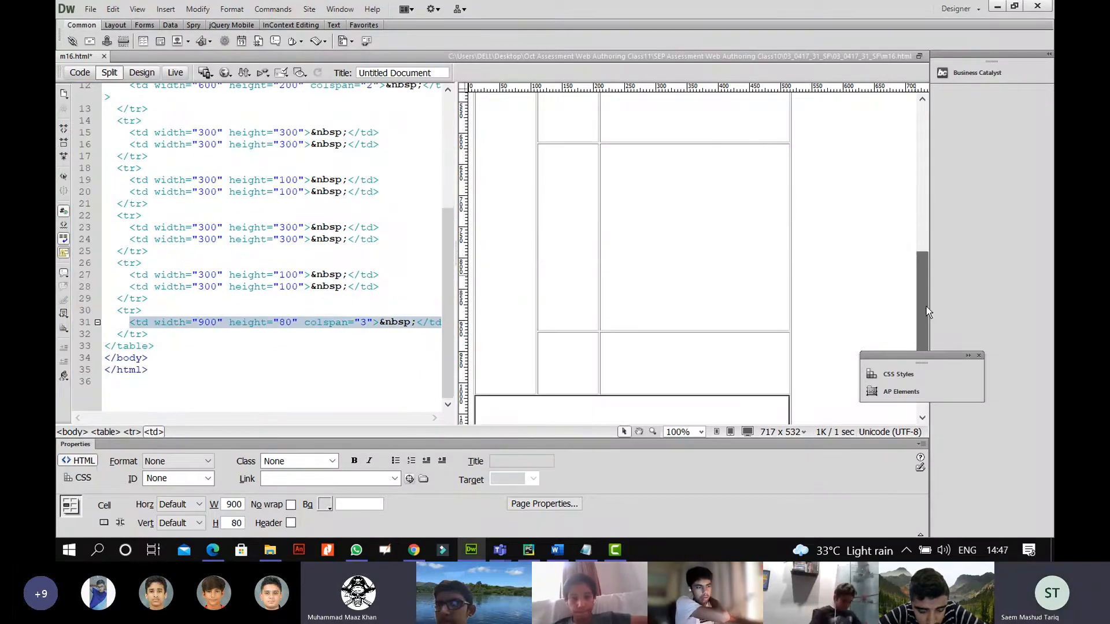
left_click(335, 316)
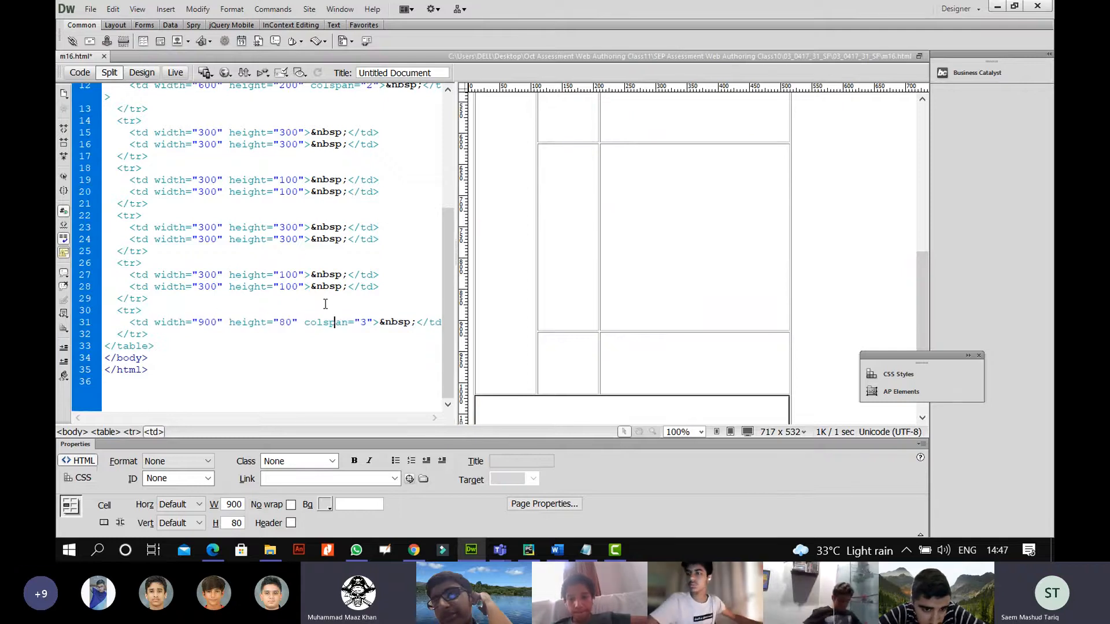
left_click(269, 279)
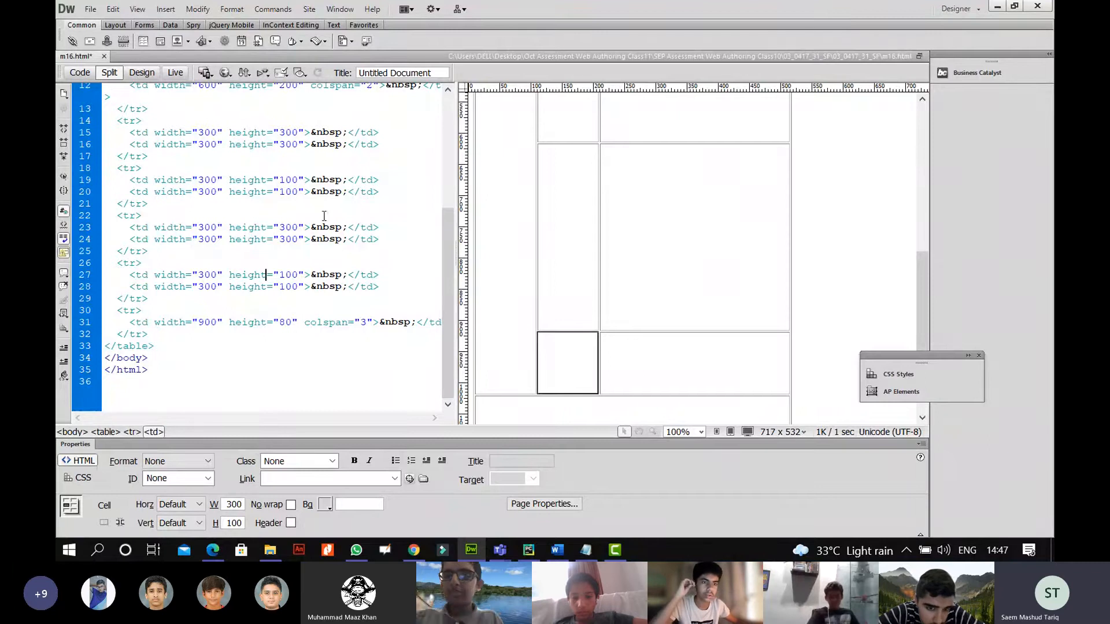
left_click_drag(445, 265, 445, 205)
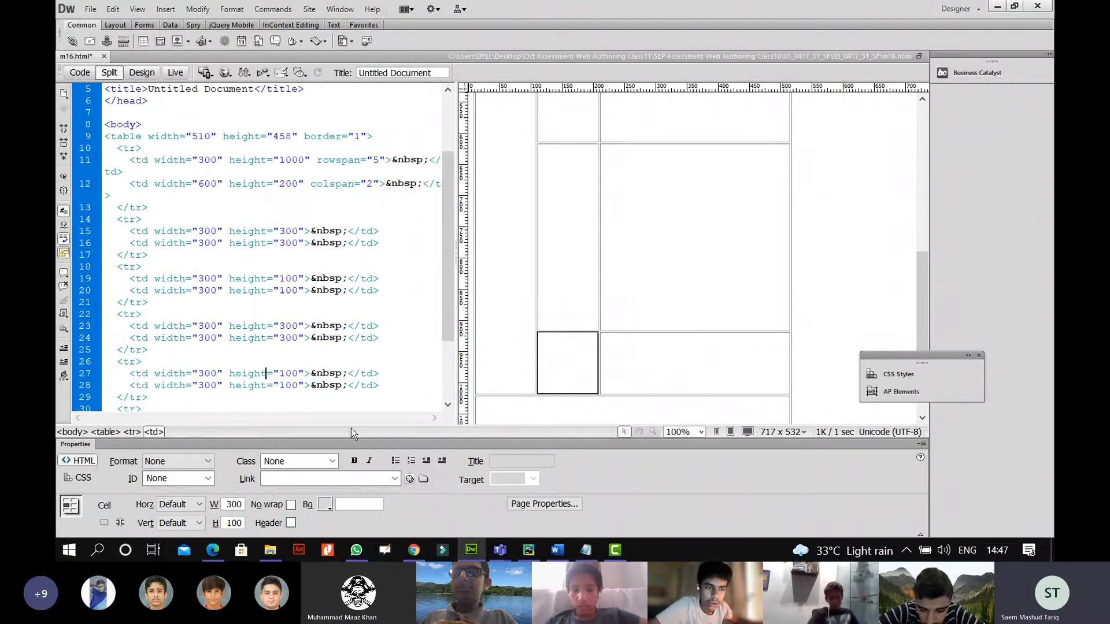
left_click(213, 551)
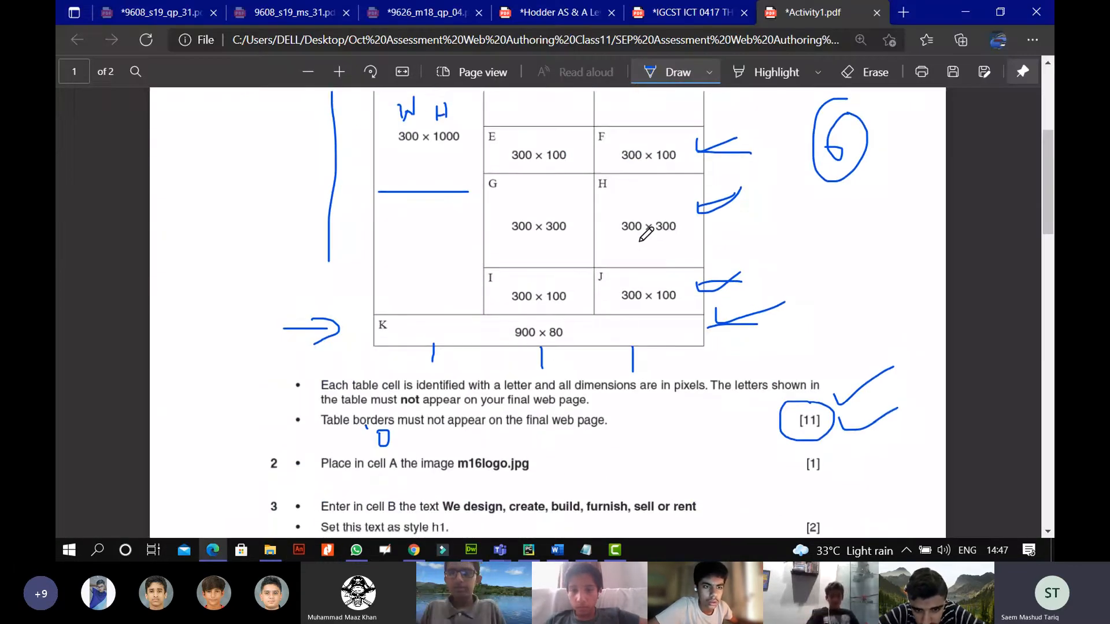
Read spec rows G–K and the border notes in Activity1.pdf, then switch back to Dreamweaver.
scroll(649, 231, "up", 2)
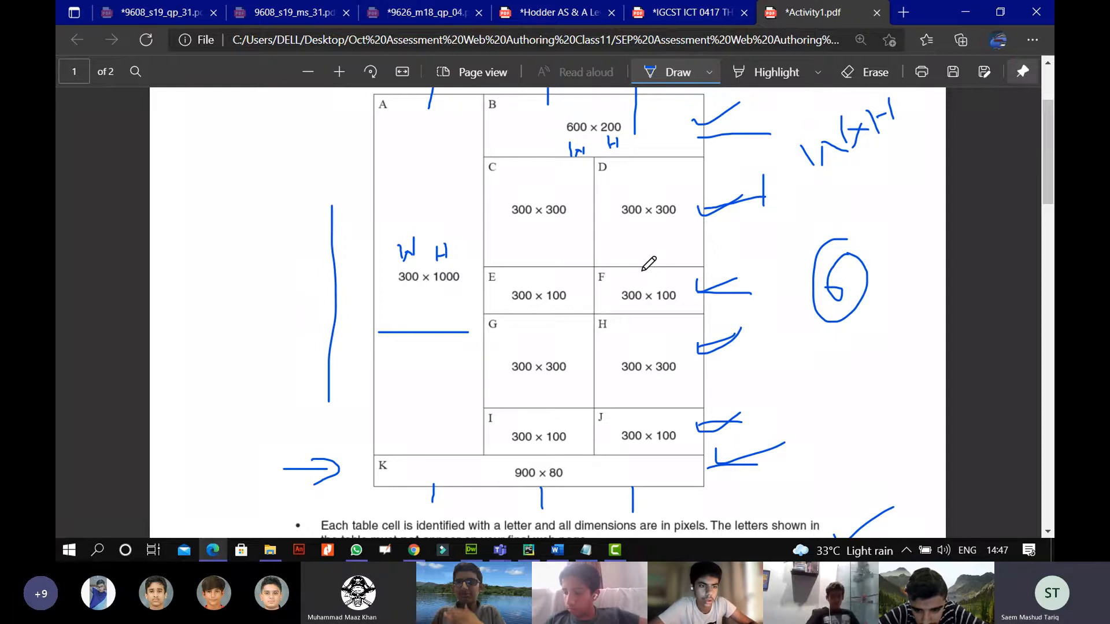
scroll(649, 263, "down", 3)
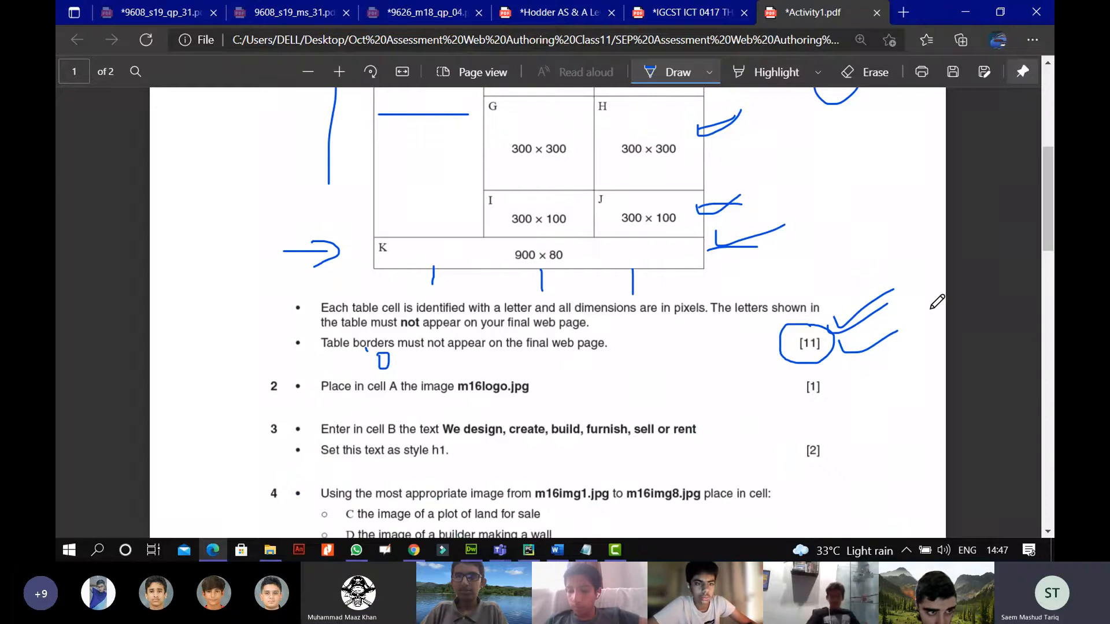
key("alt+Tab")
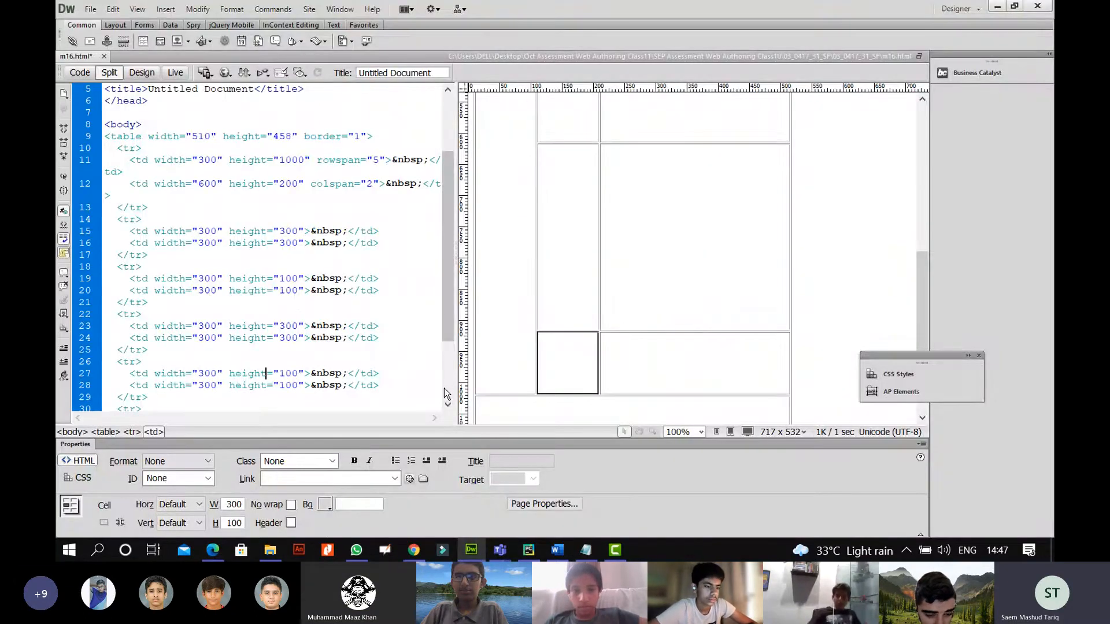
Save m16.html and preview its bordered table in Chrome, then close the preview tab.
left_click(91, 10)
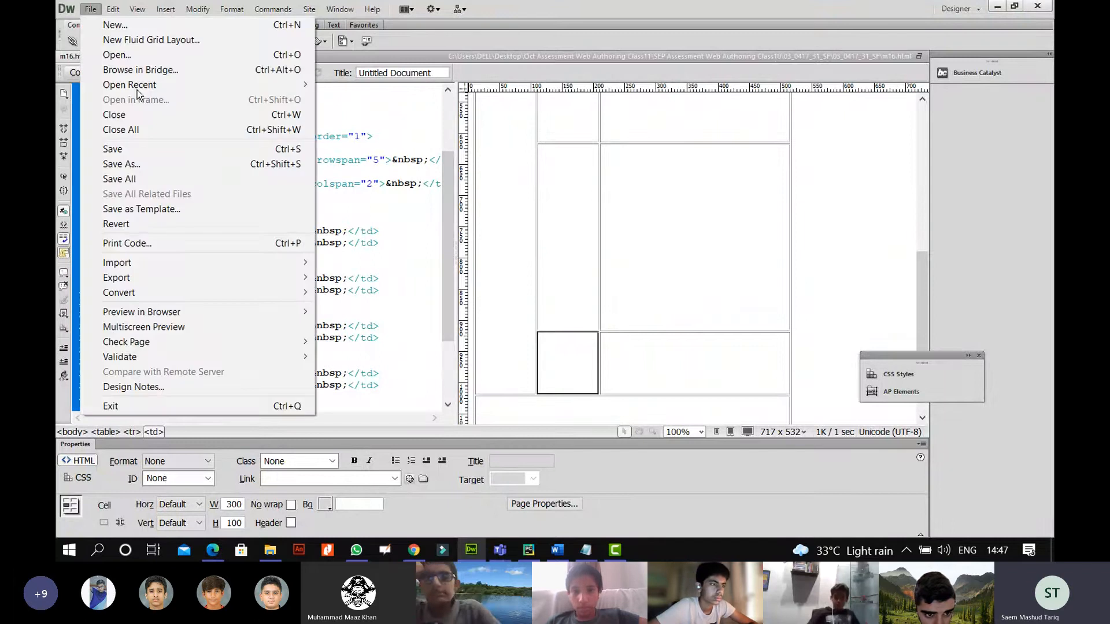
mouse_move(249, 312)
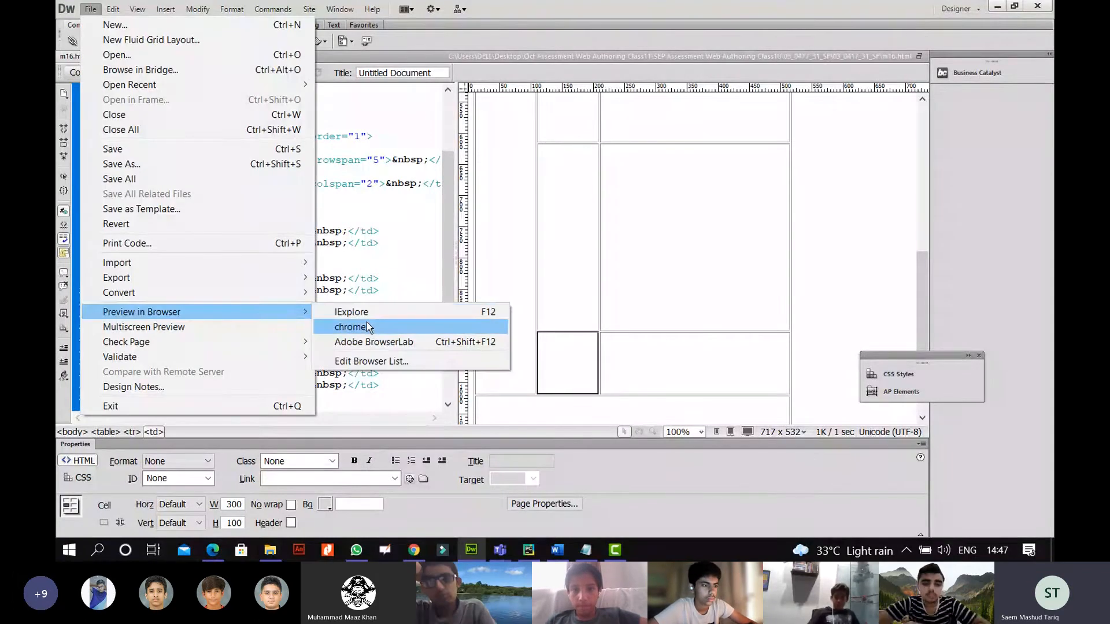
left_click(350, 327)
left_click(498, 311)
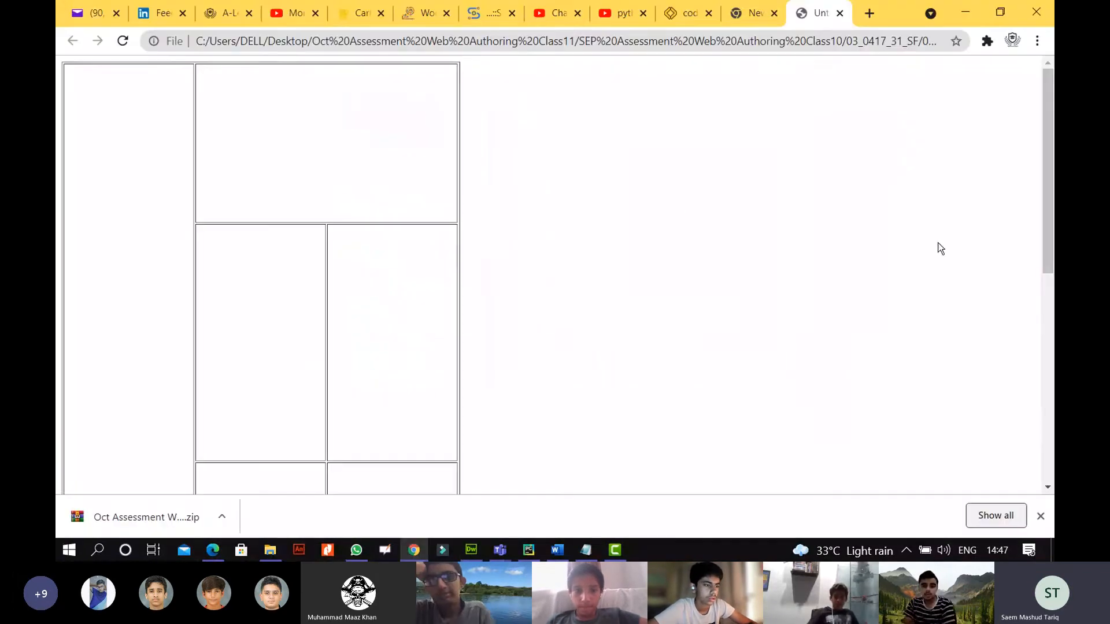
scroll(937, 248, "down", 5)
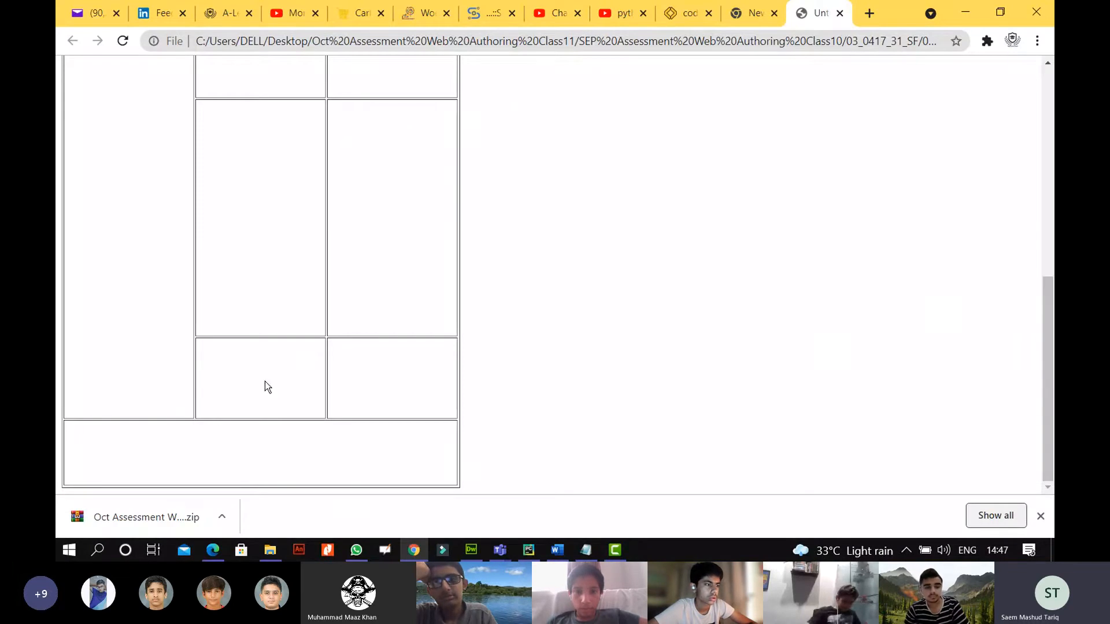
left_click(840, 14)
left_click(471, 550)
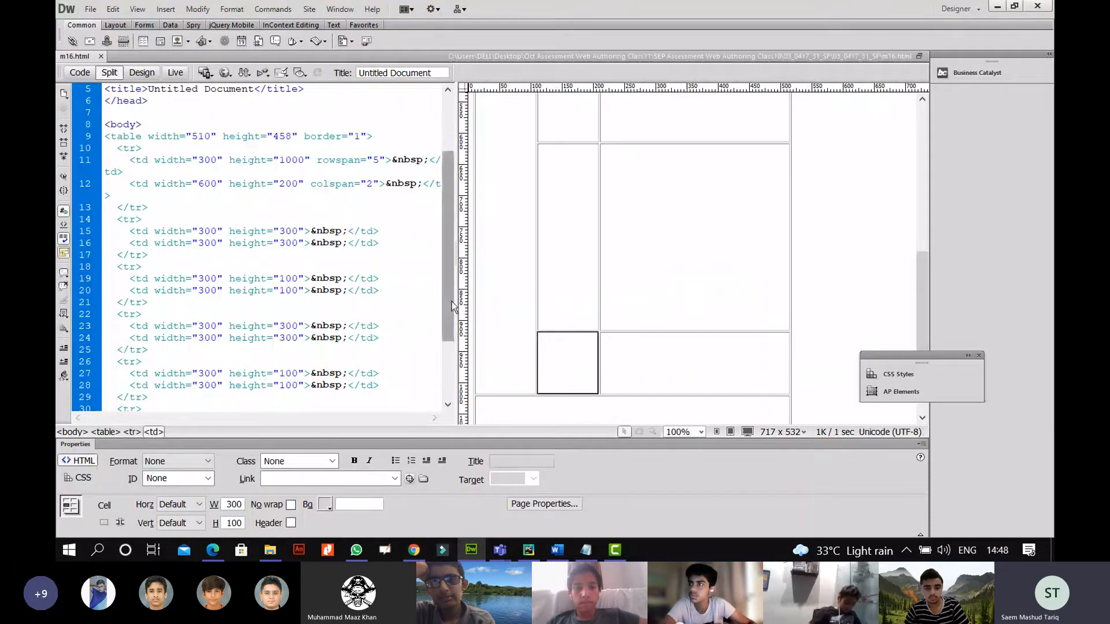
Delete width="510" height="458" from the line 9 table tag, keeping border="1", and refresh Design view.
left_click_drag(452, 301, 445, 256)
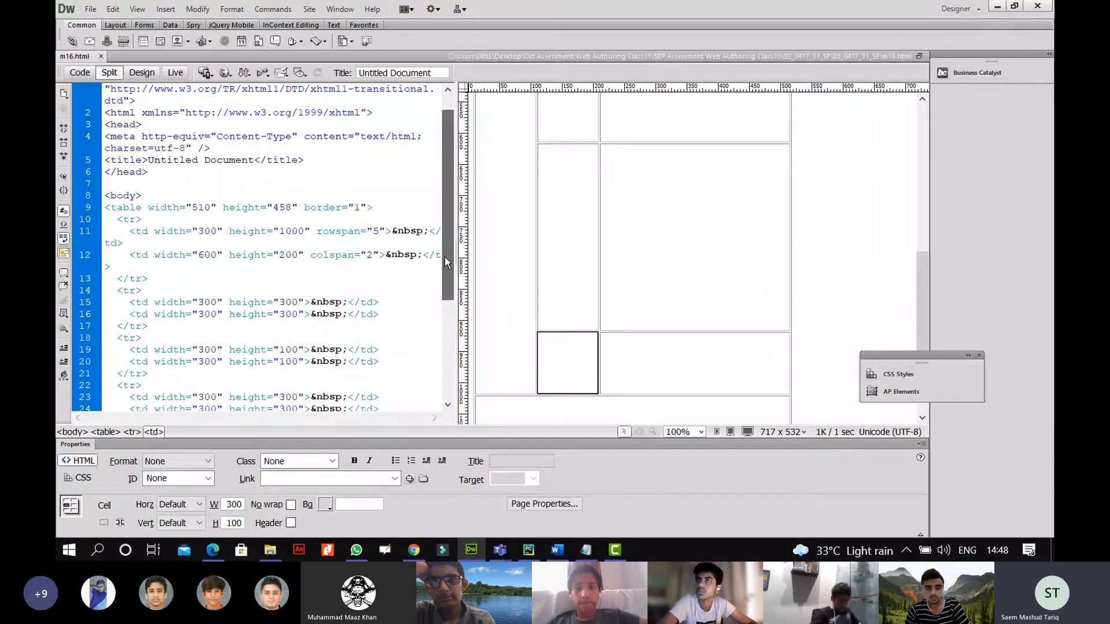
left_click_drag(149, 207, 297, 206)
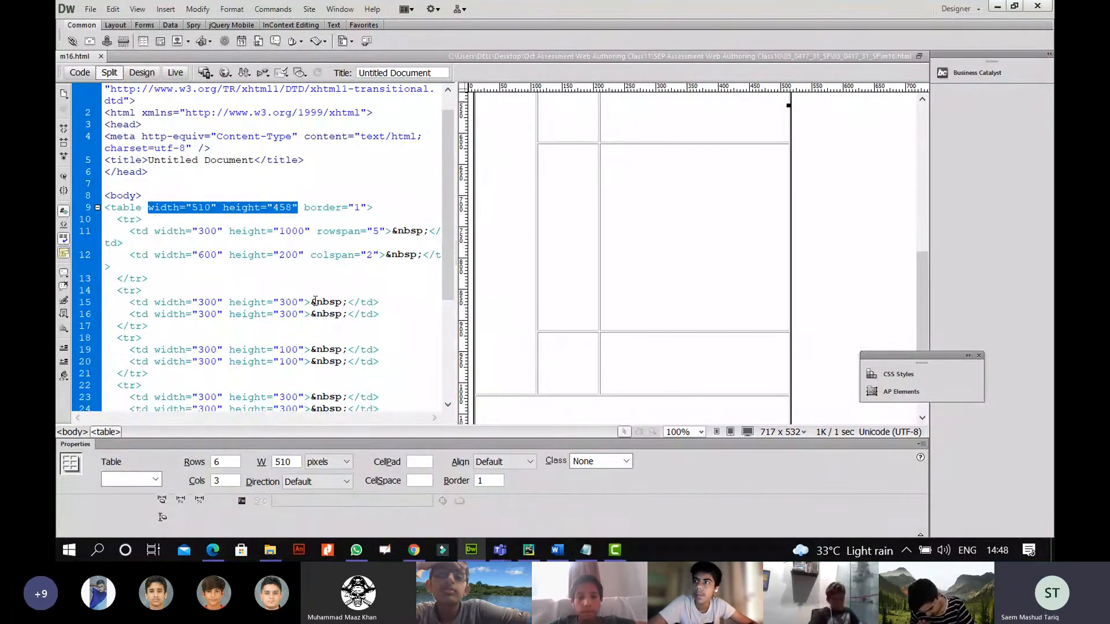
left_click(244, 219)
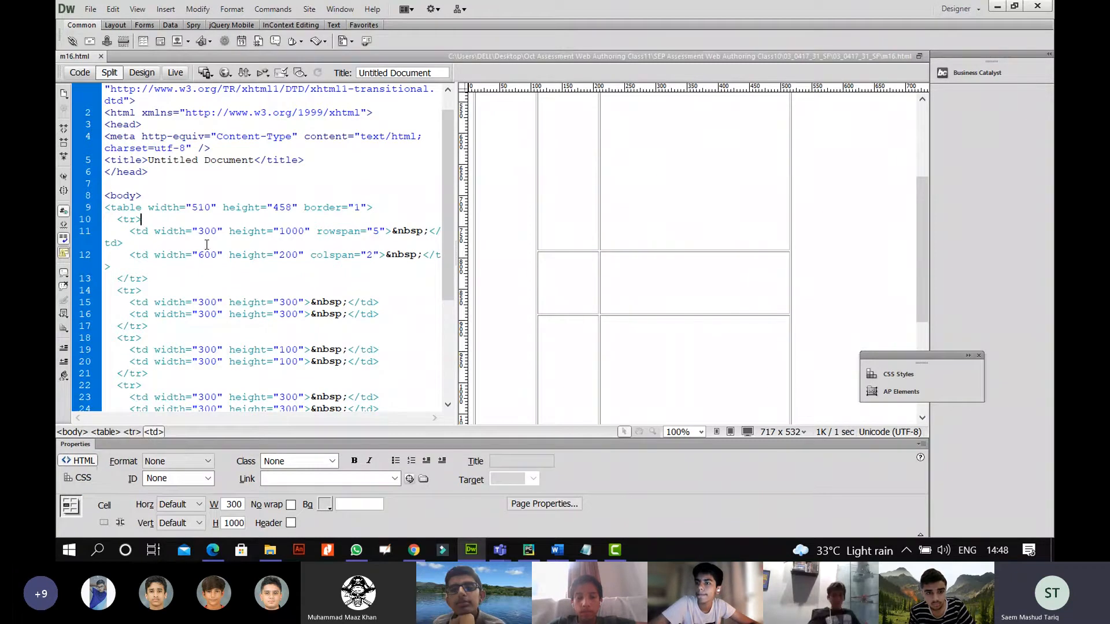
left_click(173, 208)
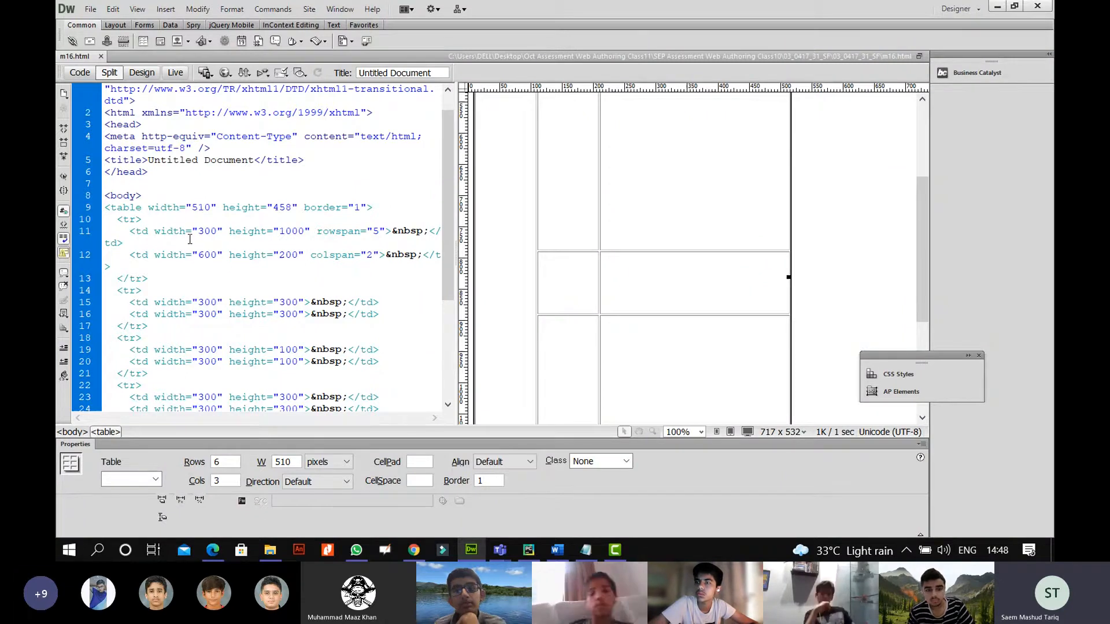
left_click_drag(148, 208, 299, 207)
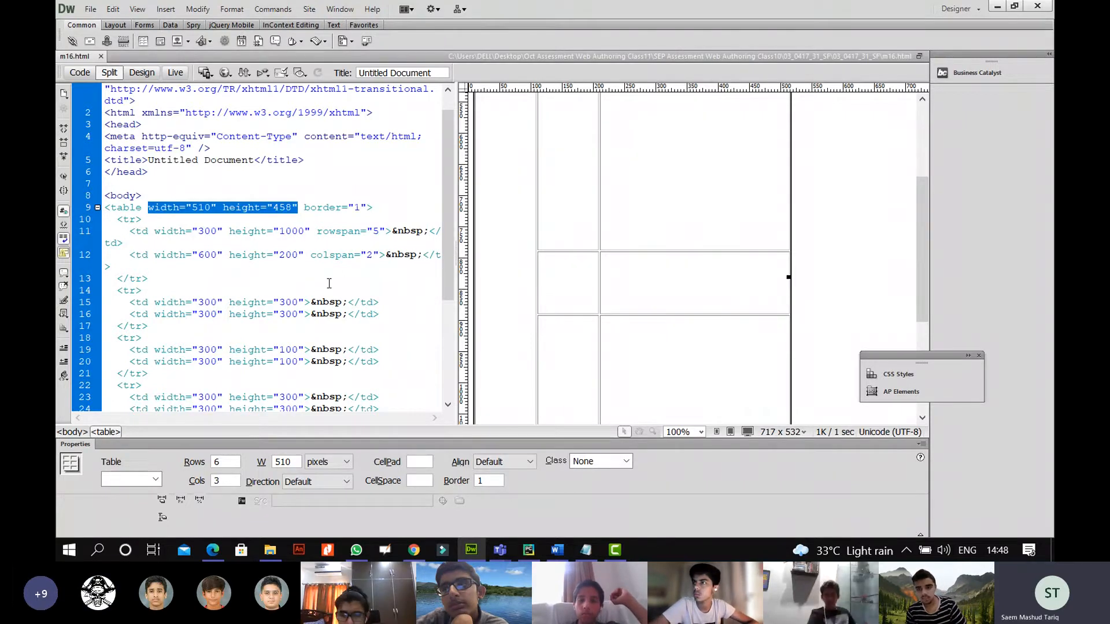
key("Delete")
key("Delete")
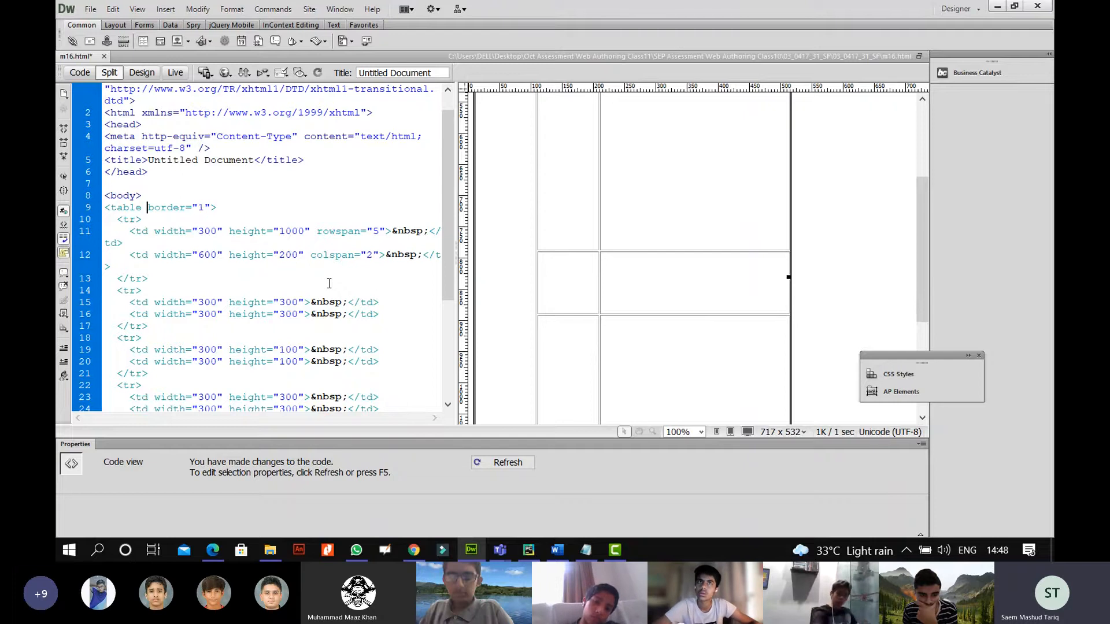
left_click(577, 206)
left_click(90, 9)
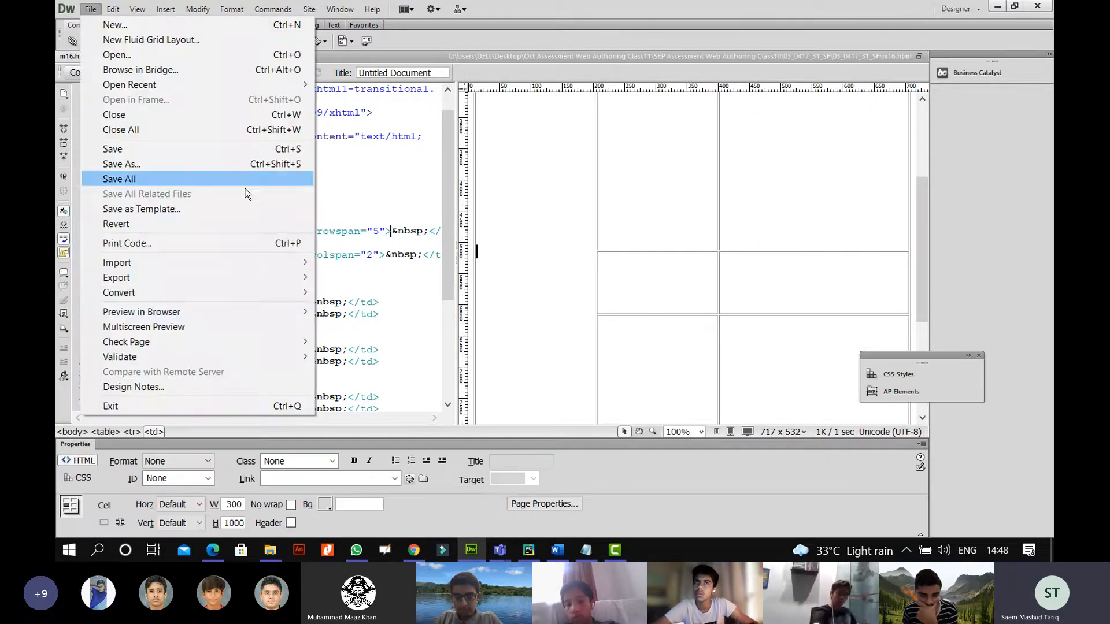
Save and preview m16 in Chrome with the table stretched to its cell sizes, then close and minimise Chrome.
mouse_move(268, 306)
left_click(340, 325)
left_click(502, 312)
left_click_drag(1046, 111, 1035, 159)
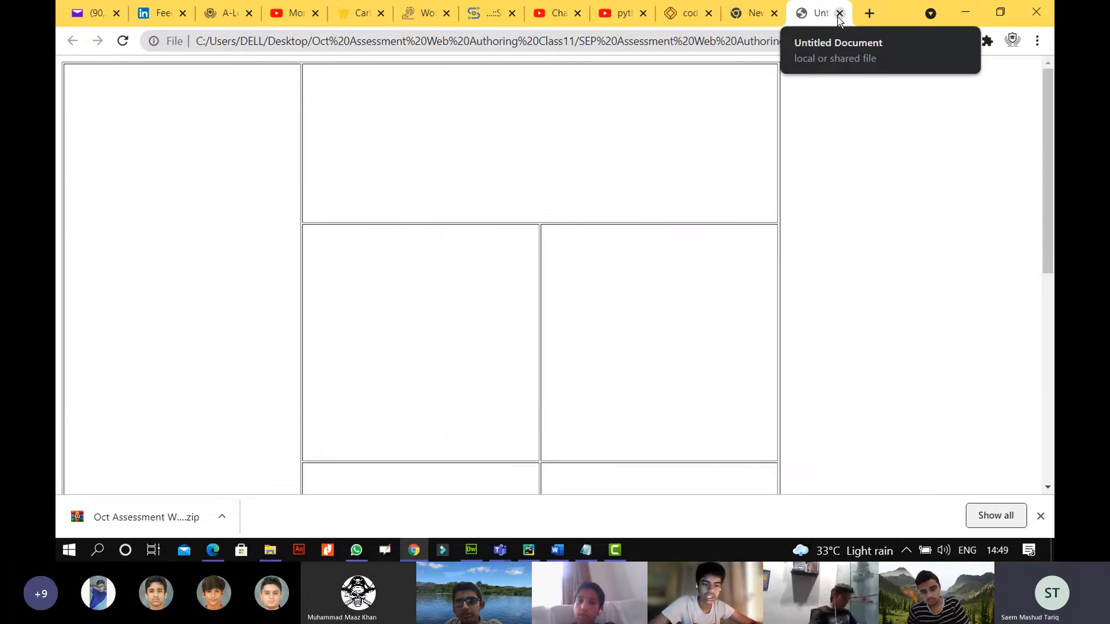
left_click(840, 13)
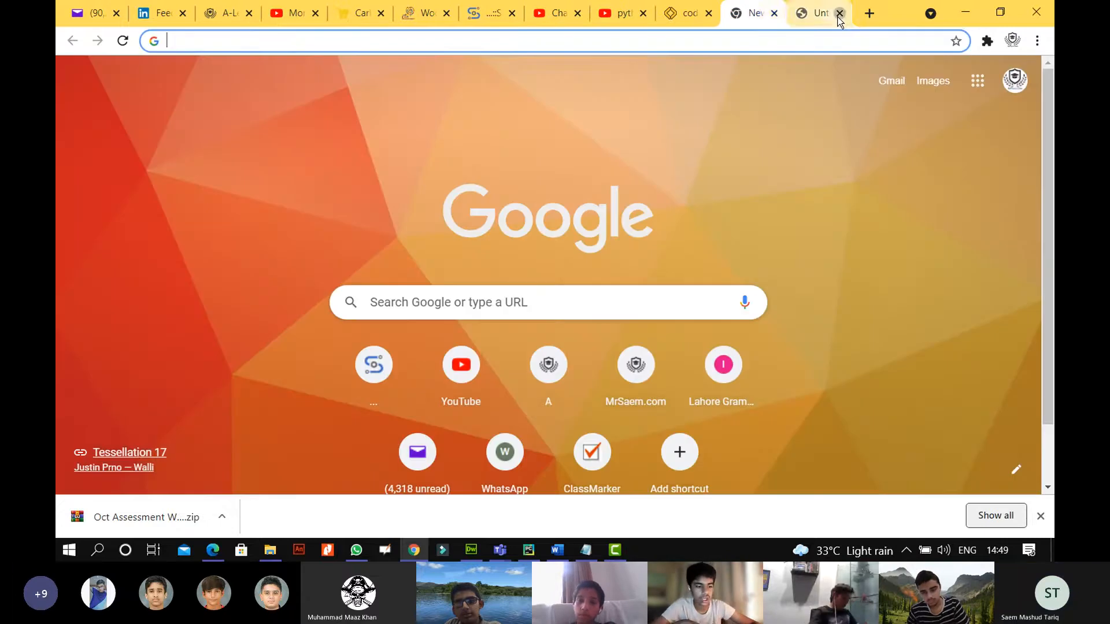
left_click(964, 12)
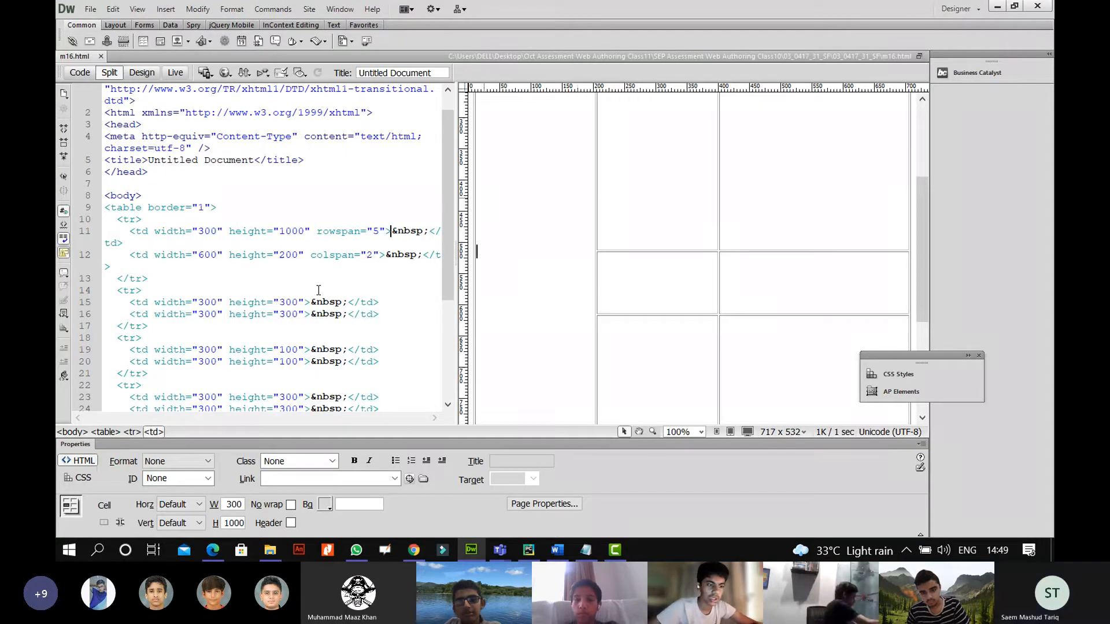
left_click(638, 216)
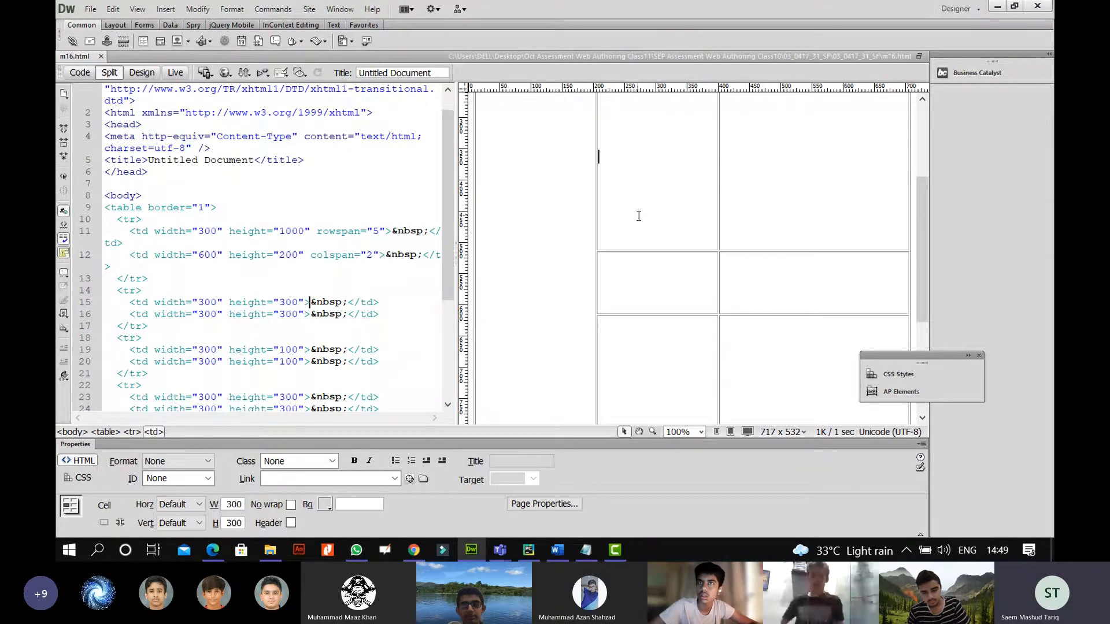
left_click_drag(448, 274, 449, 309)
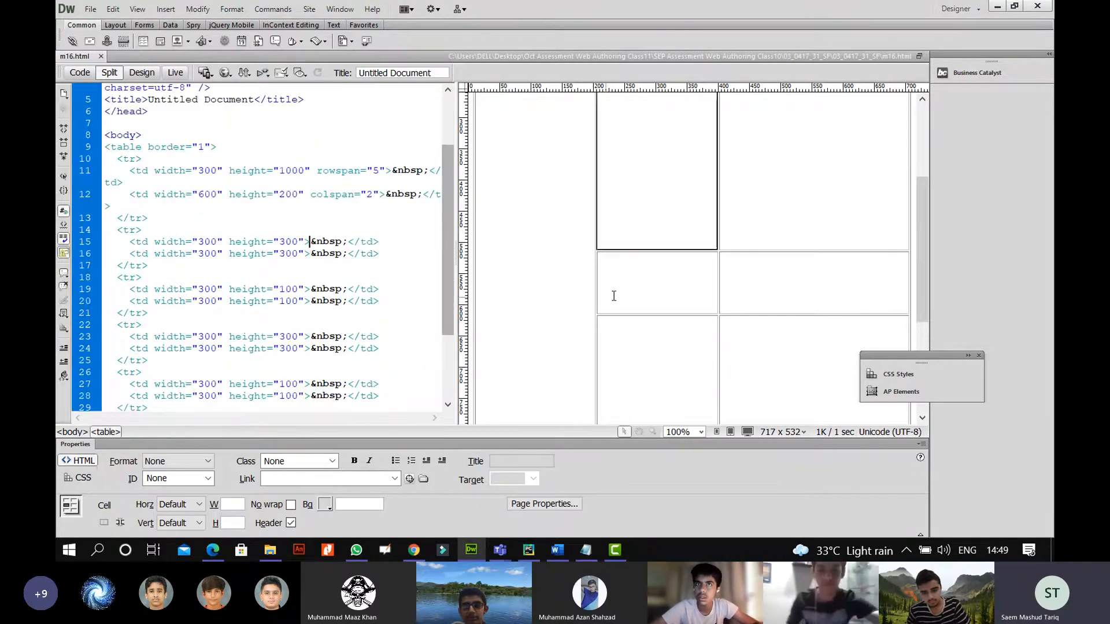
left_click(614, 295)
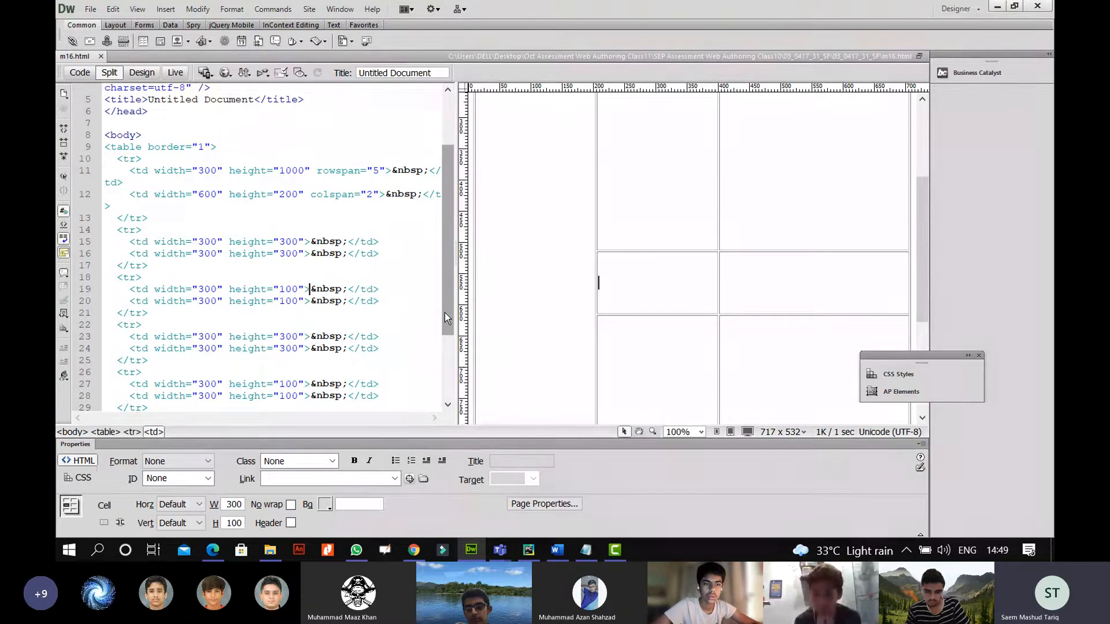
left_click(248, 345)
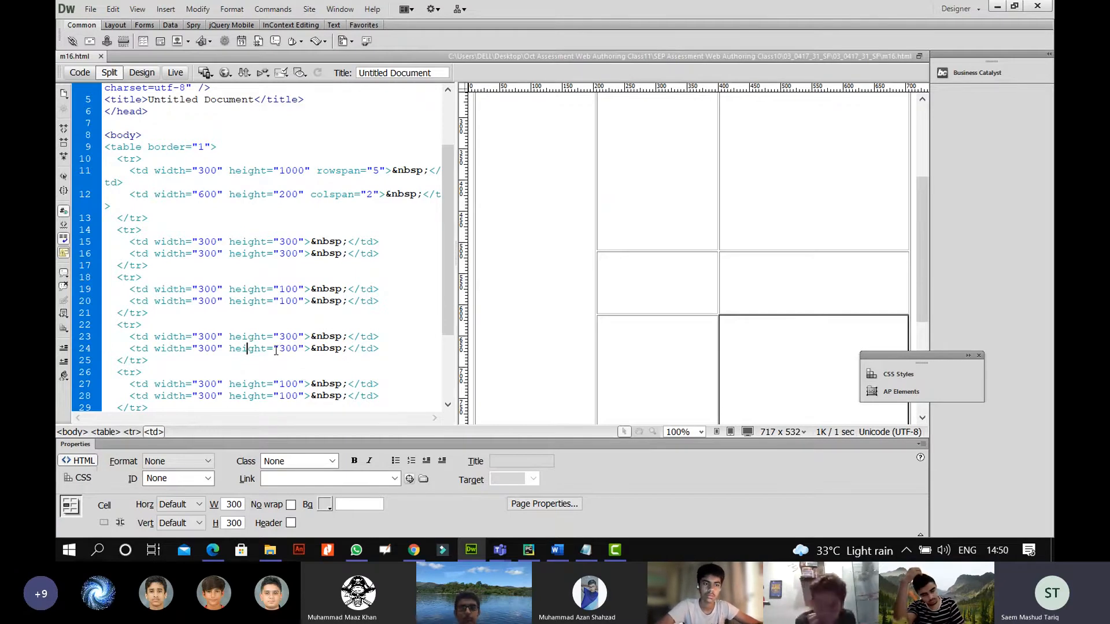
left_click_drag(450, 304, 449, 330)
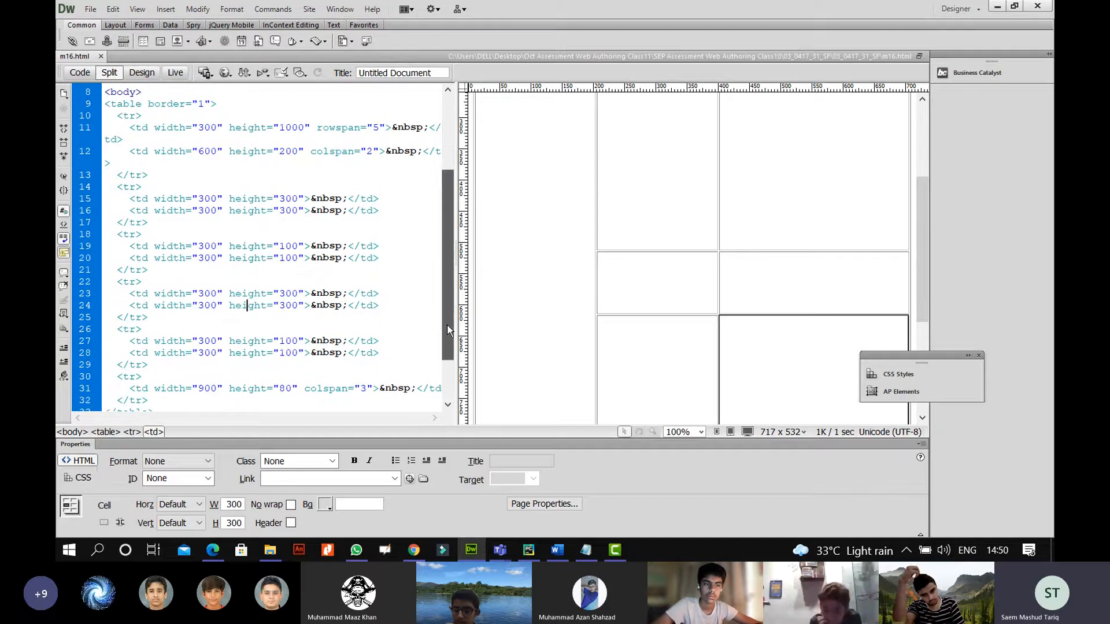
left_click(576, 248)
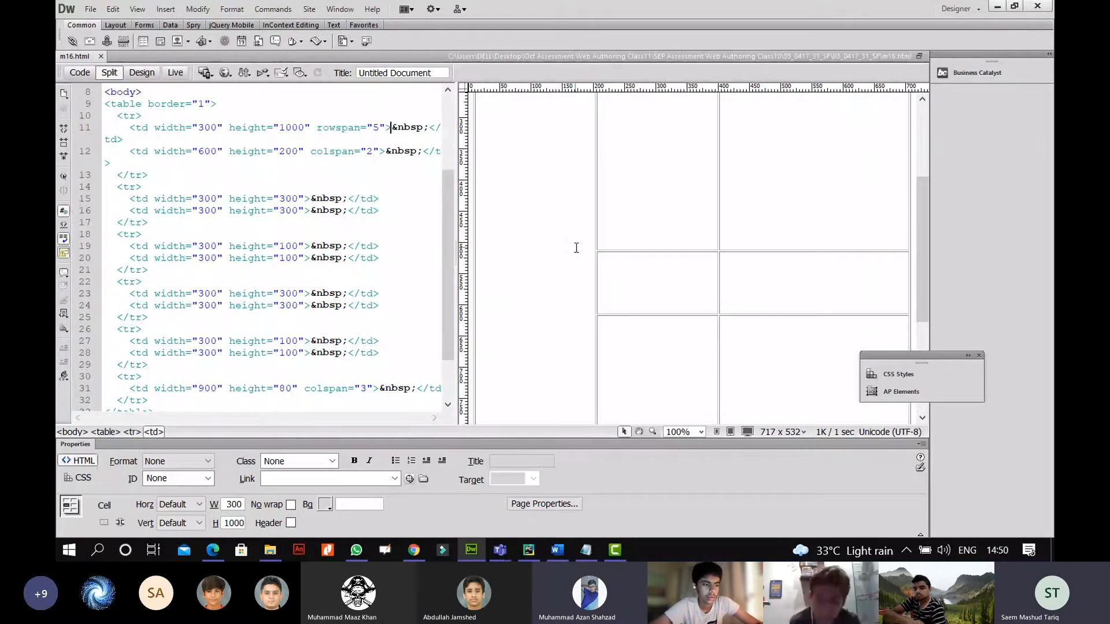
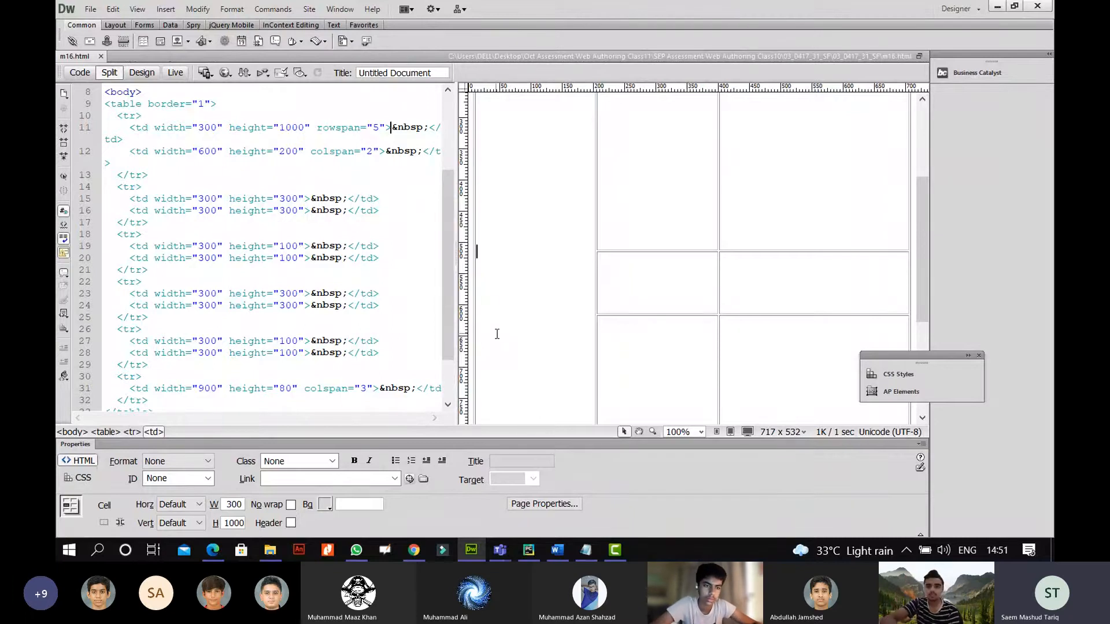
Bracket the table-border bullet points in the Edge assessment PDF with the Draw pen.
left_click(212, 548)
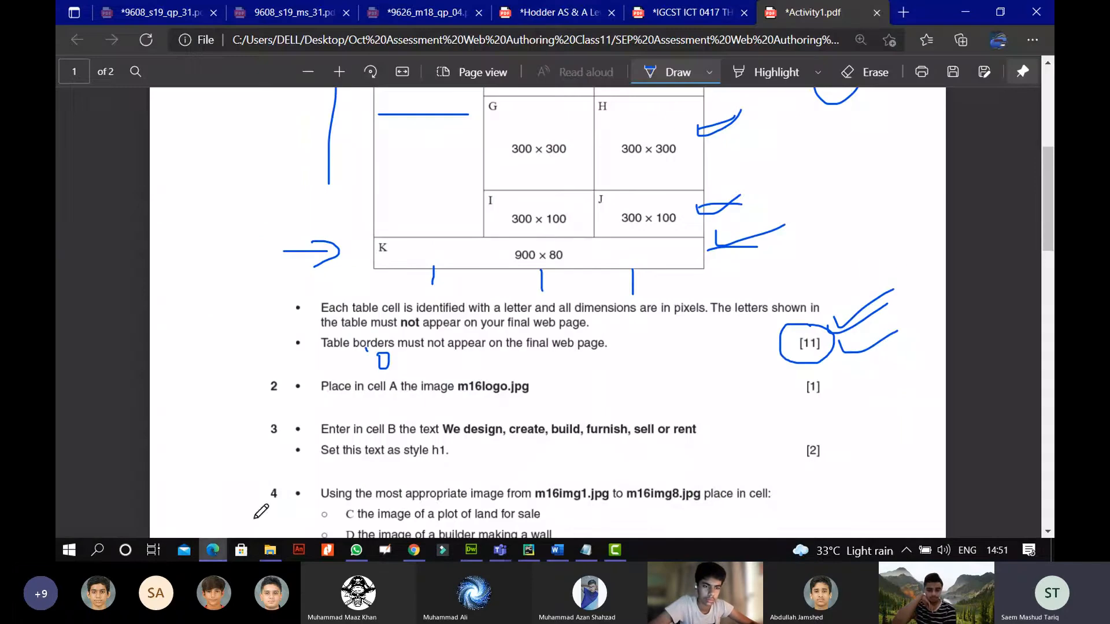
mouse_move(269, 252)
left_mouse_down()
mouse_move(253, 341)
mouse_move(284, 374)
left_mouse_up()
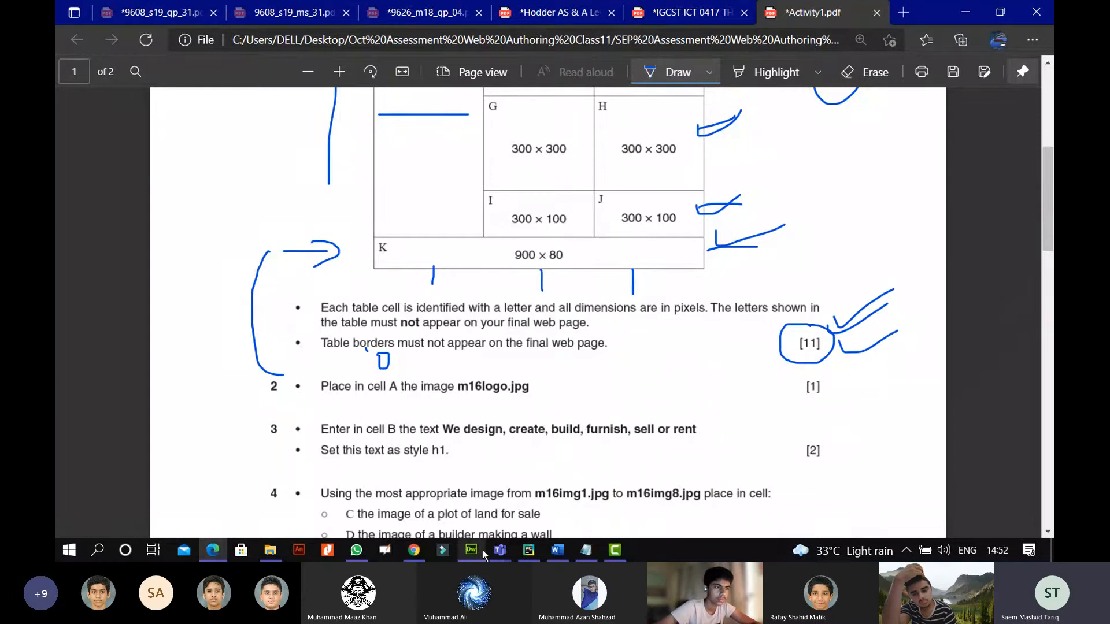
mouse_move(478, 555)
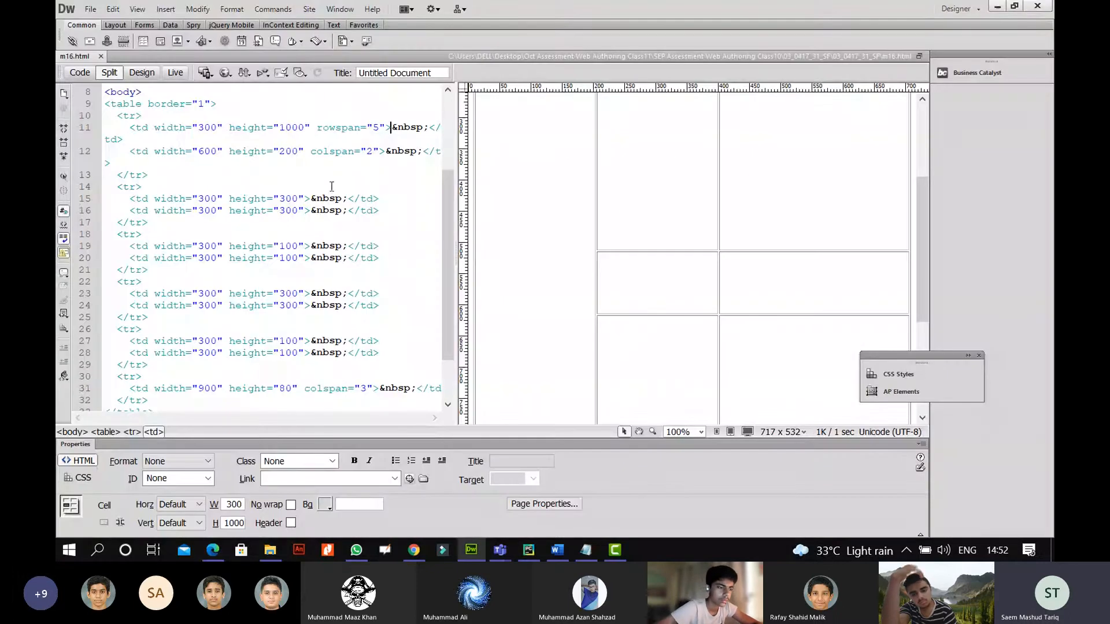
Read the H values of the line 15 cell and a second-row cell, then scroll the PDF to tasks 2–4.
left_click(342, 199)
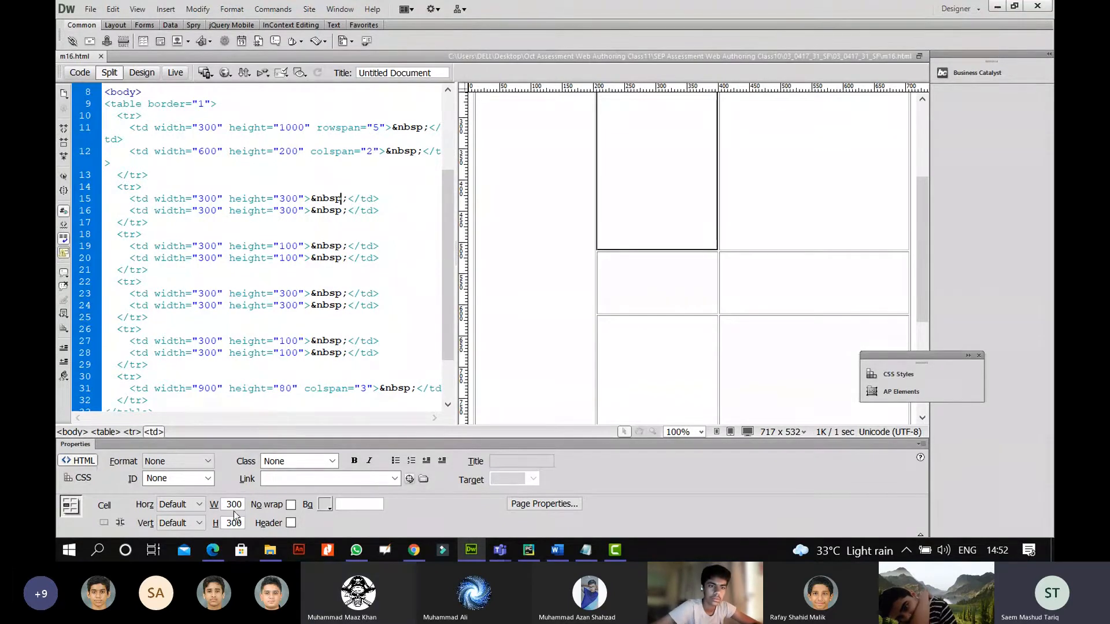
left_click(673, 297)
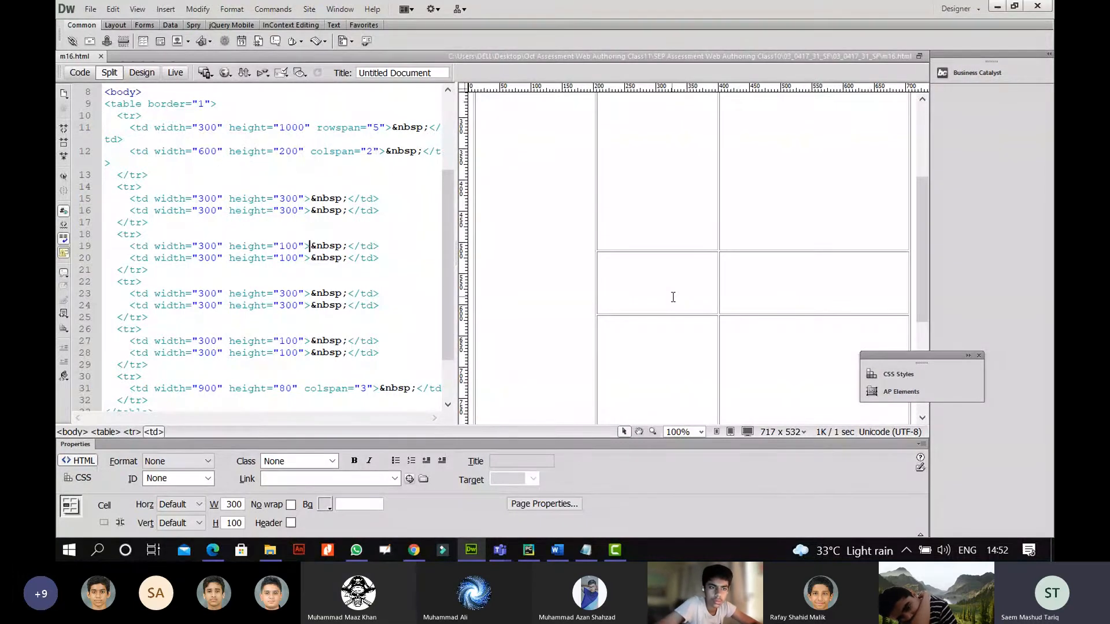
left_click(213, 550)
scroll(440, 270, "down", 3)
Zoom the PDF and tick the m16logo.jpg-in-cell-A instruction, then return to Dreamweaver.
left_click(340, 72)
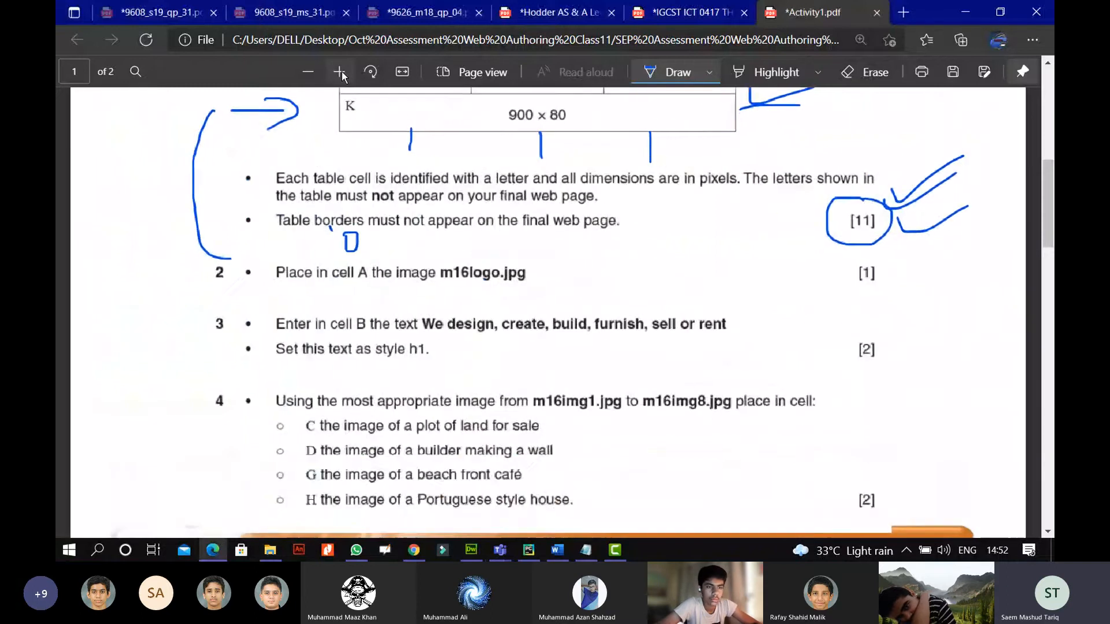
scroll(479, 223, "up", 5)
scroll(478, 223, "down", 5)
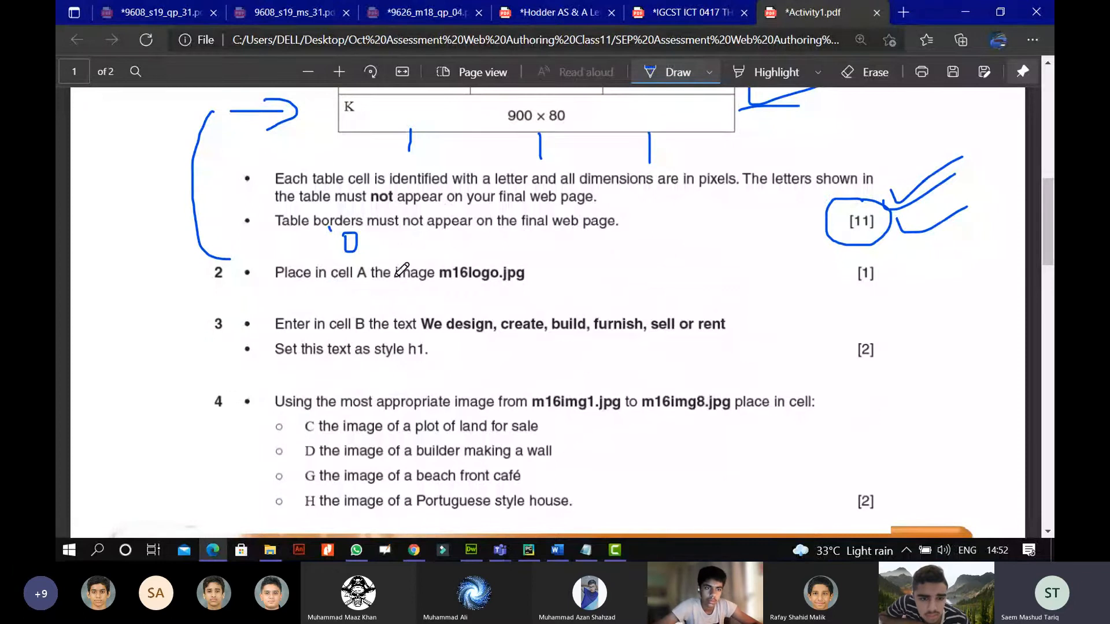
mouse_move(528, 268)
left_mouse_down()
mouse_move(541, 277)
mouse_move(574, 261)
left_mouse_up()
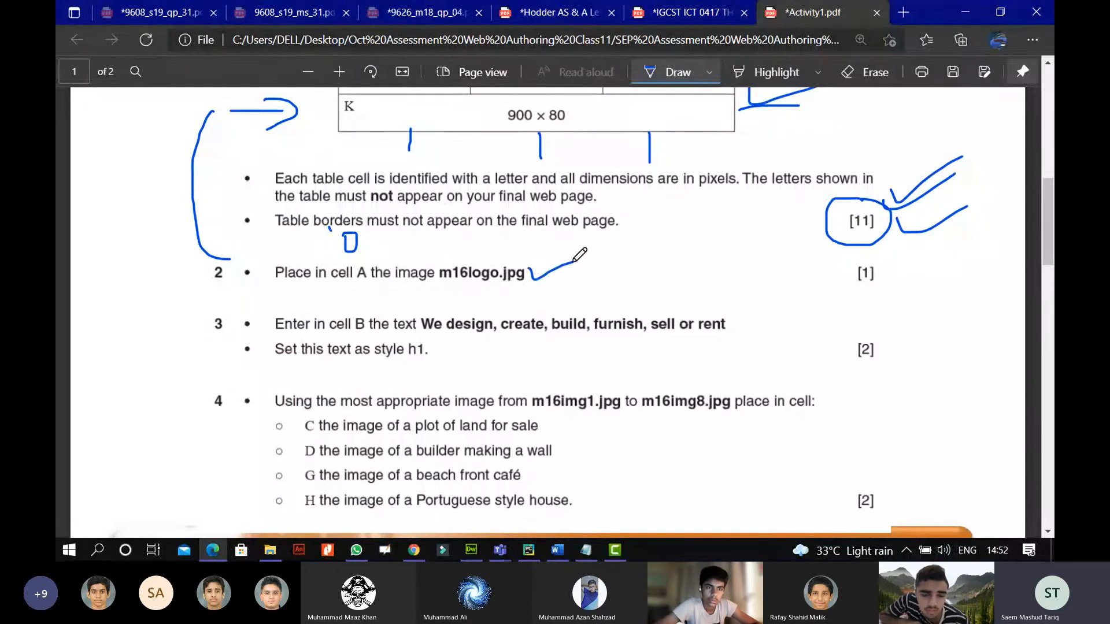
left_click(470, 555)
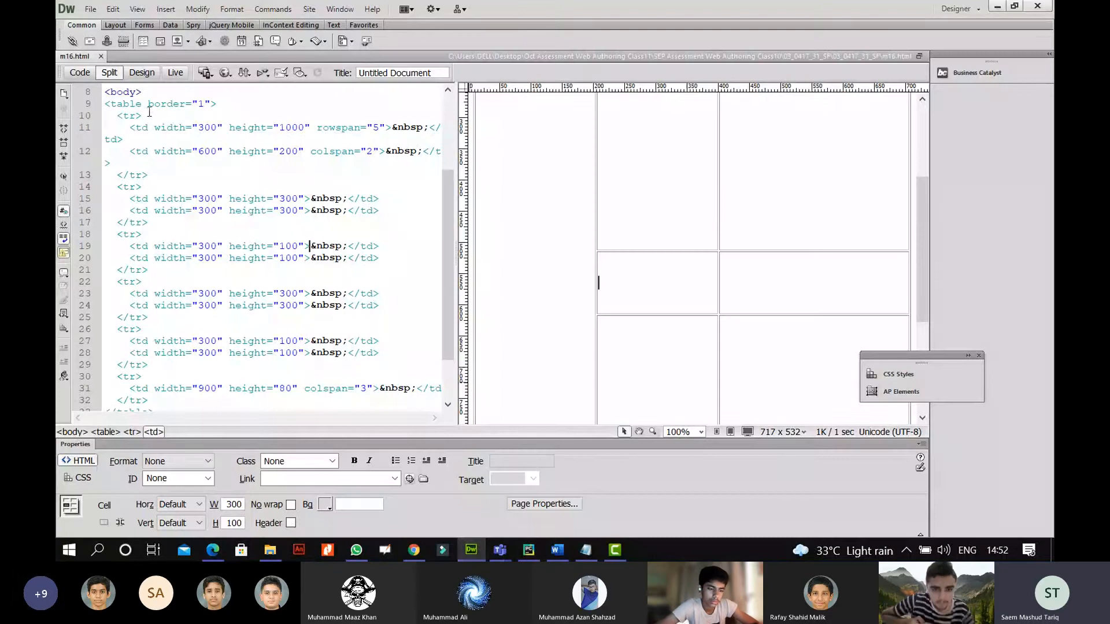
Switch to Design view alone and dismiss the image chooser opened from cell A.
left_click(142, 72)
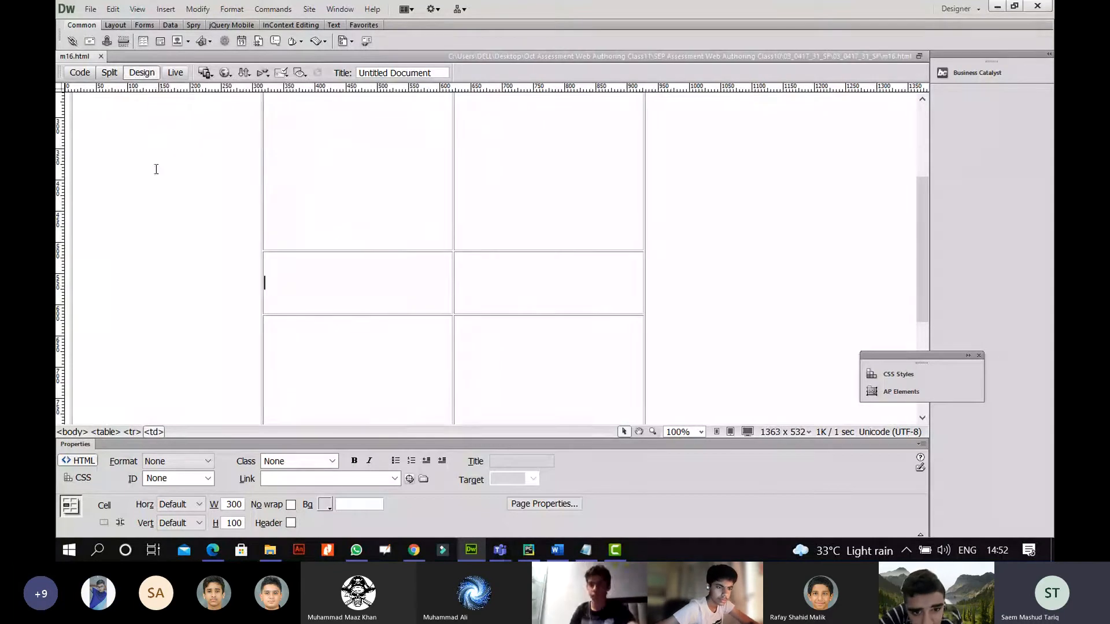
left_click(185, 248)
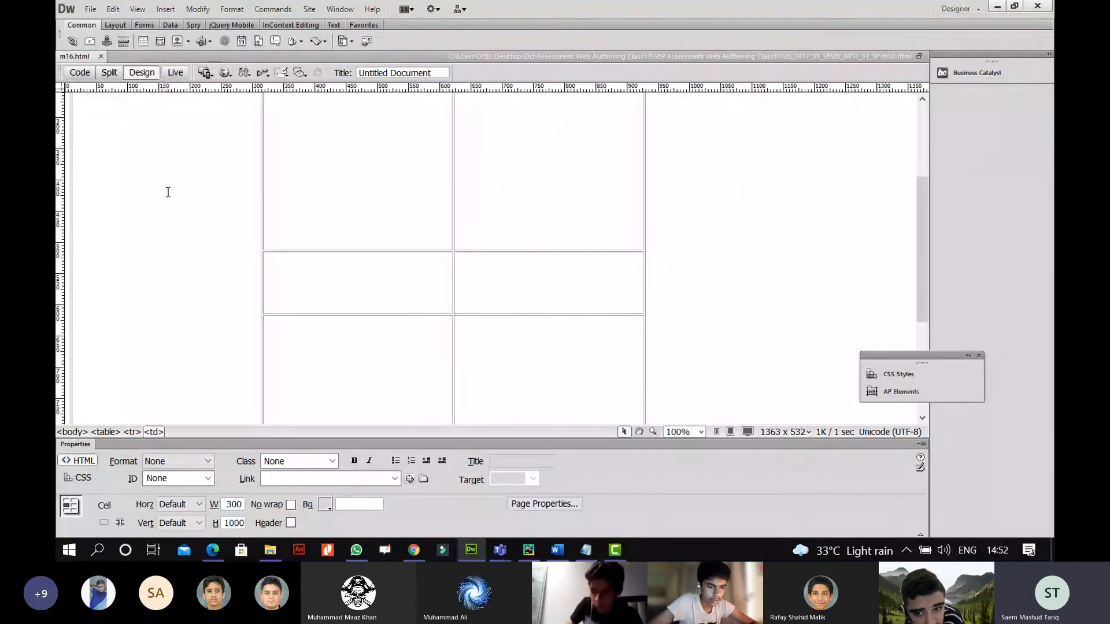
left_click(179, 41)
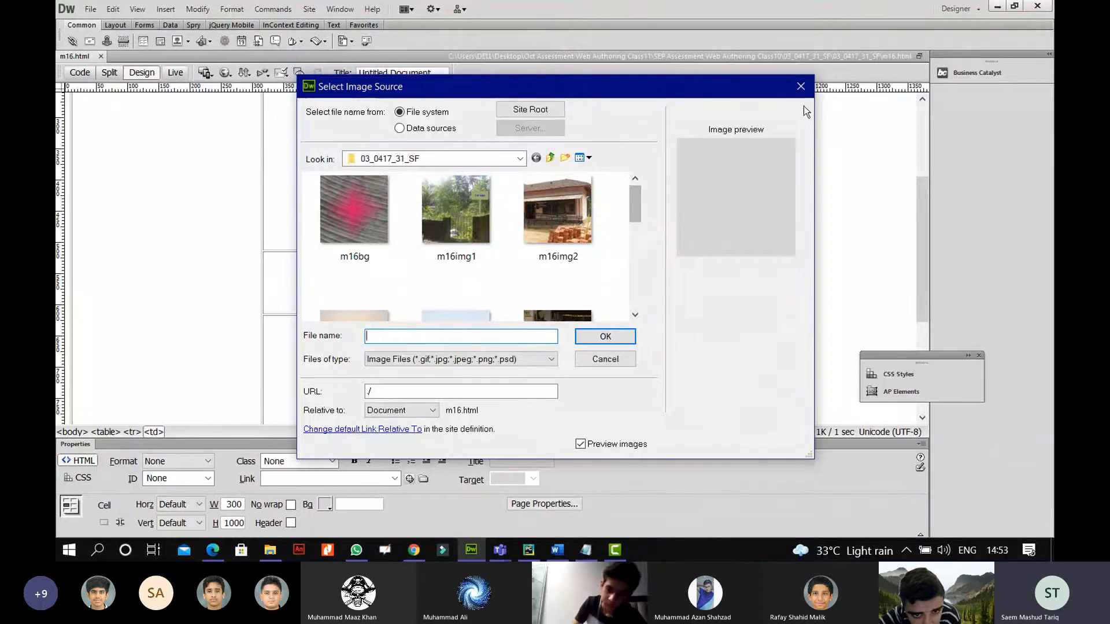
left_click(801, 86)
Open the Save As dialog for m16 and cancel without saving.
left_click(91, 8)
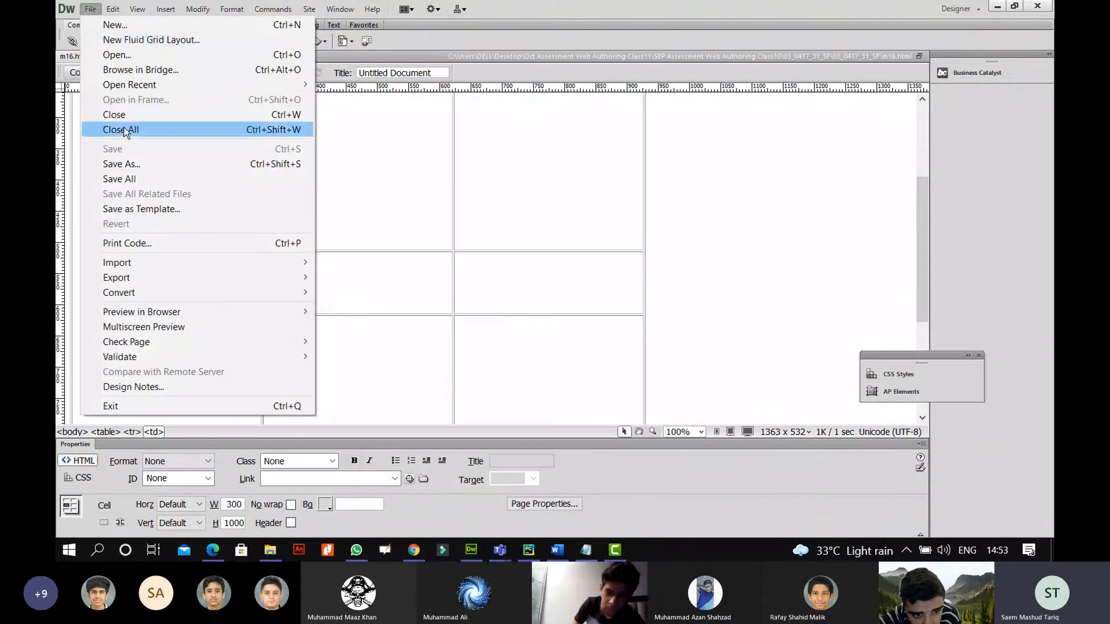
left_click(139, 164)
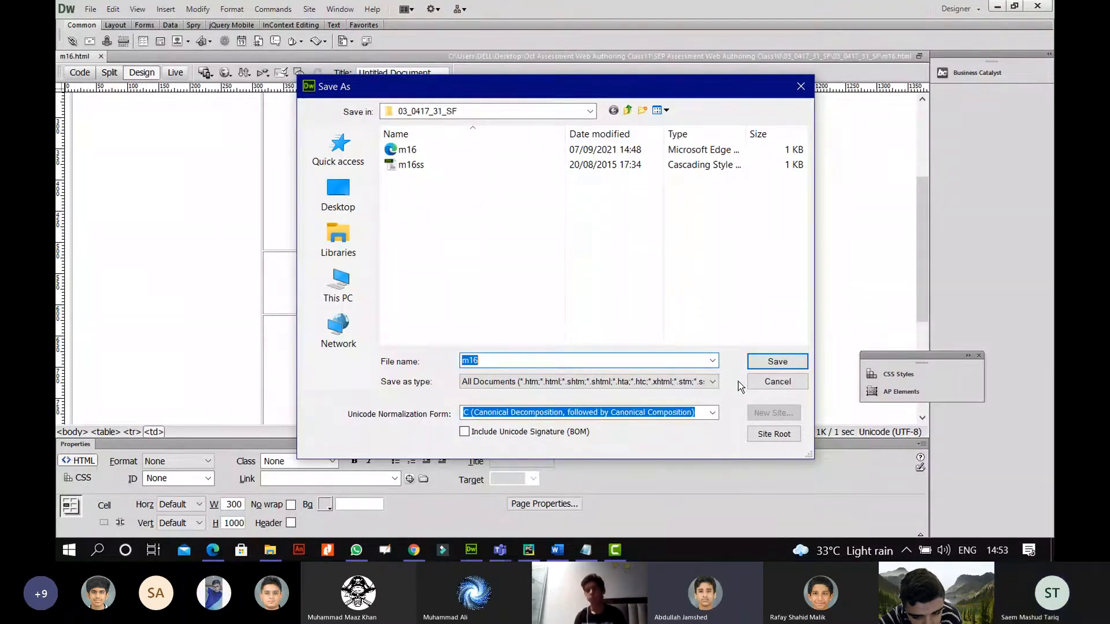
left_click(760, 382)
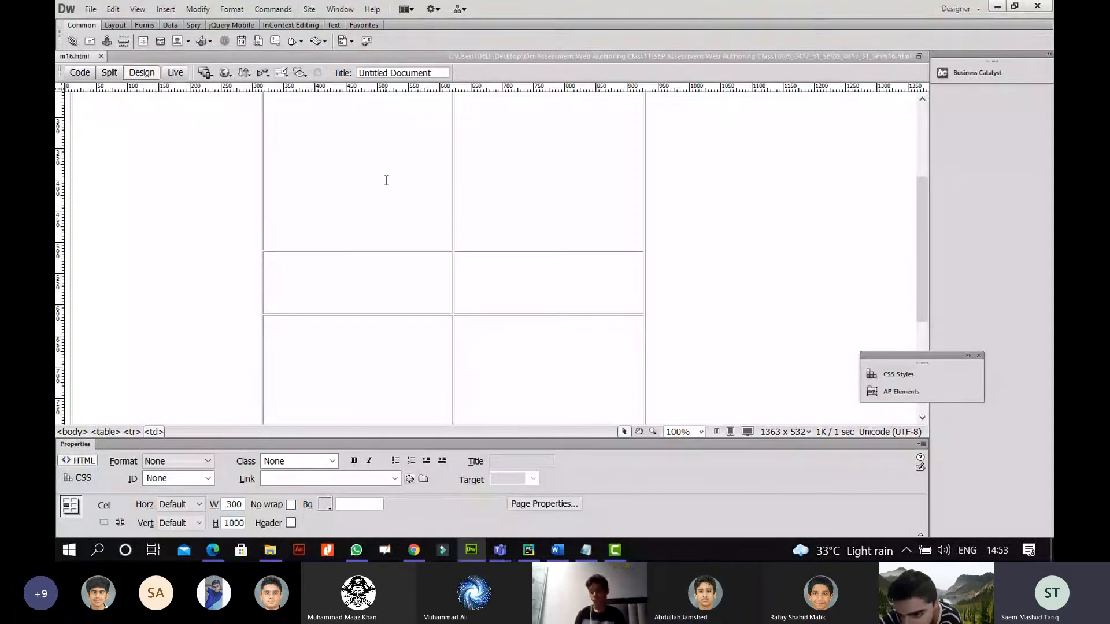
Set the table border to 0.
left_click(644, 248)
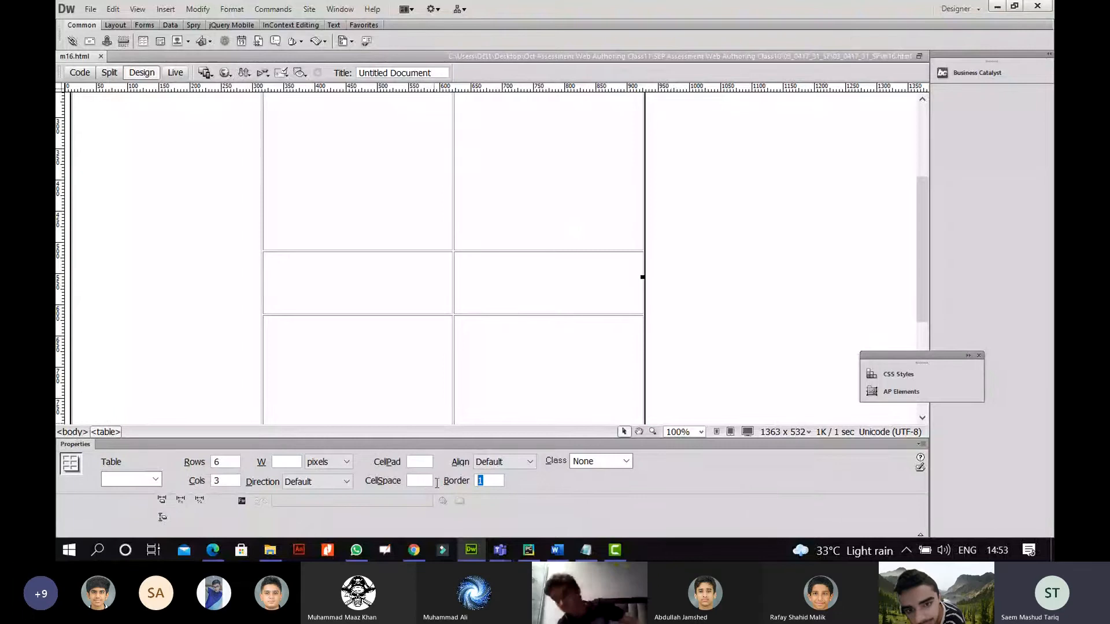
type("0")
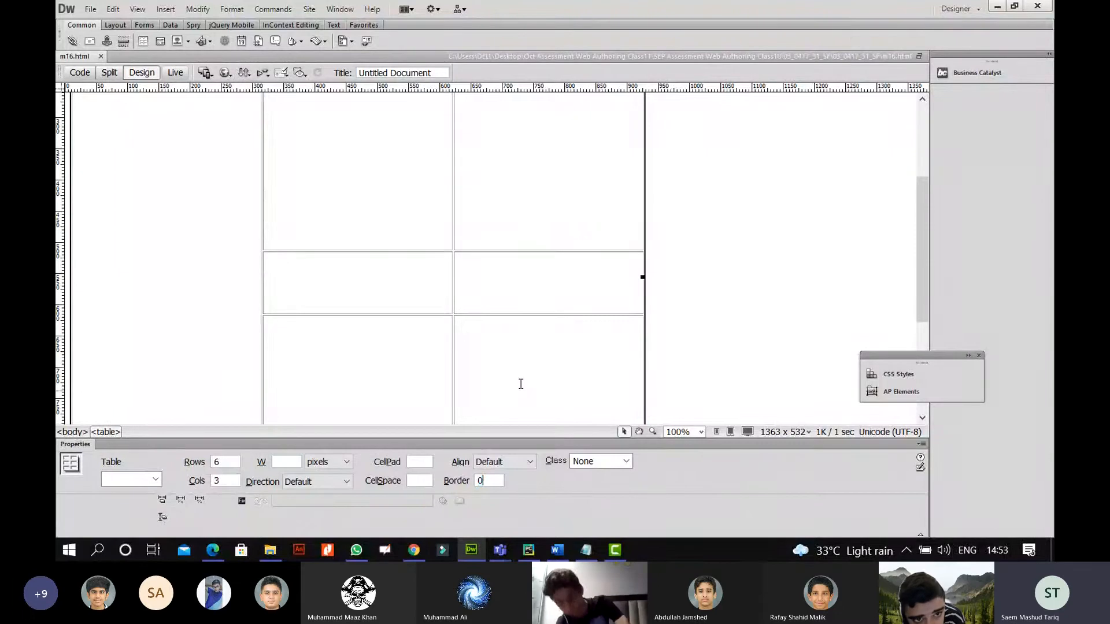
left_click(542, 330)
Choose m16logo.jpg as the image for tall cell A.
left_click(128, 123)
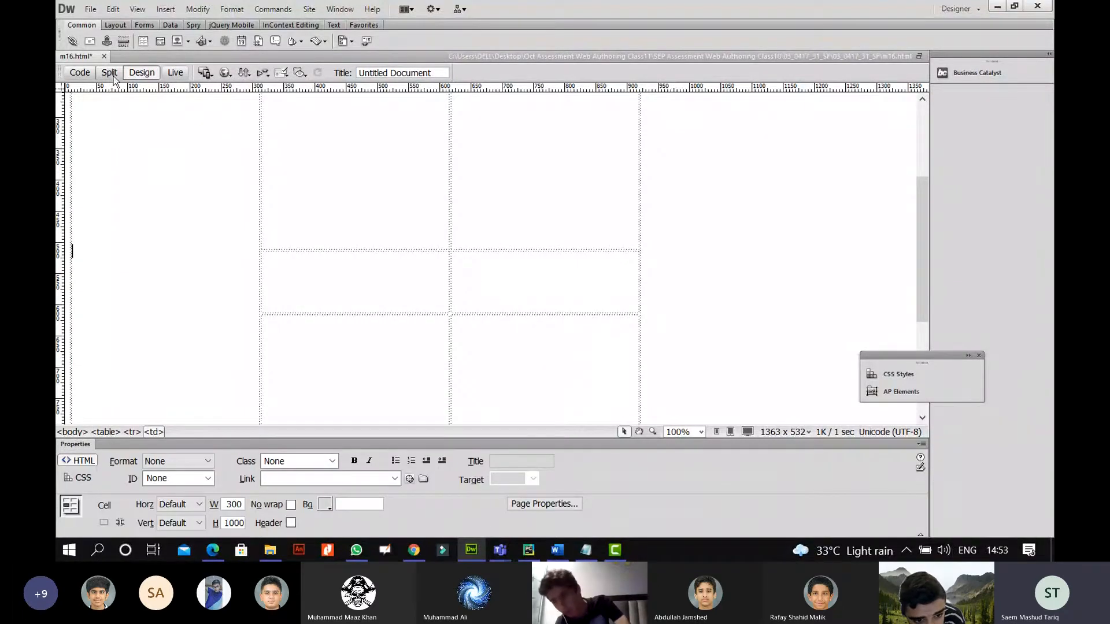
left_click(177, 42)
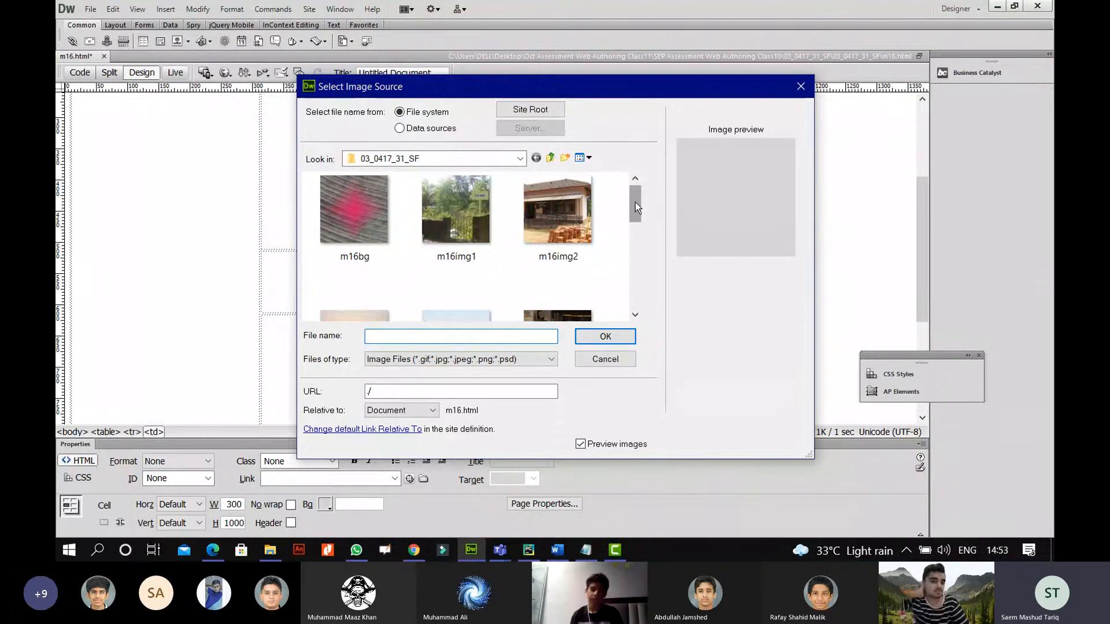
left_click_drag(635, 209, 646, 289)
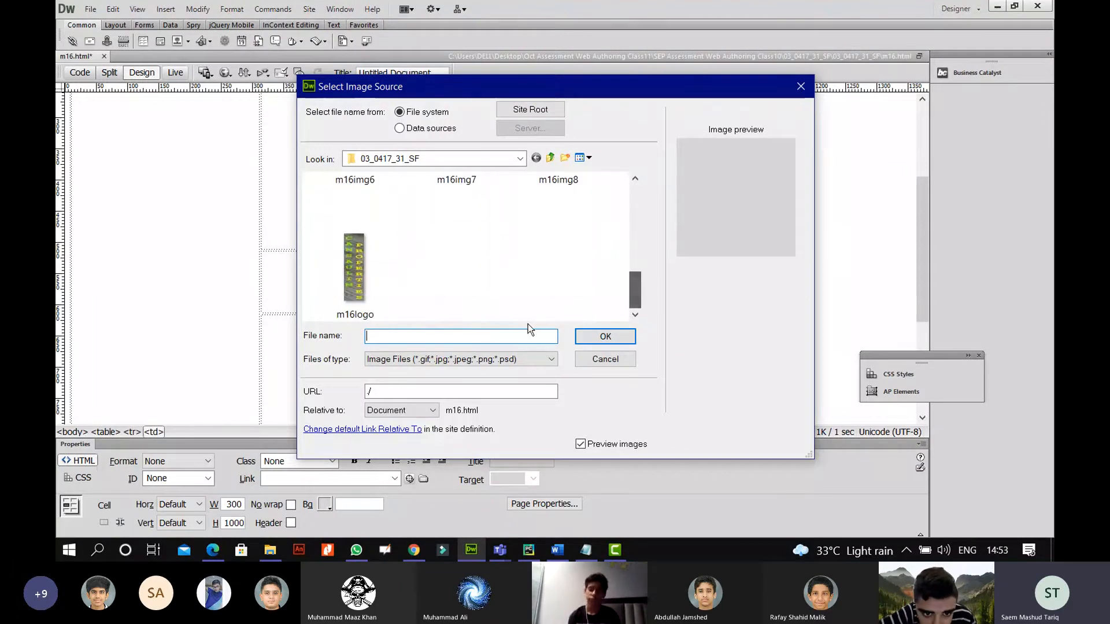
left_click(374, 290)
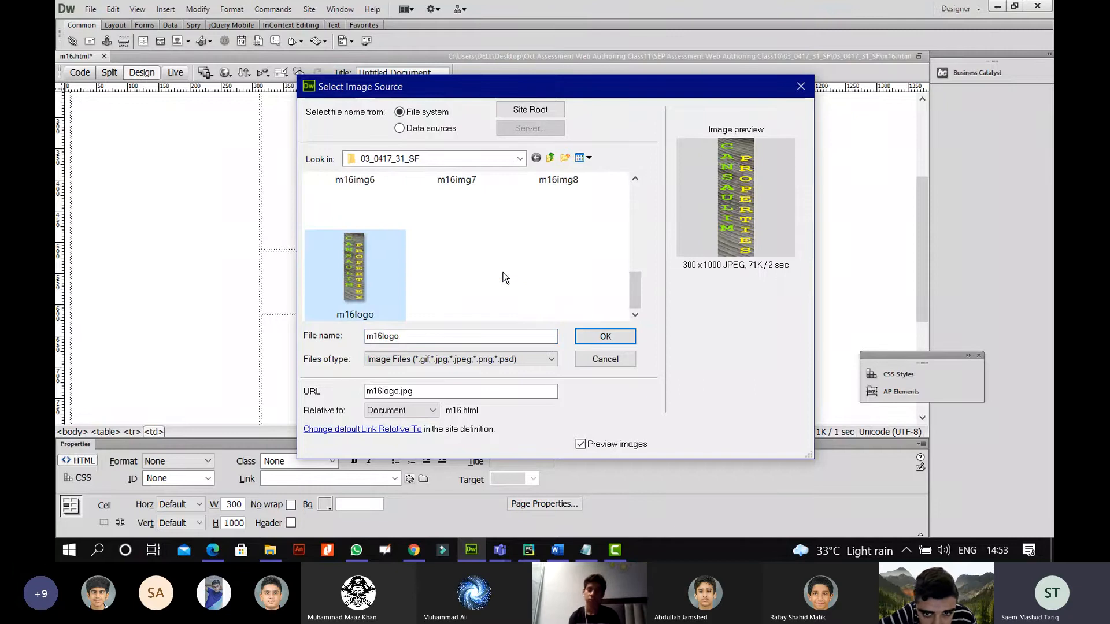
left_click(605, 336)
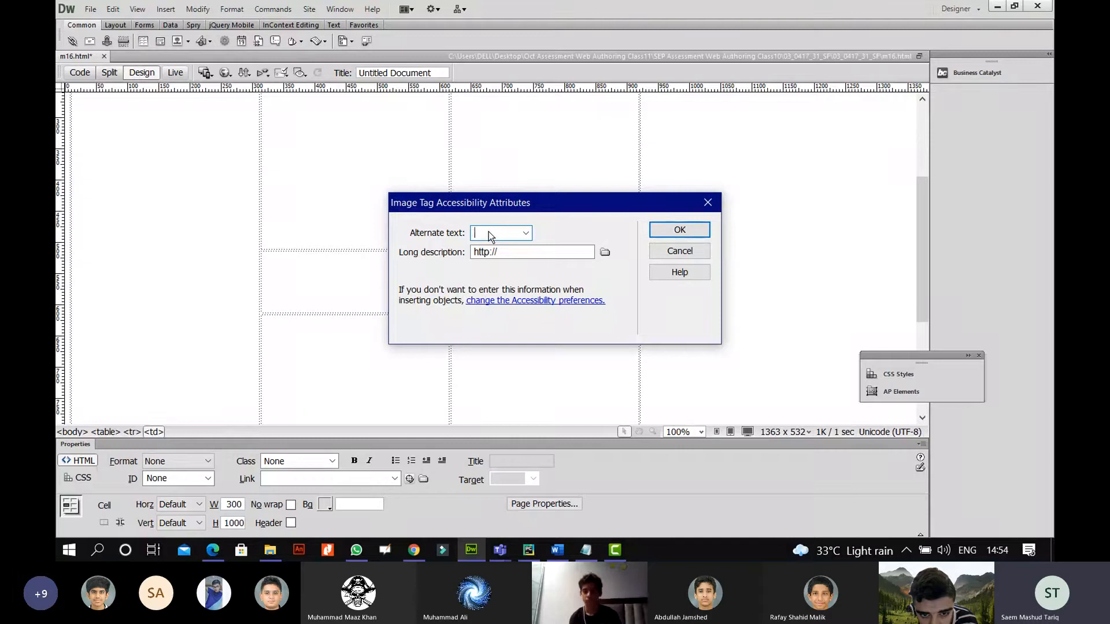
Give the m16logo image the alt text 'THE LOGO' and insert it into cell A.
type("THE LOGO")
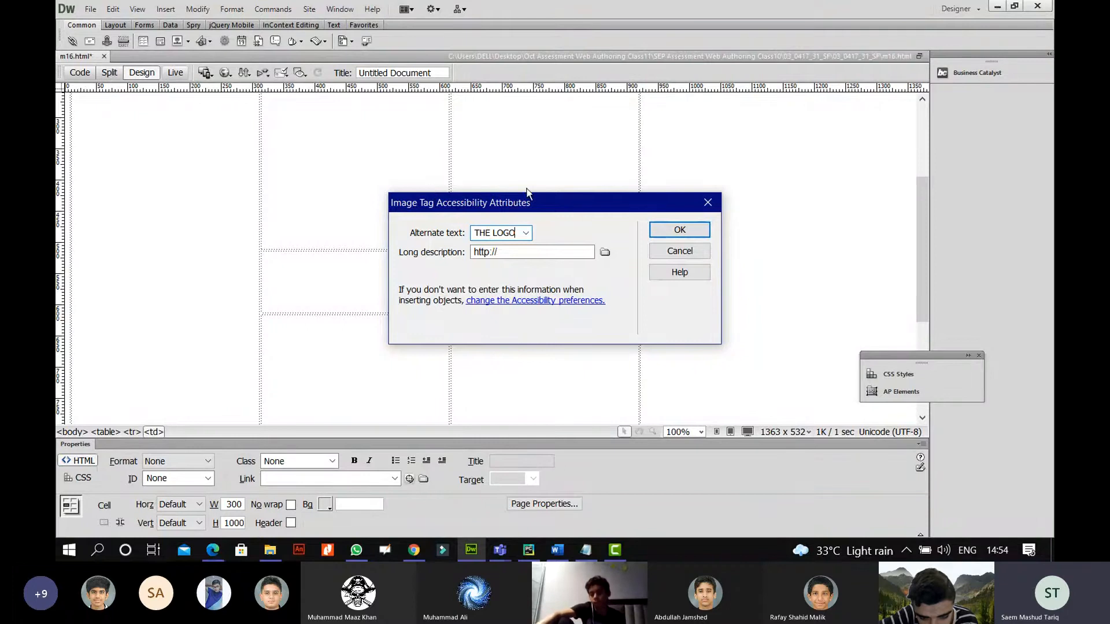
left_click(671, 225)
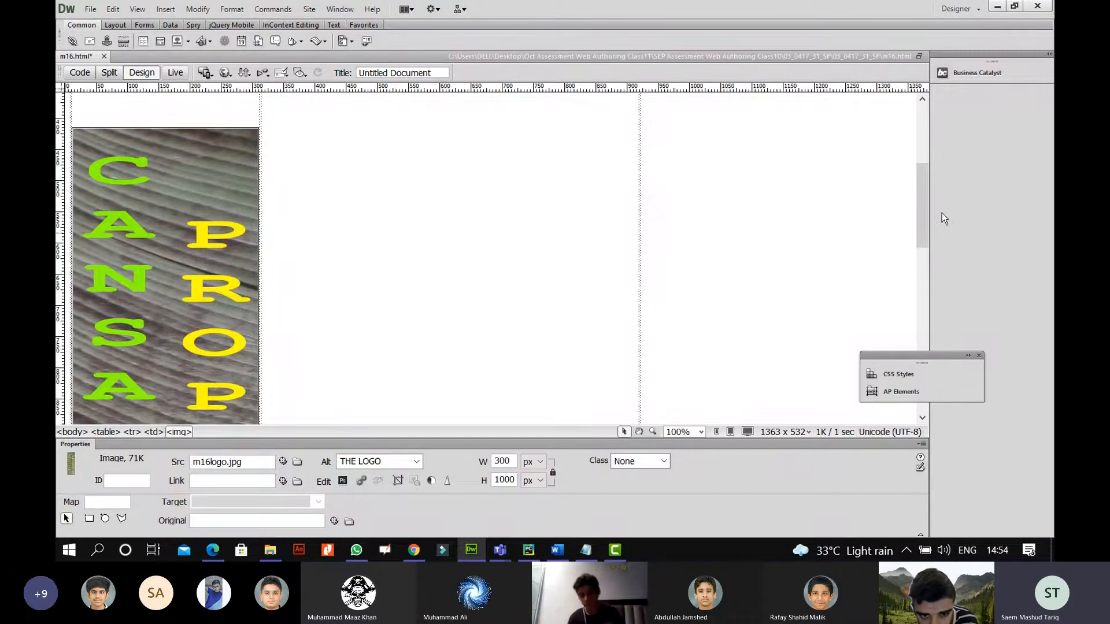
left_click_drag(928, 204, 917, 250)
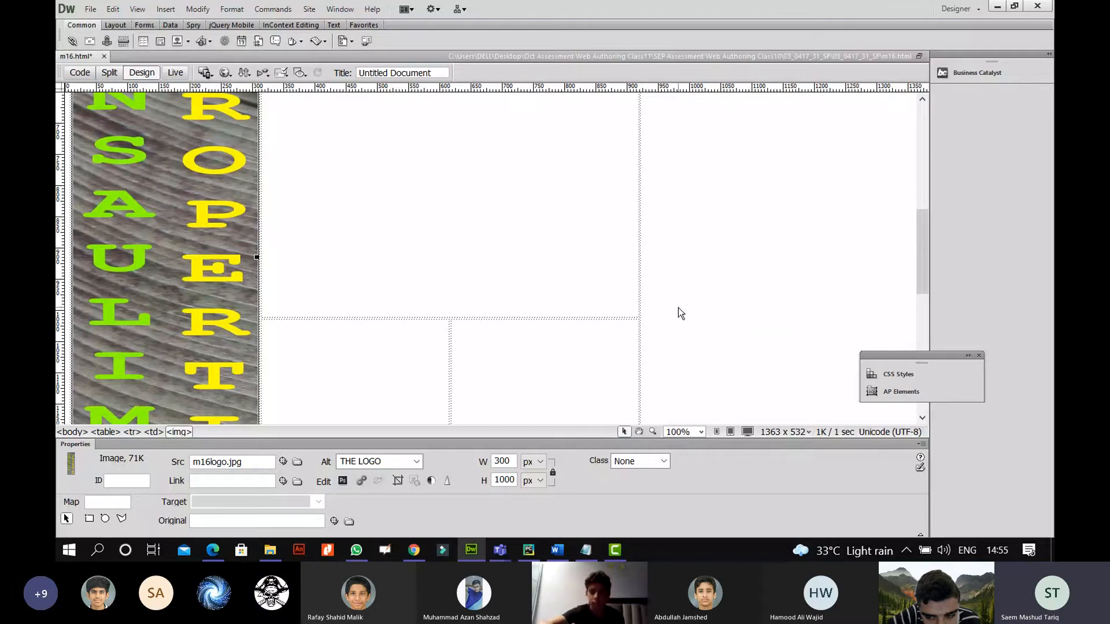
scroll(659, 295, "down", 3)
left_click(640, 283)
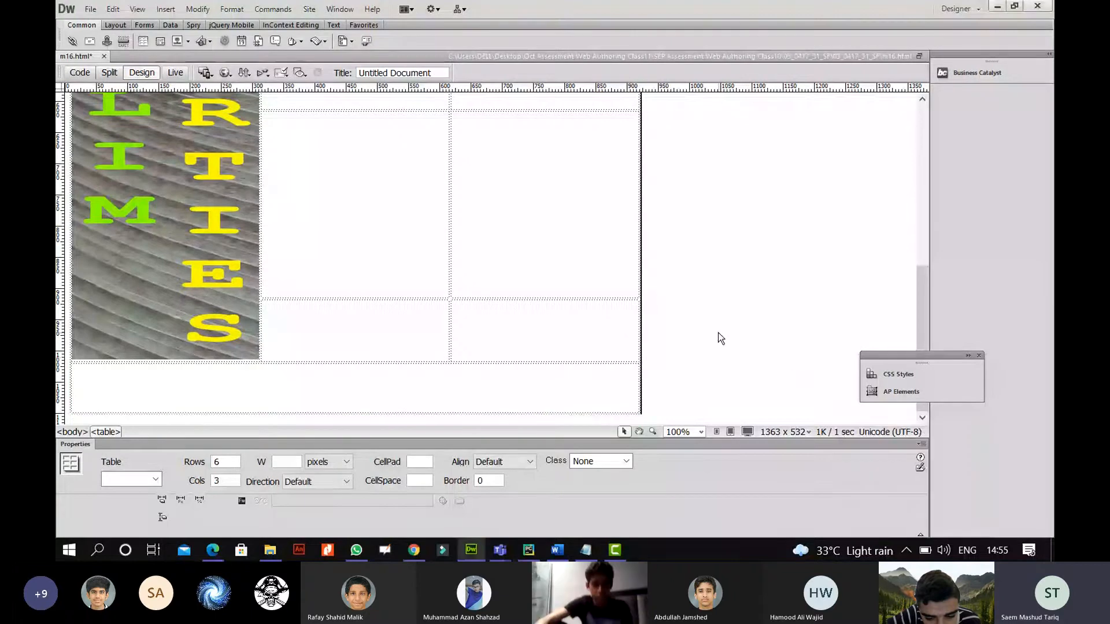
left_click(703, 322)
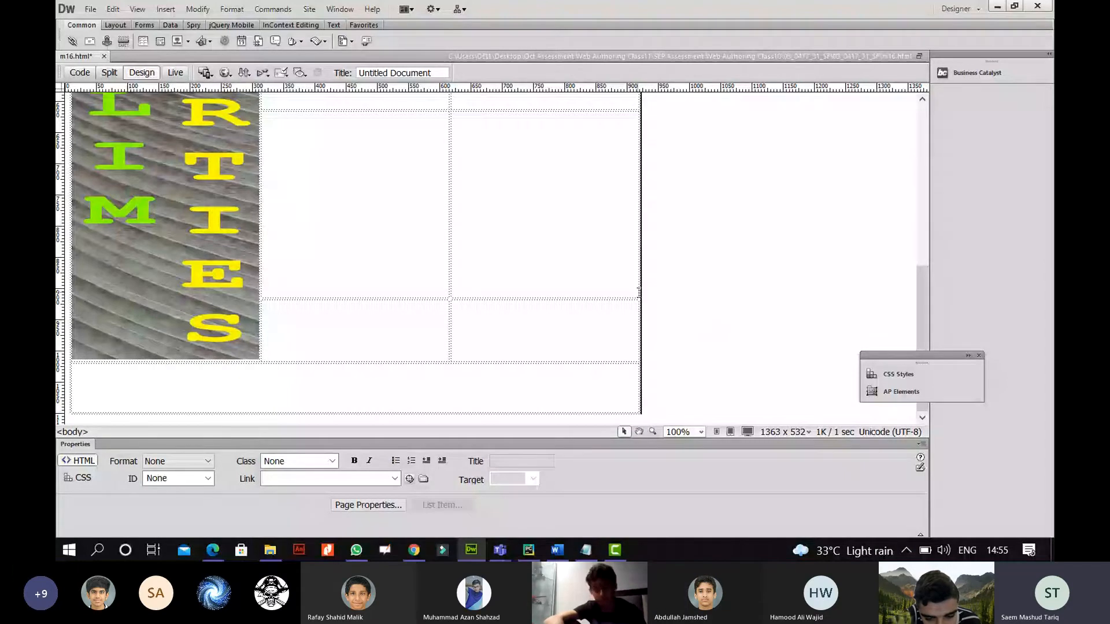
left_click(640, 291)
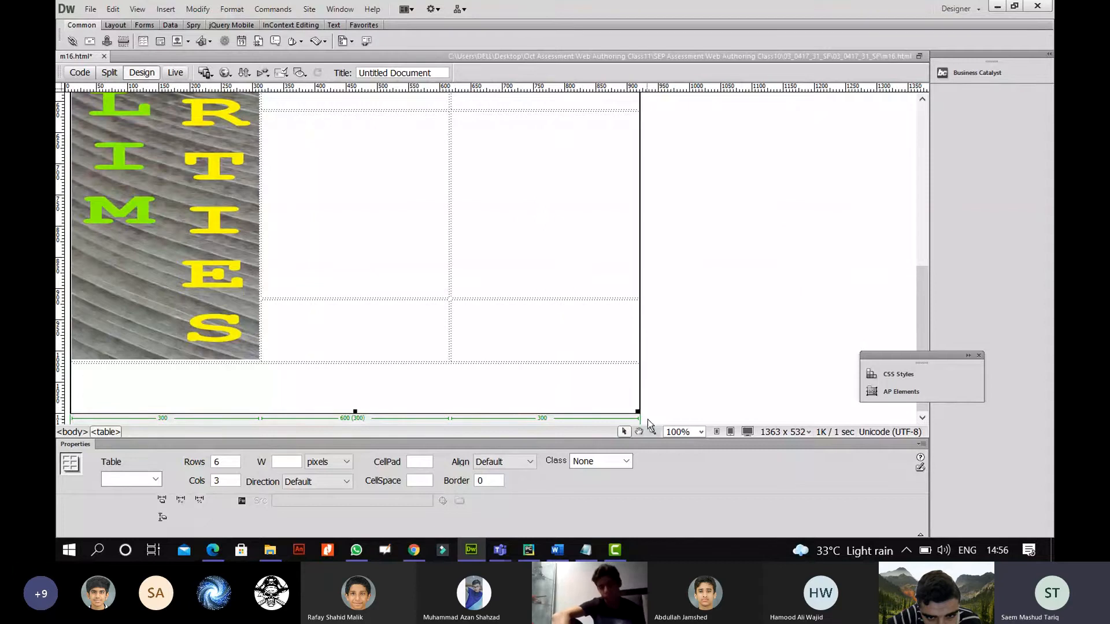
left_click(597, 229)
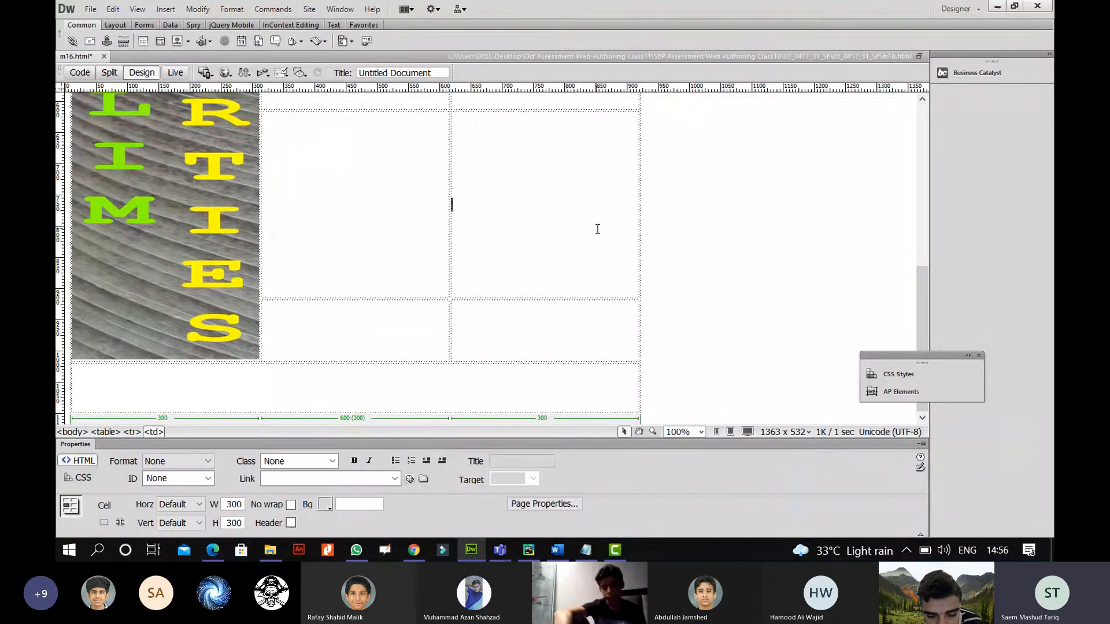
scroll(562, 259, "up", 10)
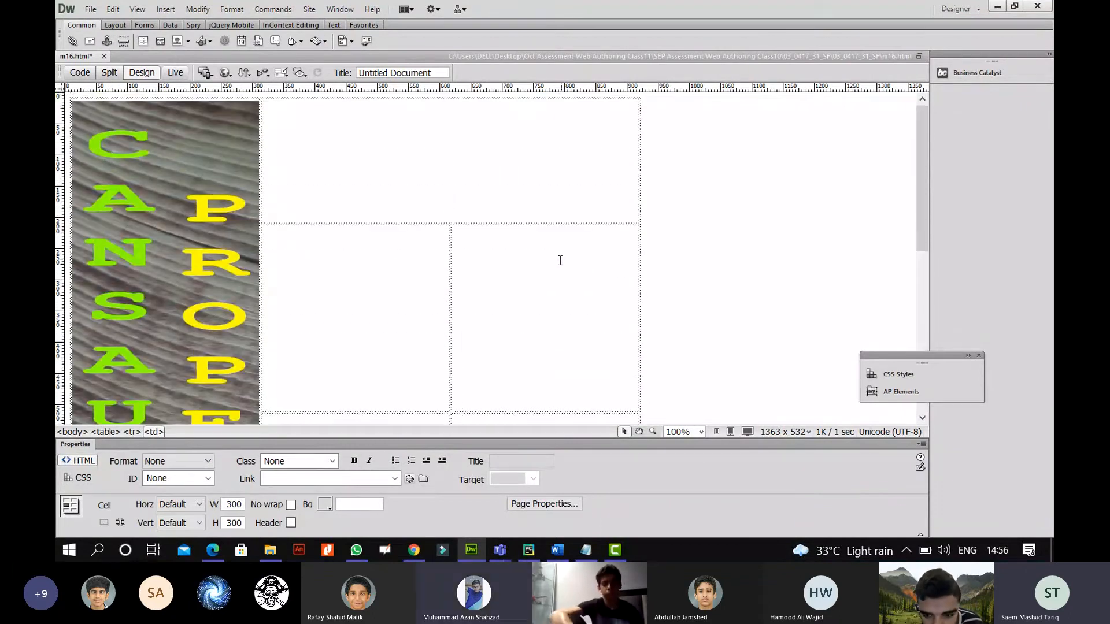
Tick question 2's [1] mark on the task sheet PDF.
left_click(213, 551)
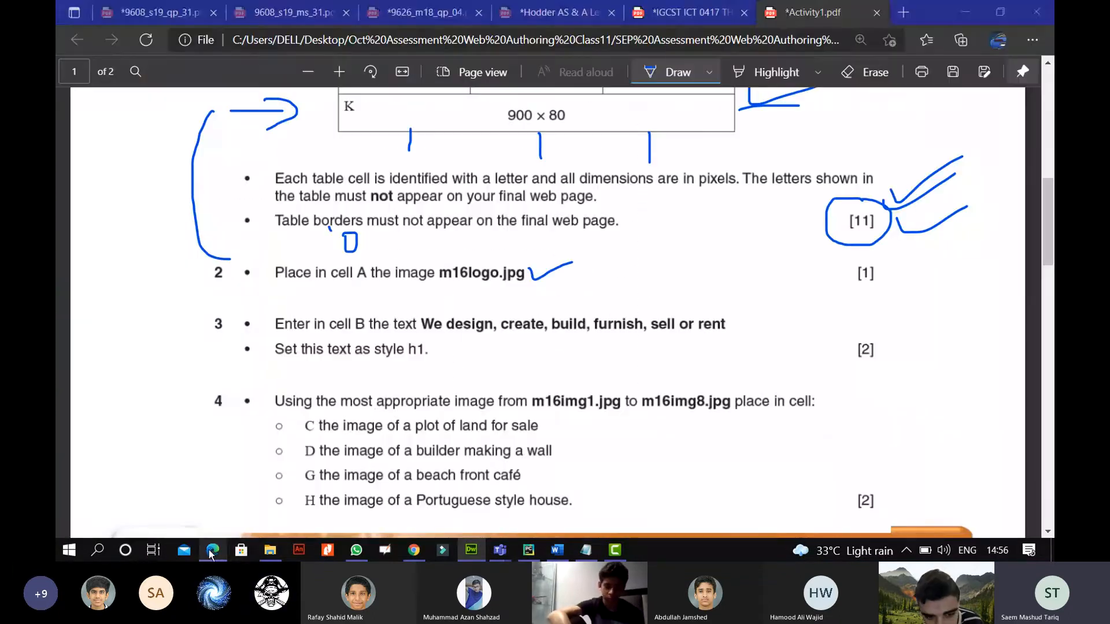
mouse_move(877, 270)
left_mouse_down()
mouse_move(883, 280)
mouse_move(920, 256)
left_mouse_up()
scroll(818, 281, "down", 1)
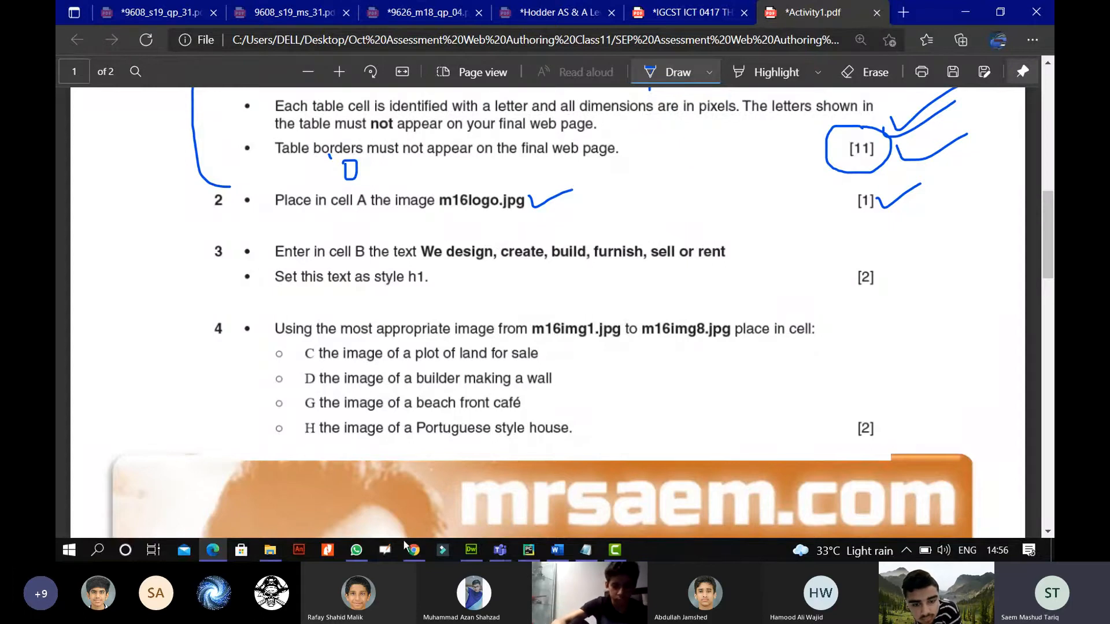
Recheck the task sheet, then go back to the m16 page in Dreamweaver.
left_click(468, 554)
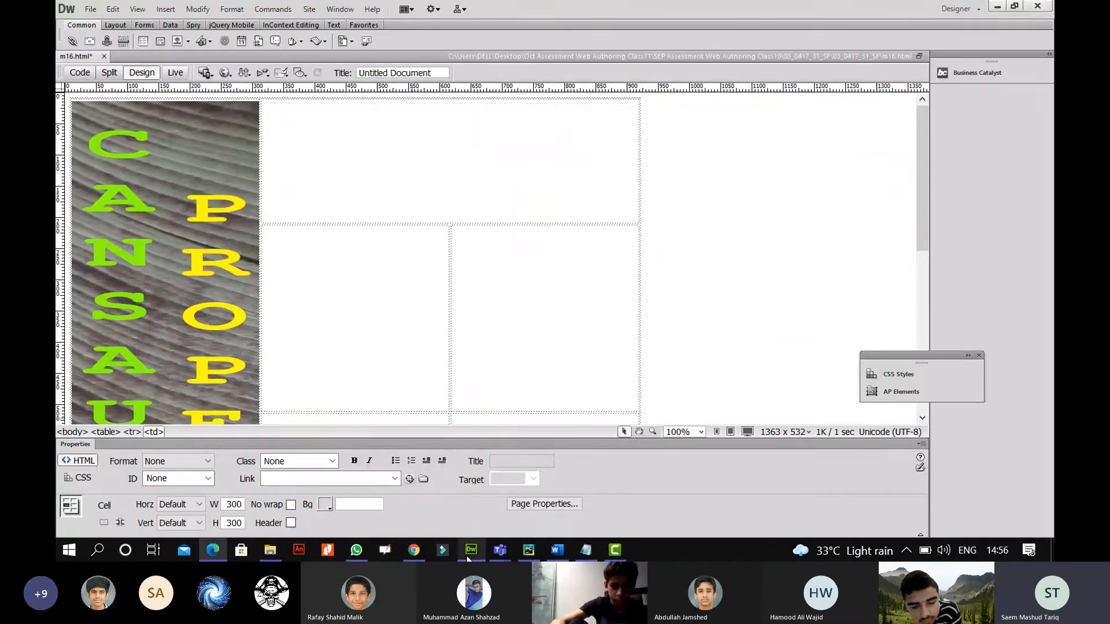
key("alt+Tab")
scroll(529, 367, "down", 6)
scroll(532, 365, "up", 6)
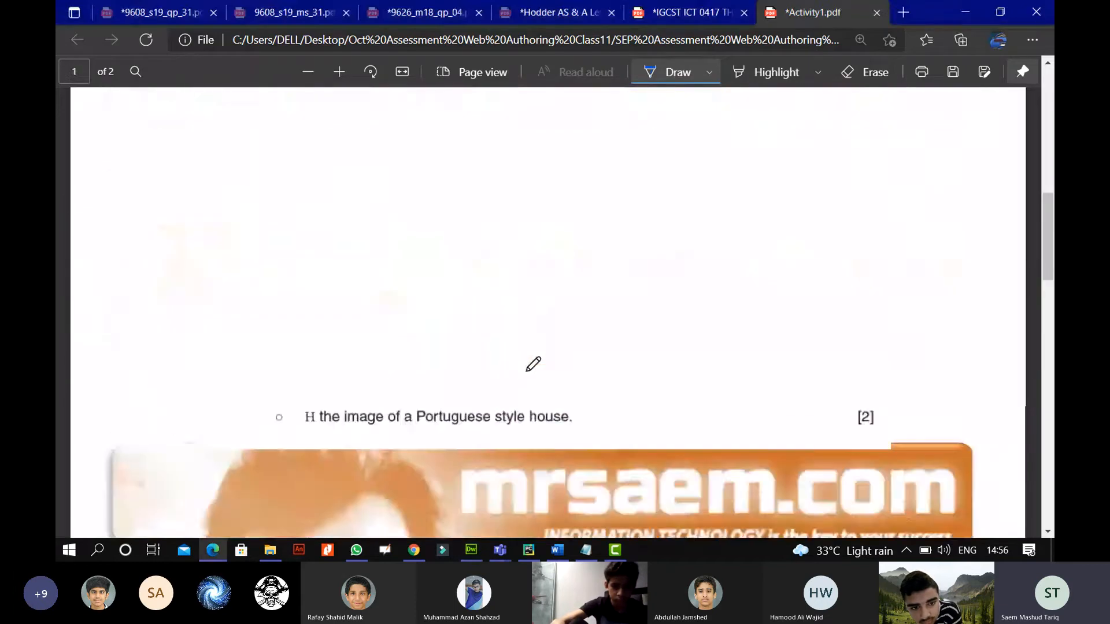
scroll(531, 364, "up", 5)
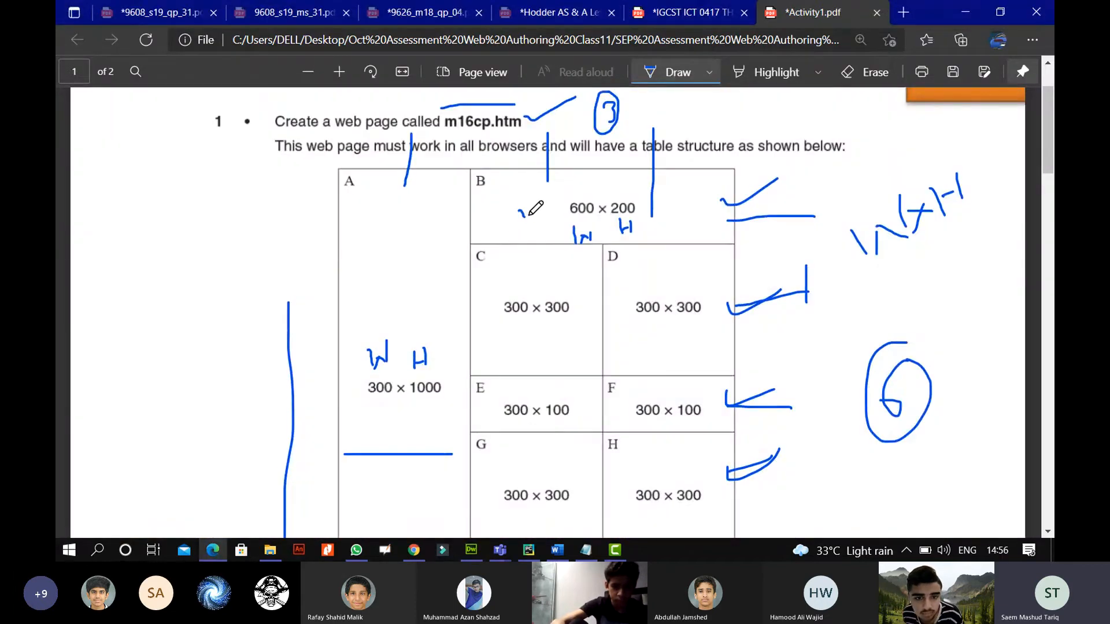
scroll(488, 324, "down", 10)
scroll(466, 374, "up", 1)
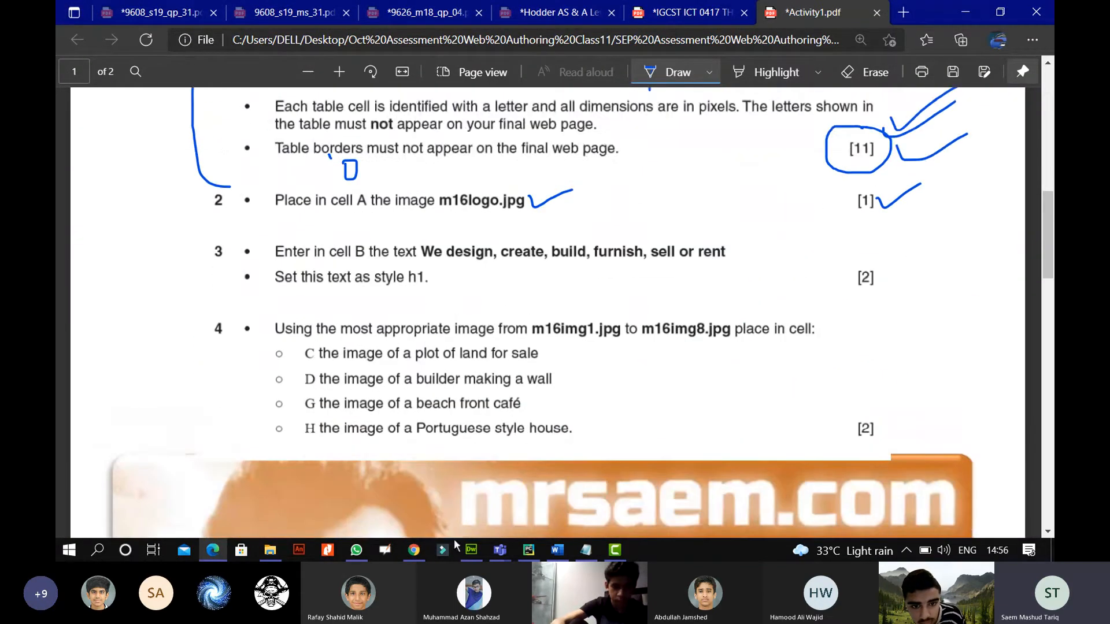
left_click(471, 550)
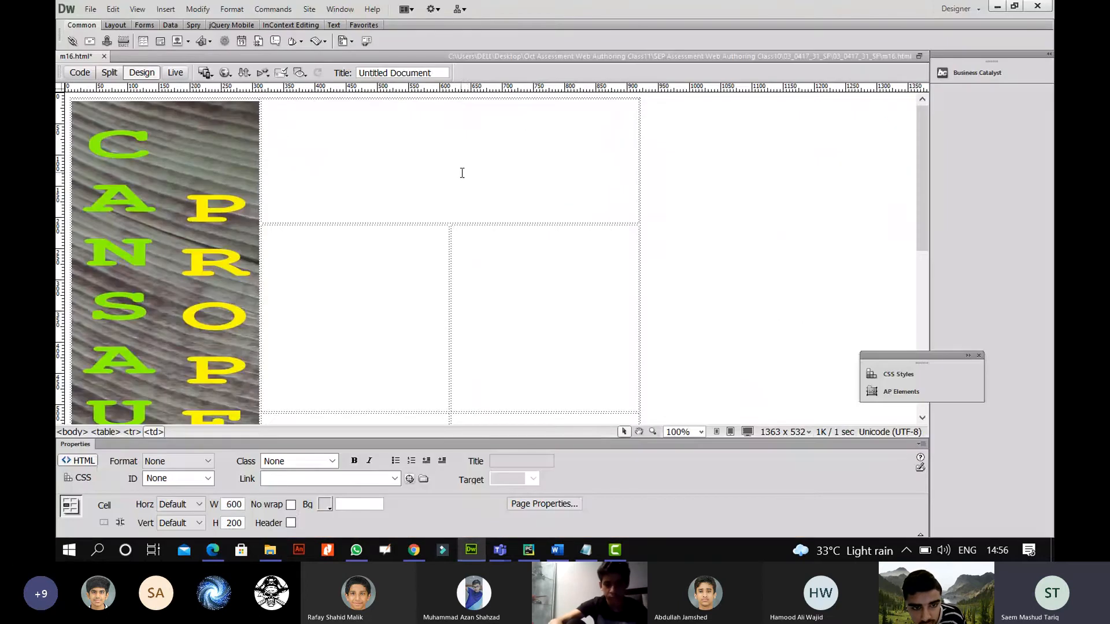
Type 'WE DESIGN BLAH BLAH' in cell B and format it as Heading 1.
type("WE")
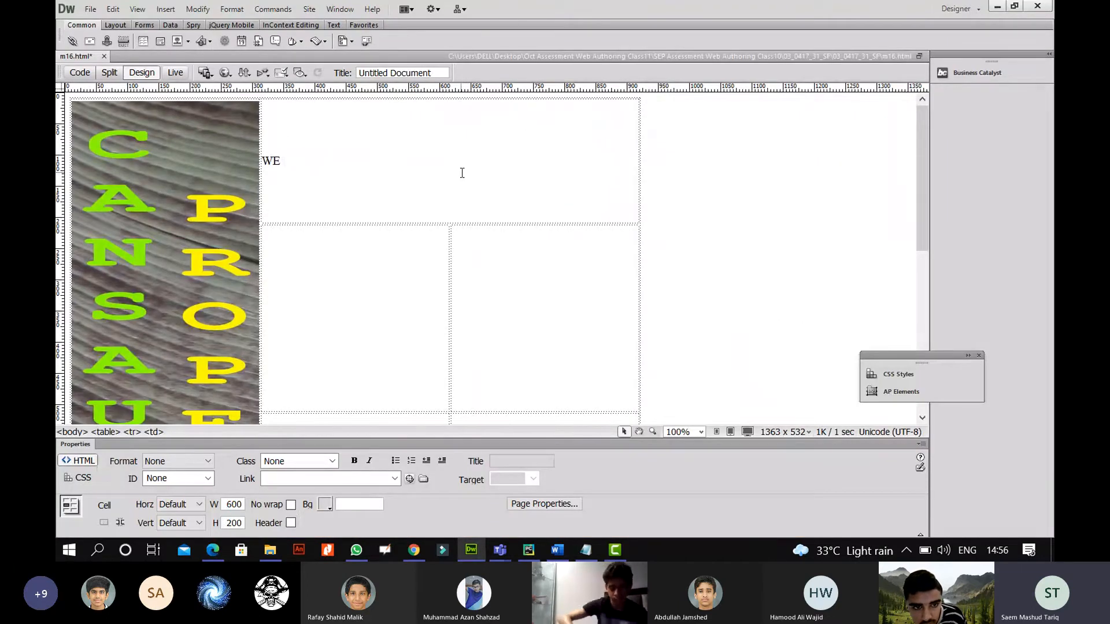
type(" DESIGN")
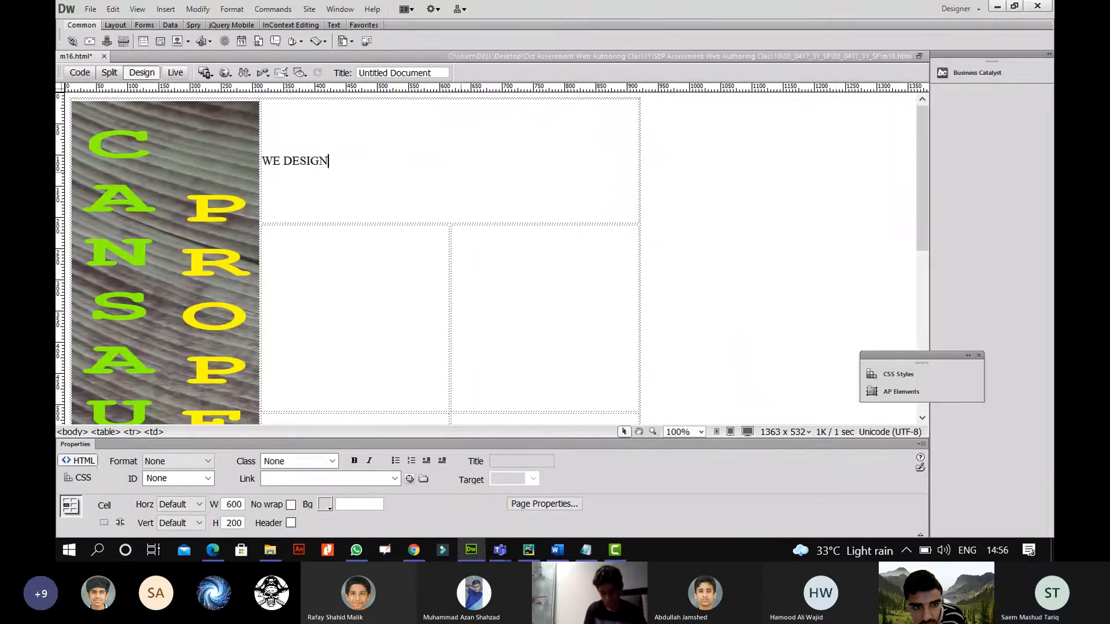
type(" BLAH B")
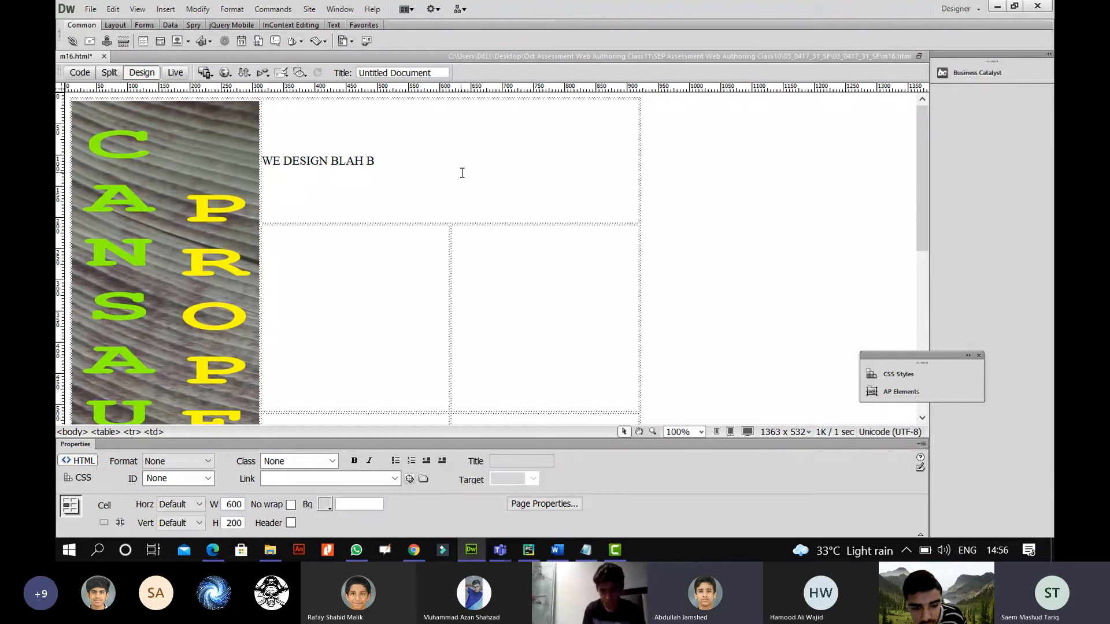
type("LAH")
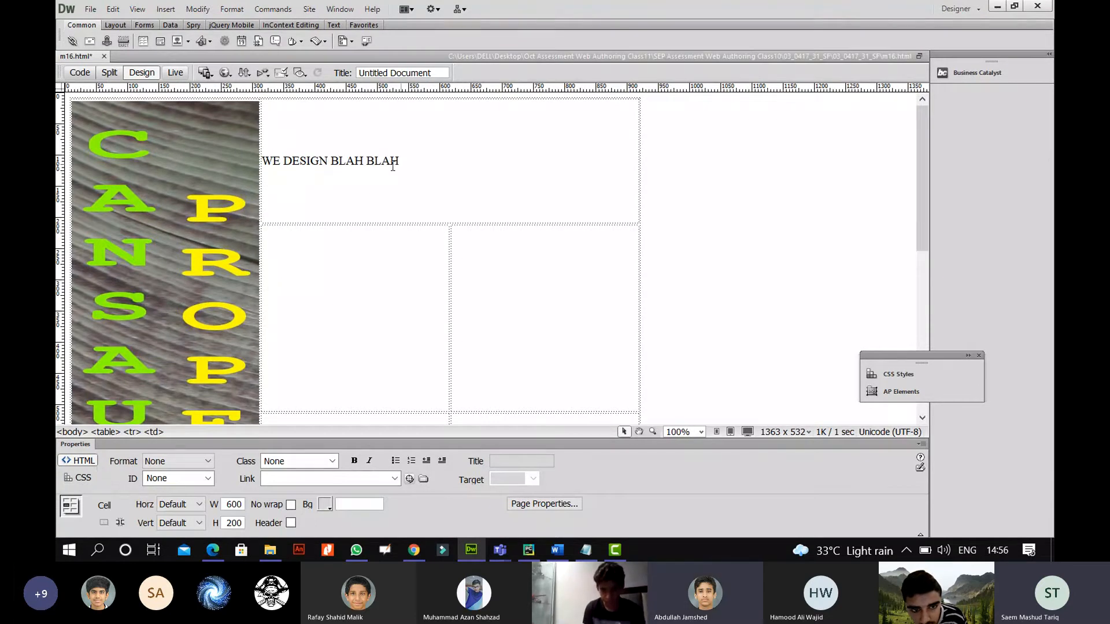
left_click(263, 163, "shift")
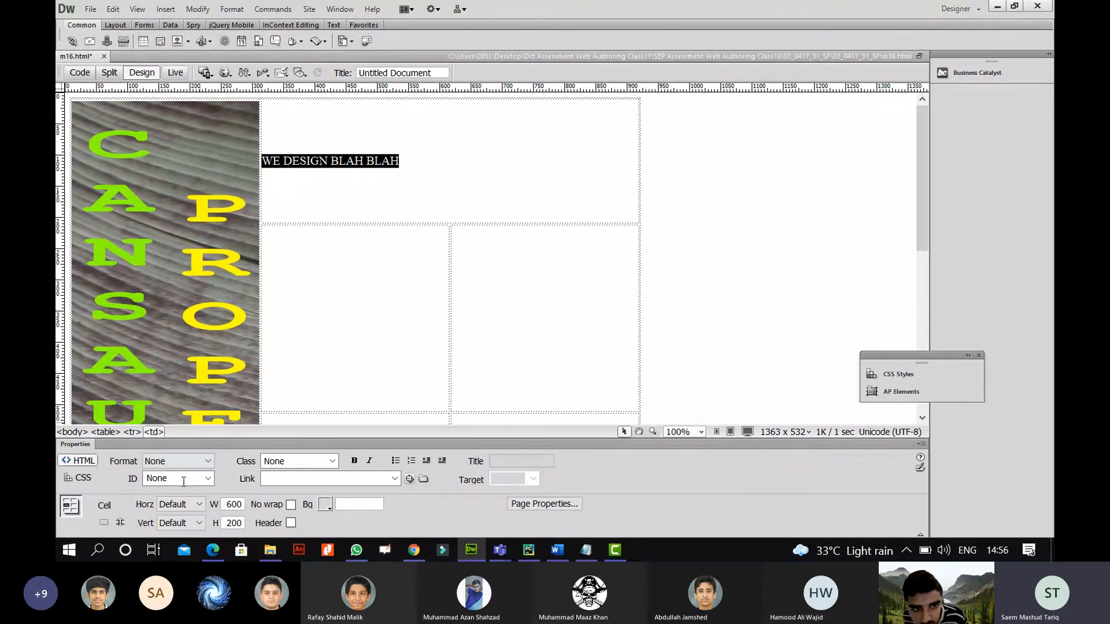
left_click(184, 460)
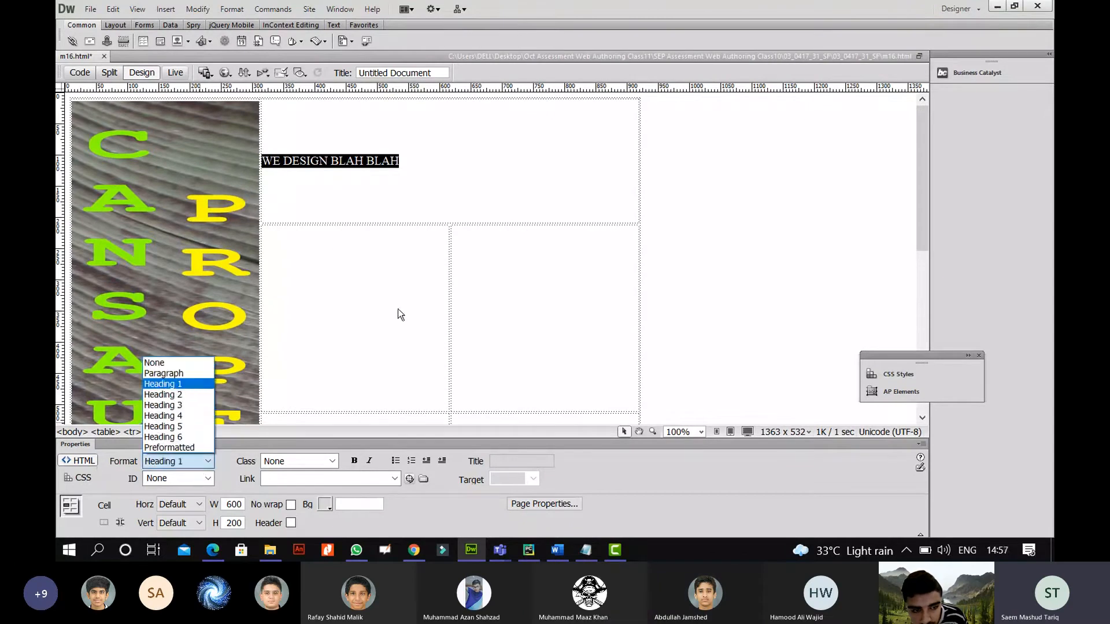
left_click(193, 385)
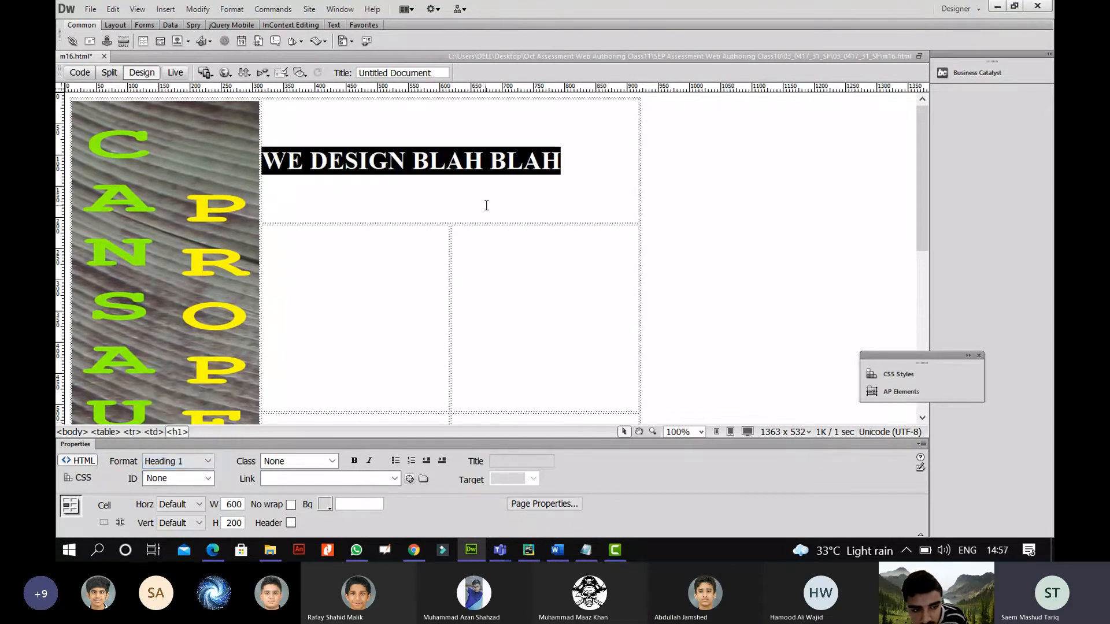
Tick question 3's text and h1 requirements and circle its [2] mark.
left_click(213, 549)
left_click_drag(426, 273, 456, 270)
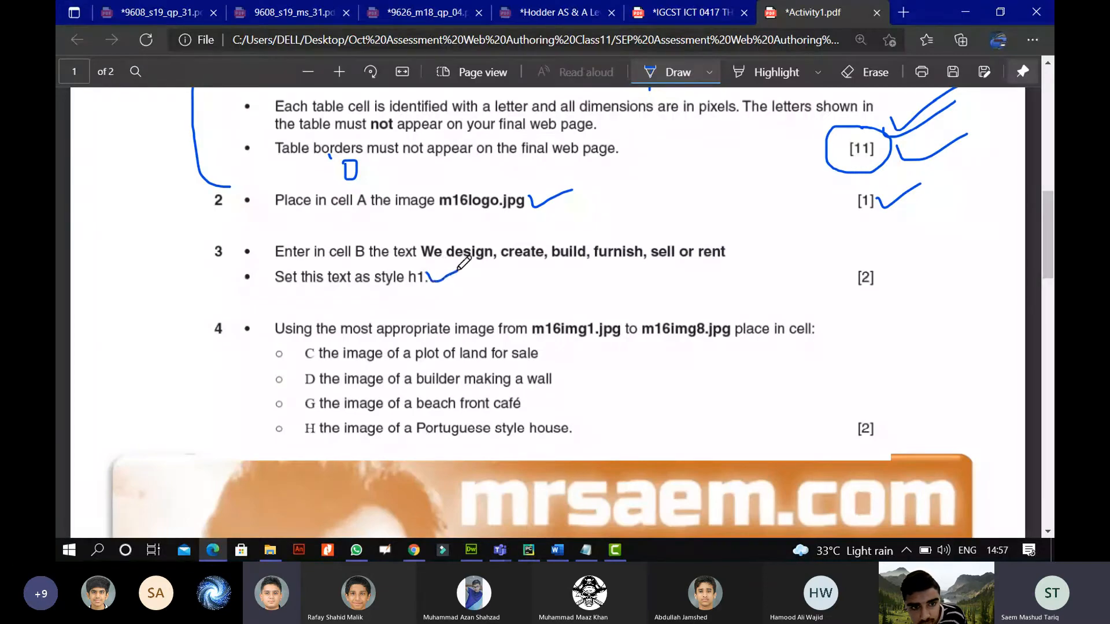
left_click_drag(731, 258, 768, 240)
mouse_move(875, 255)
left_mouse_down()
mouse_move(850, 287)
mouse_move(877, 257)
left_mouse_up()
left_click_drag(887, 267, 992, 209)
Draw a tick beside question 4 in the task sheet margin.
scroll(784, 316, "down", 1)
scroll(785, 316, "down", 1)
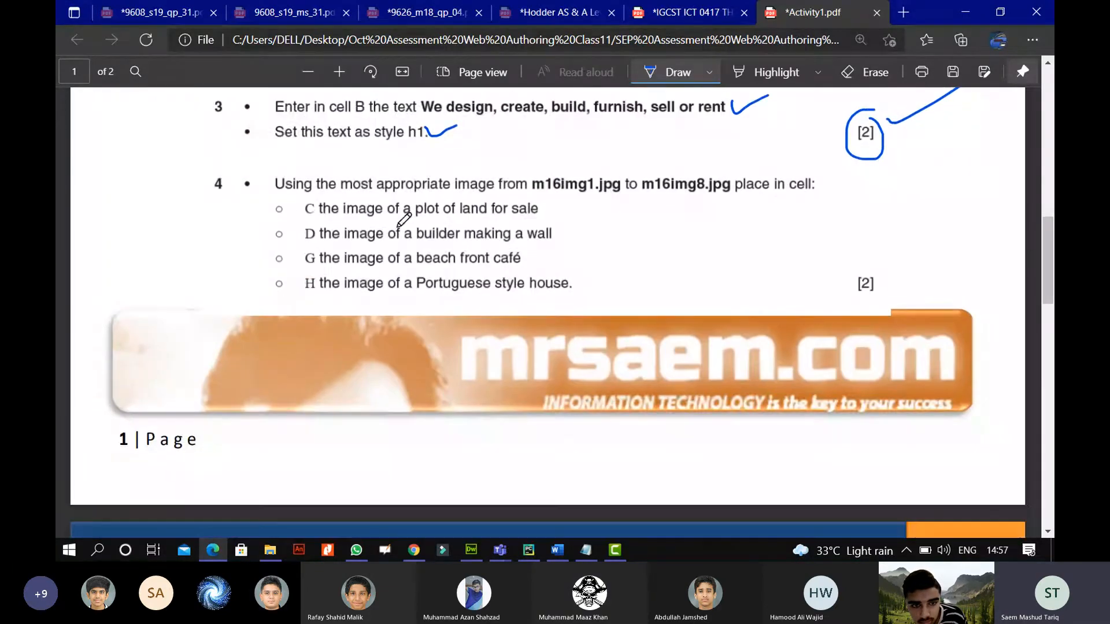
left_click_drag(217, 171, 237, 161)
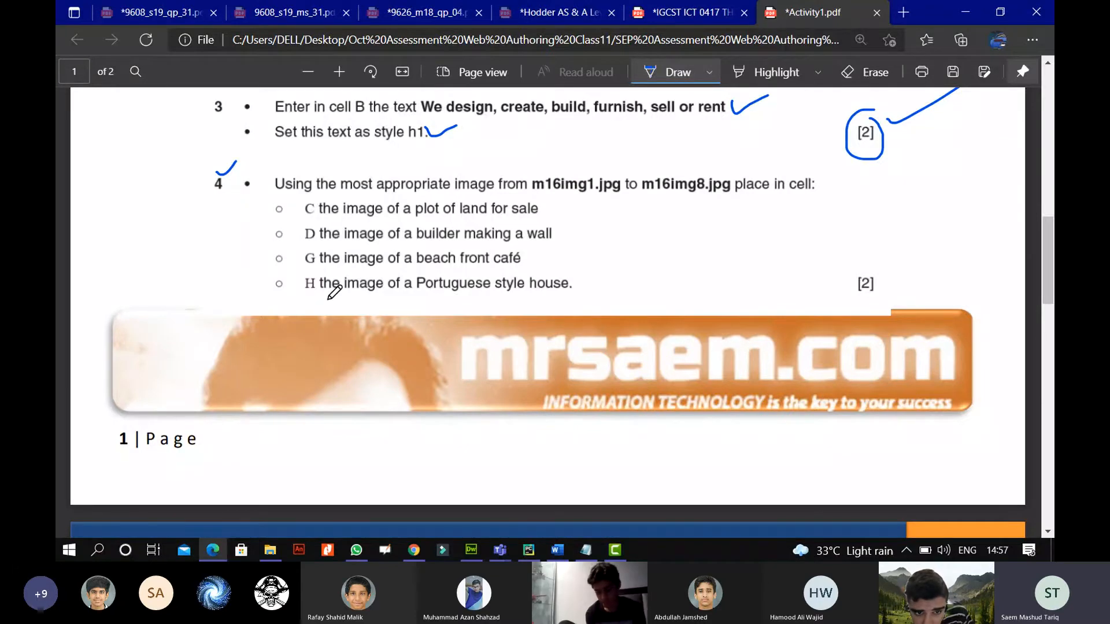
left_click(207, 554)
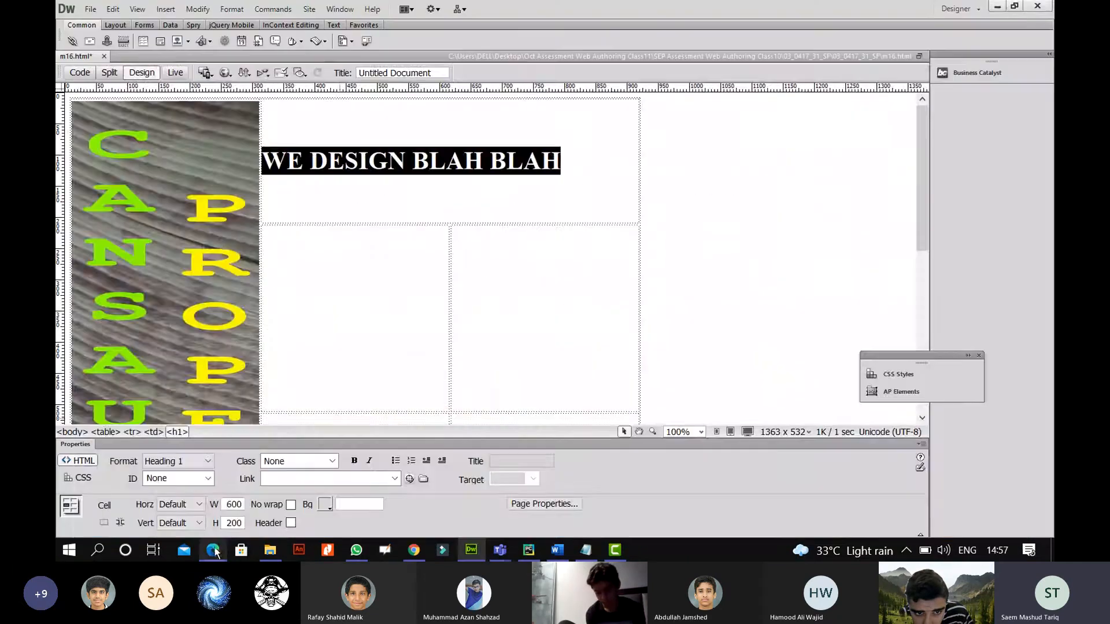
left_click(207, 554)
scroll(514, 232, "up", 15)
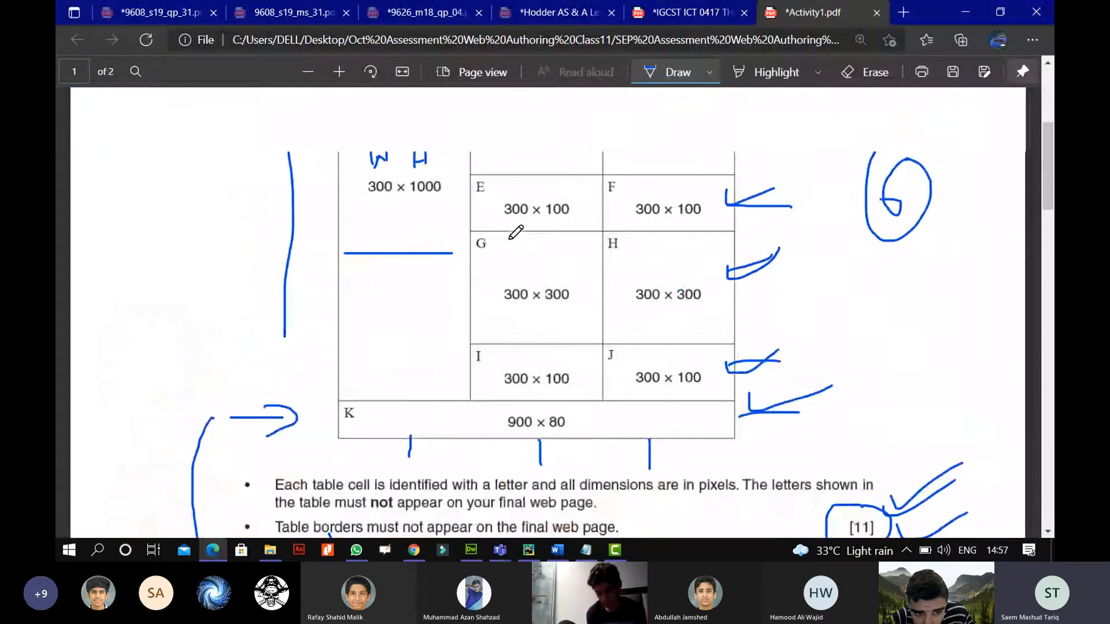
scroll(510, 238, "down", 2)
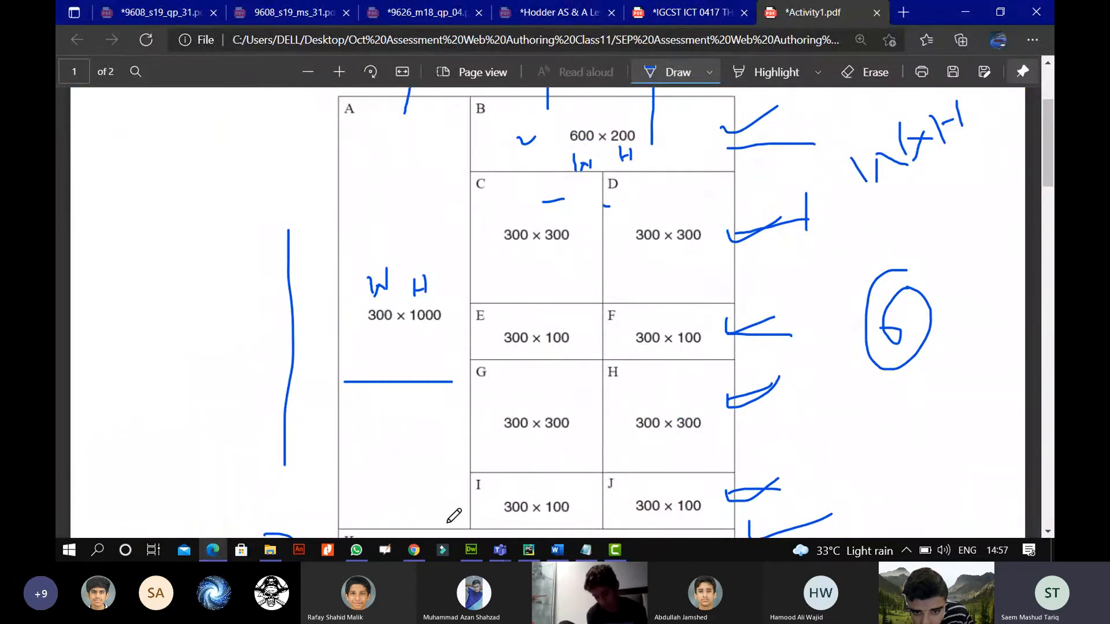
Underline cell C's land-for-sale image line in question 4.
left_click(471, 550)
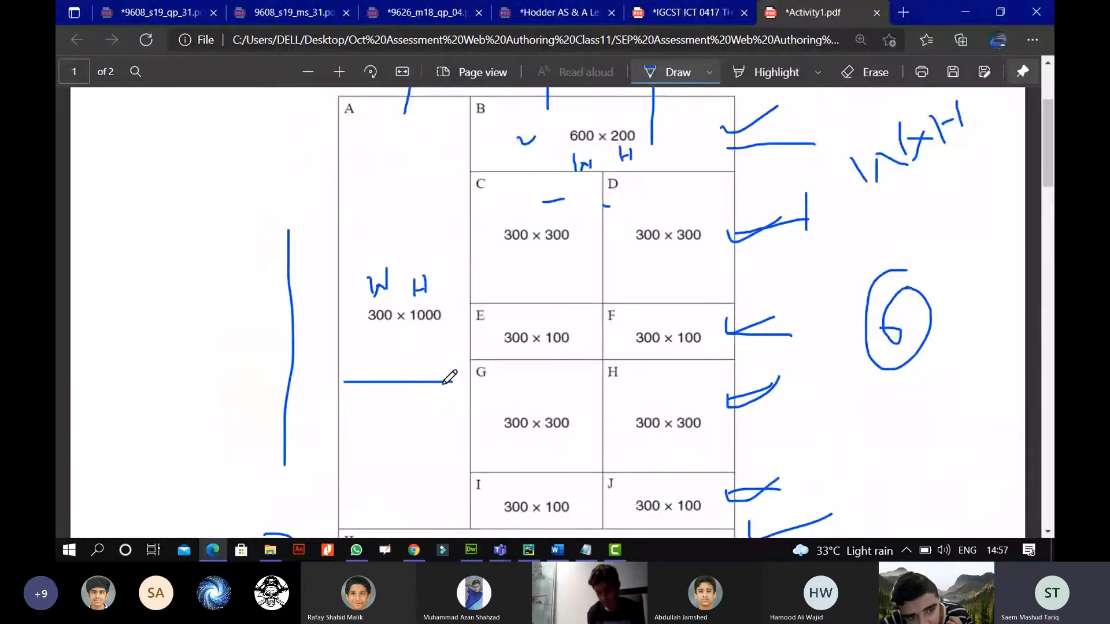
left_click(213, 550)
scroll(450, 377, "down", 8)
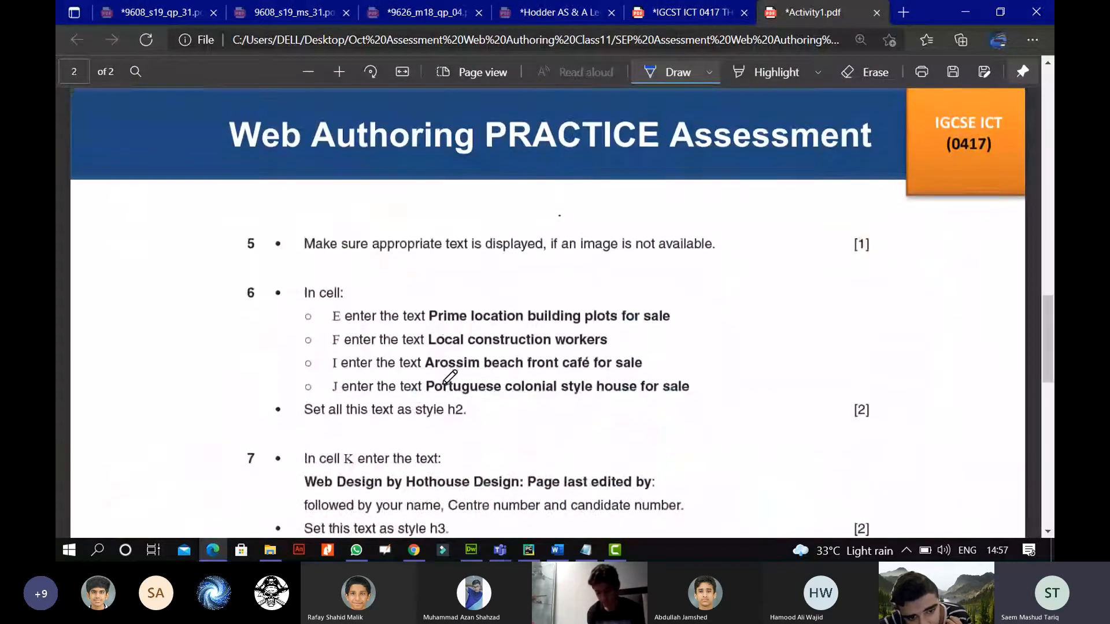
scroll(450, 377, "up", 10)
scroll(449, 377, "down", 3)
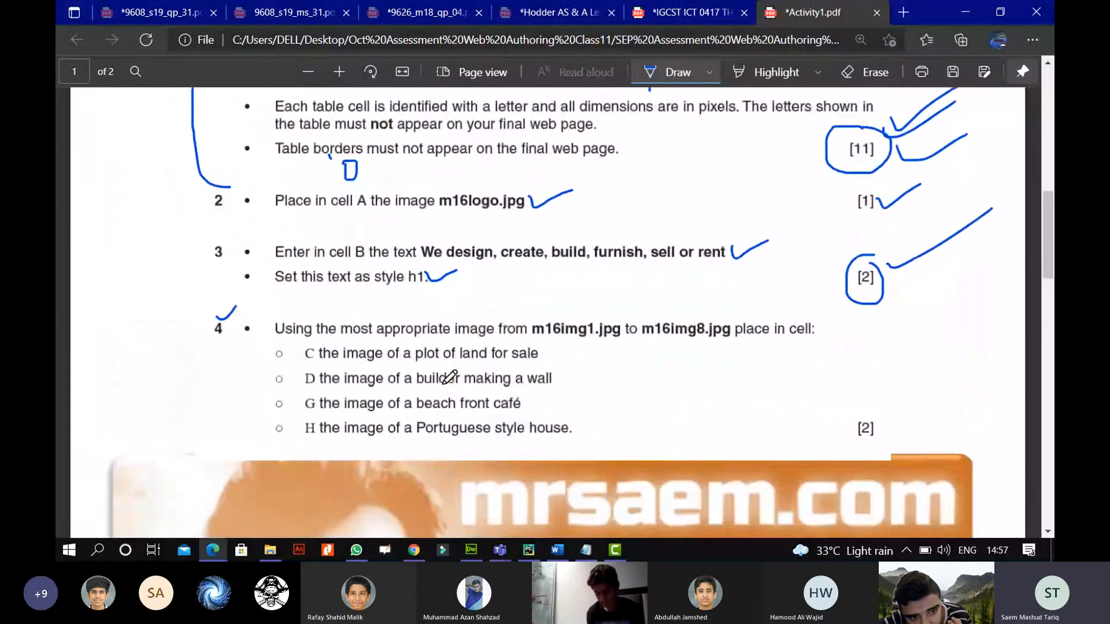
left_click_drag(302, 296, 319, 293)
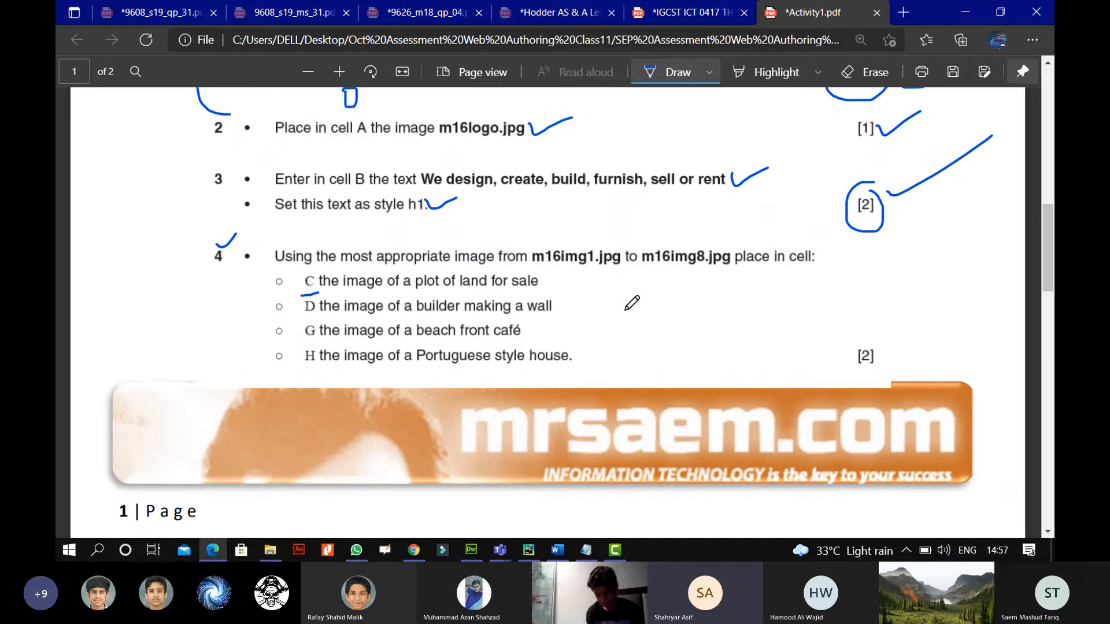
Underline the whole rule that cell letters must not appear.
scroll(626, 308, "up", 6)
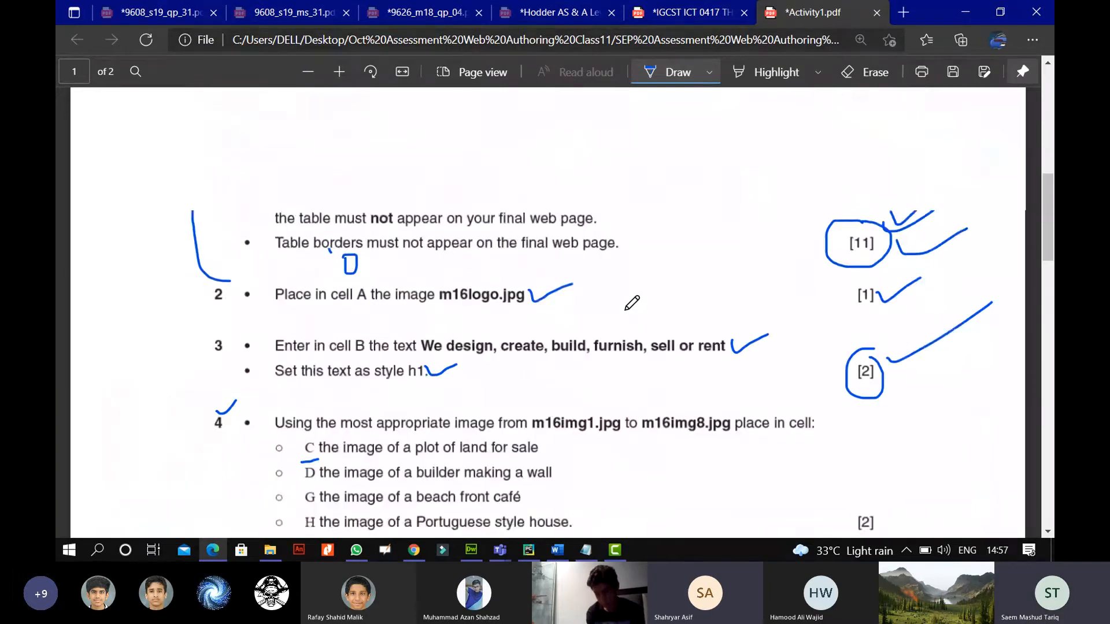
scroll(626, 309, "down", 3)
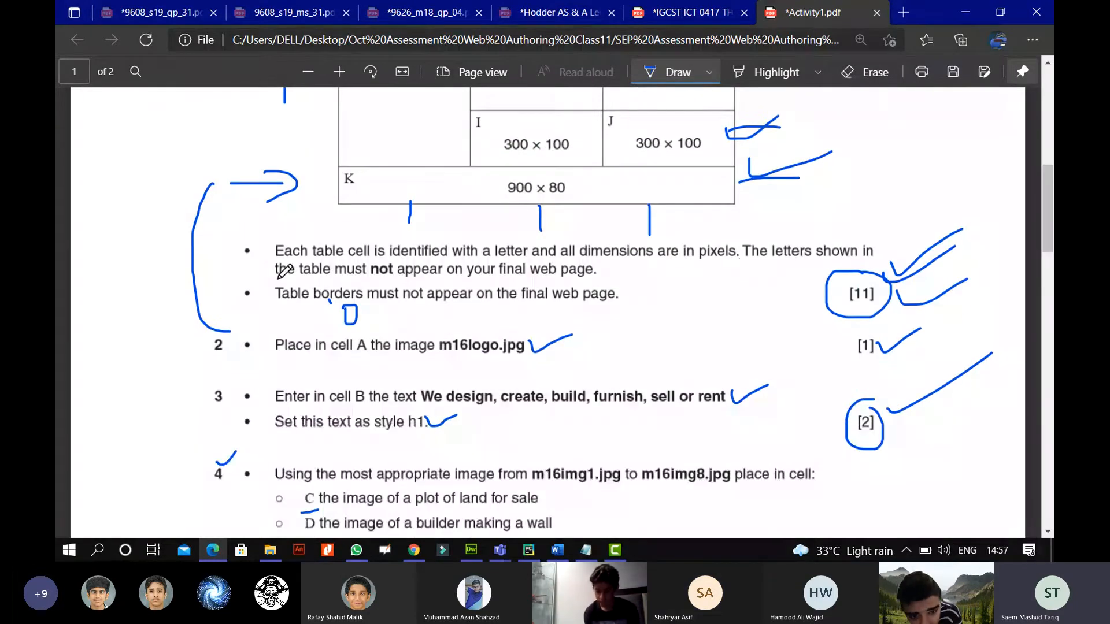
left_click_drag(745, 262, 872, 260)
left_click_drag(274, 284, 596, 278)
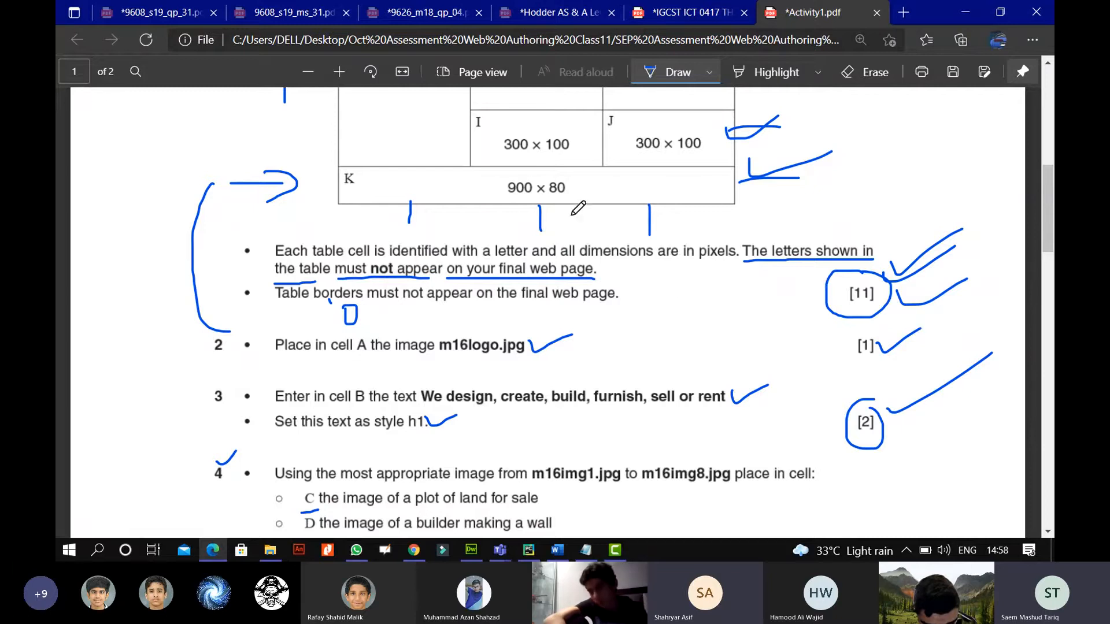
Circle the sizes of cells K (900 × 80), G and H (300 × 300), and J (300 × 100).
mouse_move(511, 179)
left_mouse_down()
mouse_move(498, 187)
mouse_move(560, 202)
mouse_move(529, 174)
mouse_move(501, 180)
left_mouse_up()
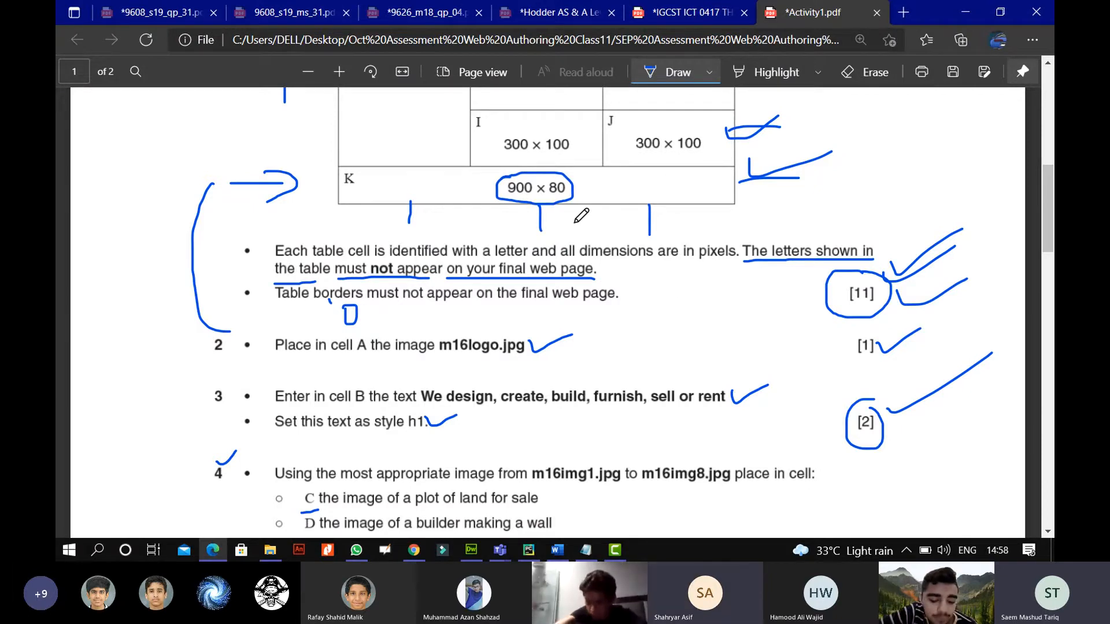
scroll(582, 215, "up", 1)
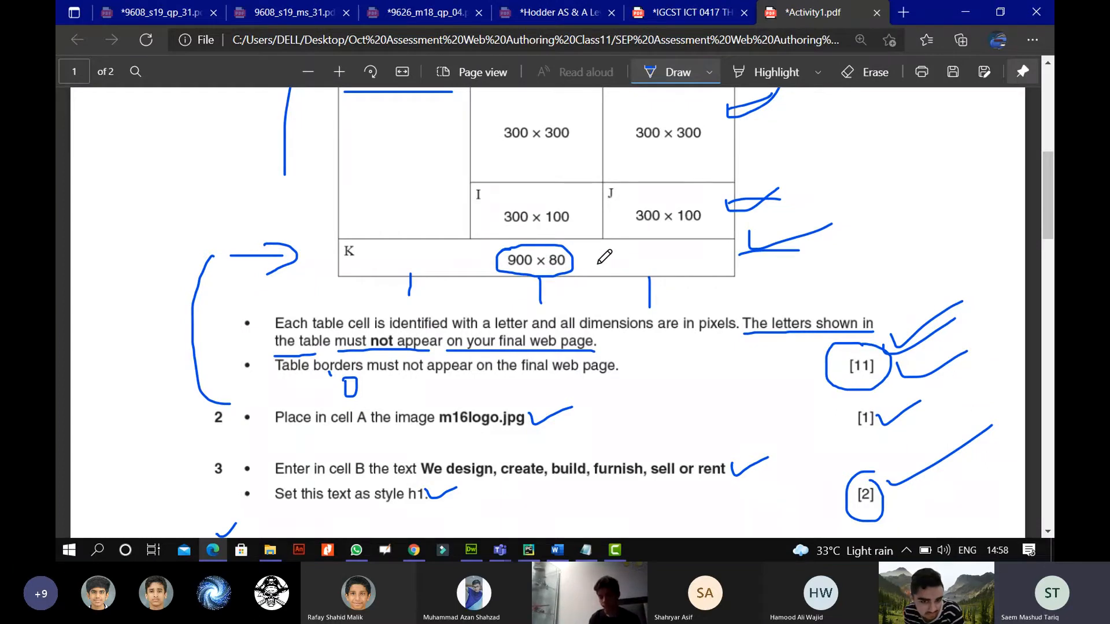
mouse_move(509, 115)
left_mouse_down()
mouse_move(501, 144)
mouse_move(579, 132)
mouse_move(508, 116)
left_mouse_up()
mouse_move(650, 111)
left_mouse_down()
mouse_move(633, 145)
mouse_move(712, 130)
mouse_move(631, 112)
left_mouse_up()
mouse_move(645, 207)
left_mouse_down()
mouse_move(688, 225)
mouse_move(711, 205)
mouse_move(636, 203)
left_mouse_up()
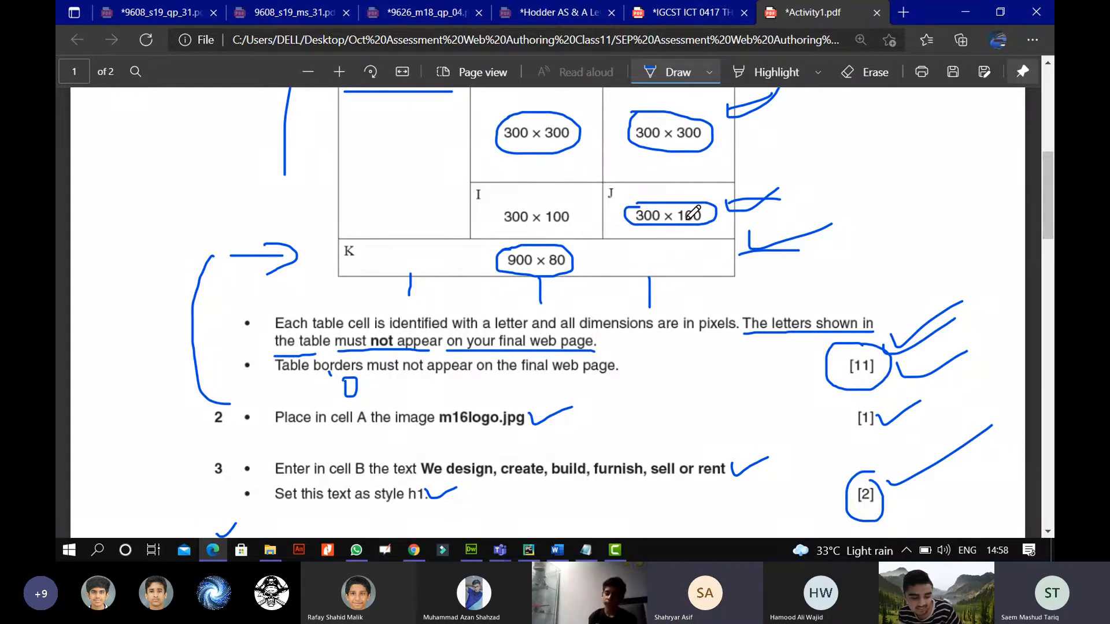
Mark cell K with a small arrow and box the word 'pixels' in the requirements.
scroll(592, 210, "up", 8)
scroll(592, 209, "down", 2)
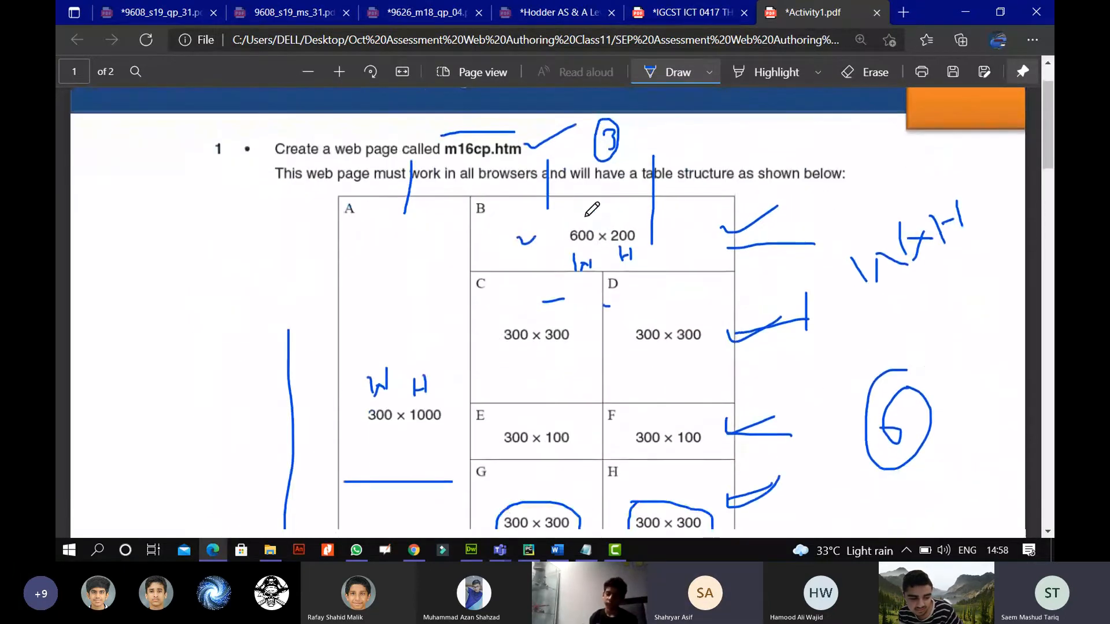
scroll(592, 209, "up", 1)
scroll(592, 210, "down", 6)
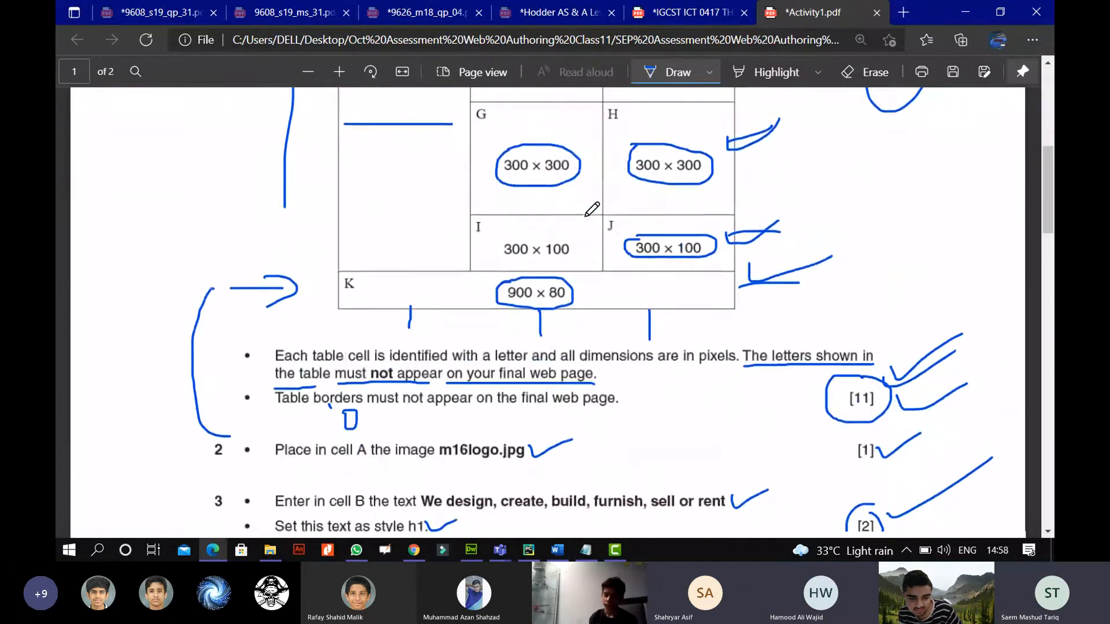
scroll(592, 209, "down", 3)
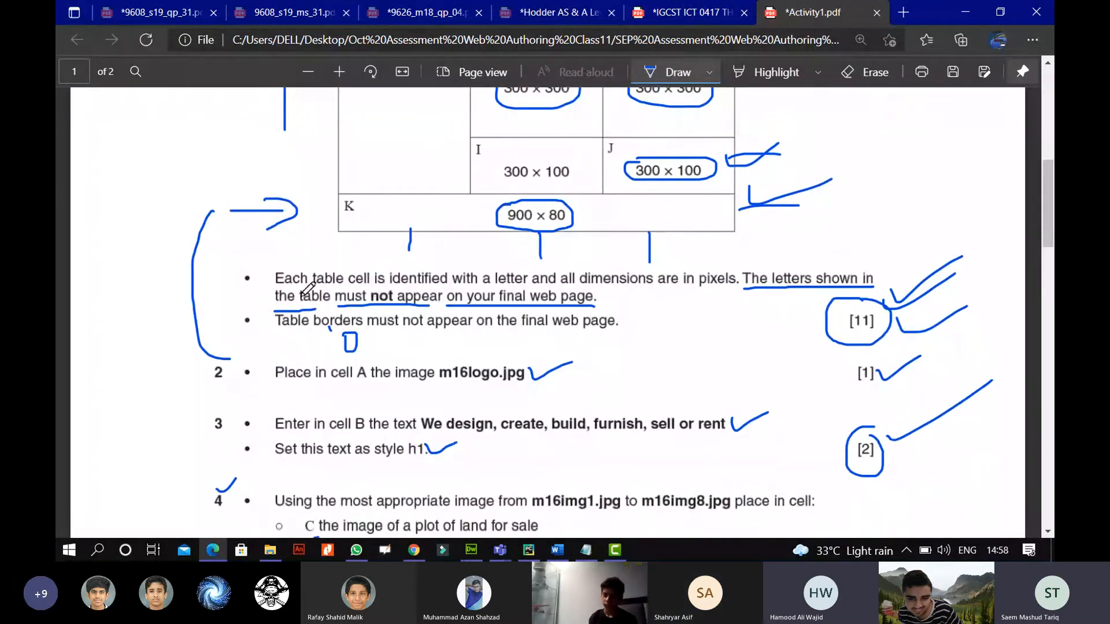
scroll(411, 277, "up", 1)
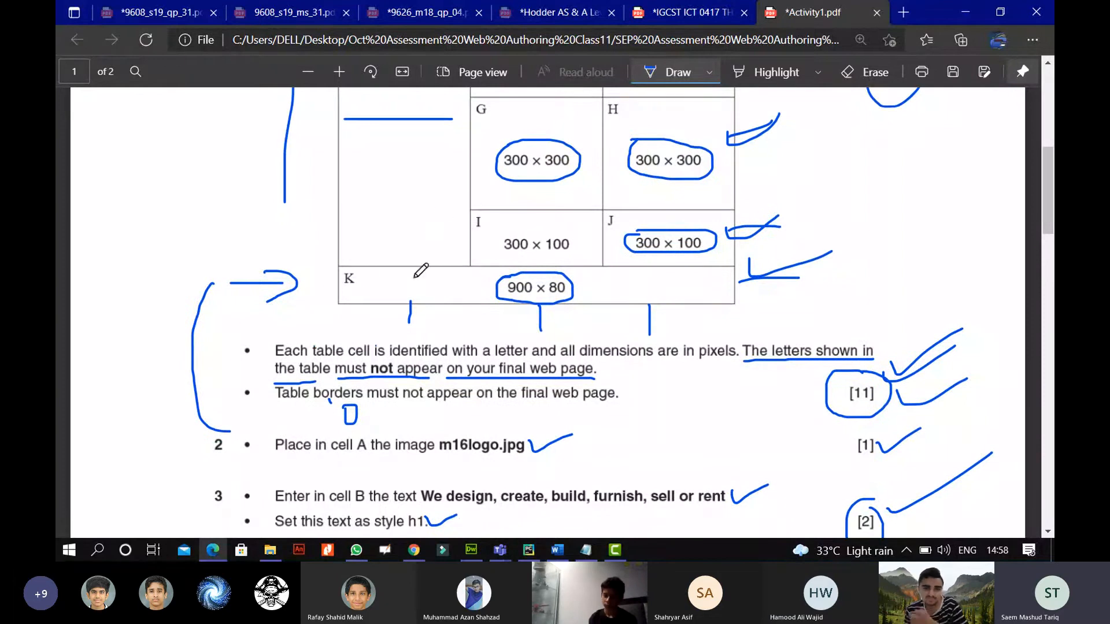
left_click_drag(388, 287, 405, 287)
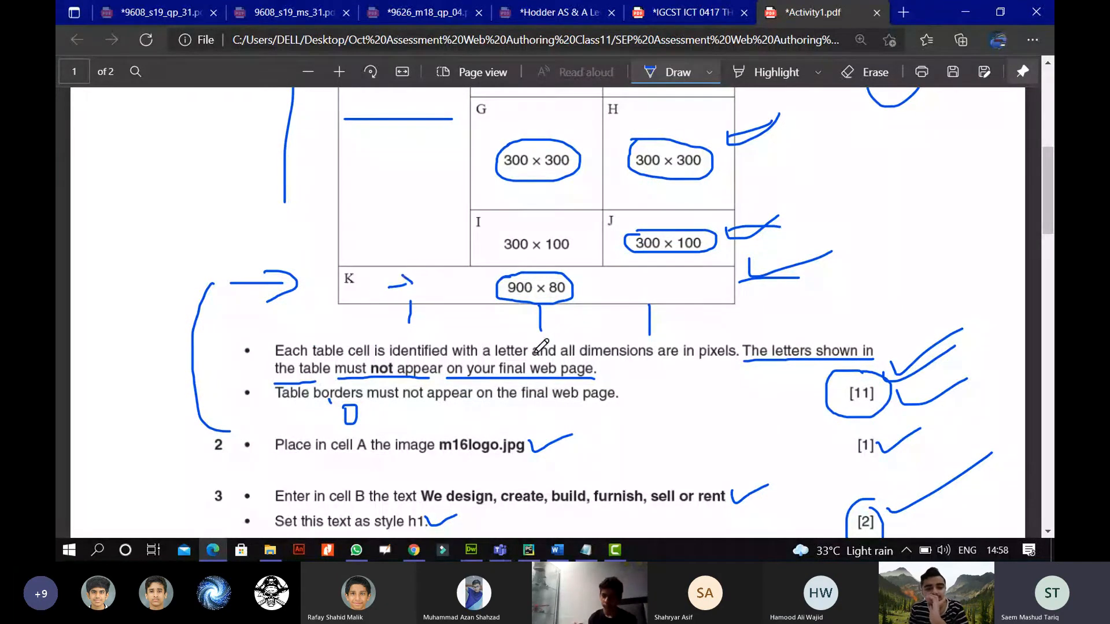
mouse_move(698, 361)
left_mouse_down()
mouse_move(736, 365)
mouse_move(740, 336)
mouse_move(697, 335)
mouse_move(696, 364)
left_mouse_up()
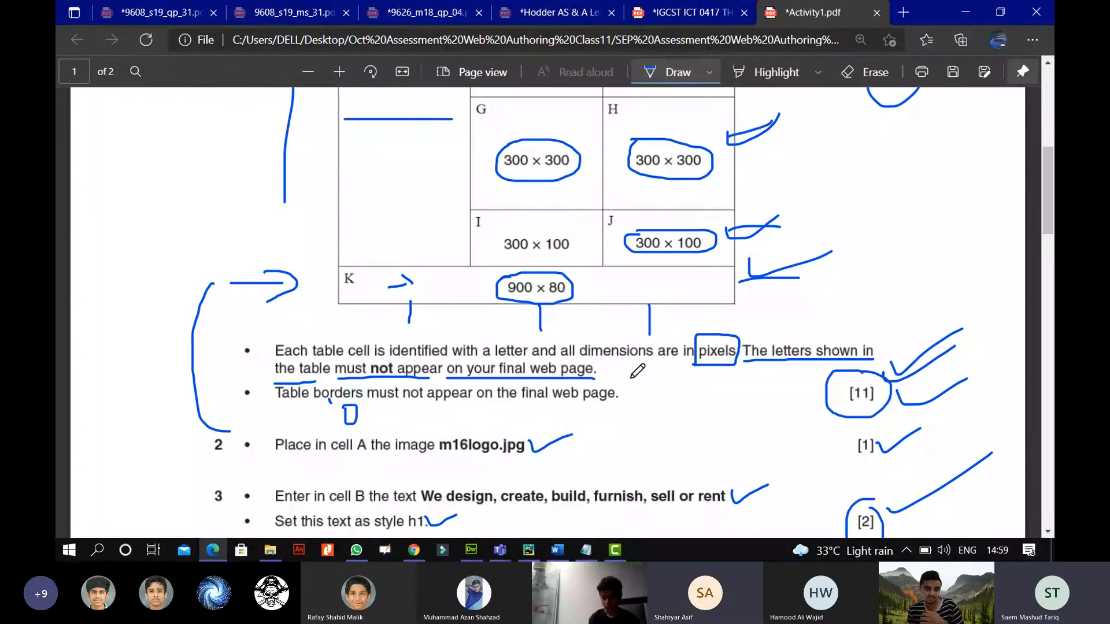
Draw a tall bracket beside item 4's image list for cells C, D, G and H.
scroll(637, 371, "down", 3)
scroll(638, 371, "down", 1)
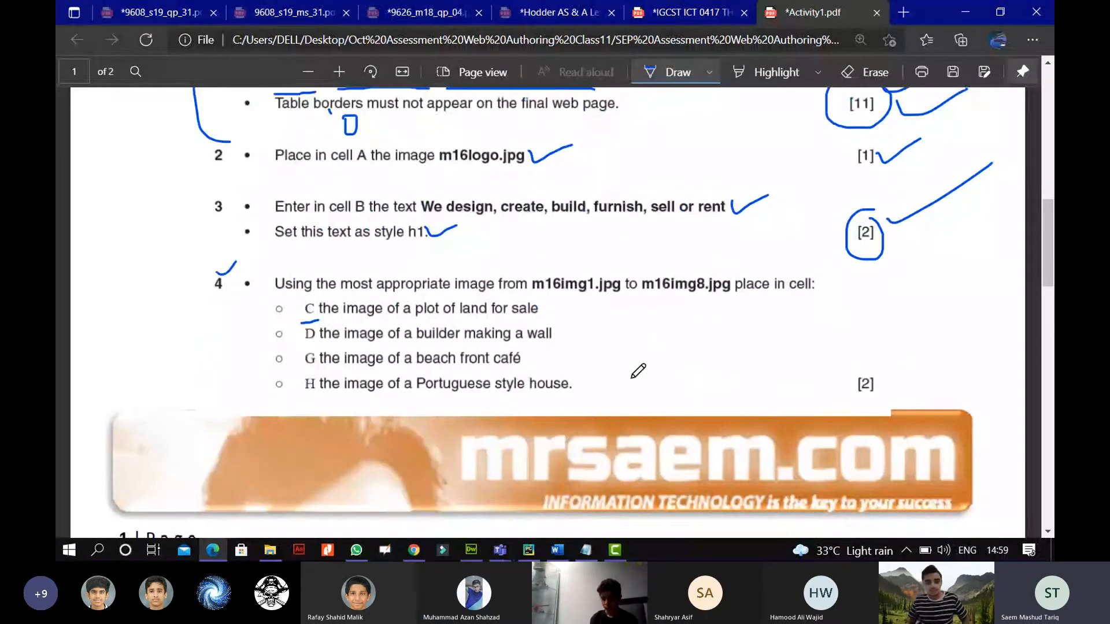
scroll(637, 372, "down", 1)
mouse_move(871, 206)
left_mouse_down()
mouse_move(895, 219)
mouse_move(895, 327)
left_mouse_up()
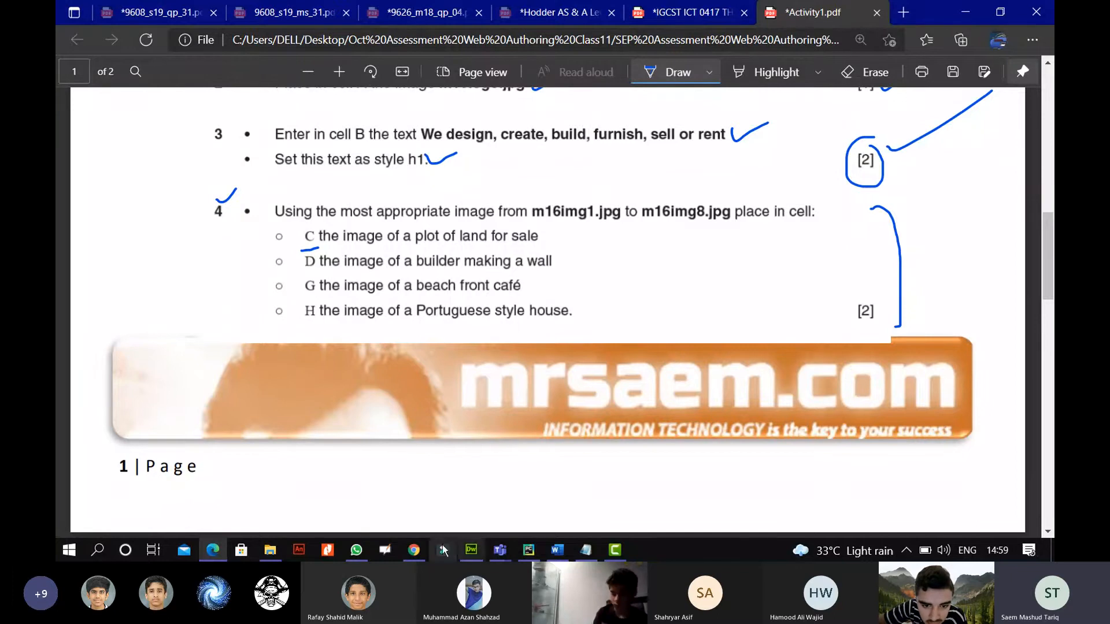
Insert m16img1.jpg, the plot-for-sale photo, into cell C at 300×300.
left_click(475, 552)
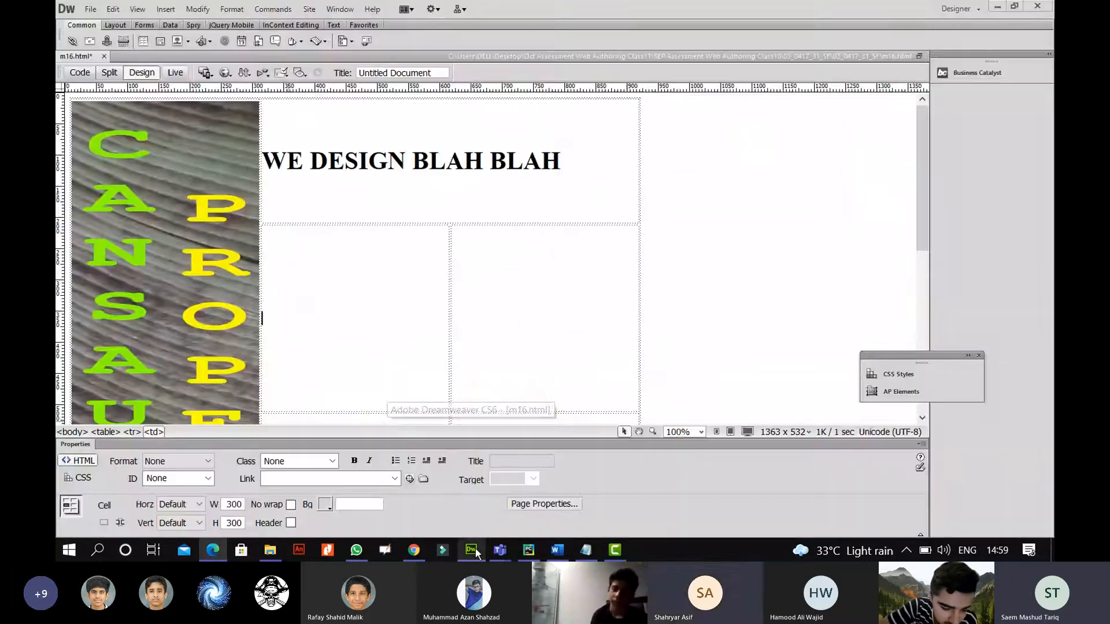
left_click(176, 42)
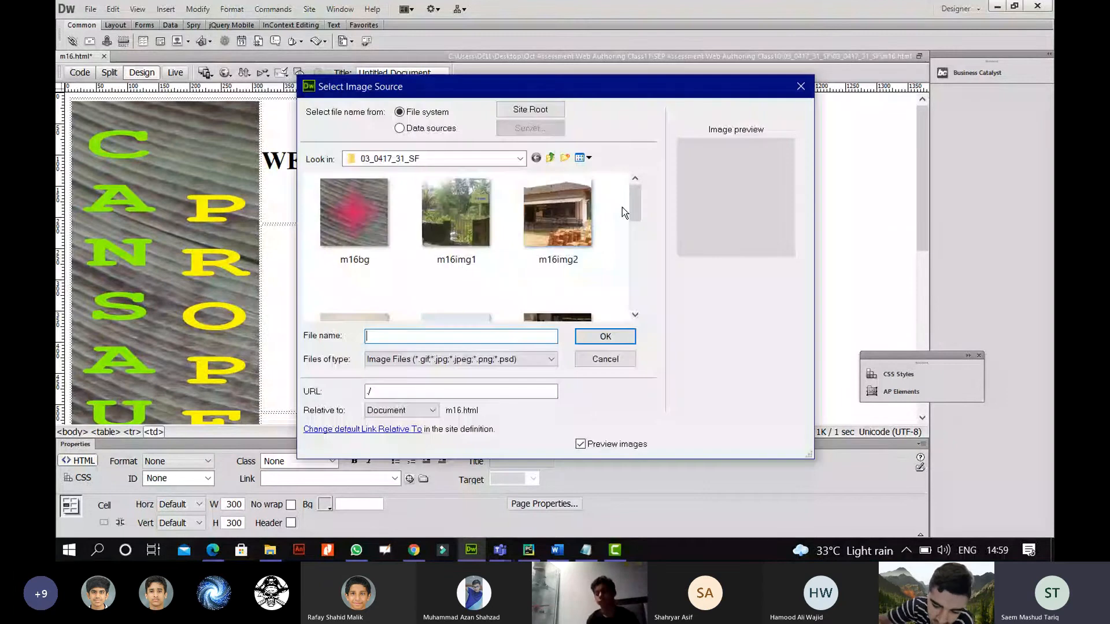
left_click(463, 226)
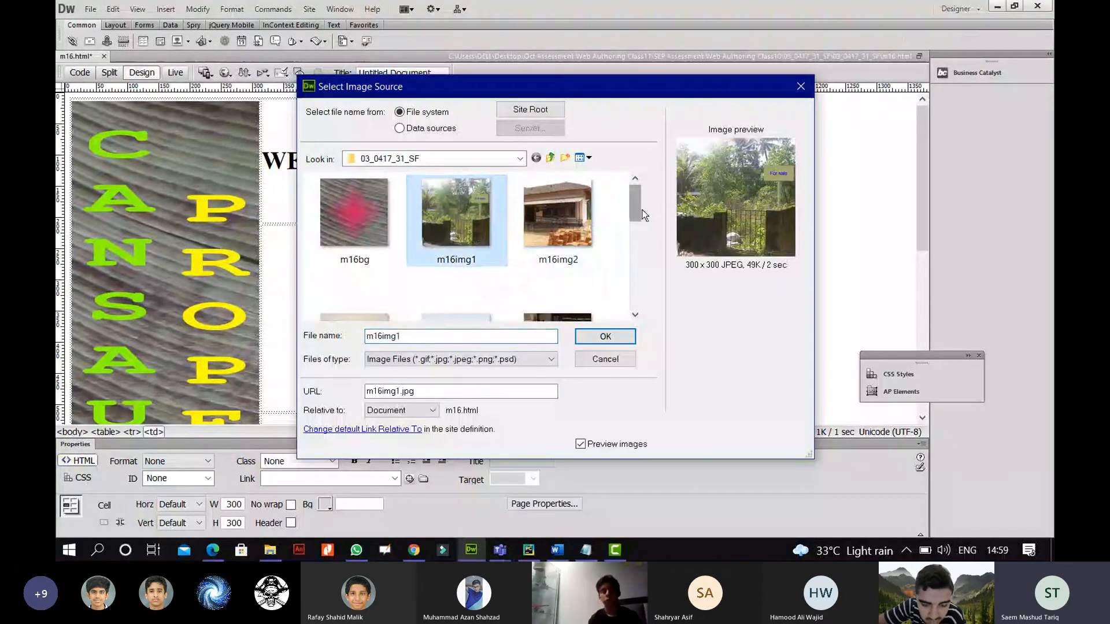
mouse_move(636, 203)
left_mouse_down()
mouse_move(623, 296)
mouse_move(622, 192)
left_mouse_up()
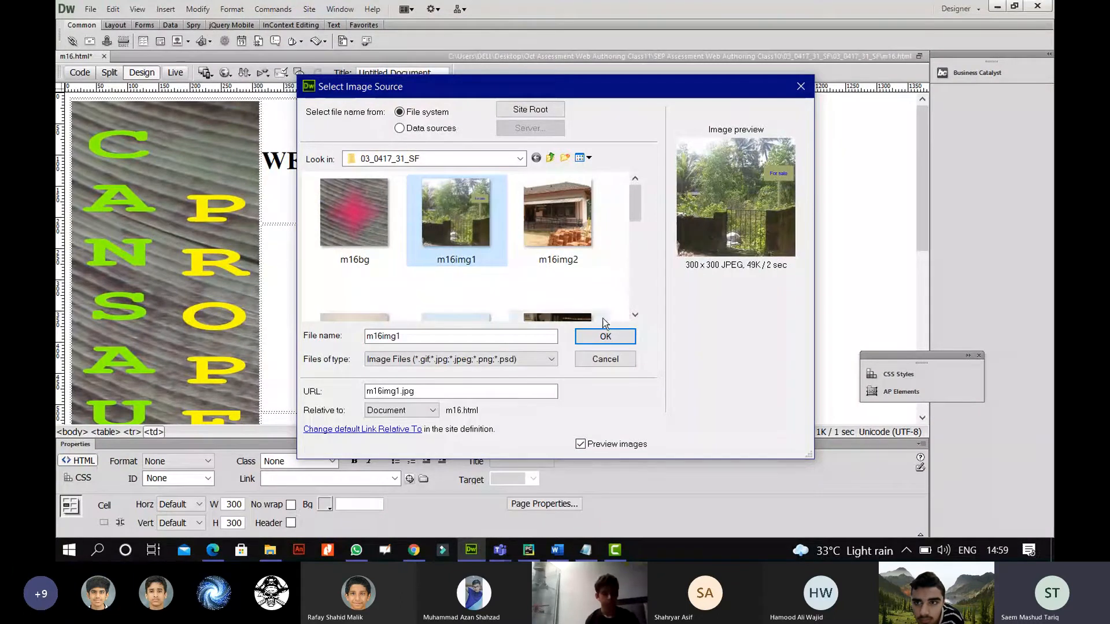
left_click(607, 335)
left_click(678, 230)
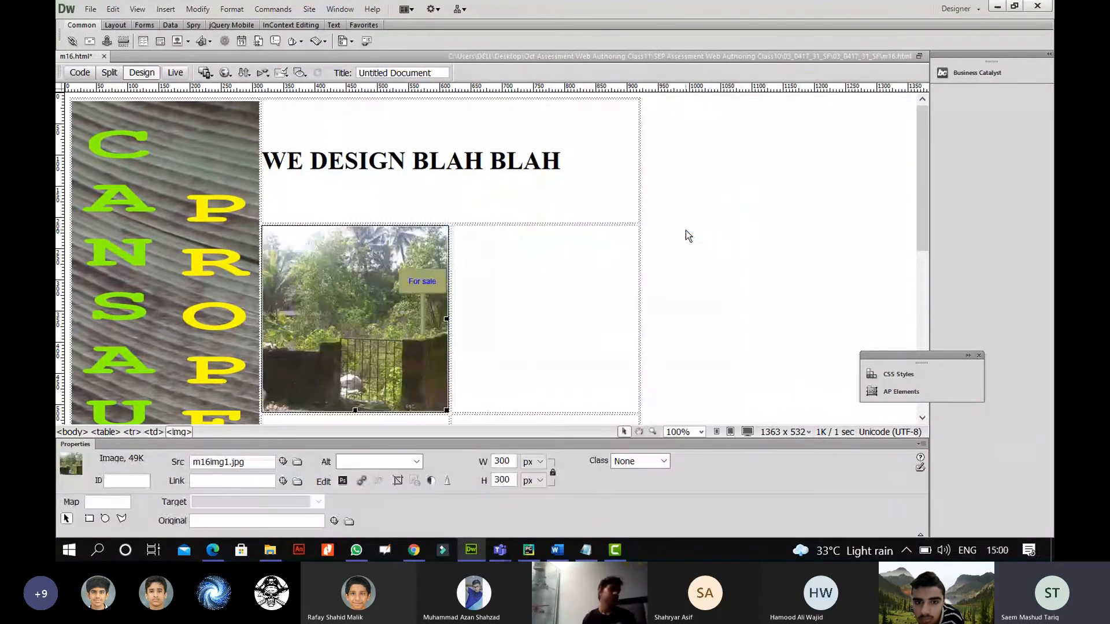
left_click(482, 311)
scroll(482, 311, "down", 3)
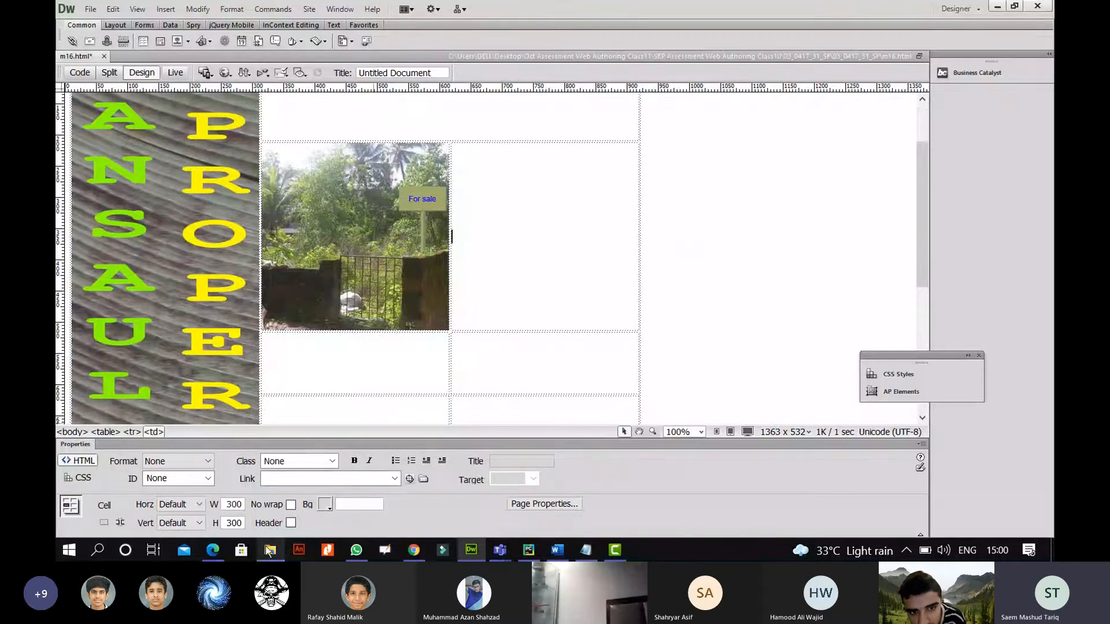
left_click(213, 550)
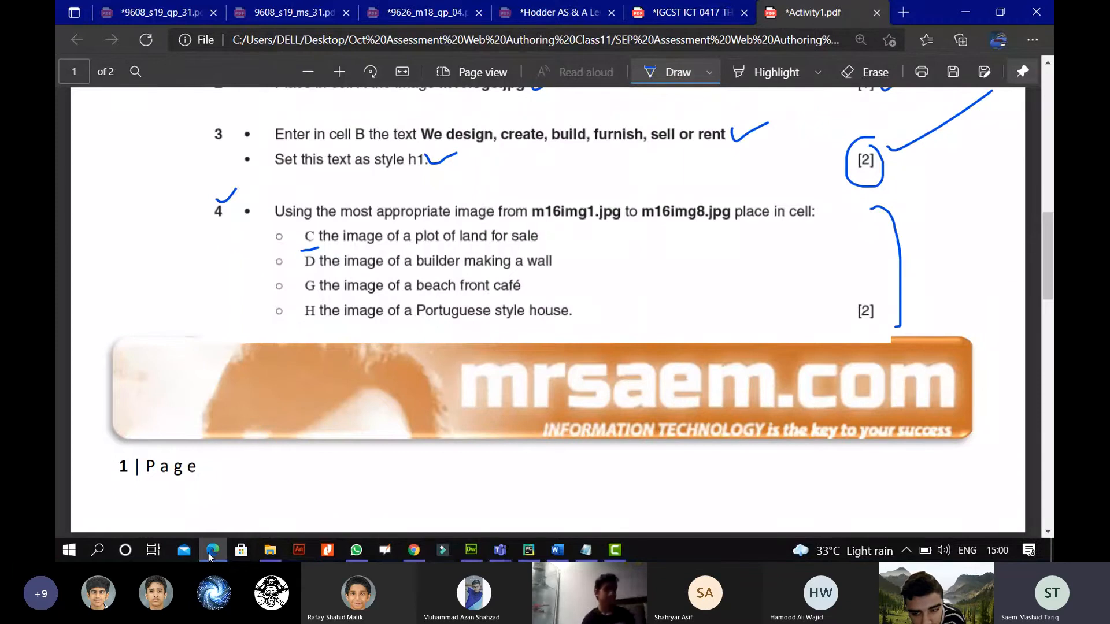
Insert m16img6.jpg, the builder photo, into cell D at 300×300 using Ctrl+Alt+I.
left_click(208, 553)
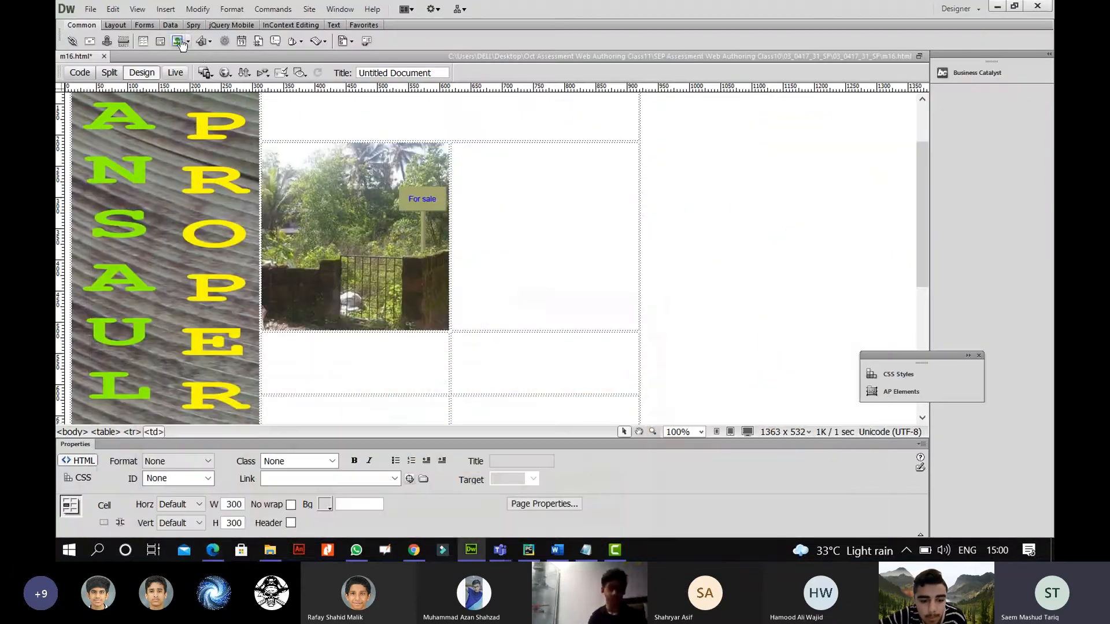
key("ctrl+alt+i")
left_click_drag(639, 200, 637, 262)
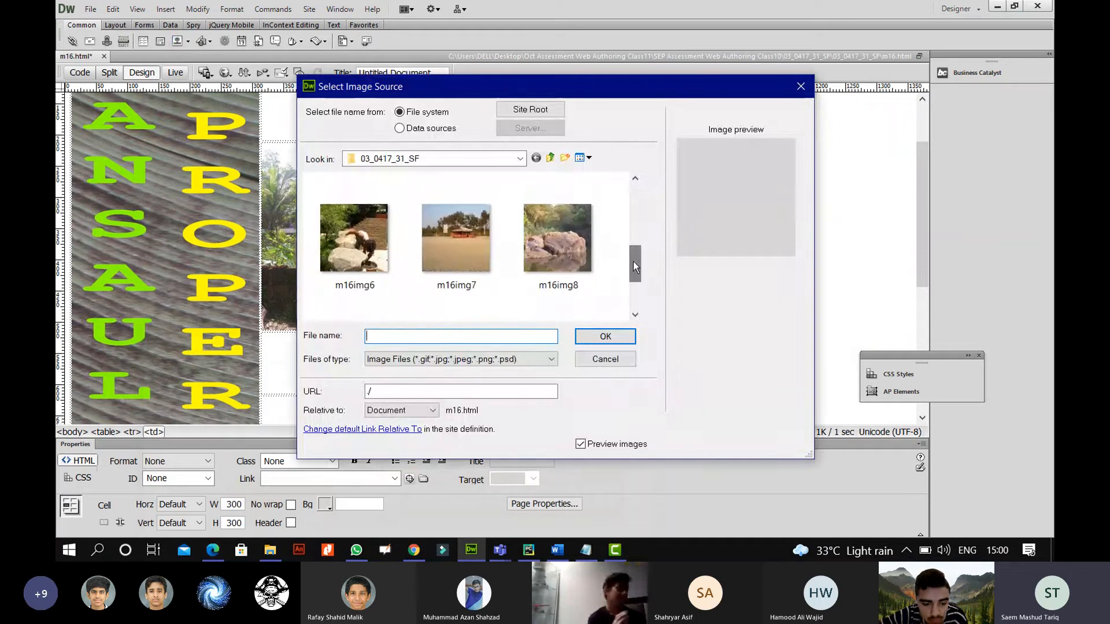
left_click(365, 254)
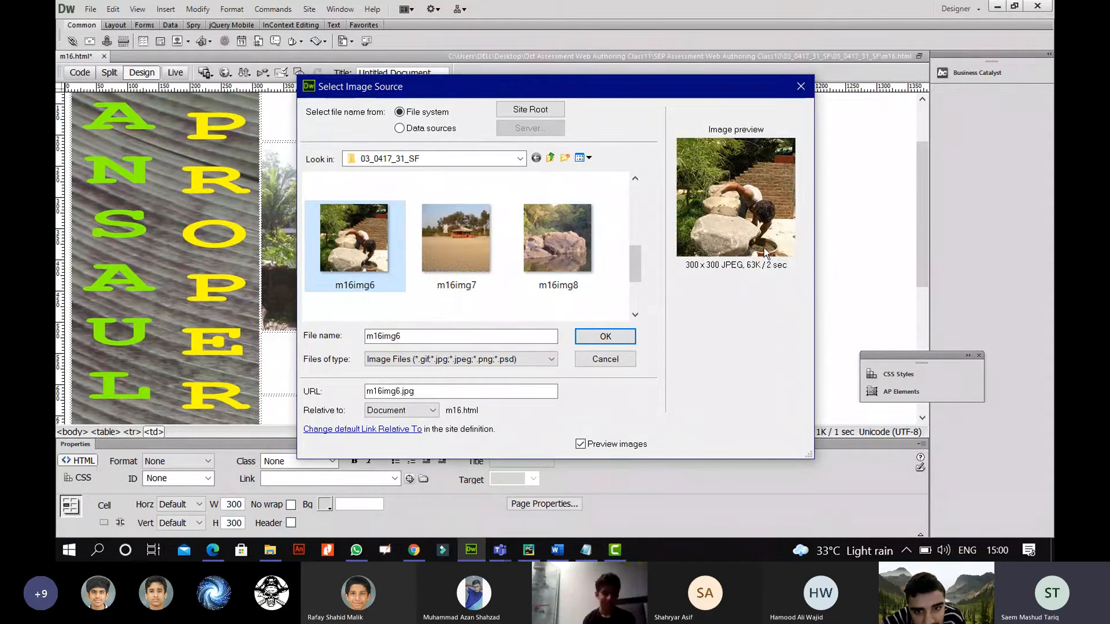
left_click(603, 337)
left_click(660, 233)
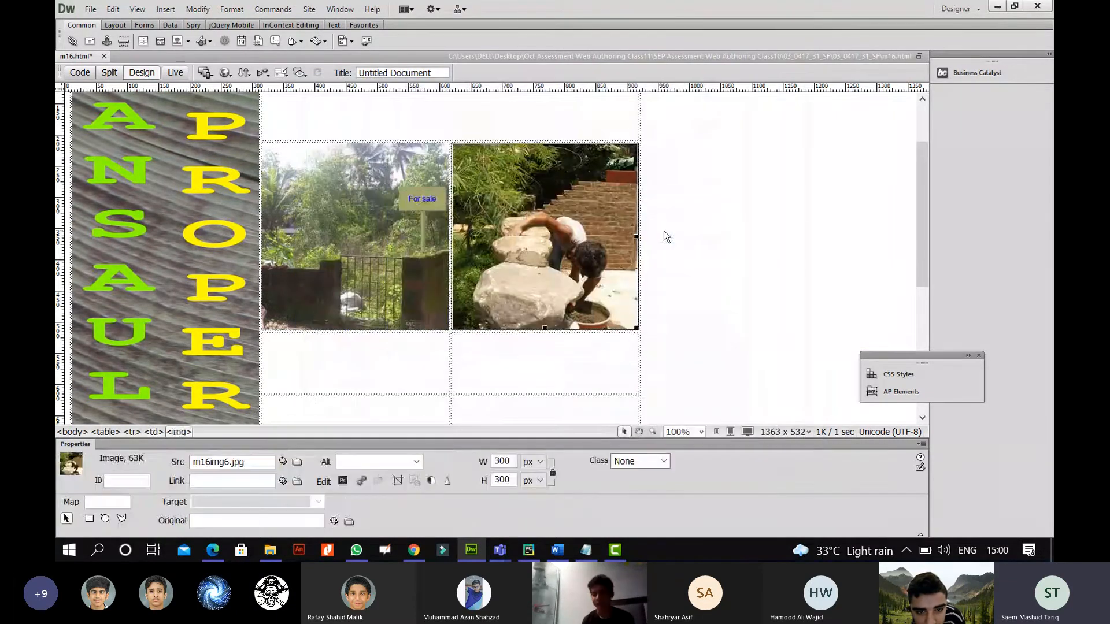
left_click(664, 231)
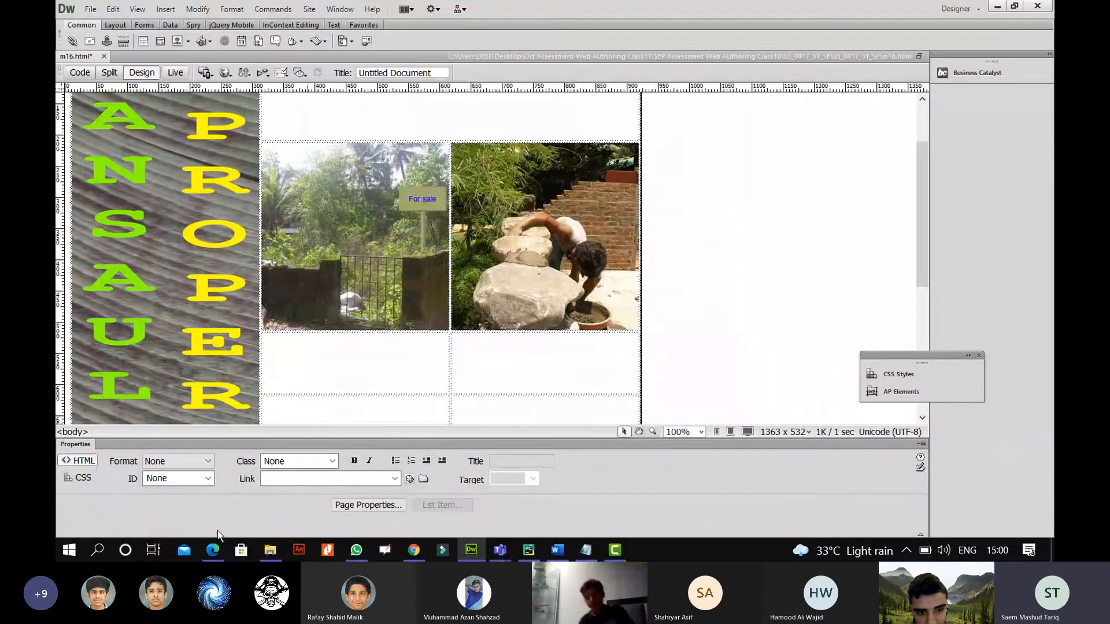
left_click(529, 360)
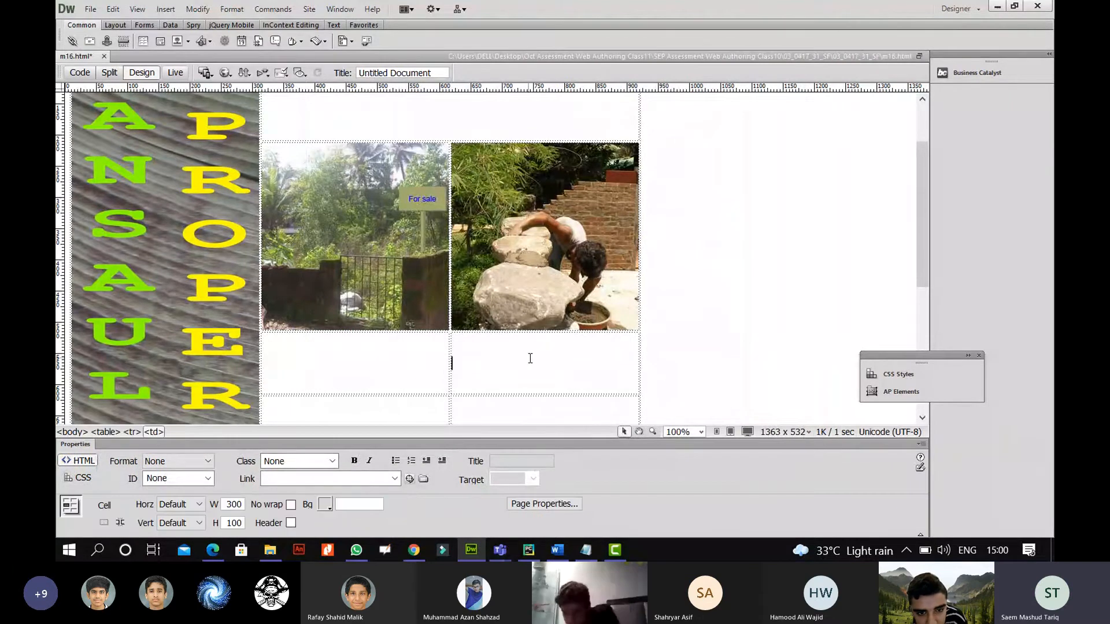
scroll(530, 359, "down", 4)
left_click(309, 320)
left_click(479, 311)
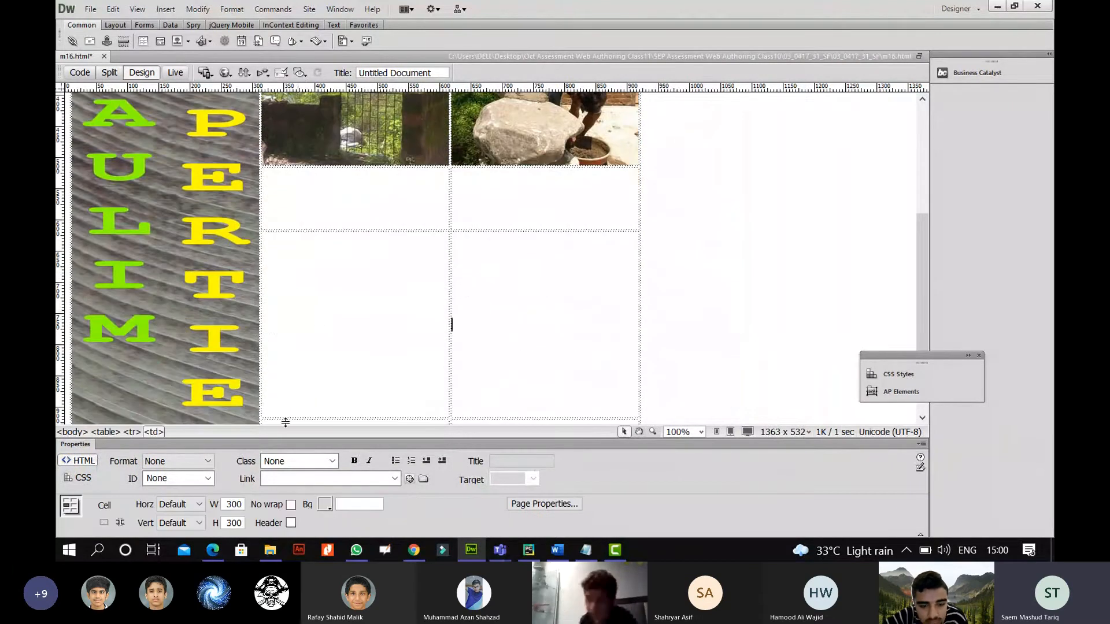
left_click(212, 550)
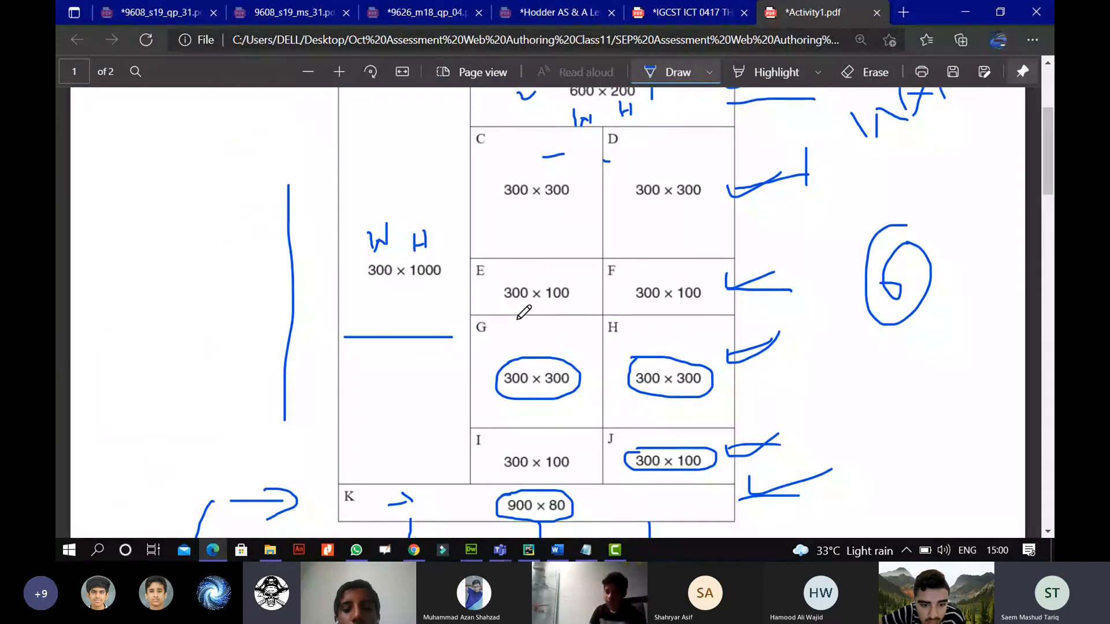
Draw a small ink tick above cell G's circled 300 × 300 on the layout diagram.
left_click_drag(543, 351, 568, 340)
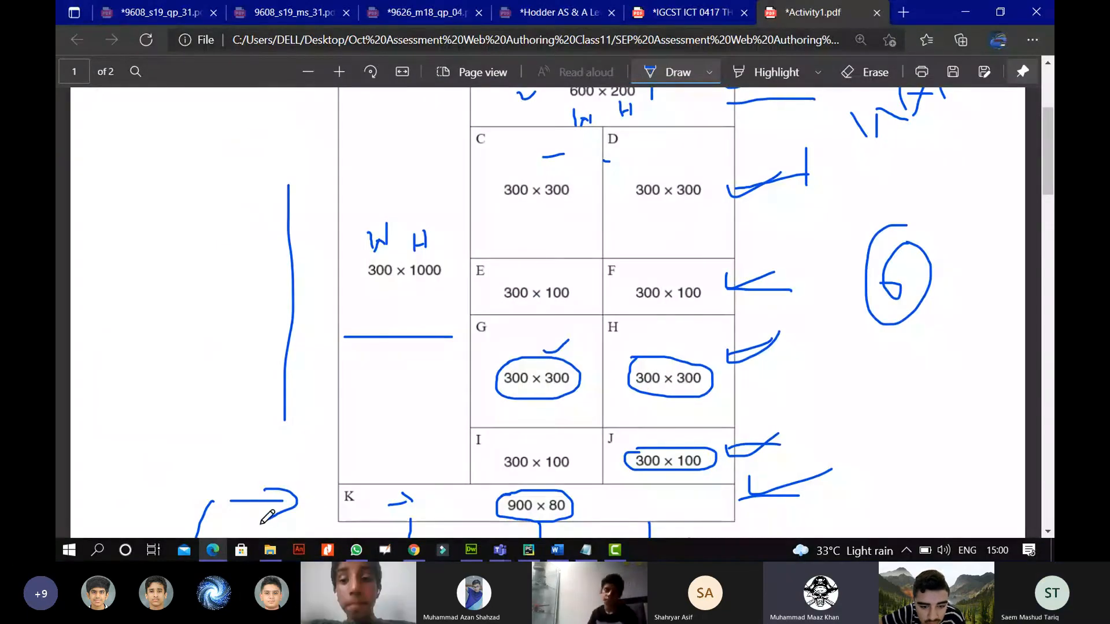
scroll(267, 516, "down", 8)
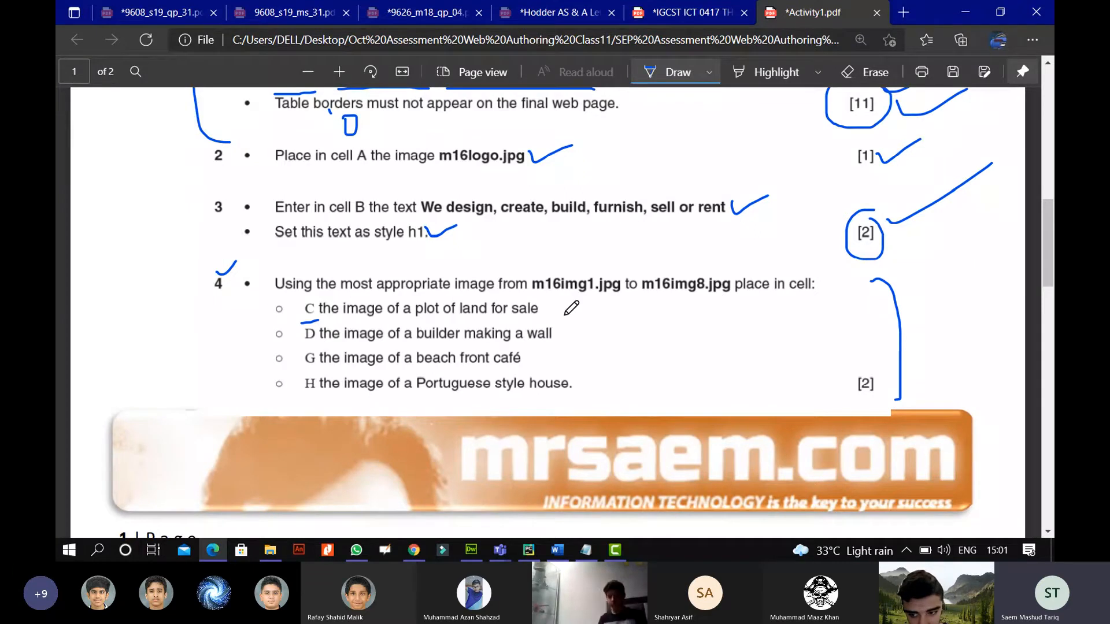
Underline 'builder' in question 4's line D and draw an arrow after 'wall' pointing at it.
left_click_drag(418, 347, 456, 345)
mouse_move(564, 334)
left_mouse_down()
mouse_move(579, 334)
mouse_move(568, 338)
left_mouse_up()
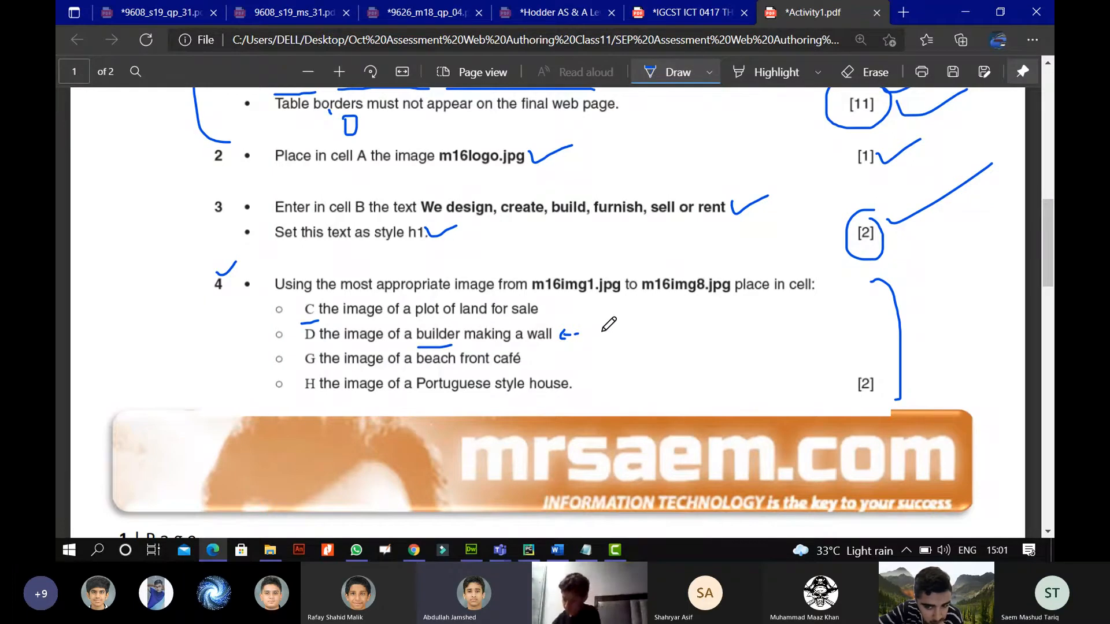
scroll(609, 324, "down", 1)
left_click_drag(567, 263, 583, 264)
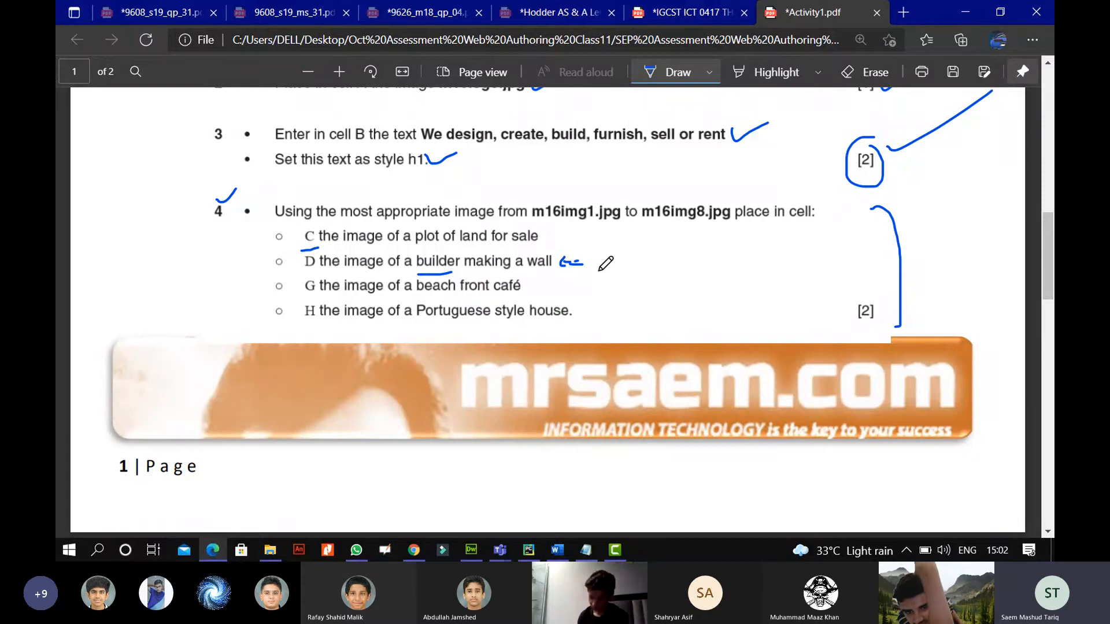
scroll(520, 242, "down", 1)
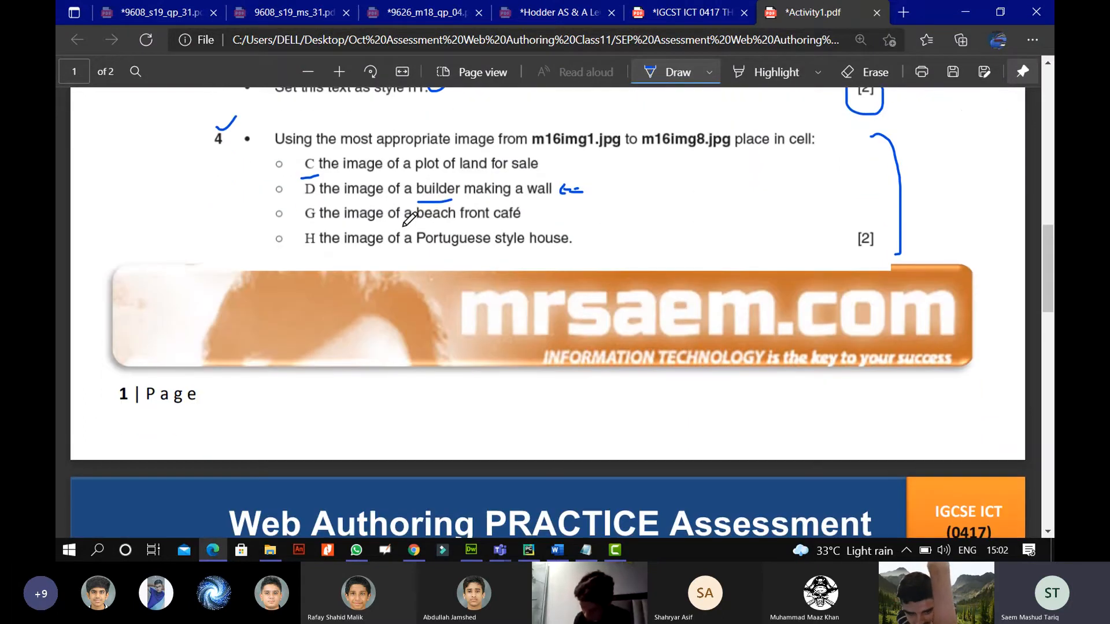
left_click(472, 552)
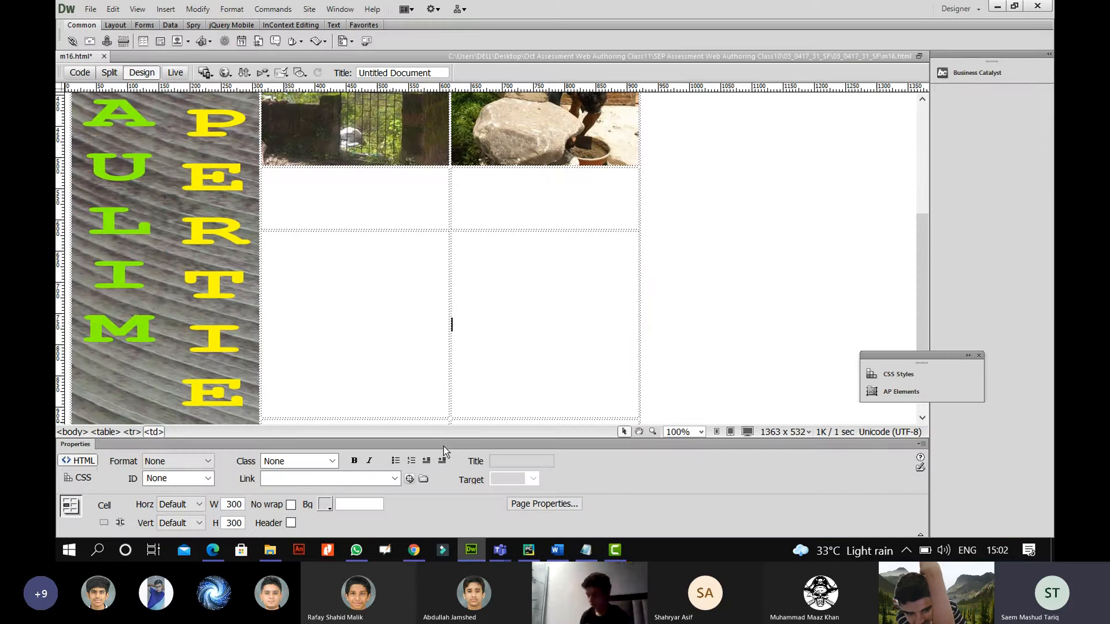
Insert m16img3.jpg, the beach photo, in cell G at 300×300 with alt text 'THE BEACH'.
left_click(365, 278)
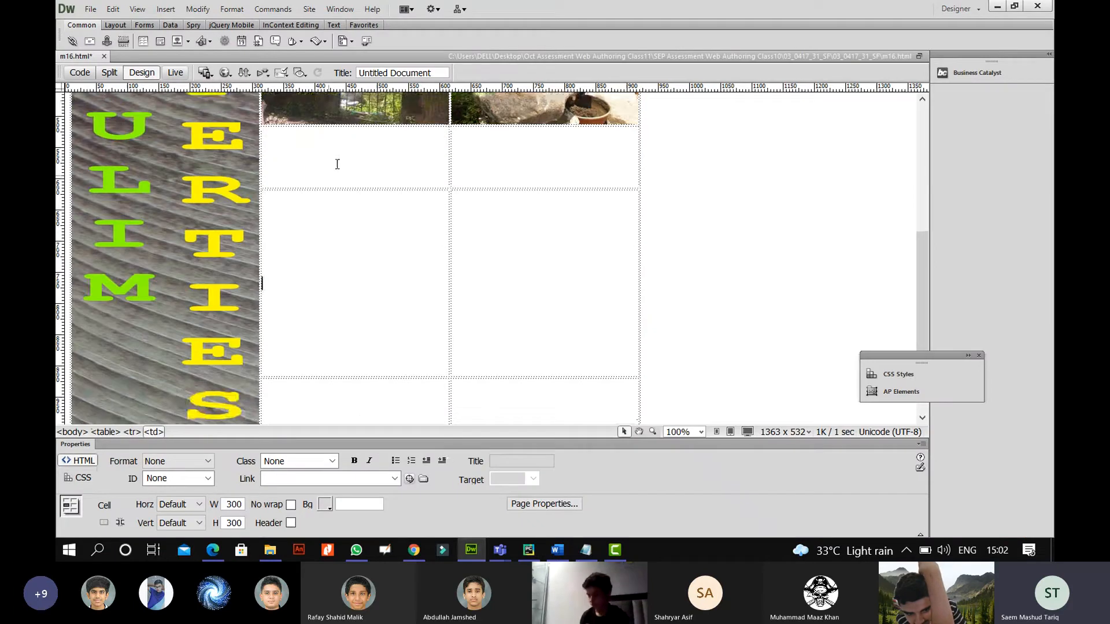
left_click(177, 40)
left_click_drag(633, 213, 633, 240)
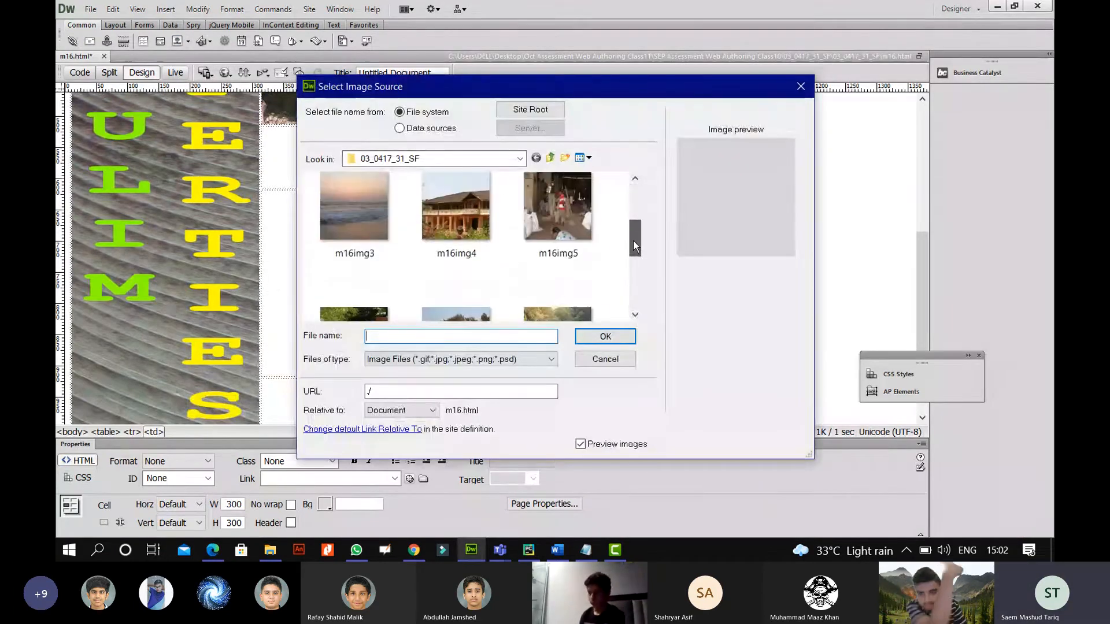
left_click(355, 216)
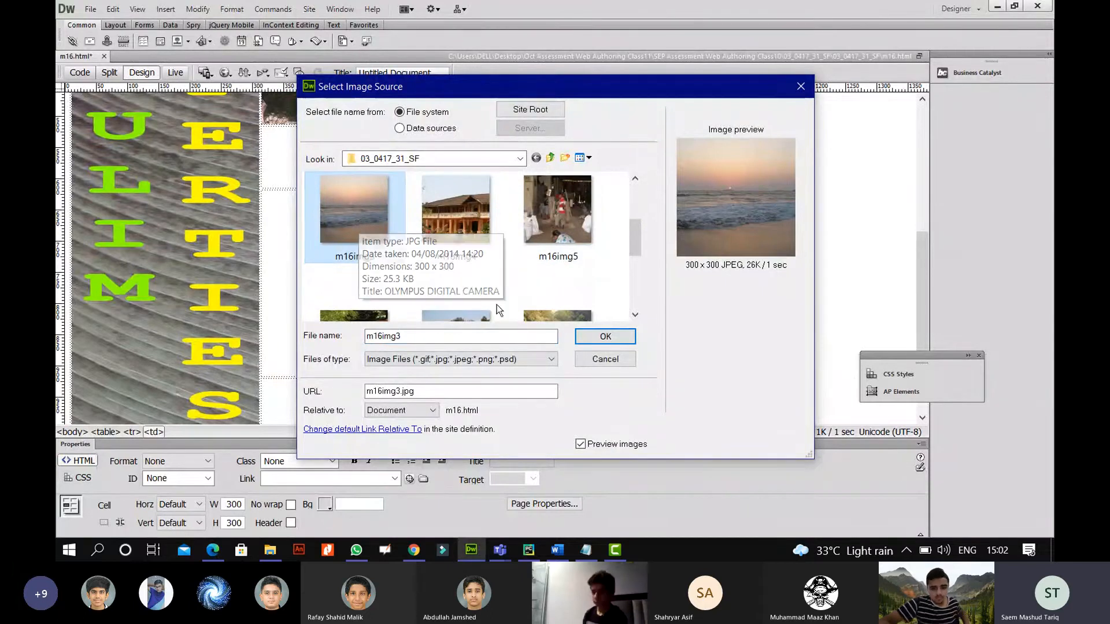
left_click(605, 336)
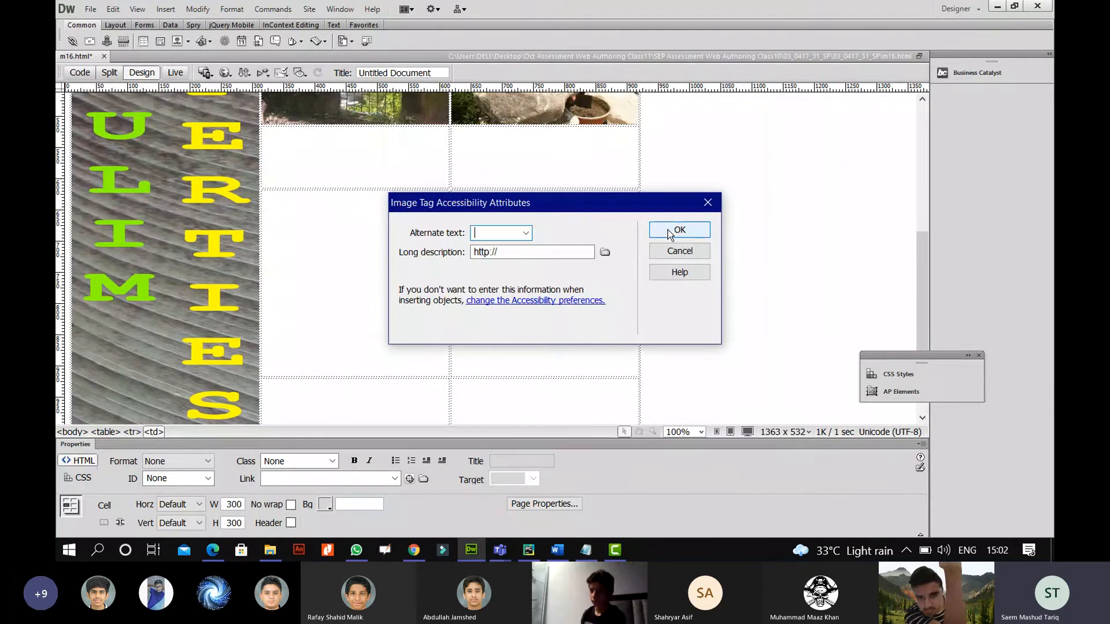
type("THE BEACH")
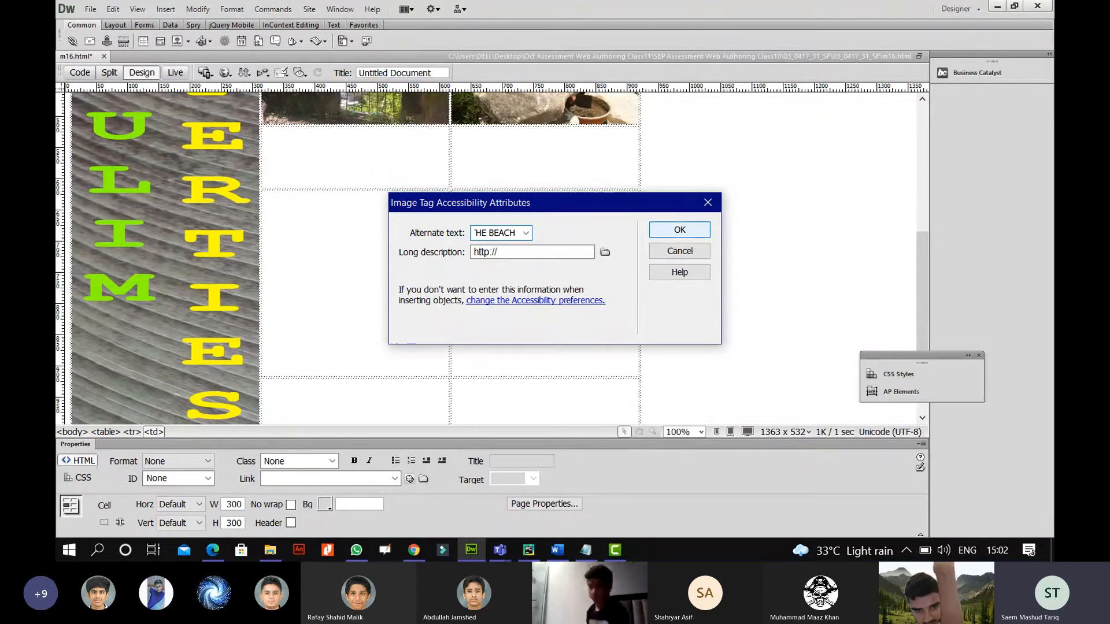
left_click(668, 231)
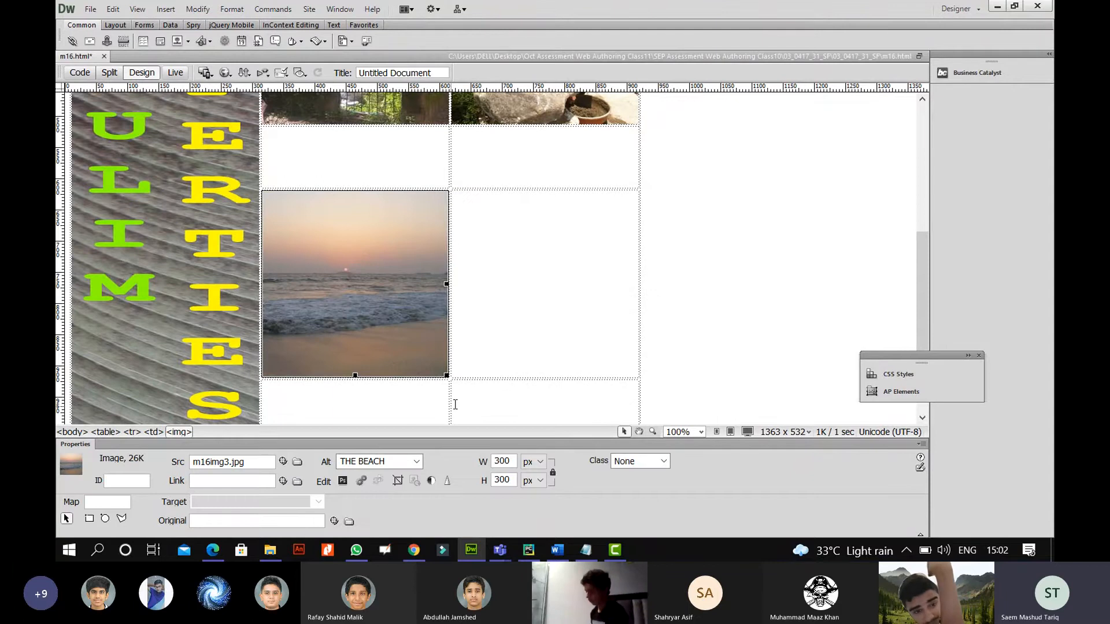
left_click(455, 405)
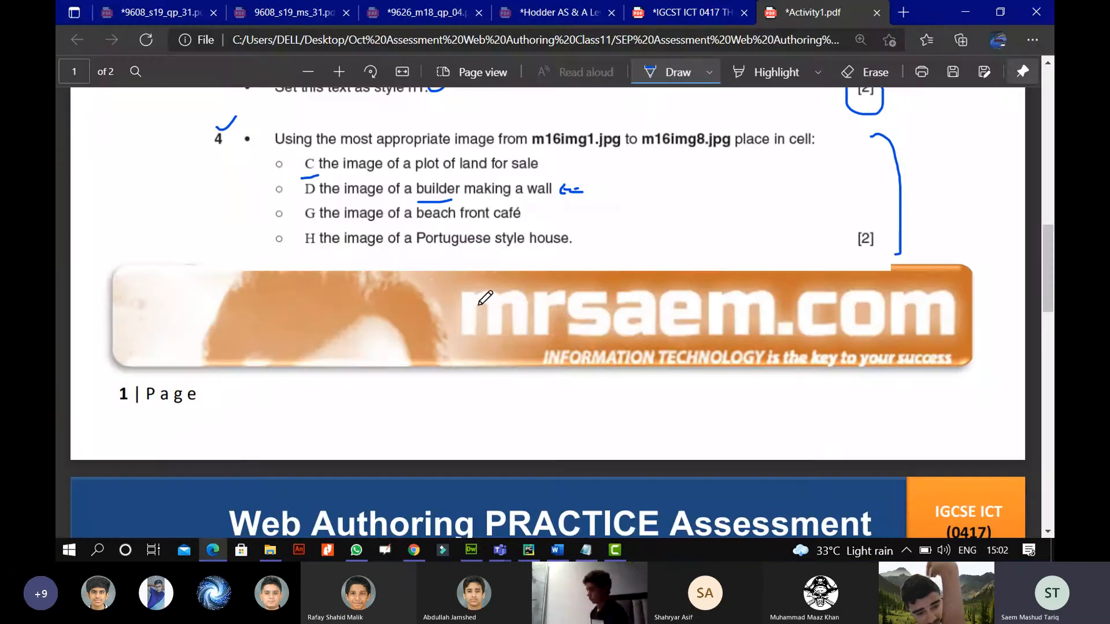
Underline 'Portuguese style house' in item H on the task PDF.
left_click(213, 550)
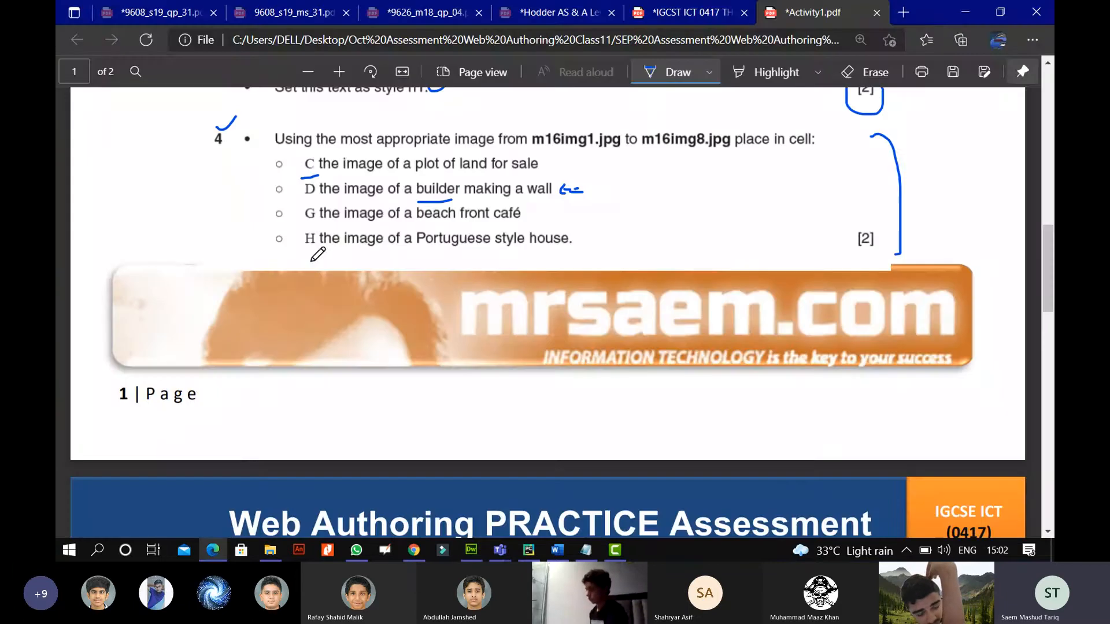
left_click_drag(417, 250, 566, 251)
left_click(474, 552)
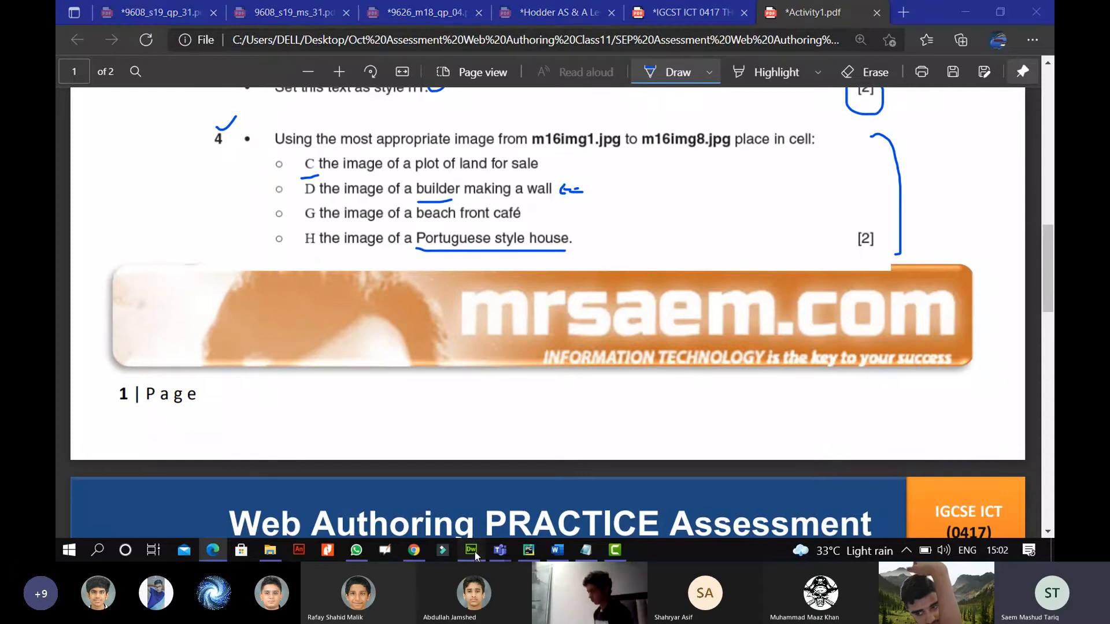
Choose m16img4.jpg, the Portuguese-style house photo, as the image for cell H.
left_click(178, 40)
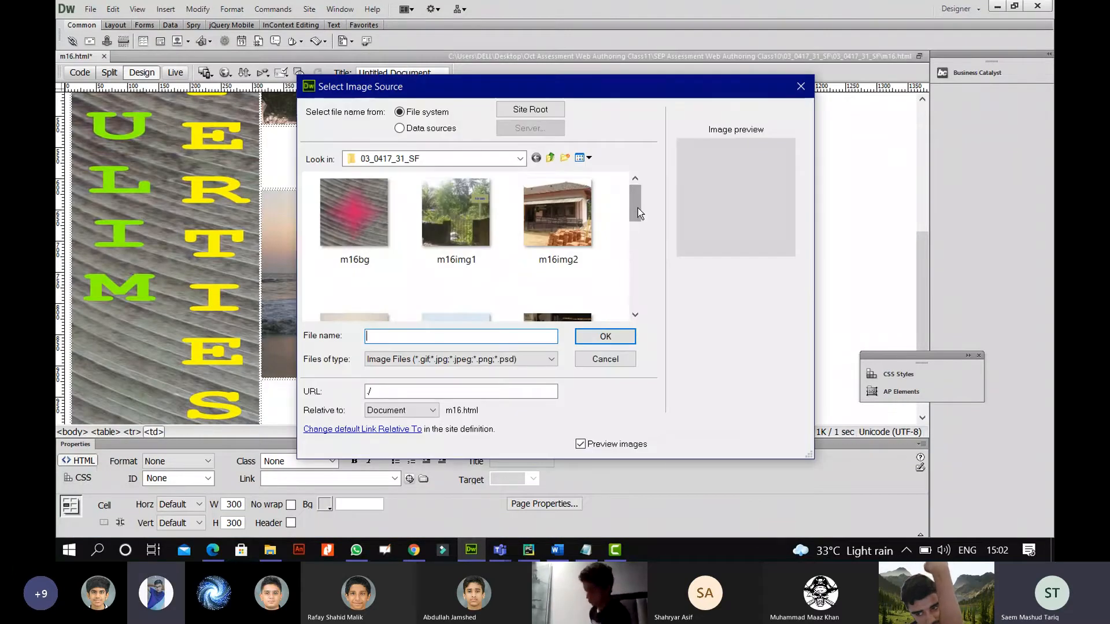
left_click_drag(638, 210, 636, 237)
left_click(463, 217)
left_click(603, 340)
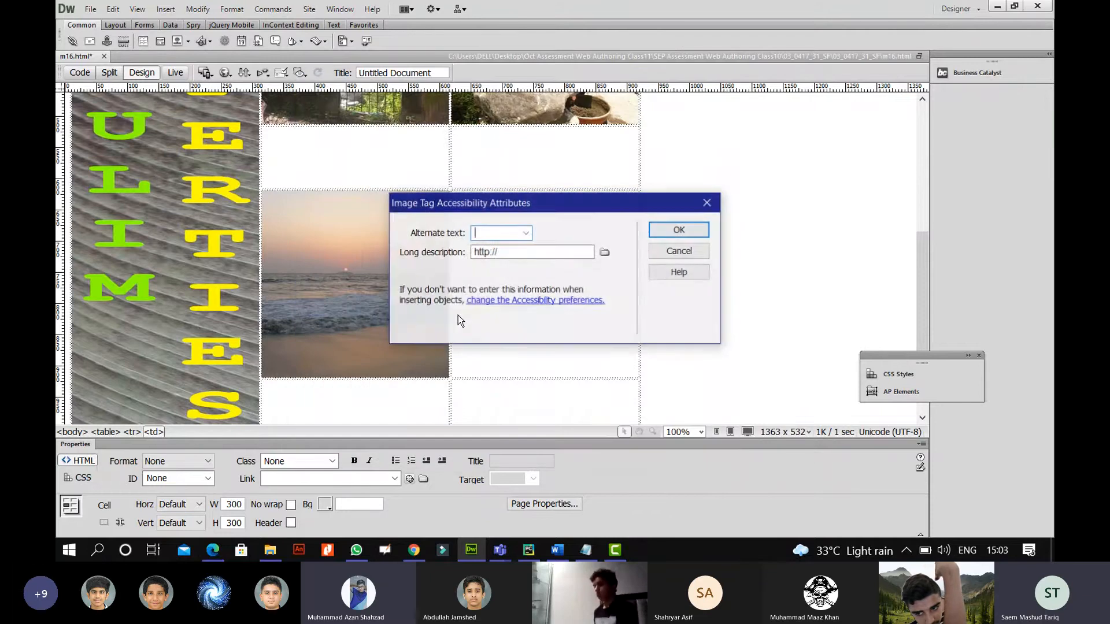
Give the house photo alt text 'Portughese home' and insert it at 300×300.
type("PU")
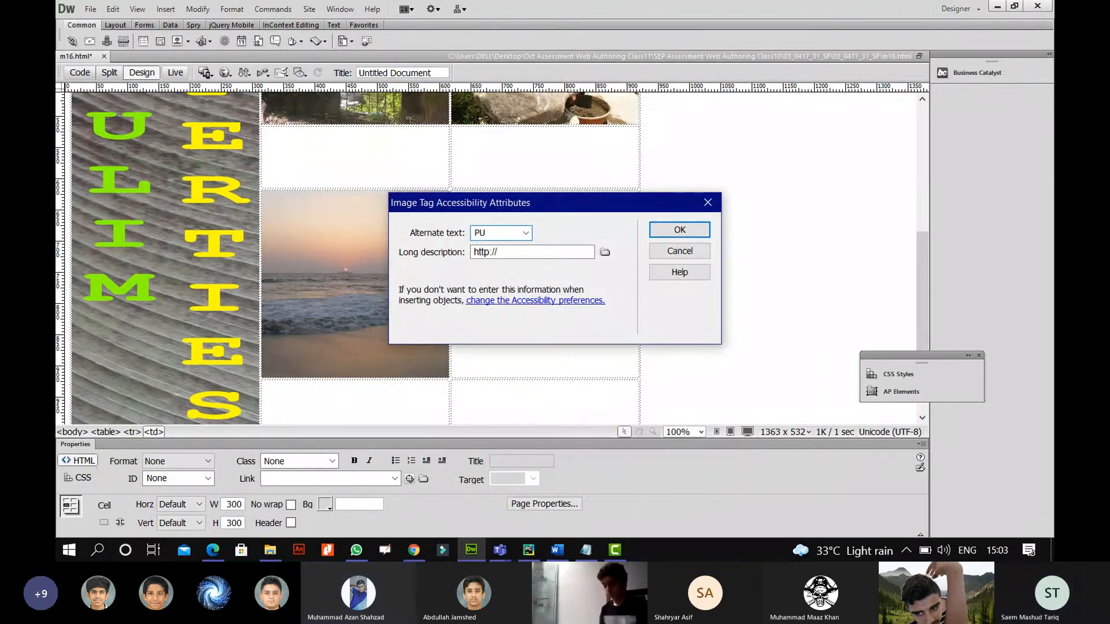
key("BackSpace")
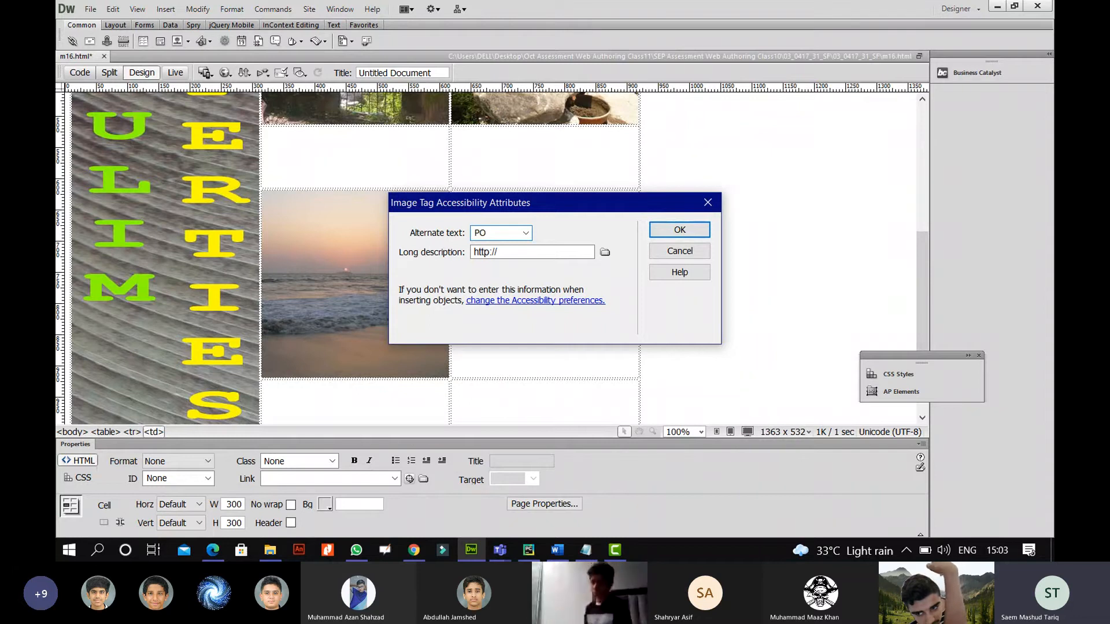
type("OORCHG")
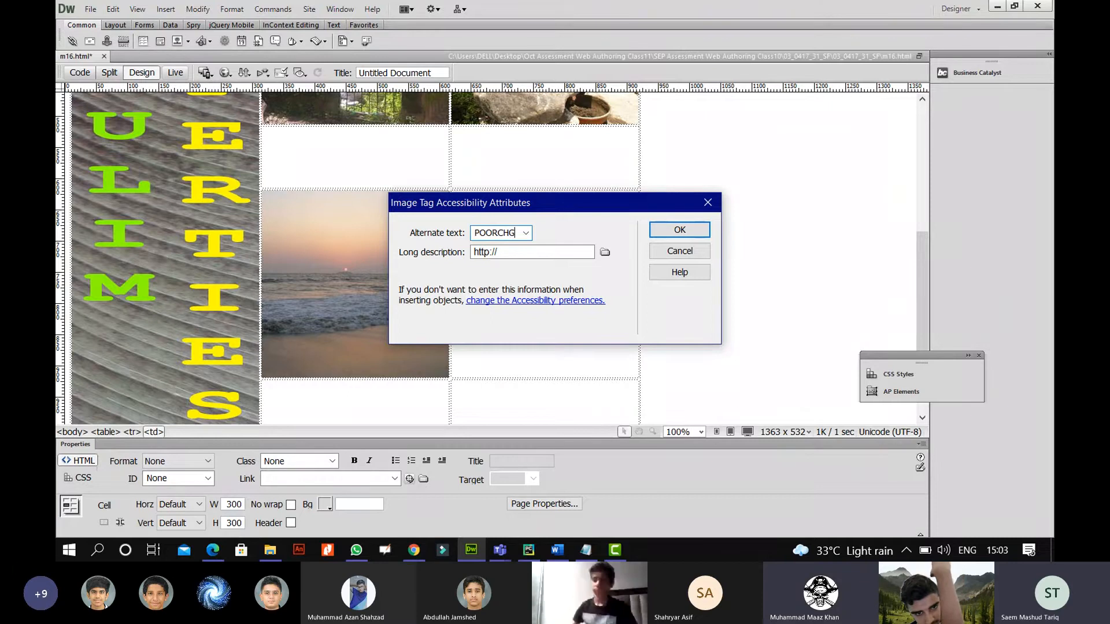
key("BackSpace")
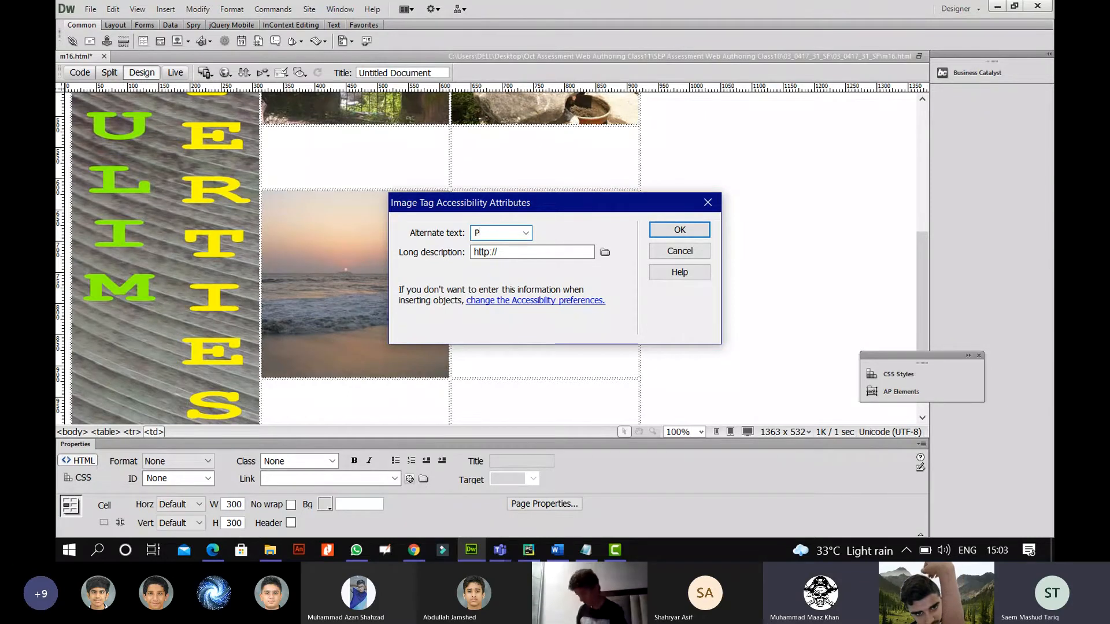
left_click(213, 552)
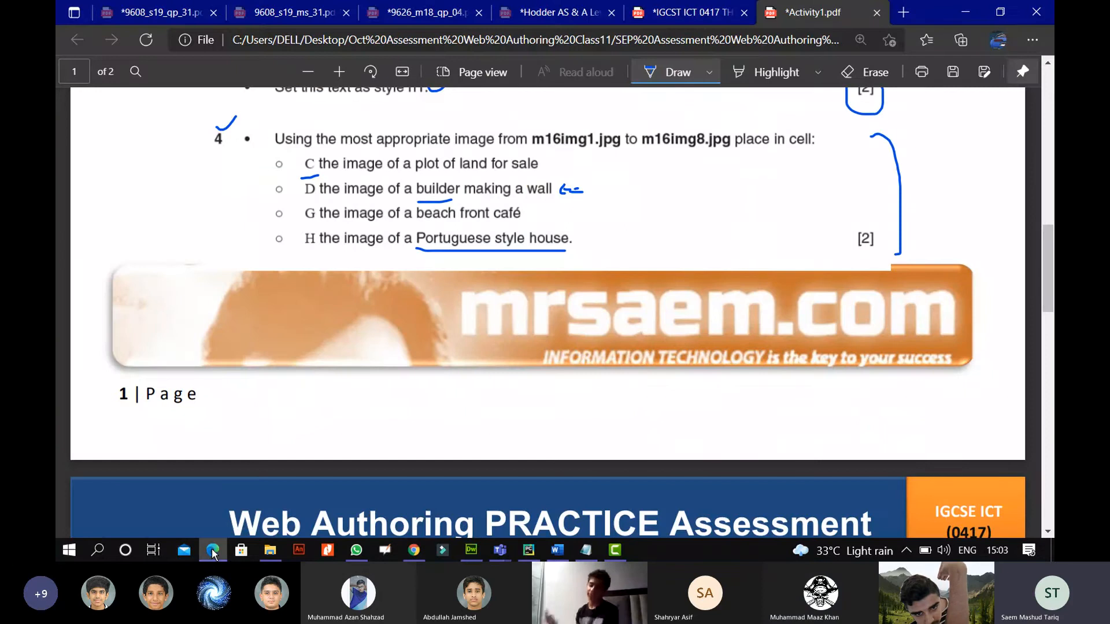
left_click(213, 552)
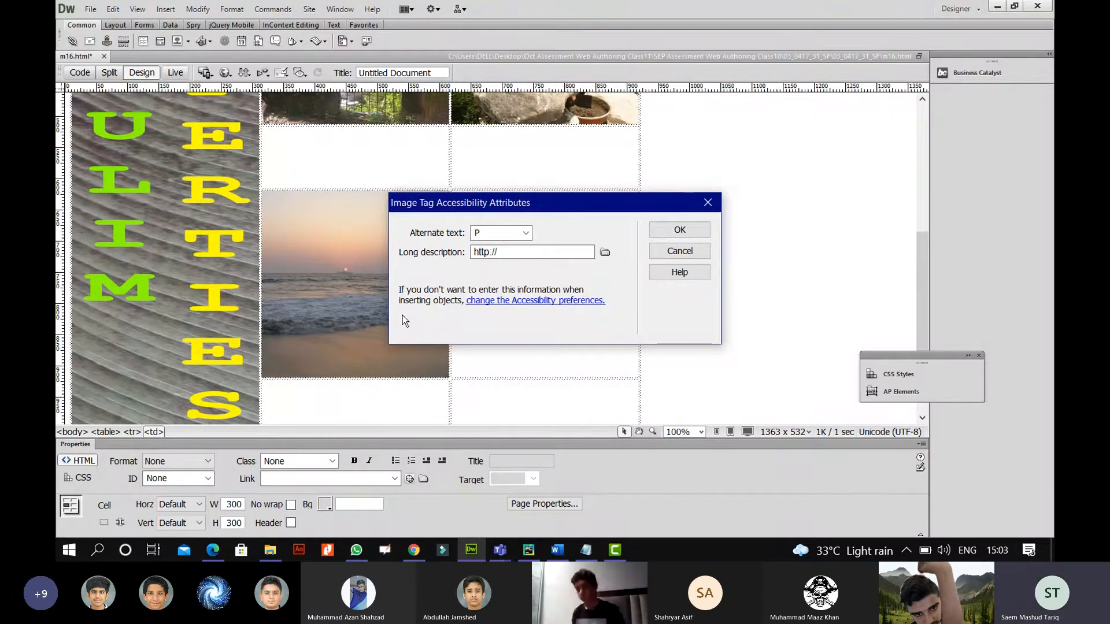
left_click(489, 232)
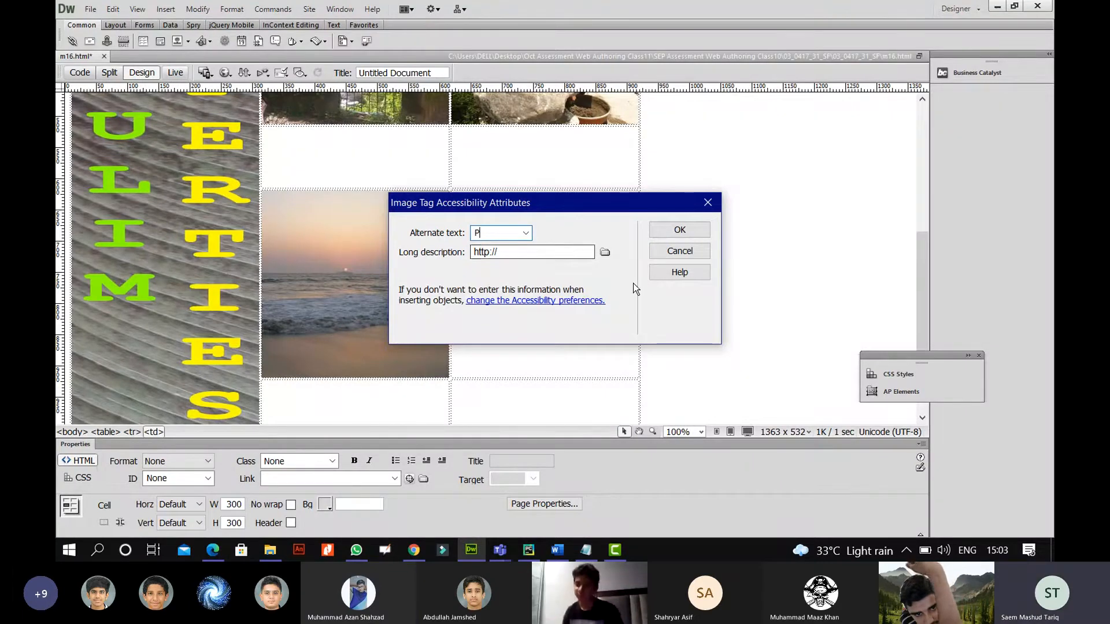
type("ort")
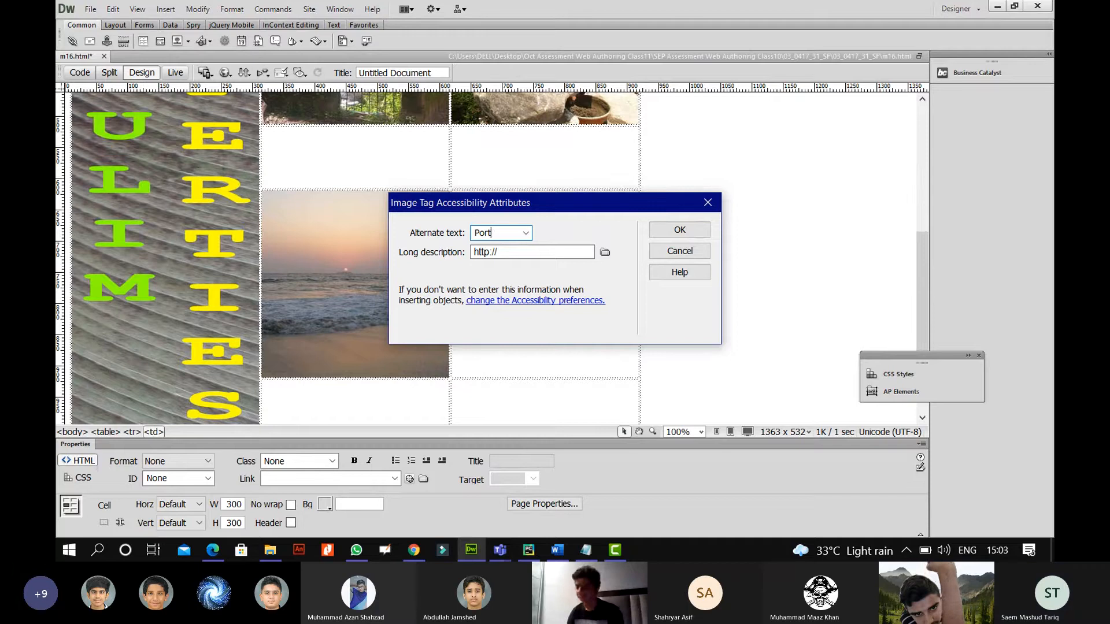
type("ugh")
type("ese home")
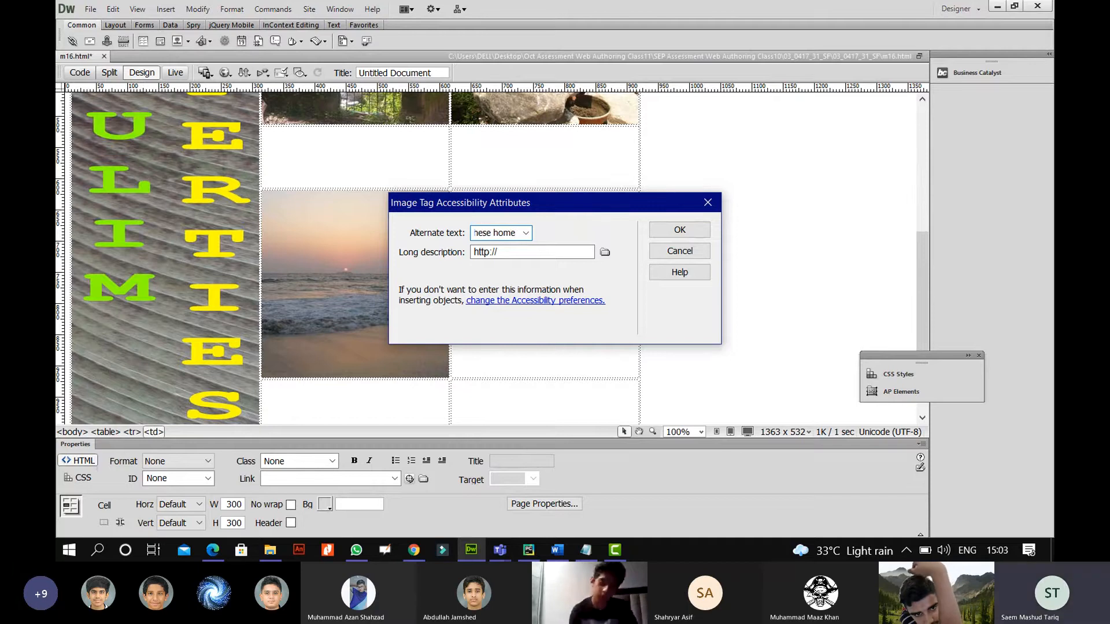
left_click(685, 228)
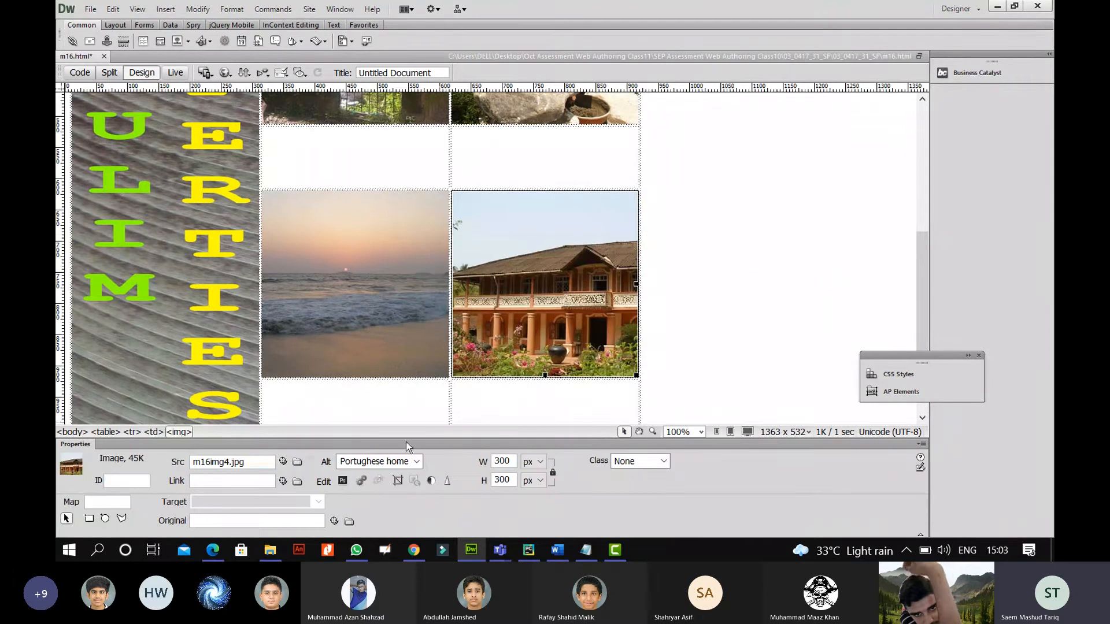
left_click(213, 550)
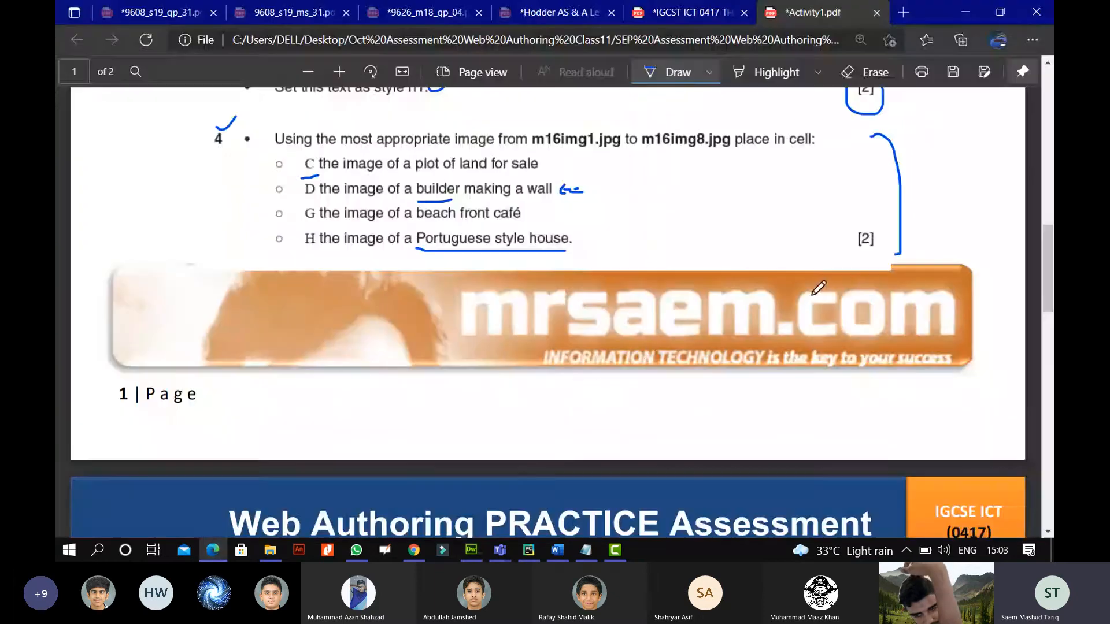
Circle and tick question 4's [2] mark and draw a margin line beside question 4.
mouse_move(874, 218)
left_mouse_down()
mouse_move(851, 254)
mouse_move(875, 220)
mouse_move(957, 183)
left_mouse_up()
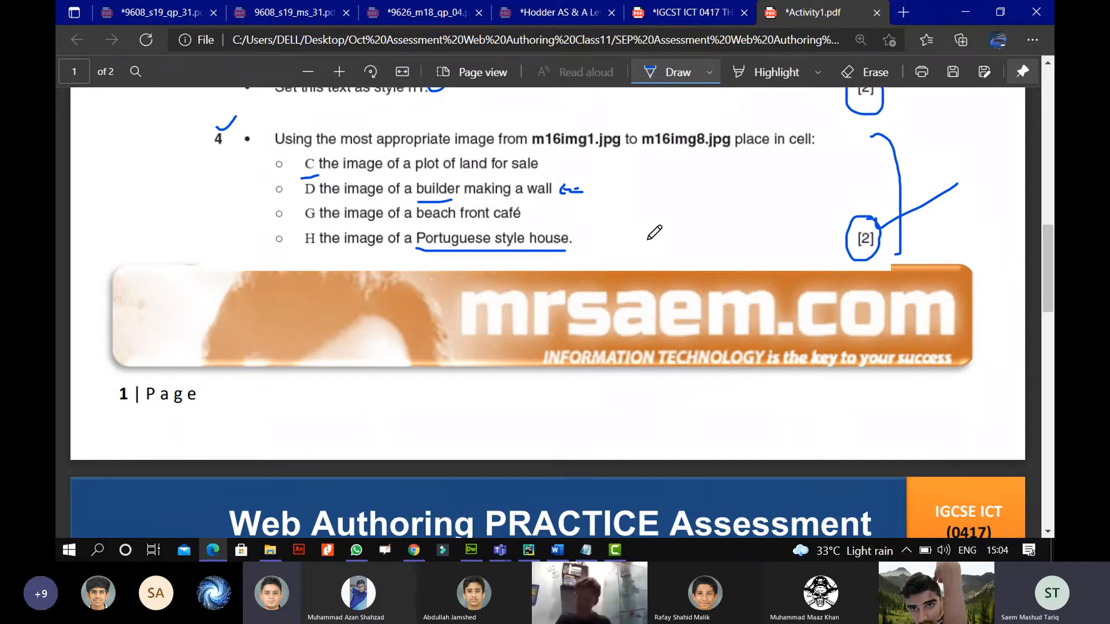
left_click_drag(145, 204, 137, 262)
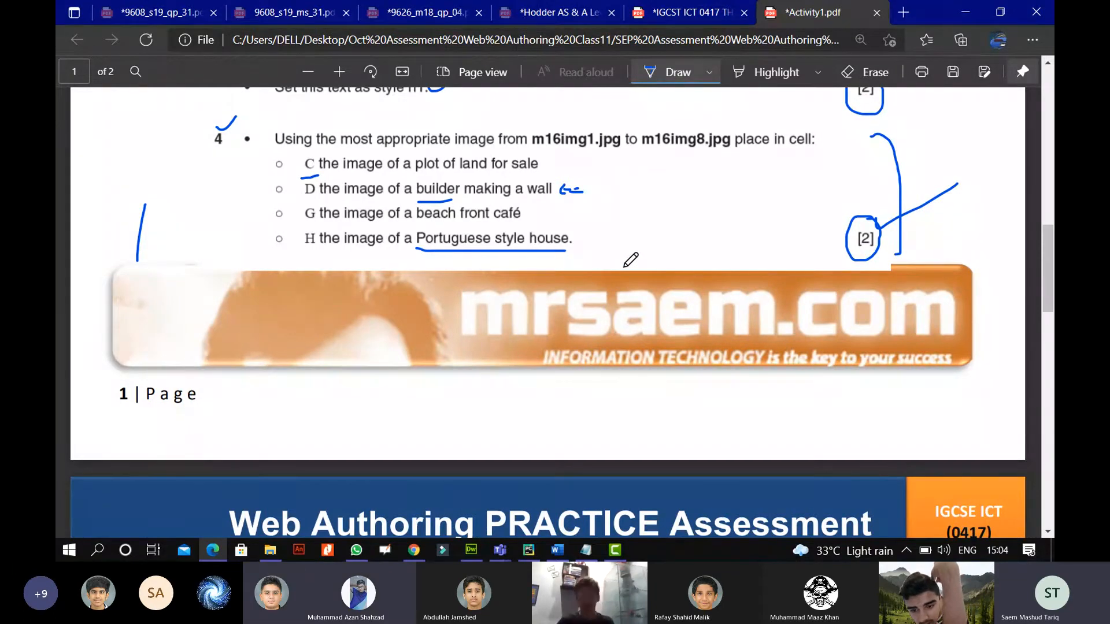
scroll(630, 260, "down", 3)
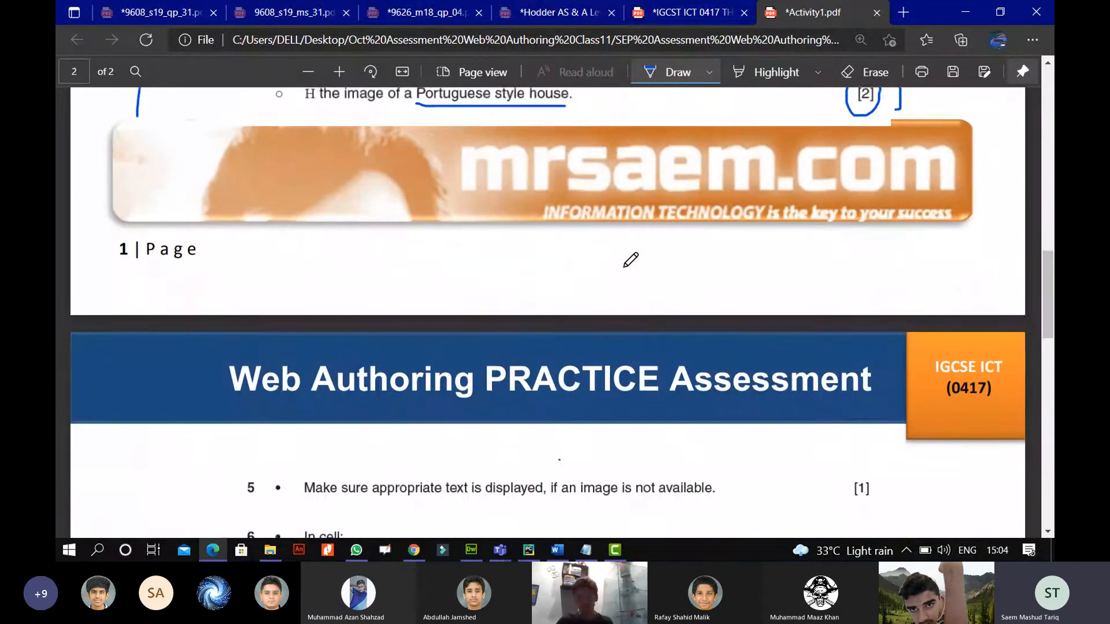
scroll(631, 260, "down", 3)
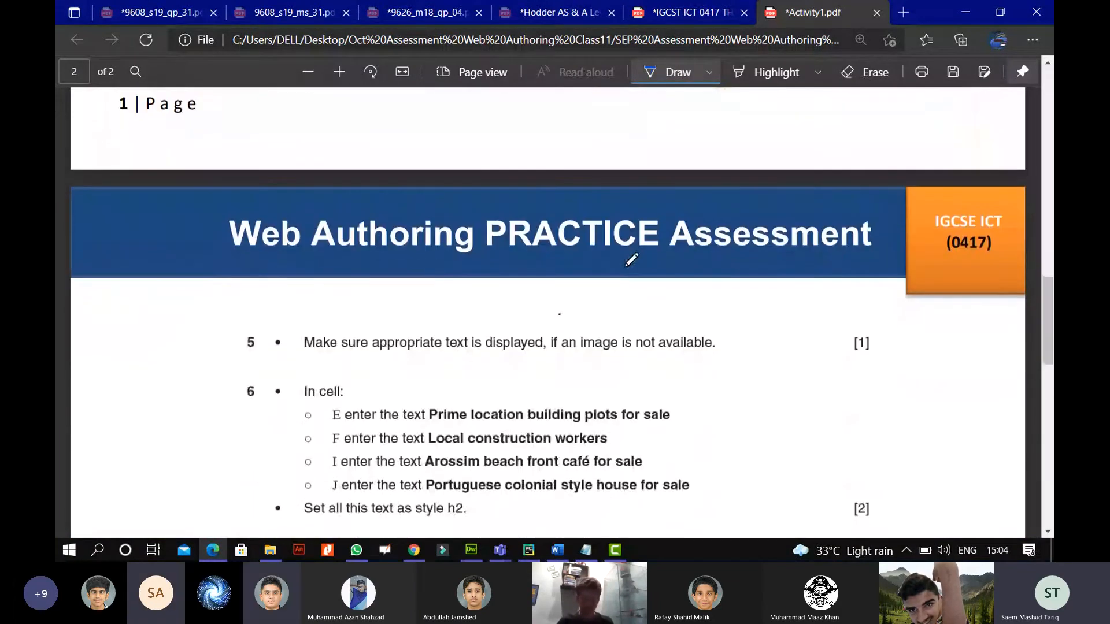
scroll(631, 260, "down", 3)
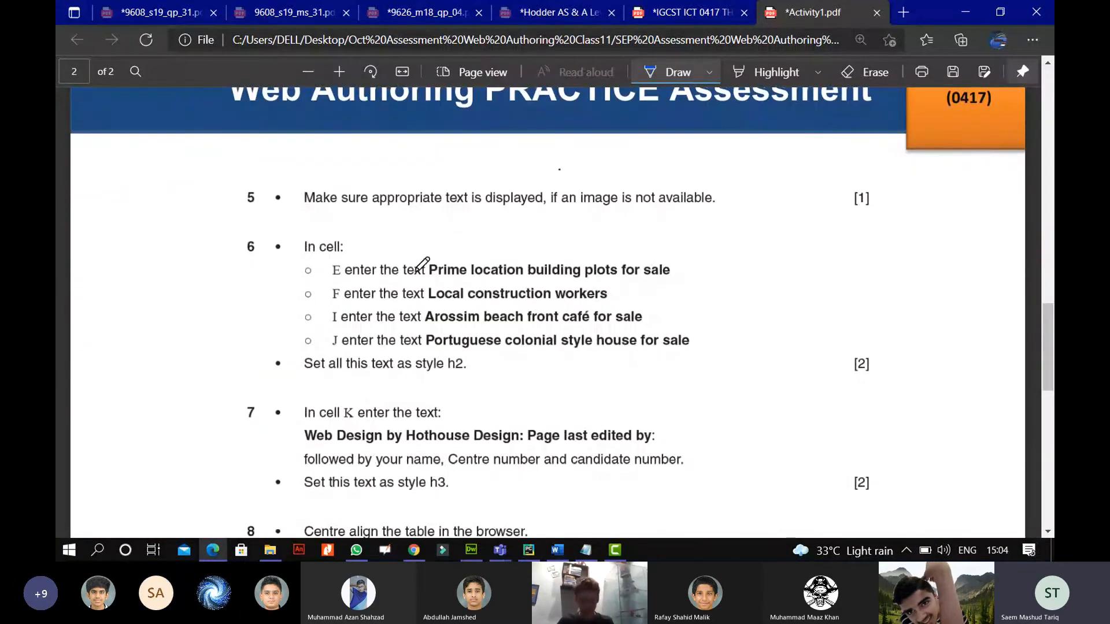
Mark question 5 with an arrow, a tick and a circled [1], and circle question 6's number.
mouse_move(191, 198)
left_mouse_down()
mouse_move(226, 199)
mouse_move(200, 214)
left_mouse_up()
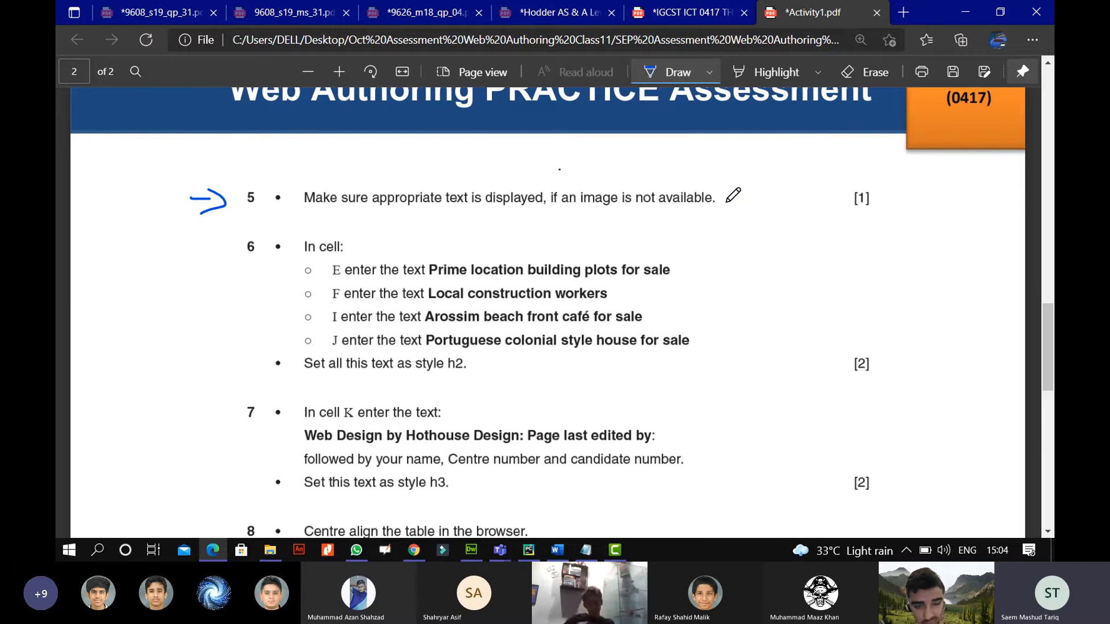
left_click_drag(726, 191, 770, 170)
mouse_move(880, 172)
left_mouse_down()
mouse_move(894, 213)
mouse_move(874, 177)
mouse_move(952, 168)
left_mouse_up()
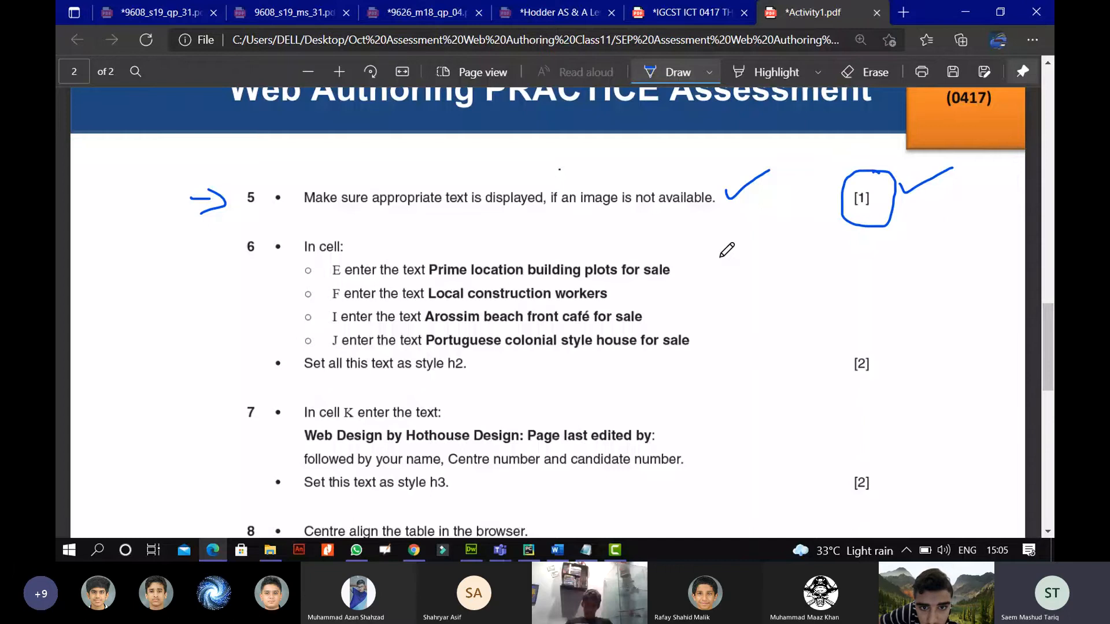
scroll(727, 250, "down", 2)
mouse_move(253, 156)
left_mouse_down()
mouse_move(234, 195)
mouse_move(263, 151)
mouse_move(250, 156)
left_mouse_up()
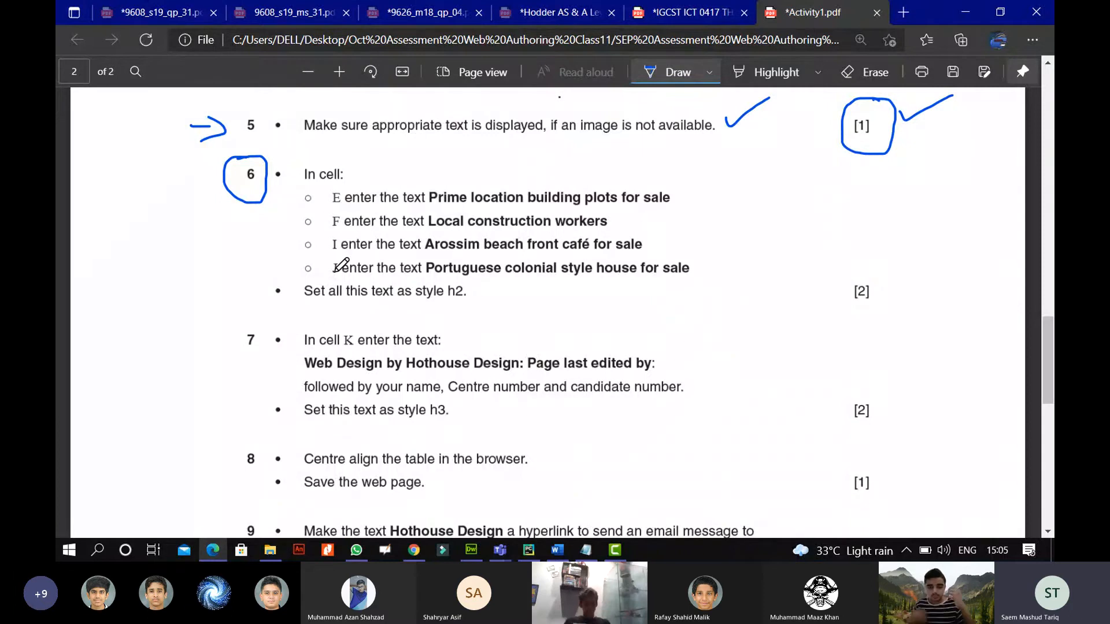
Caption the top photos 'the plot' and 'the wall making' in the empty cells.
left_click(472, 549)
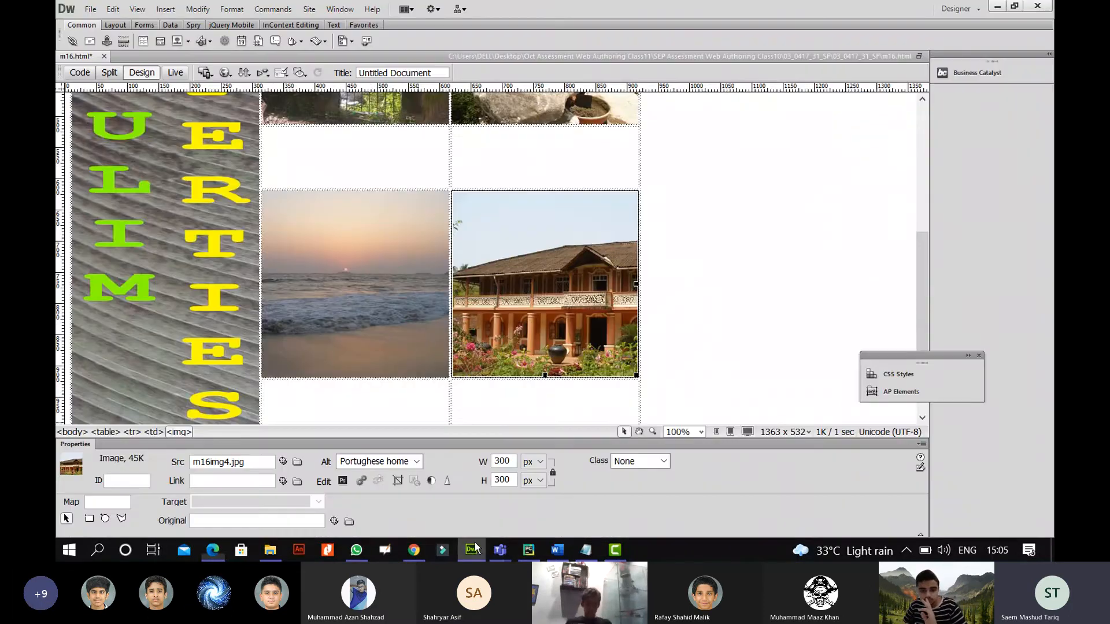
left_click(342, 167)
scroll(371, 234, "up", 3)
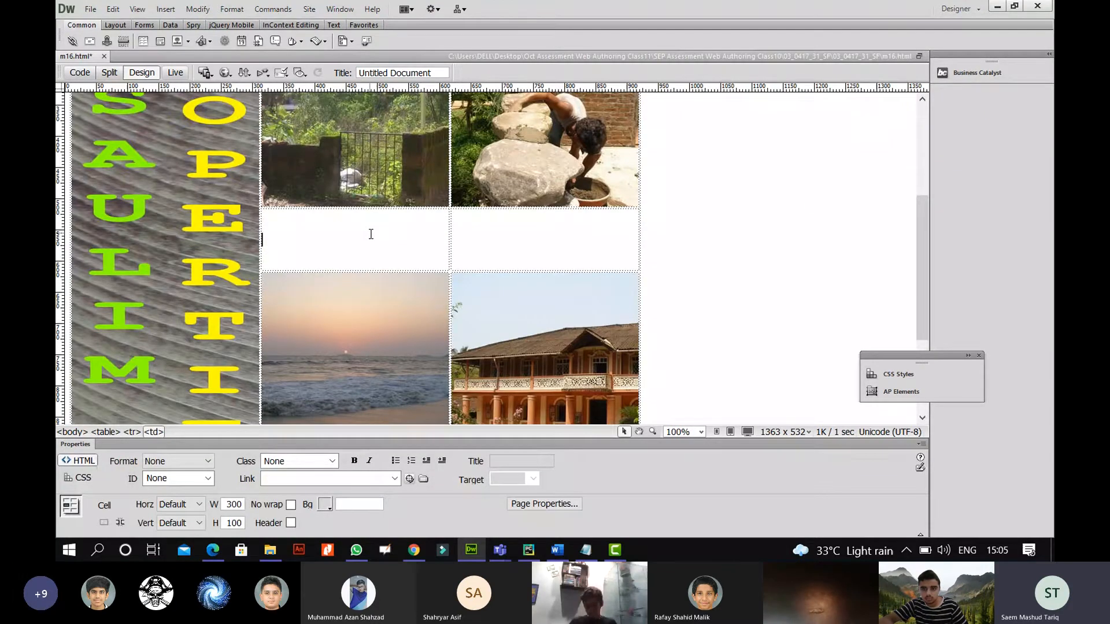
type("the")
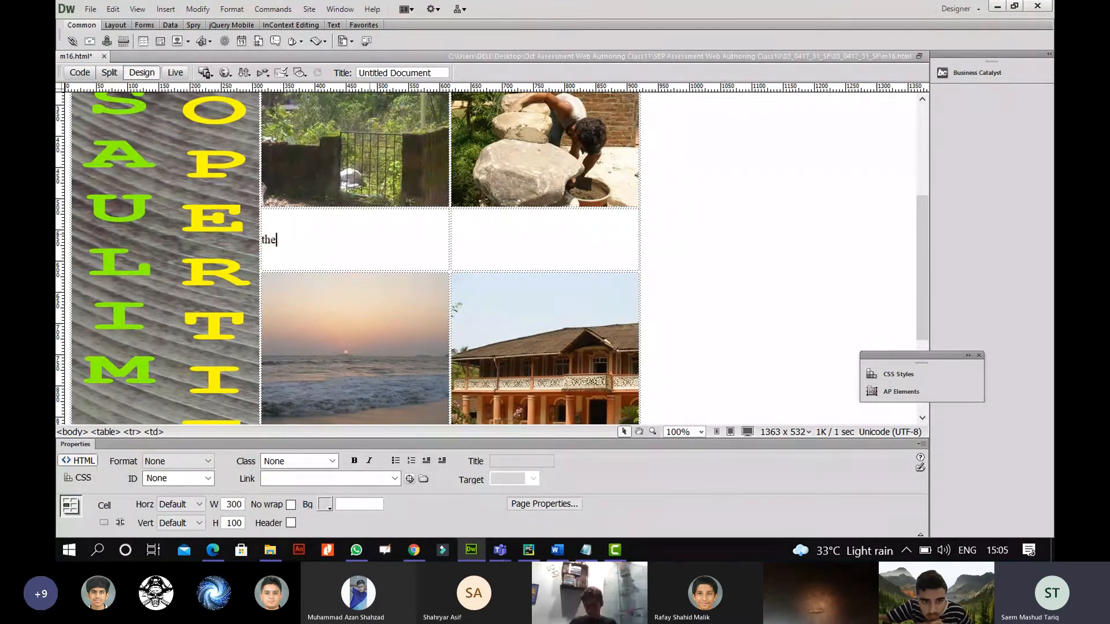
type(" plot")
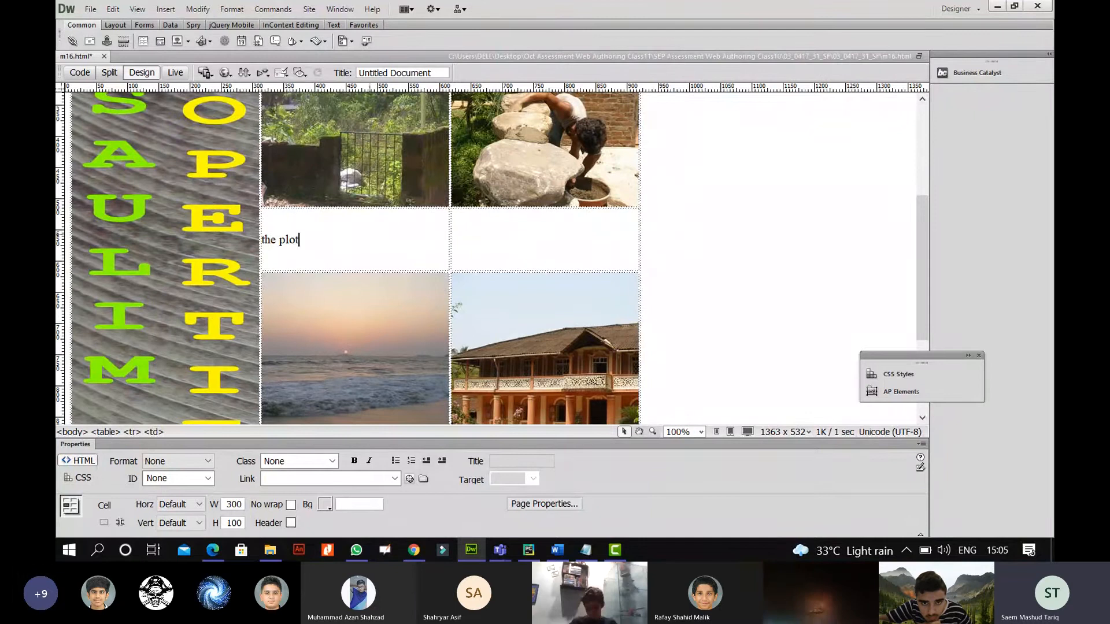
type("the wa")
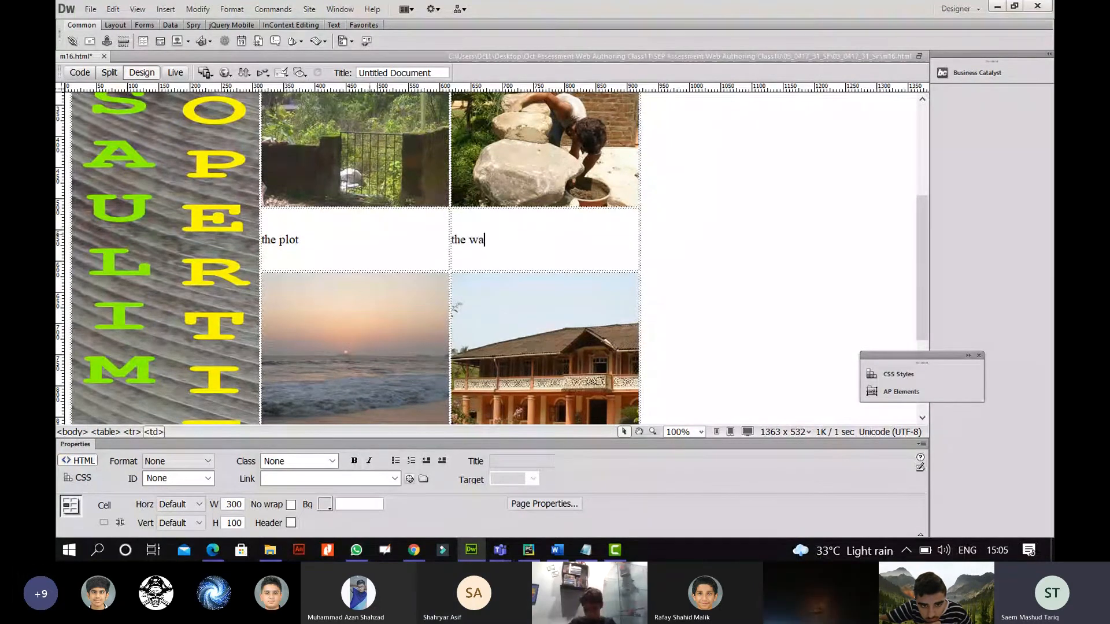
type("ll making")
Type 'the beach' and 'the weird house' in the cells beneath those two photos.
scroll(369, 296, "down", 3)
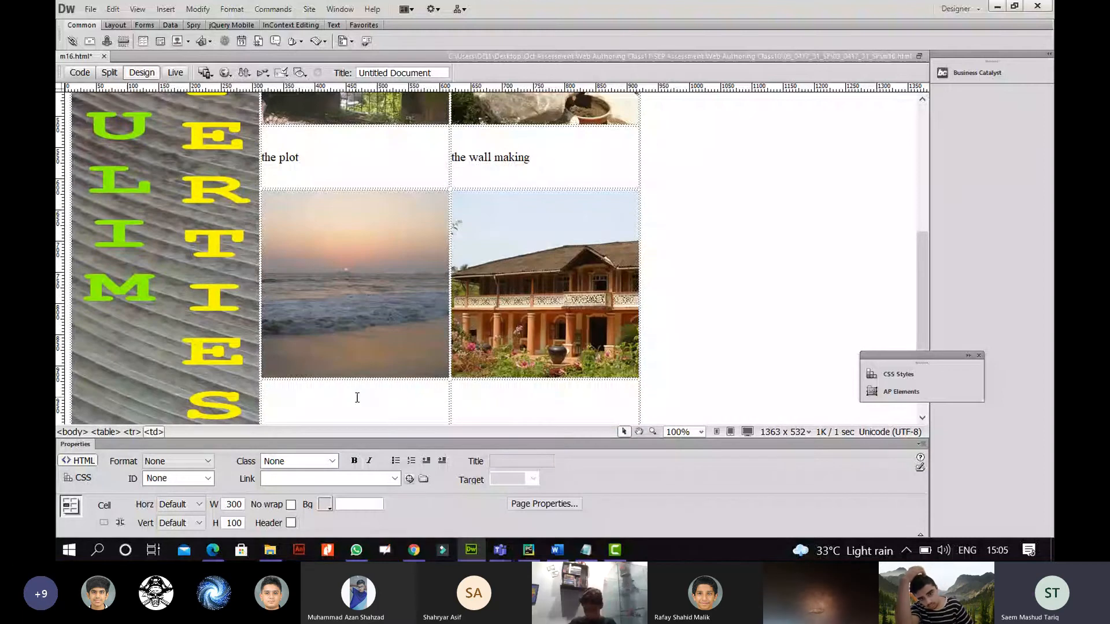
left_click(357, 398)
type("the beach")
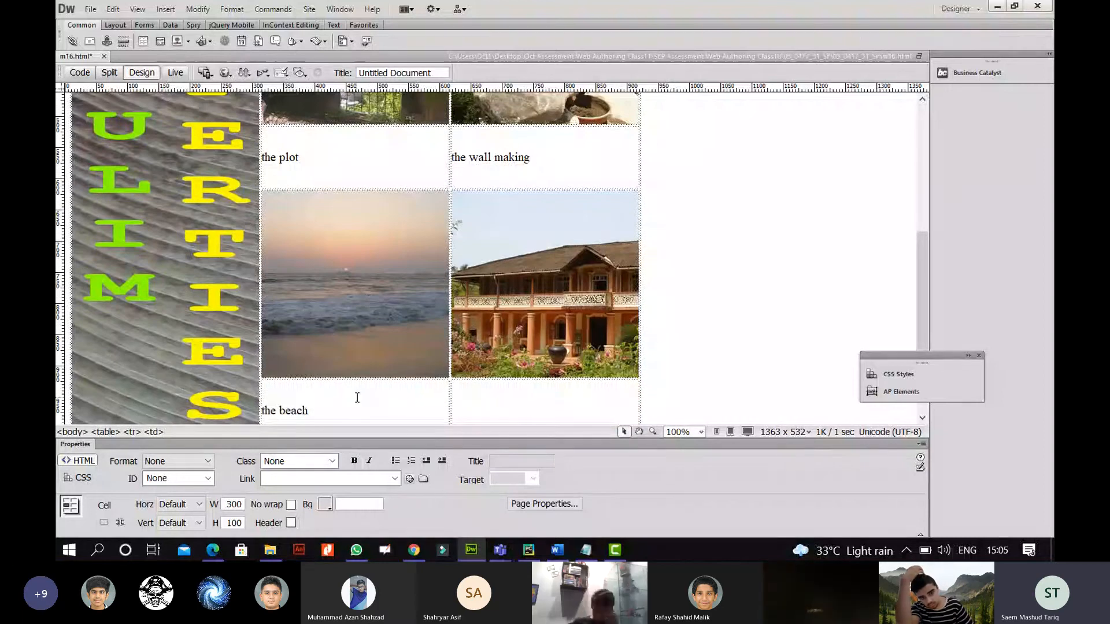
left_click(518, 402)
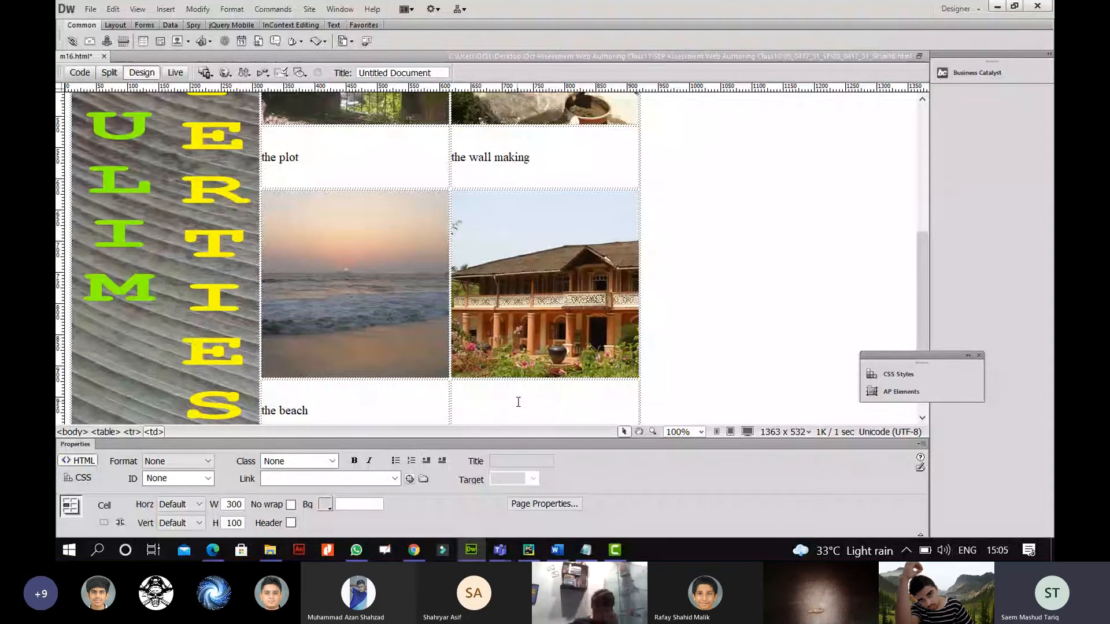
type("the weird house")
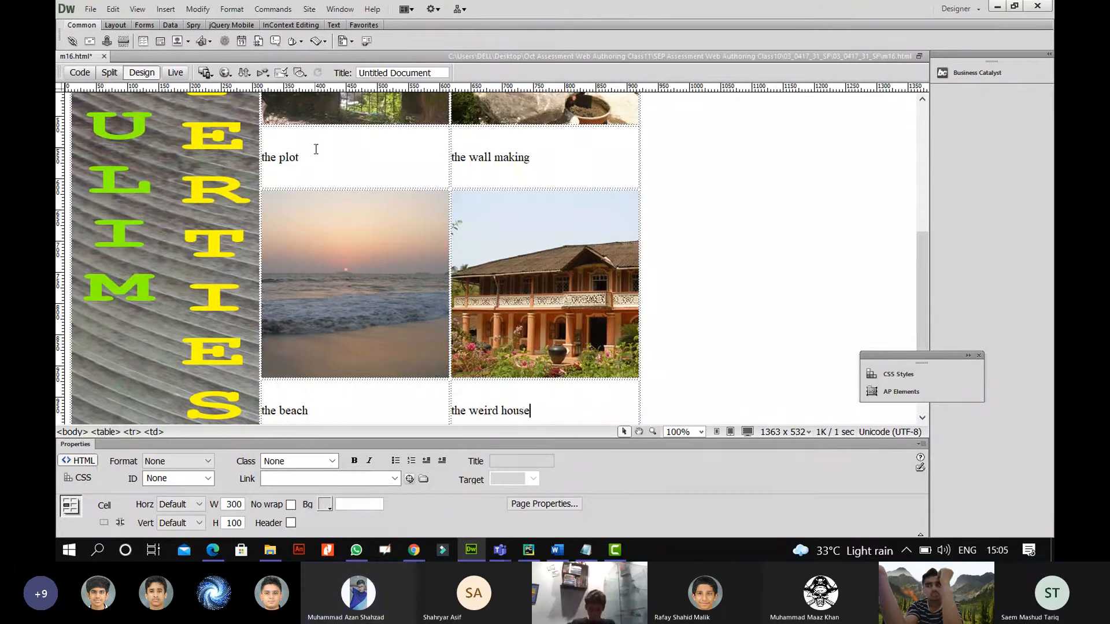
left_click_drag(288, 157, 271, 158)
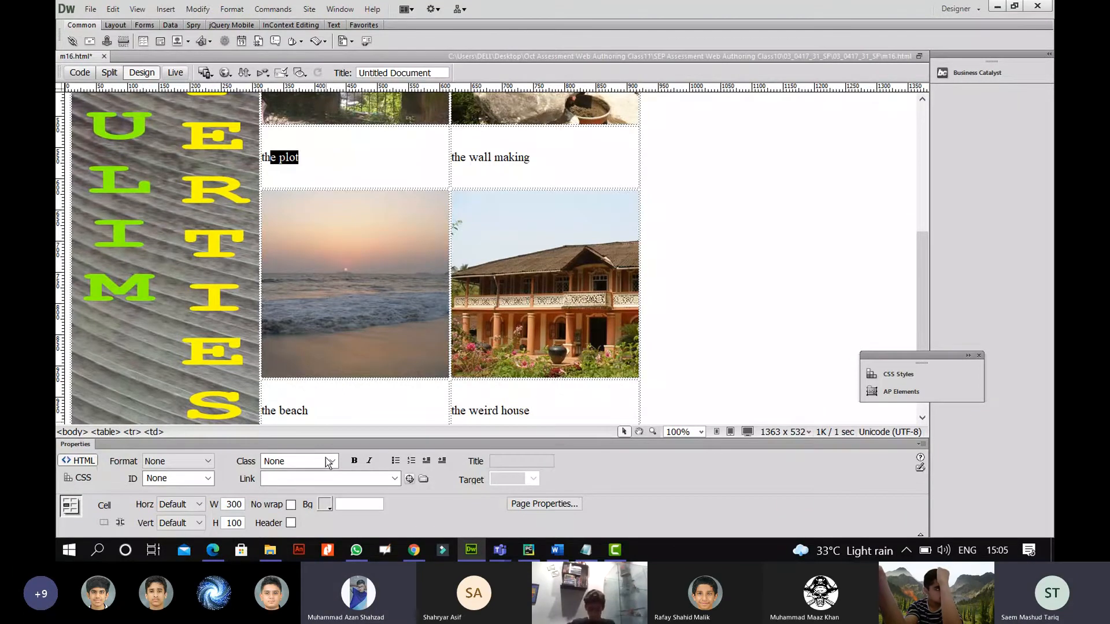
left_click(213, 550)
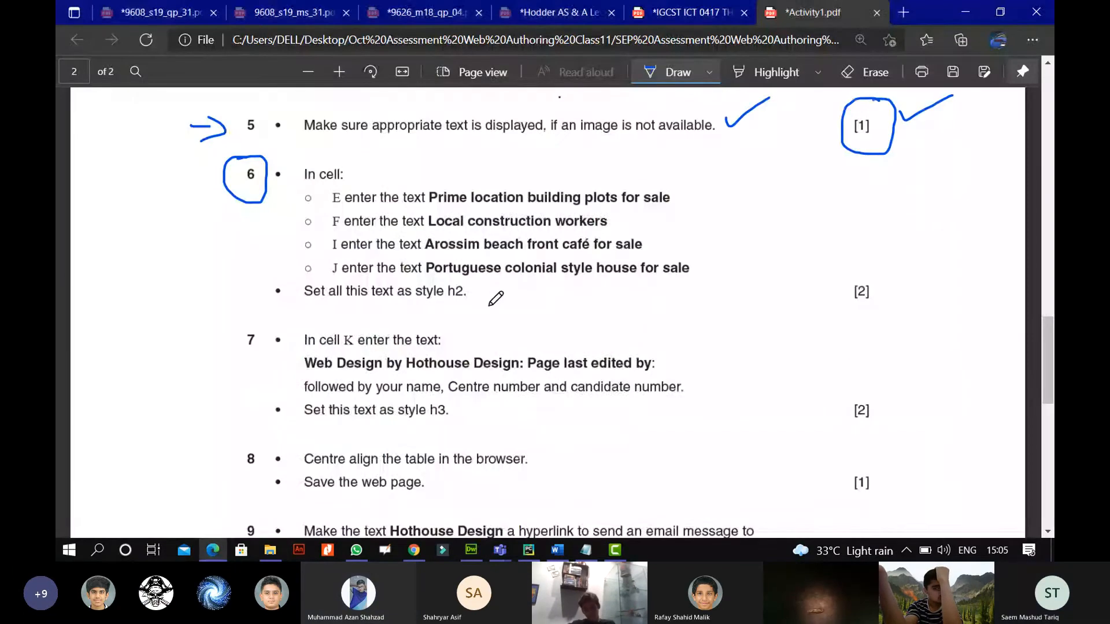
Underline 'Set all this text as style h2' in task 6 and bracket the four cell instructions.
left_click_drag(429, 302, 471, 298)
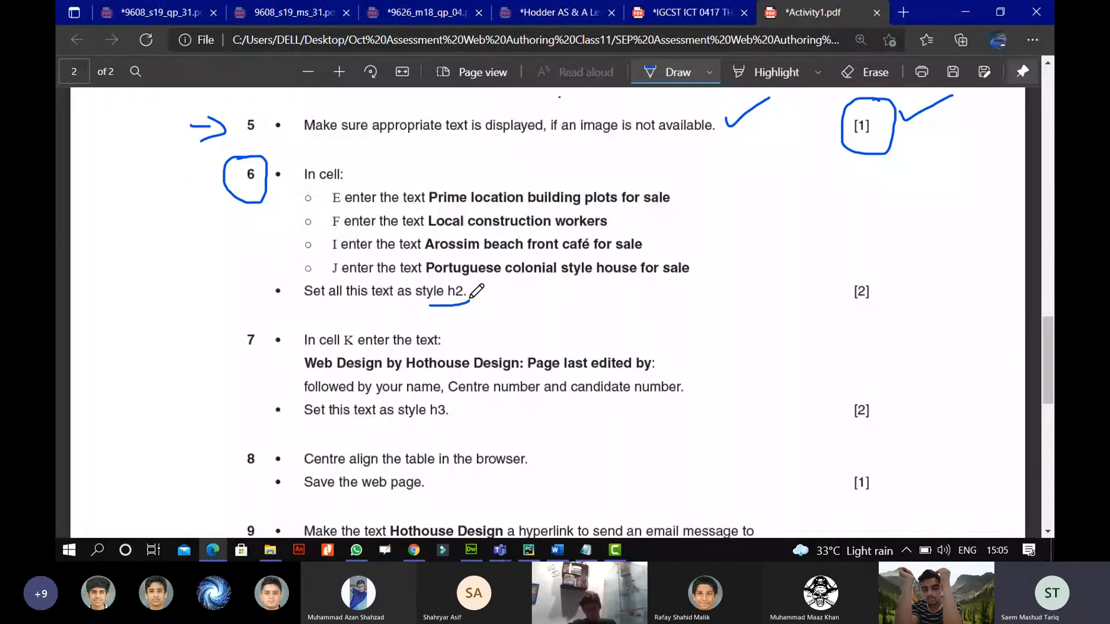
left_click_drag(318, 307, 439, 305)
left_click_drag(697, 187, 704, 282)
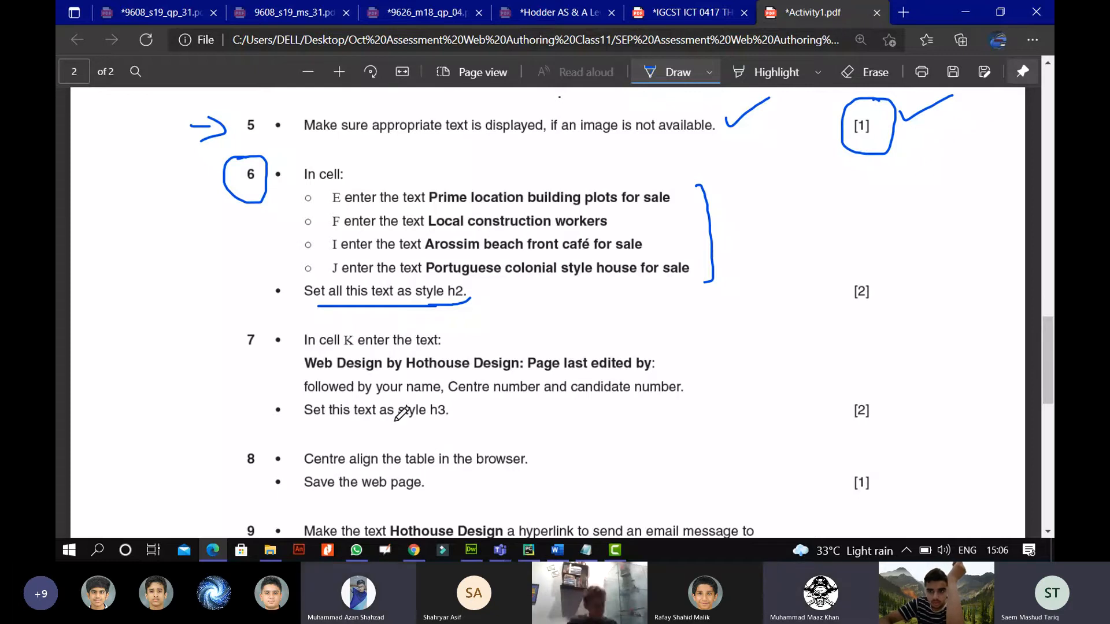
Format the top caption row, 'the plot' and 'the wall making', as Heading 2.
left_click(471, 550)
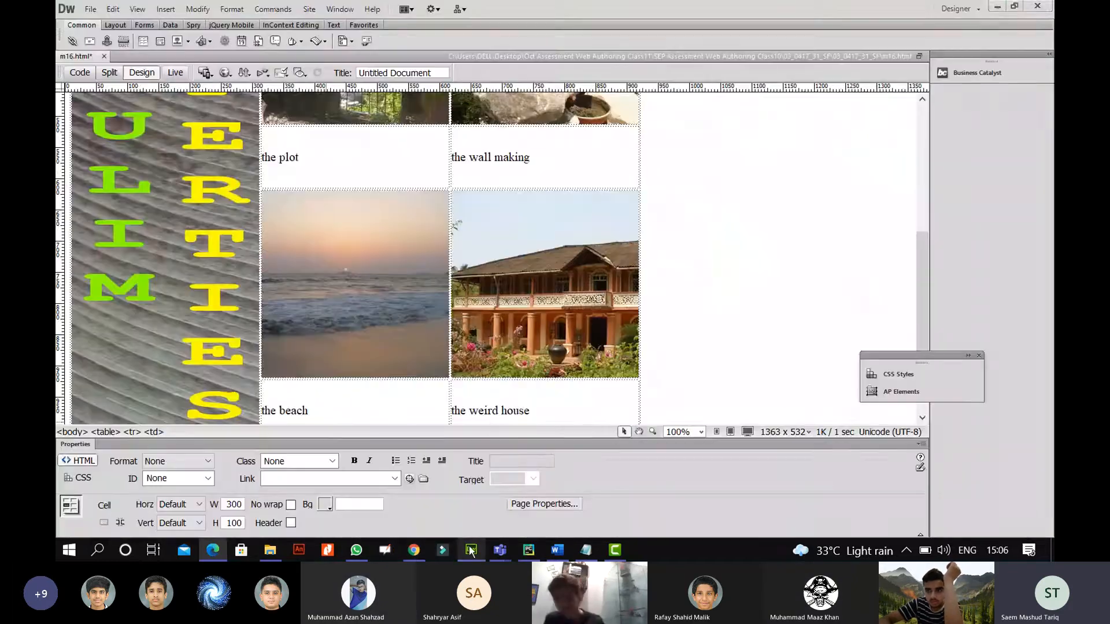
left_click(545, 159)
left_click_drag(560, 159, 418, 158)
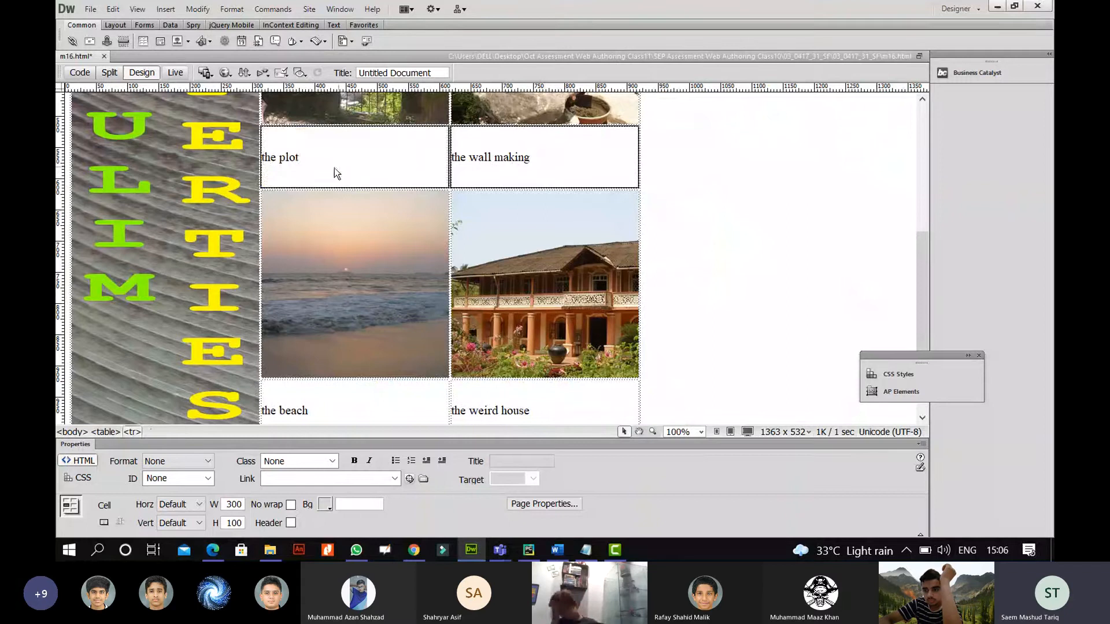
left_click(193, 470)
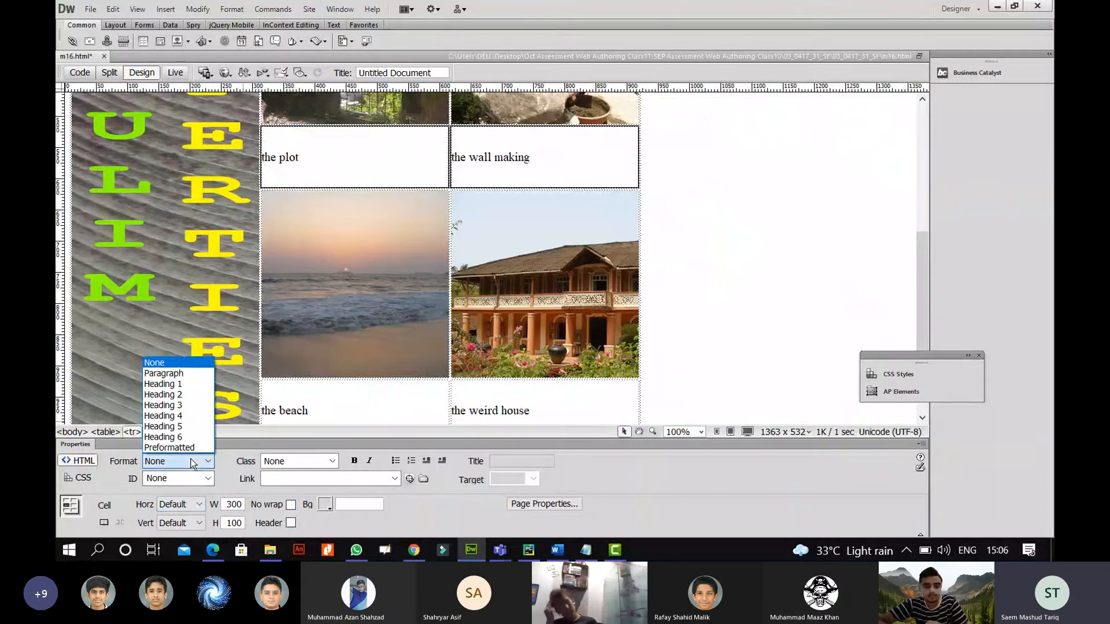
left_click(192, 395)
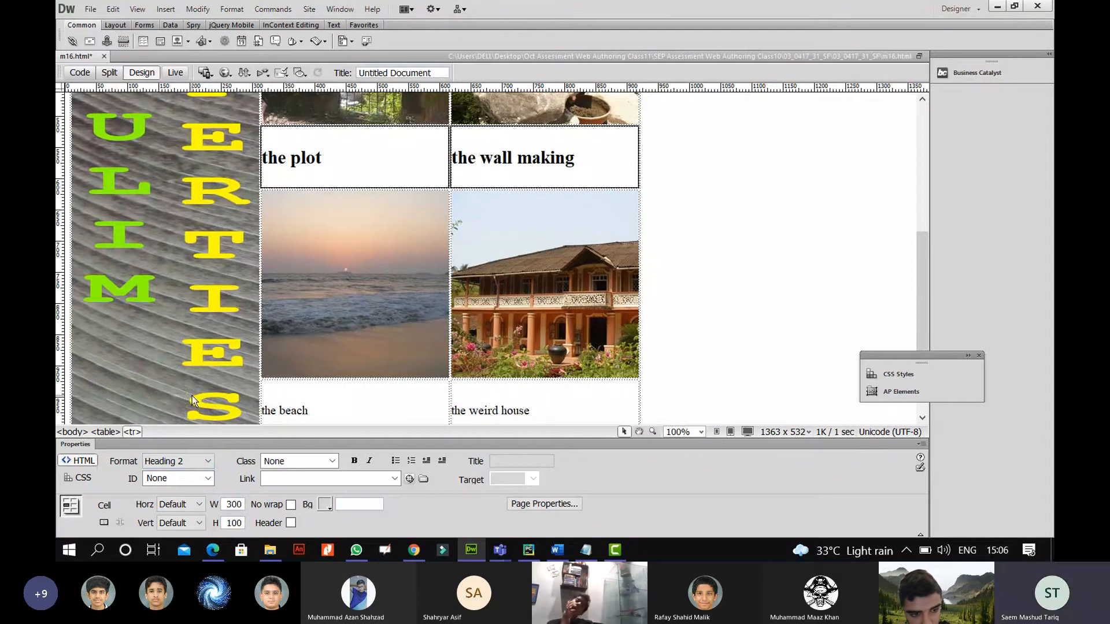
Format the bottom captions 'the beach' and 'the weird house' as Heading 2.
left_click_drag(563, 412, 303, 408)
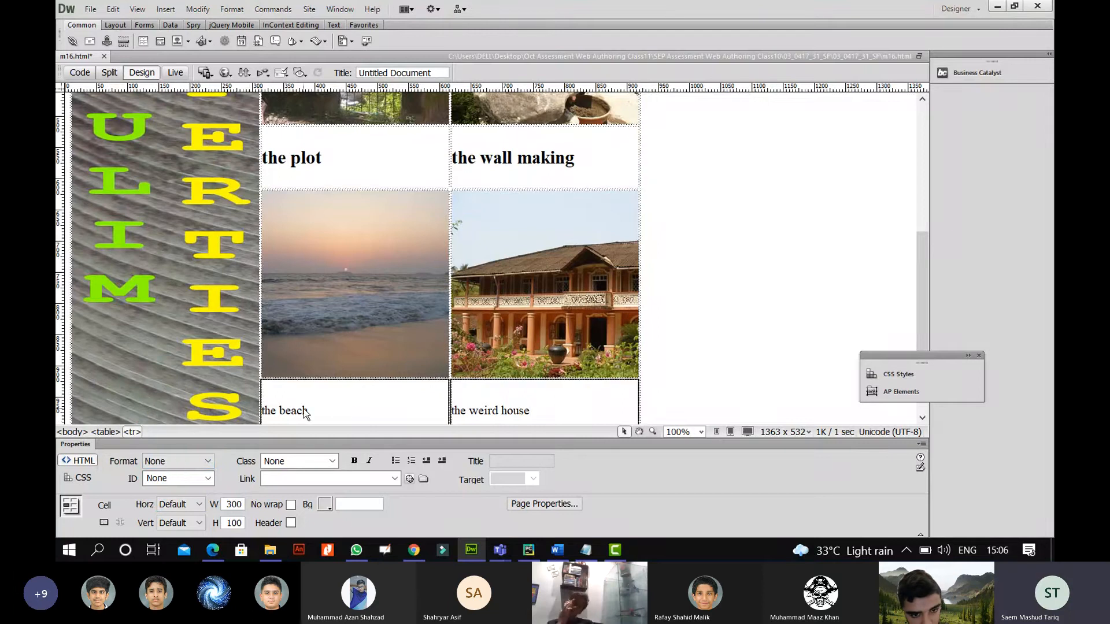
scroll(336, 393, "down", 1)
left_click(196, 457)
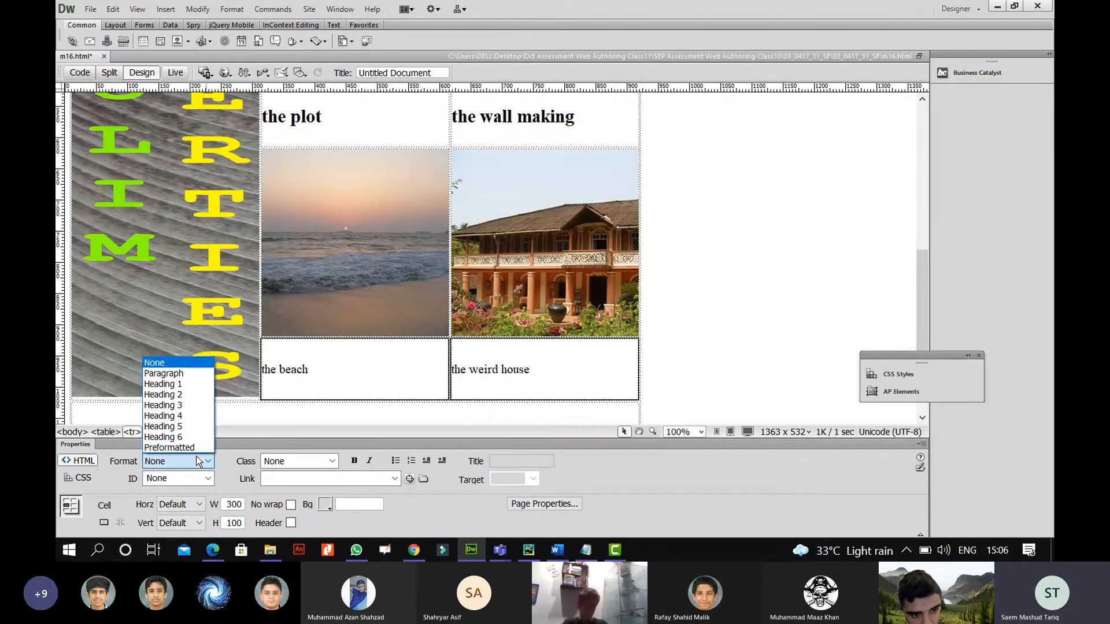
left_click(186, 393)
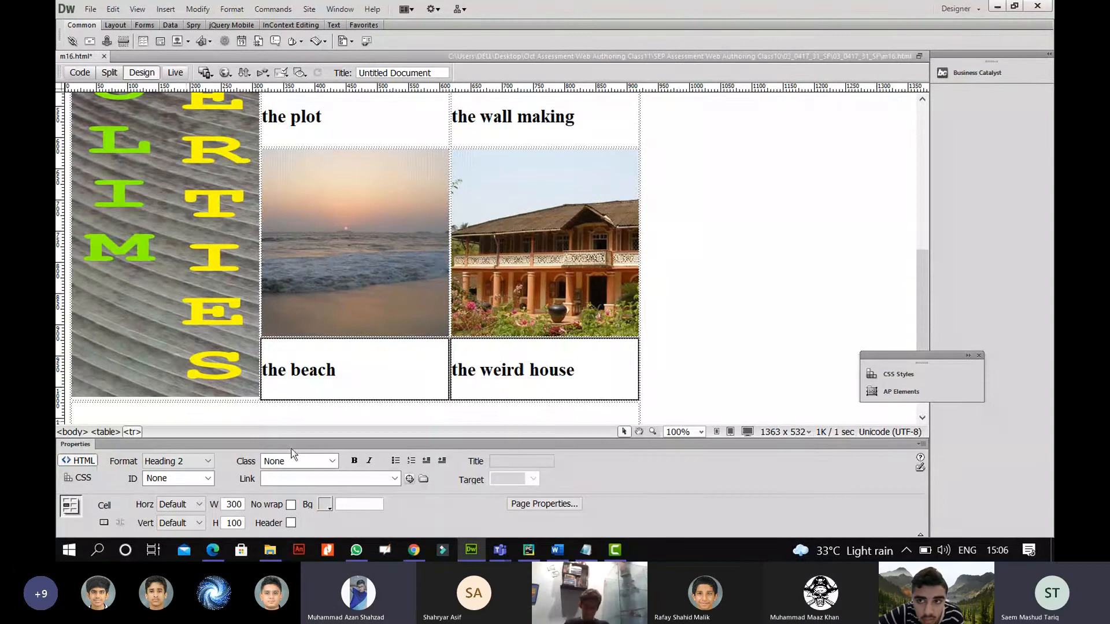
Circle question 6's [2] mark and underline 'In cell K enter the text:' in the assessment PDF.
key("alt+Tab")
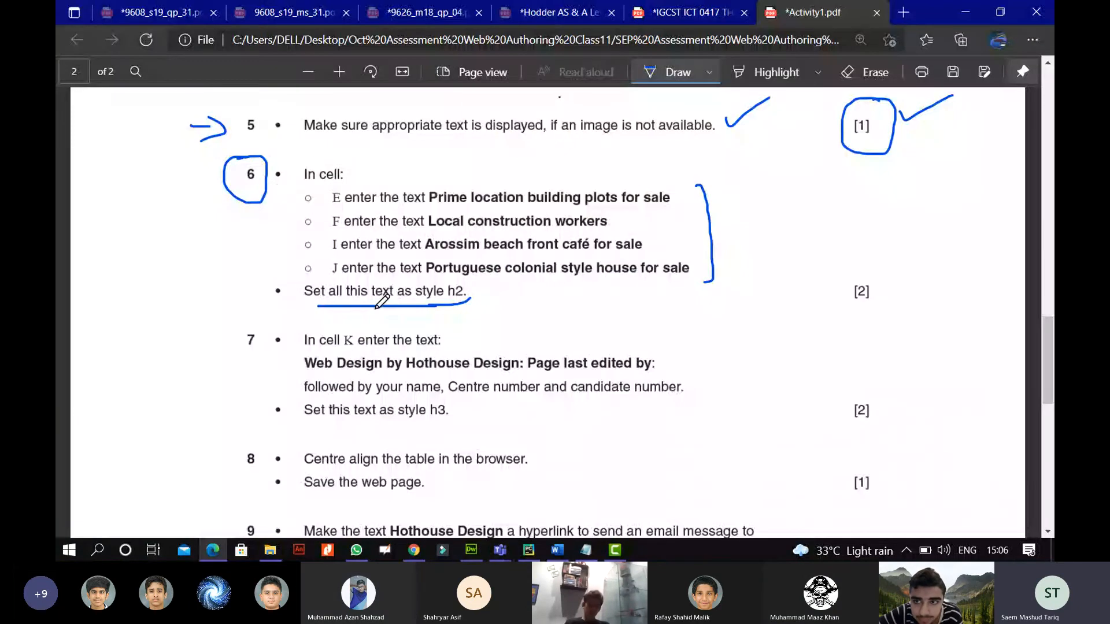
left_click_drag(876, 274, 879, 270)
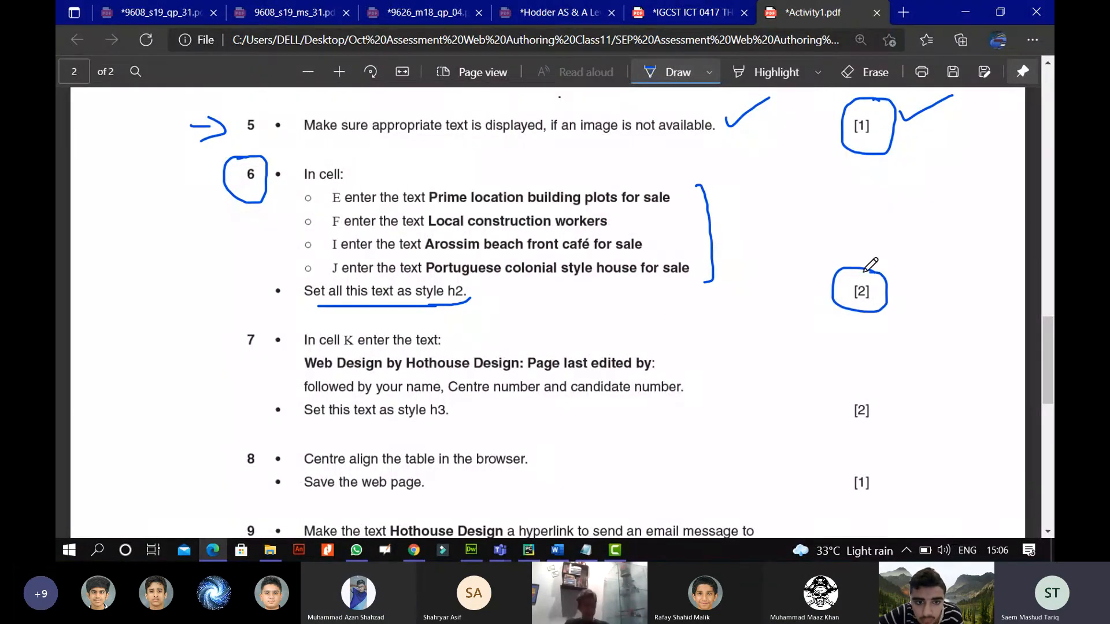
scroll(668, 304, "down", 1)
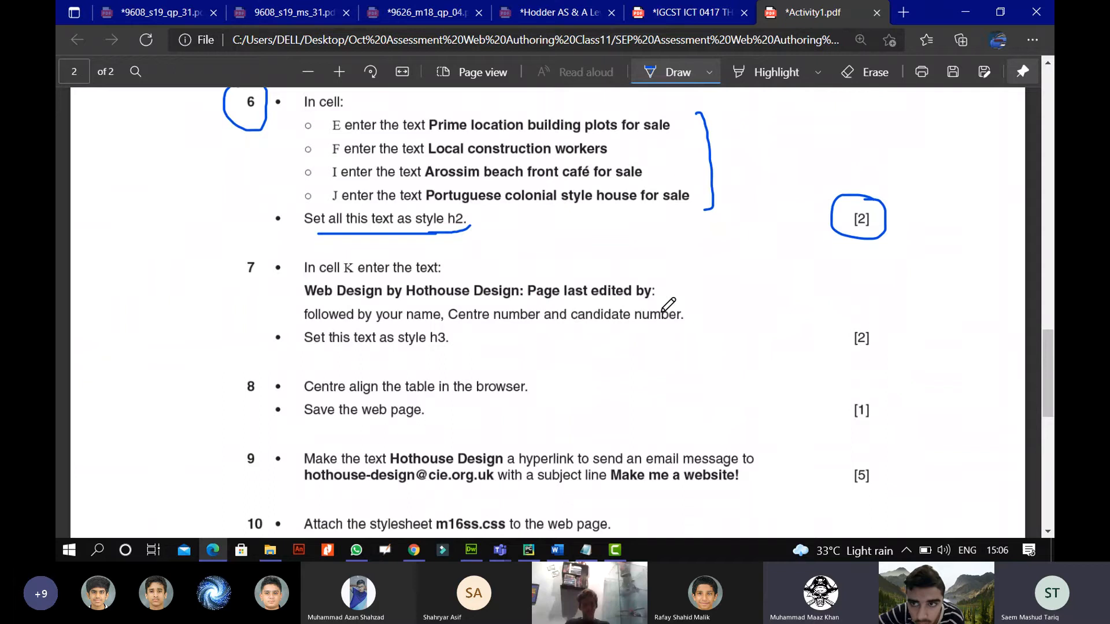
scroll(668, 305, "down", 1)
left_click_drag(308, 211, 437, 204)
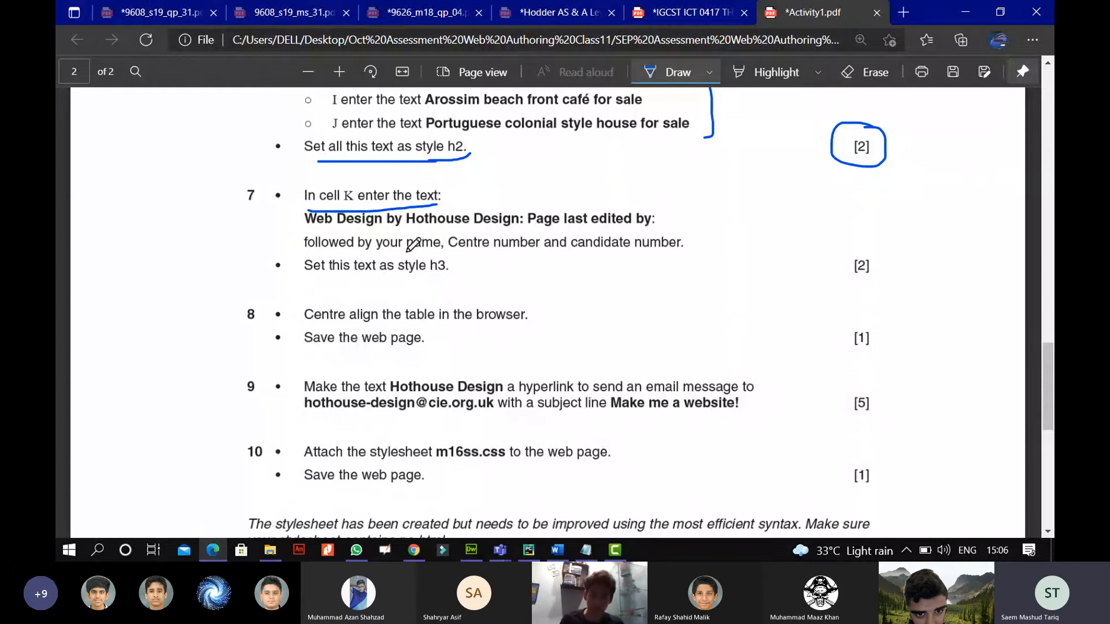
Type the 'web design by hothouse design' credit line, with the author's name, into the bottom table cell.
mouse_move(472, 554)
left_click(472, 554)
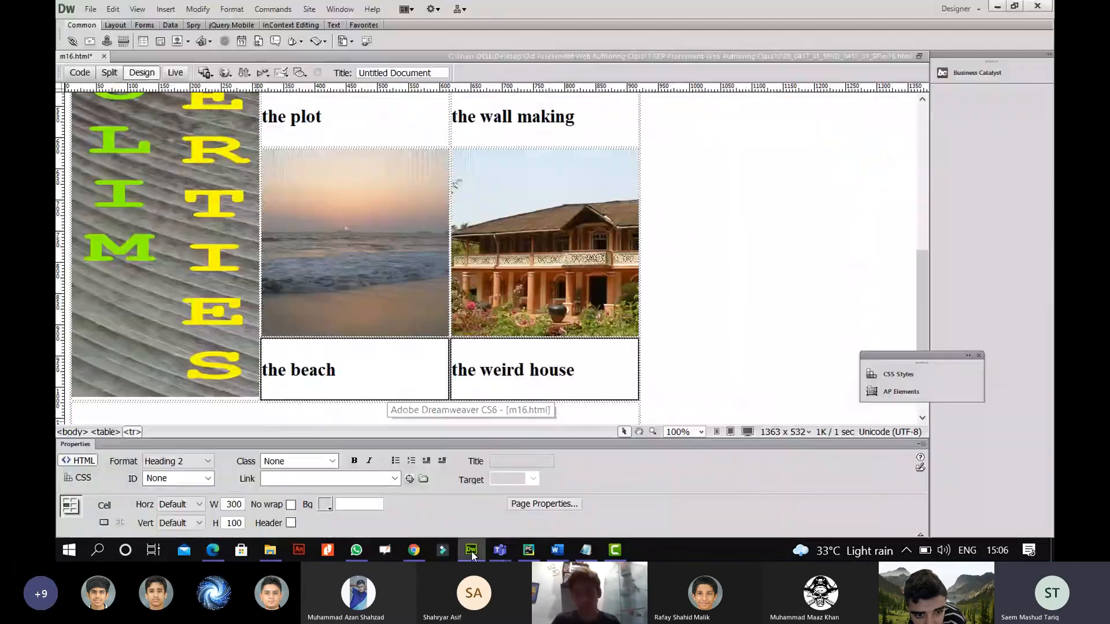
scroll(358, 399, "down", 2)
left_click(351, 388)
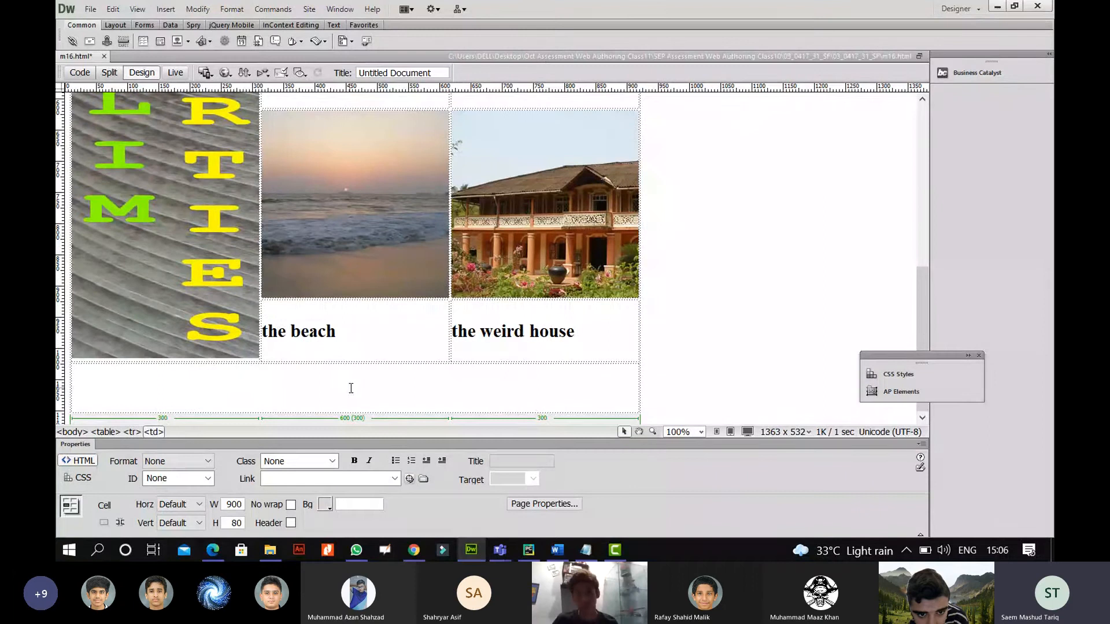
type("web design b")
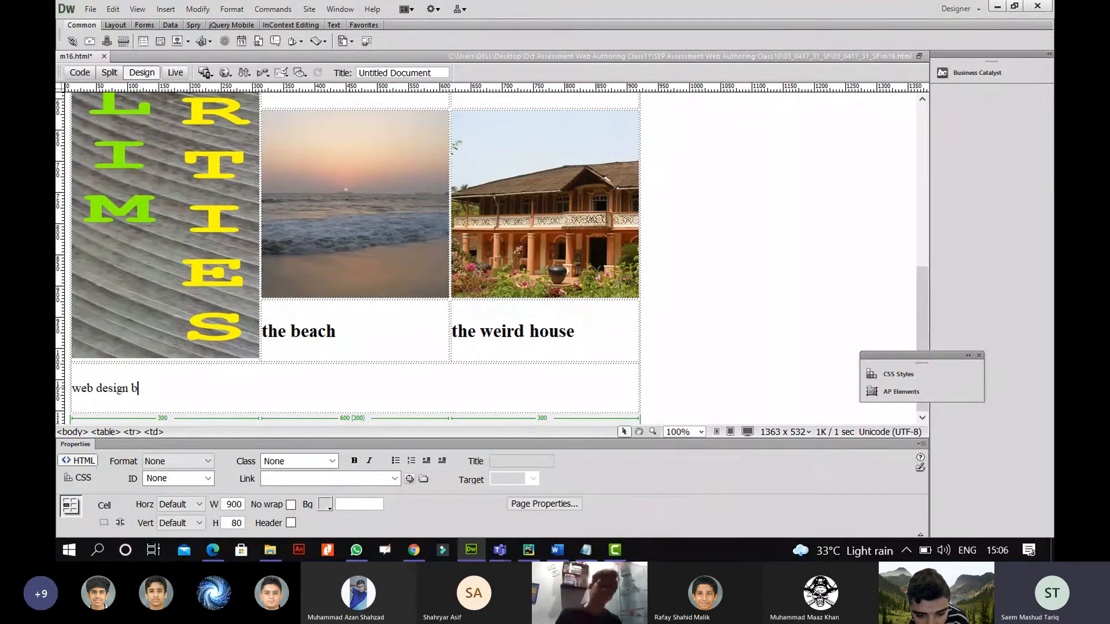
type("y hothouse design by")
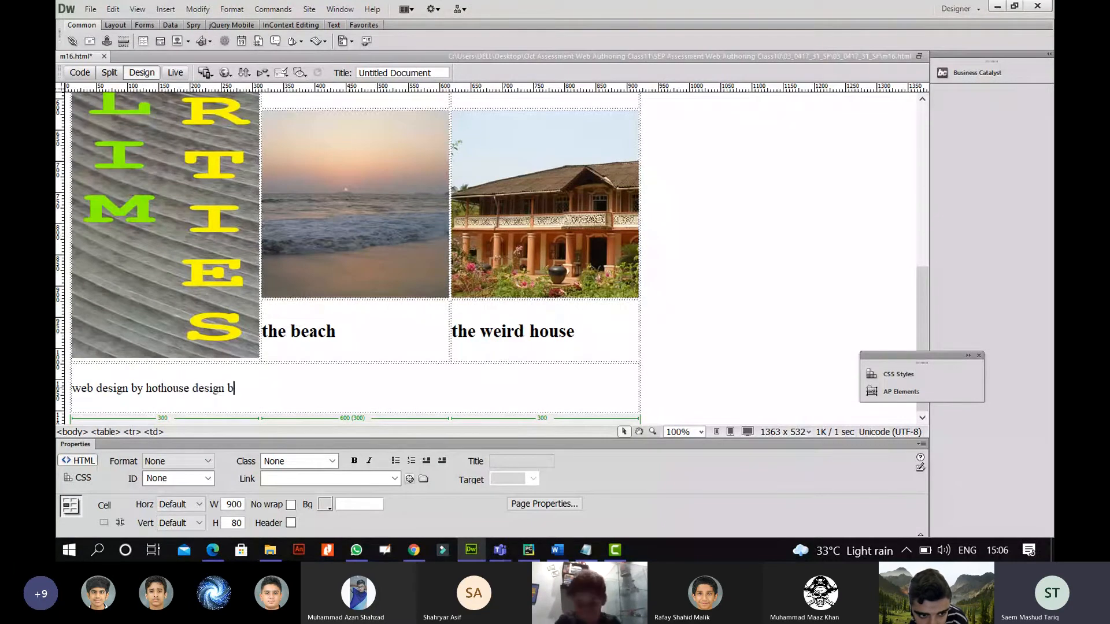
type(" R")
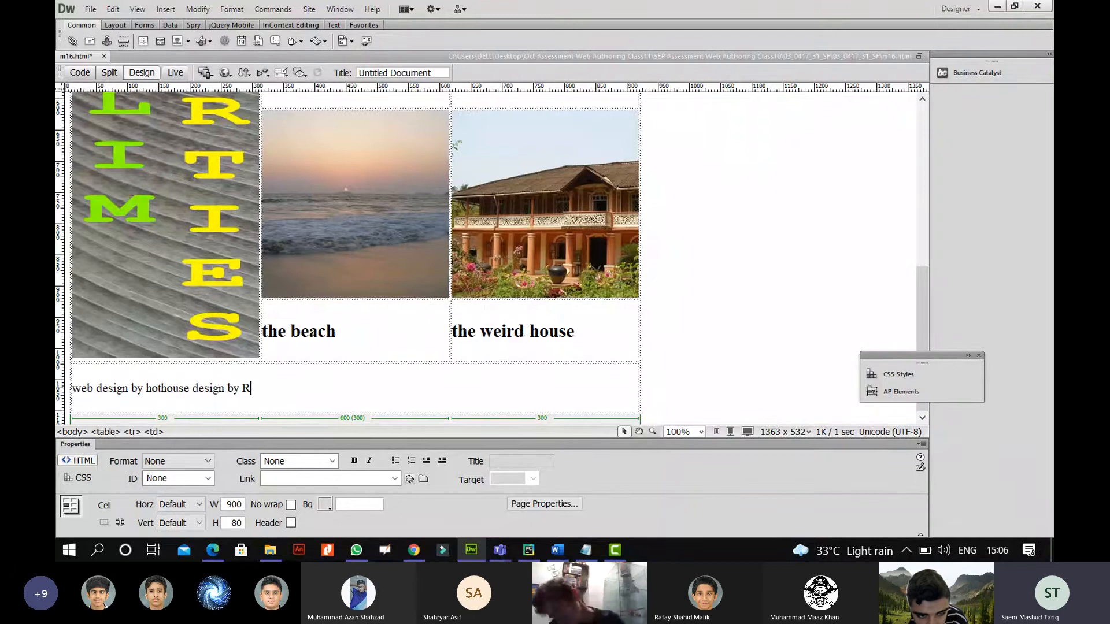
type("afar")
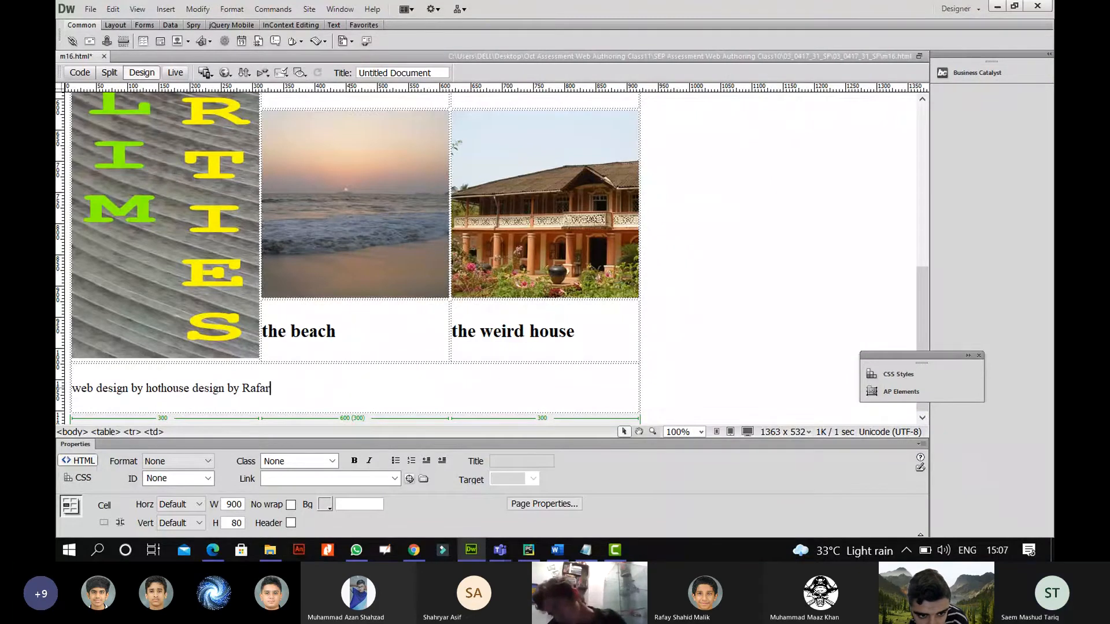
key("BackSpace")
type("y")
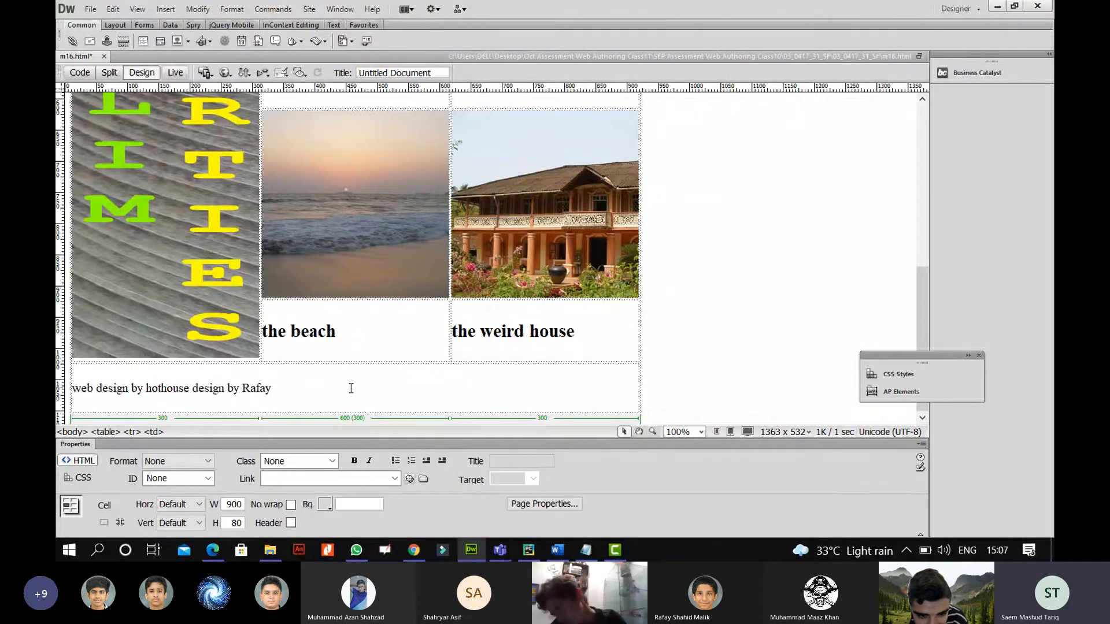
type(" and all")
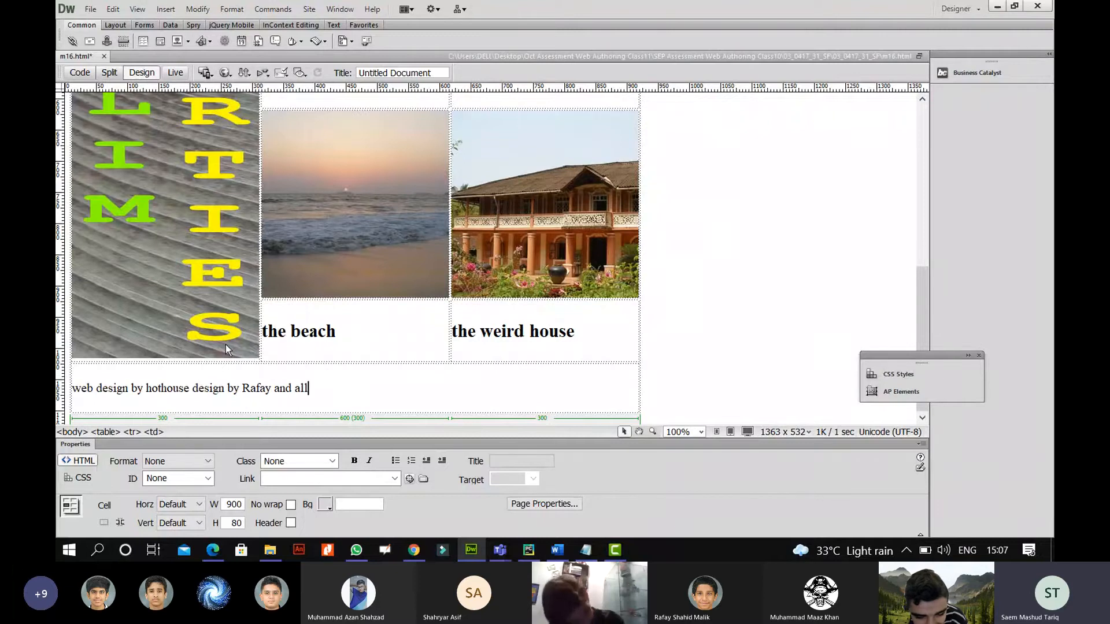
Format the whole footer credit line as Heading 3.
left_click_drag(334, 390, 69, 389)
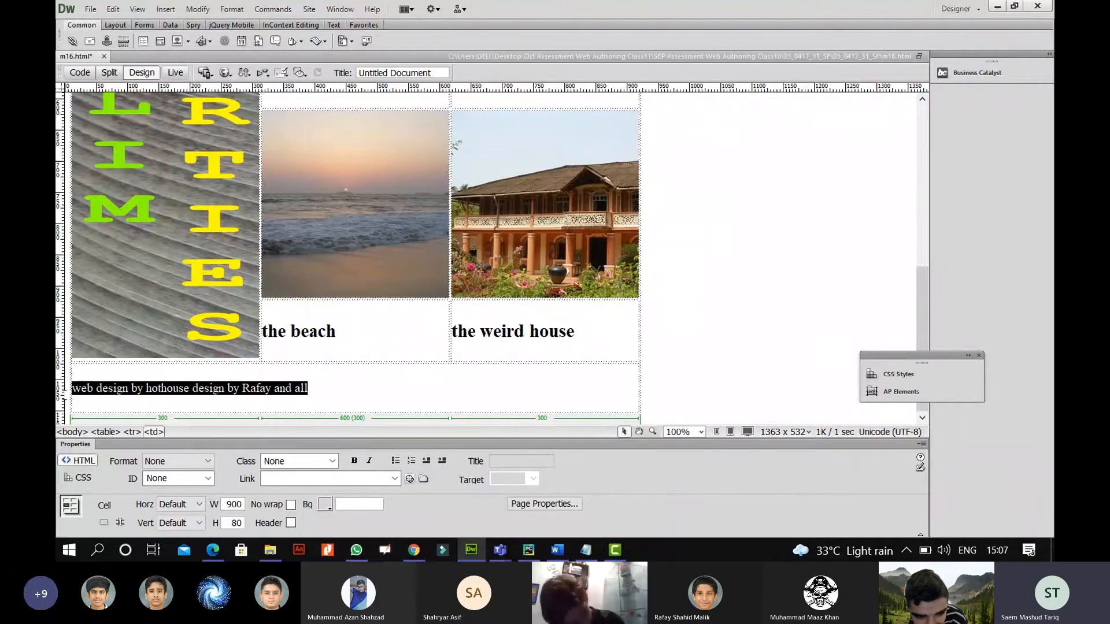
left_click(171, 461)
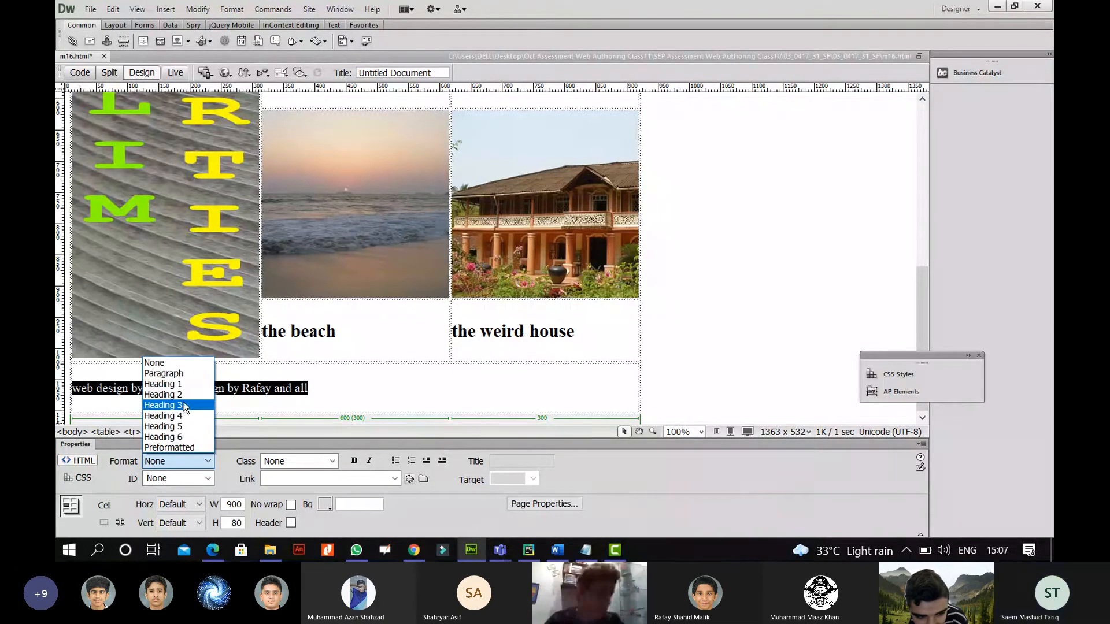
left_click(186, 405)
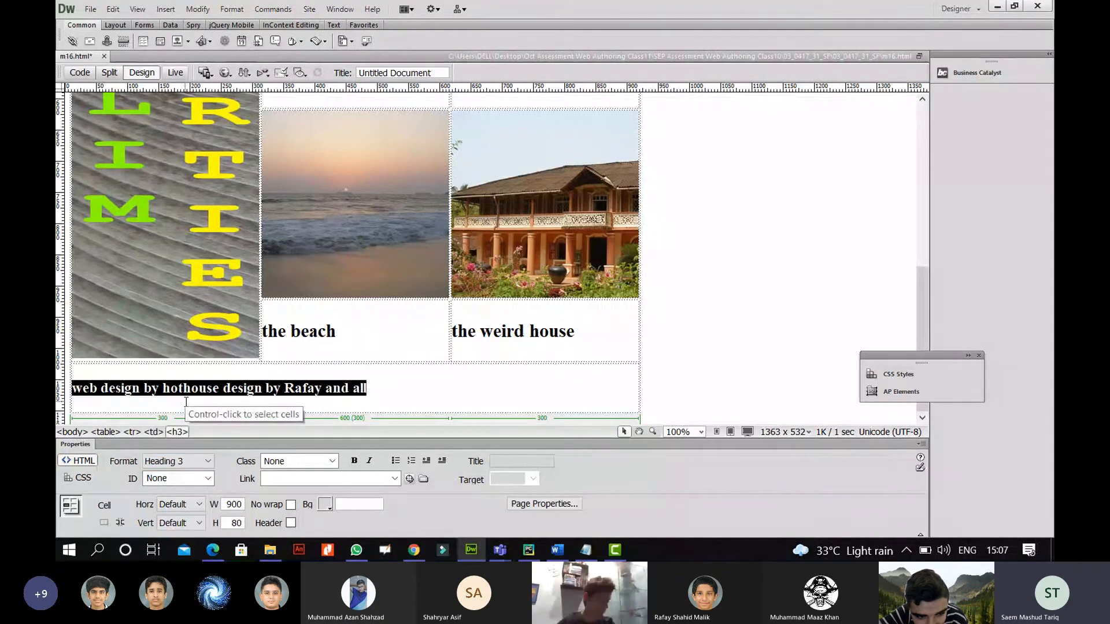
left_click(384, 377)
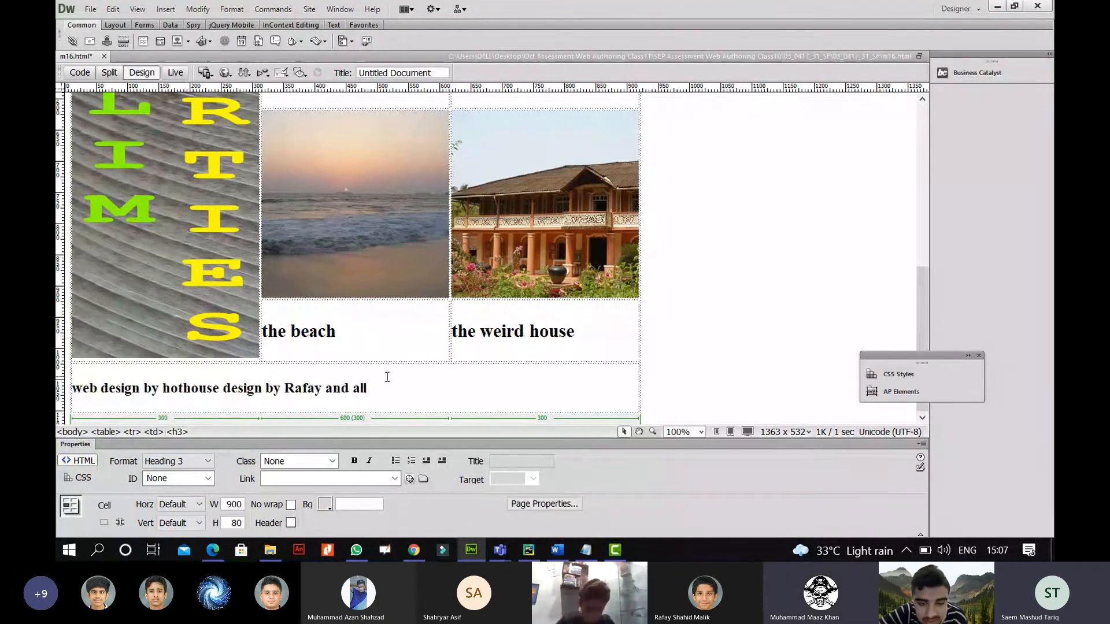
left_click(212, 550)
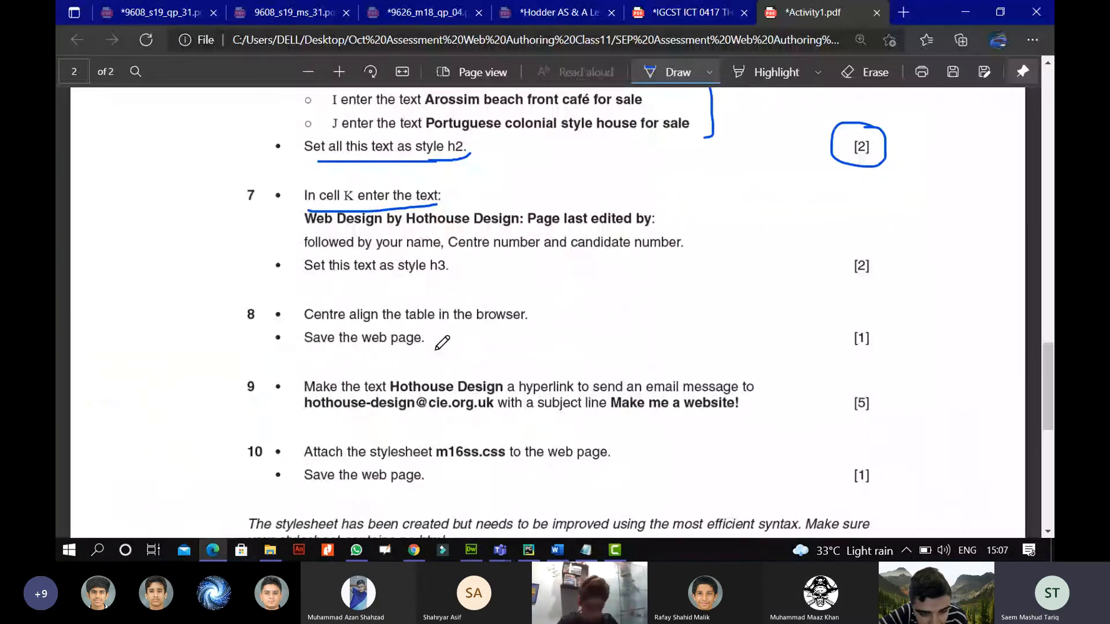
Circle and tick question 7's [2] mark on the task sheet.
left_click_drag(867, 238, 874, 247)
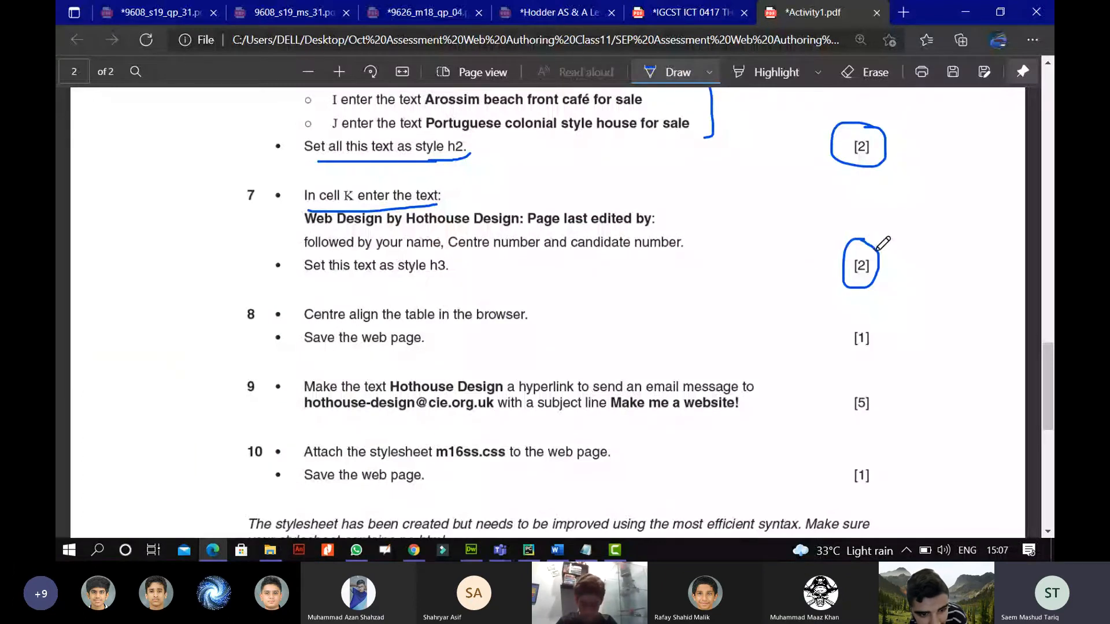
left_click_drag(876, 250, 942, 226)
scroll(598, 251, "down", 2)
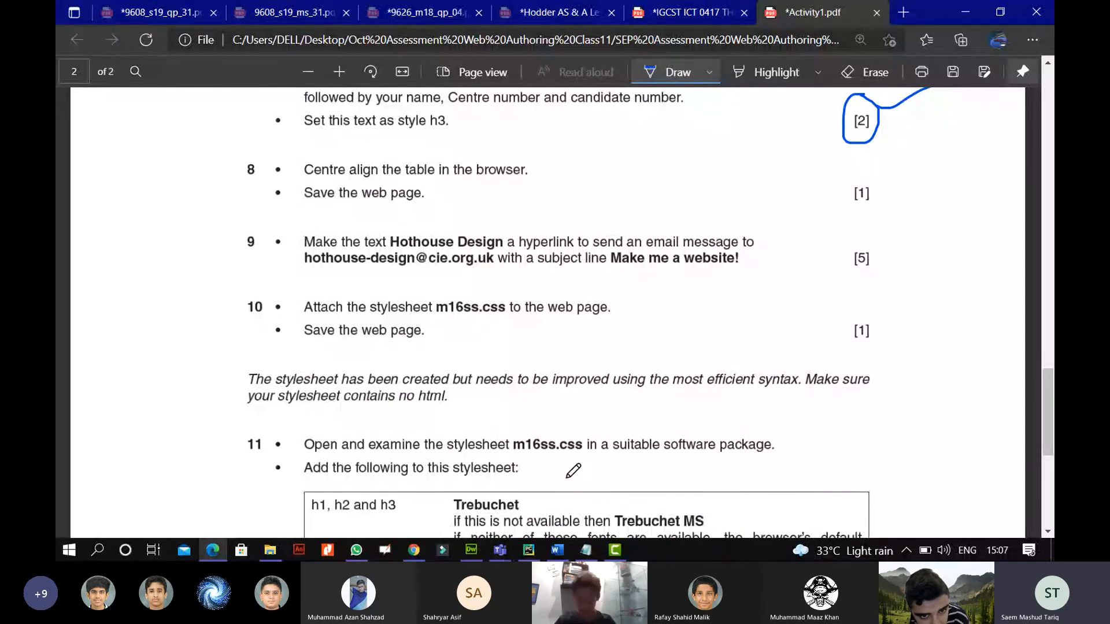
left_click(482, 548)
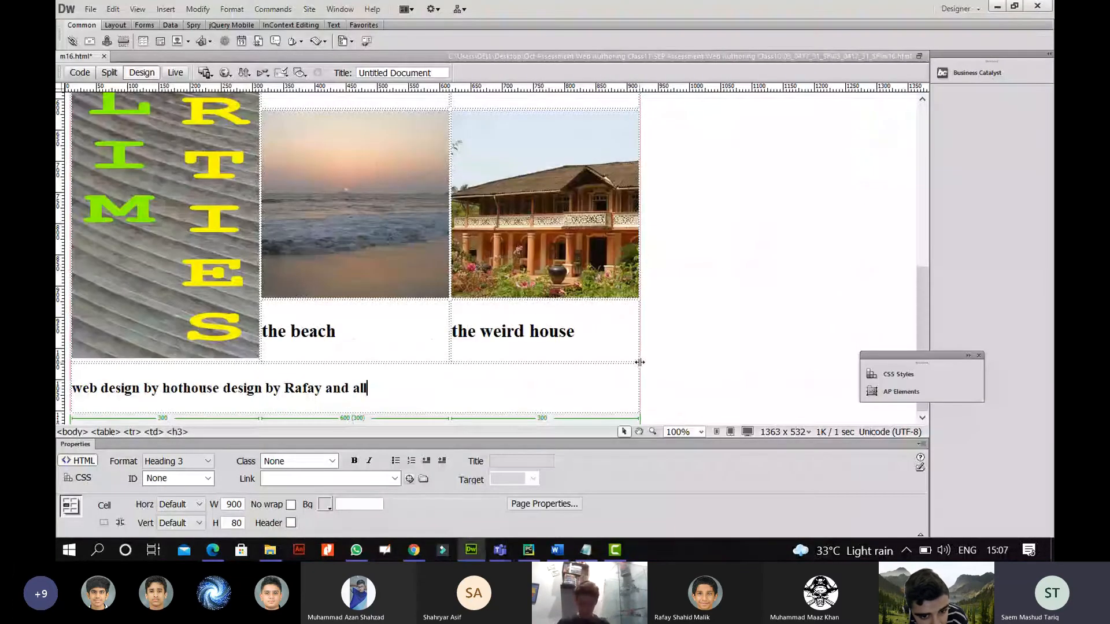
Set the photo table's Align property to Center and check the result.
left_click(640, 313)
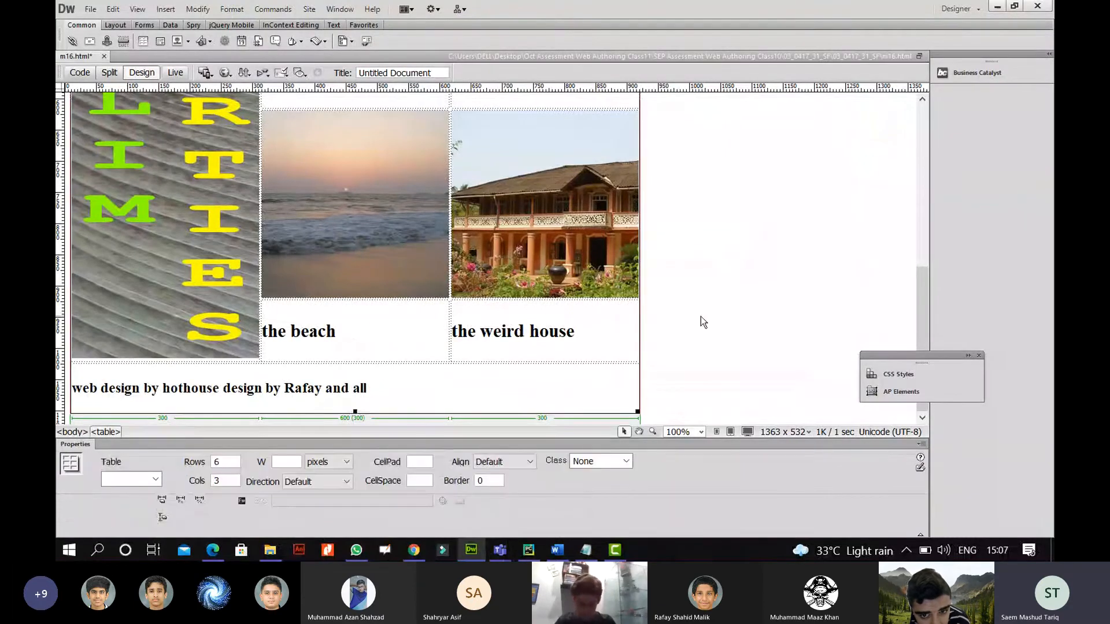
left_click(647, 328)
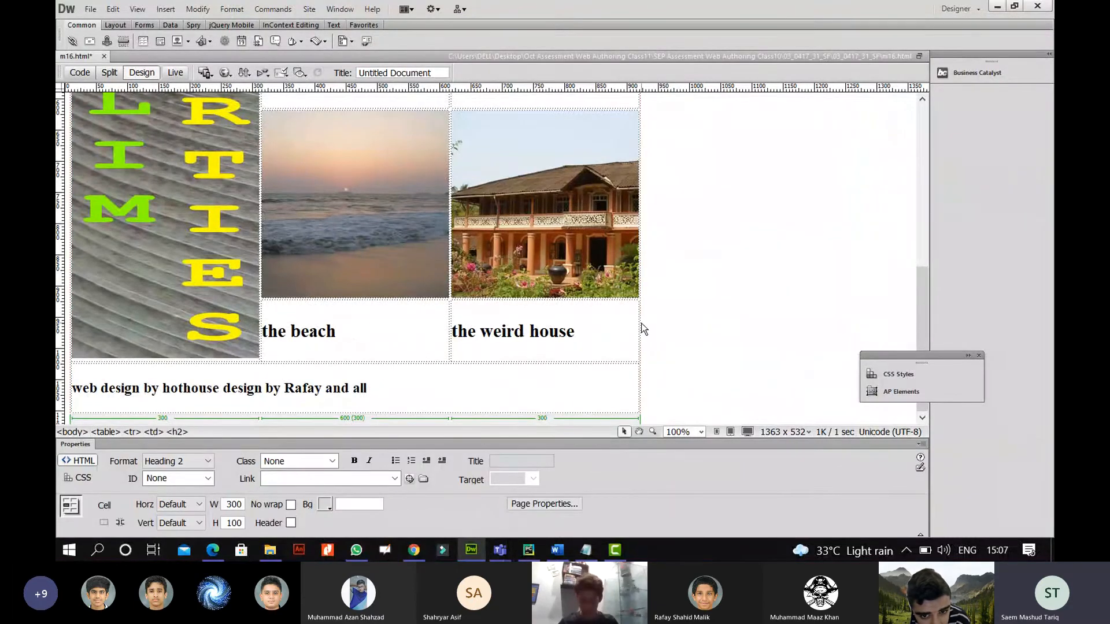
left_click(640, 323)
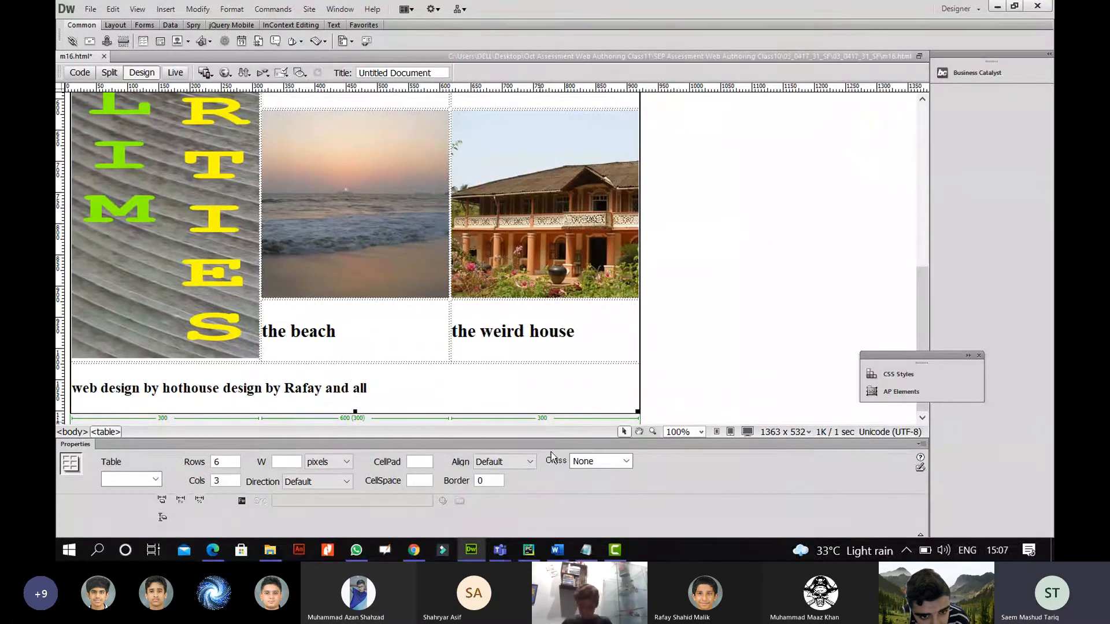
left_click(520, 466)
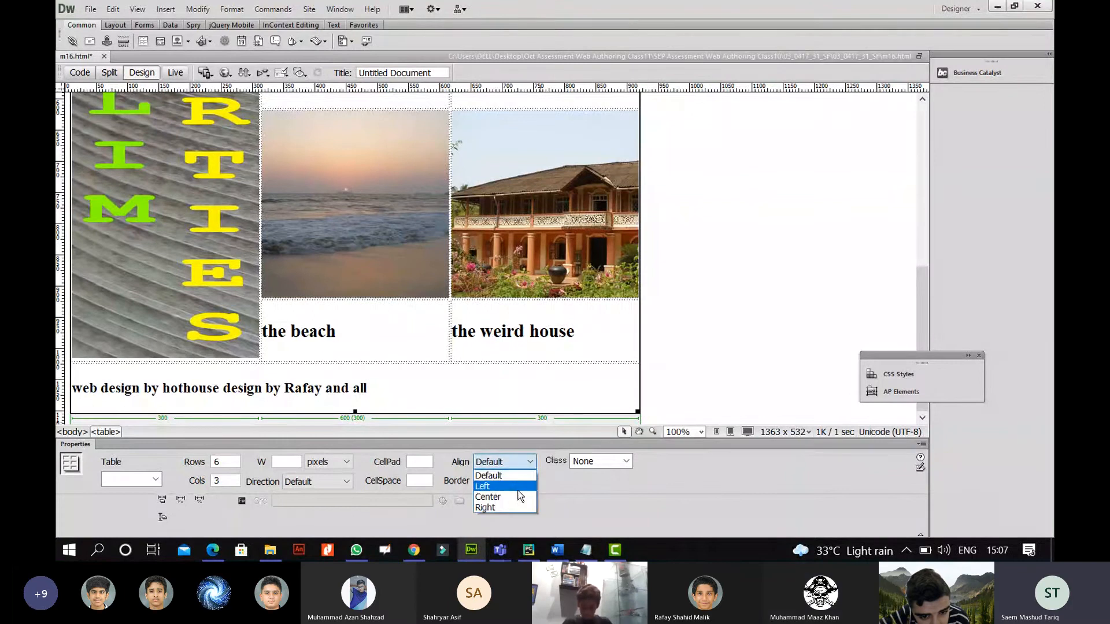
left_click(520, 502)
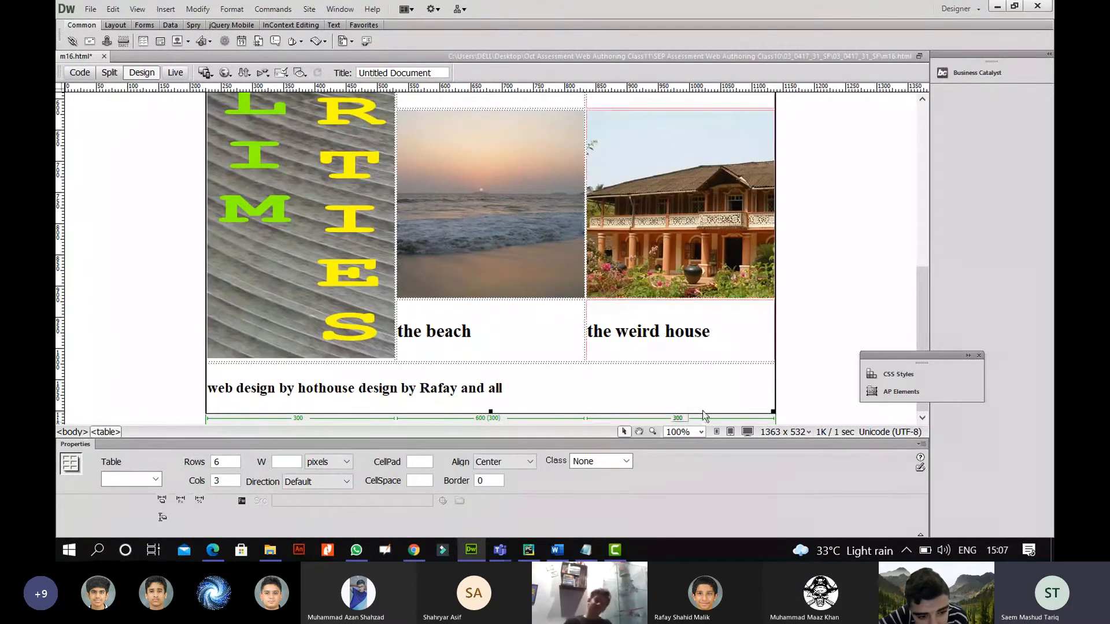
left_click(795, 310)
mouse_move(925, 301)
left_mouse_down()
mouse_move(927, 164)
mouse_move(928, 306)
left_mouse_up()
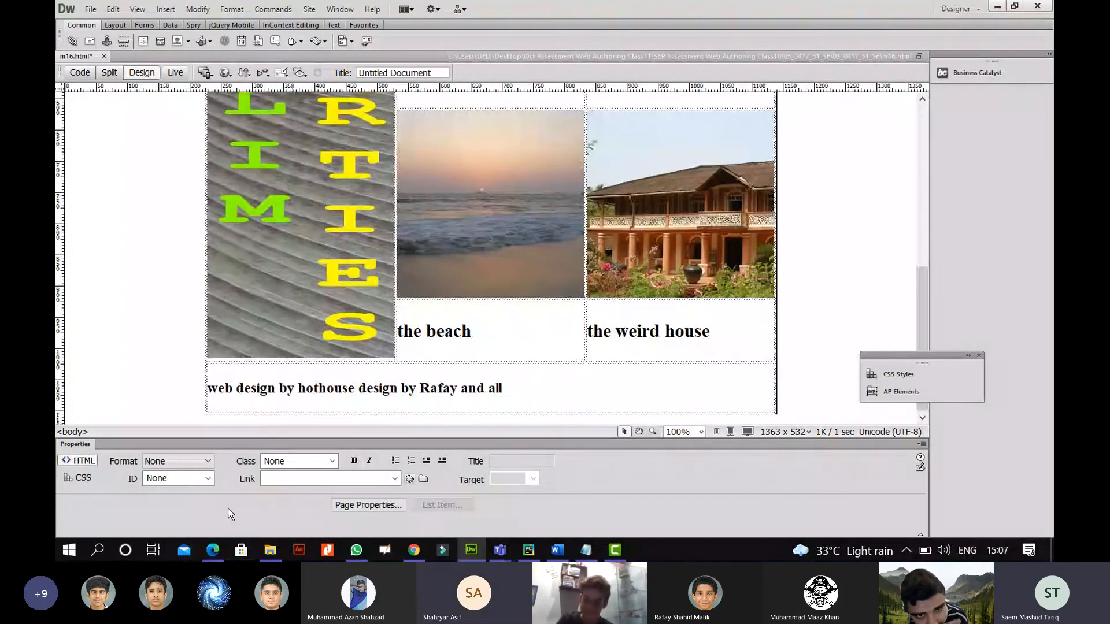
left_click(776, 331)
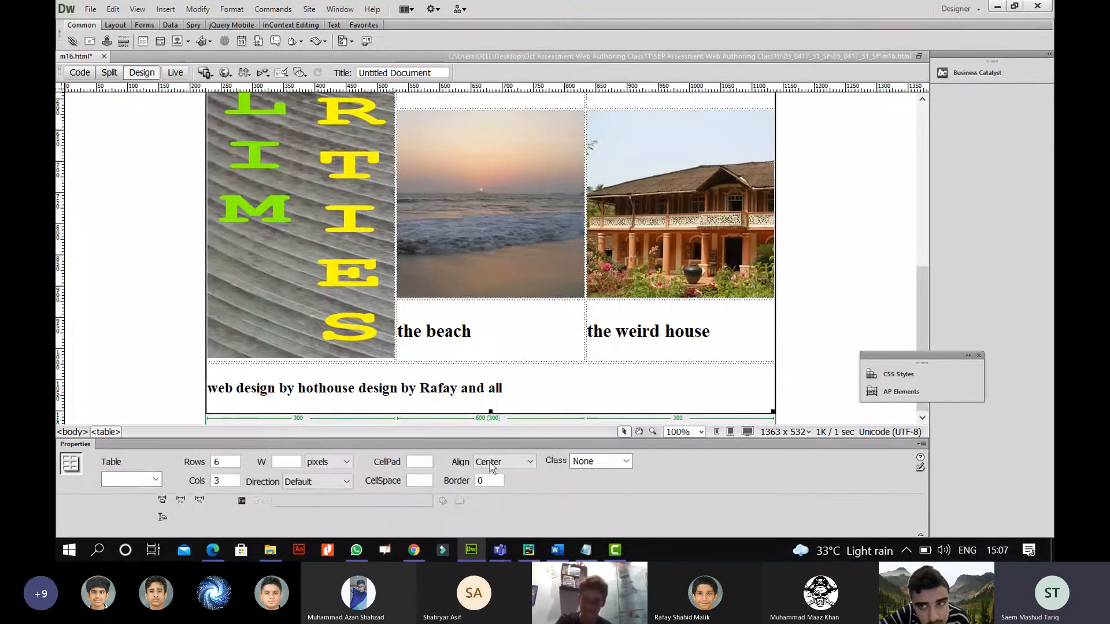
left_click(213, 550)
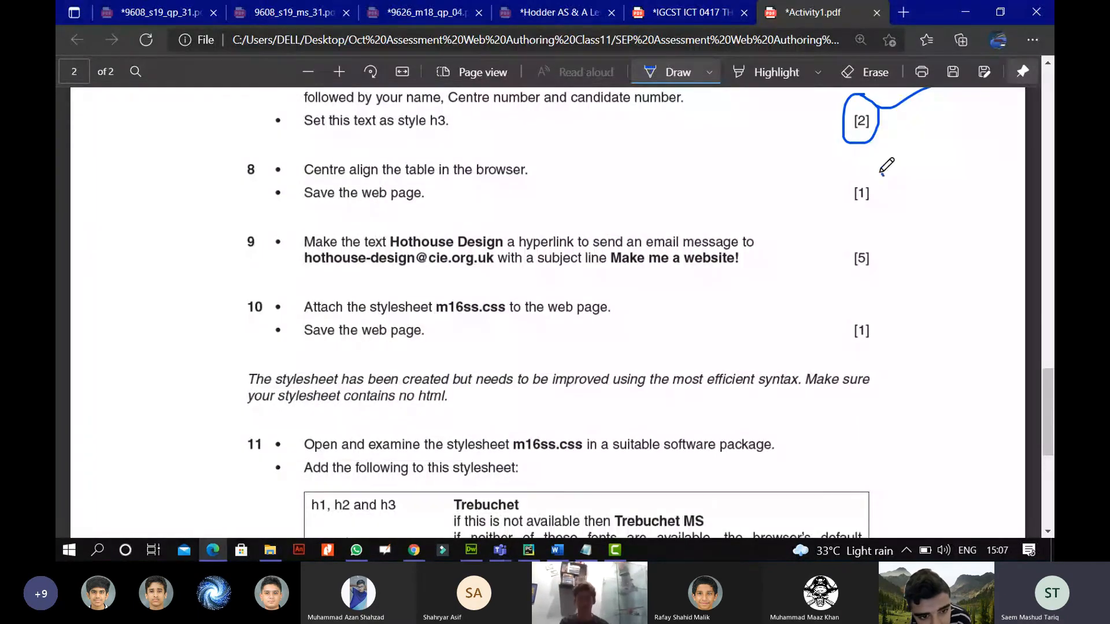
Circle and tick question 8's [1] mark, then underline question 9's e-mail address and 'Make me a website!' subject.
left_click_drag(882, 174, 937, 171)
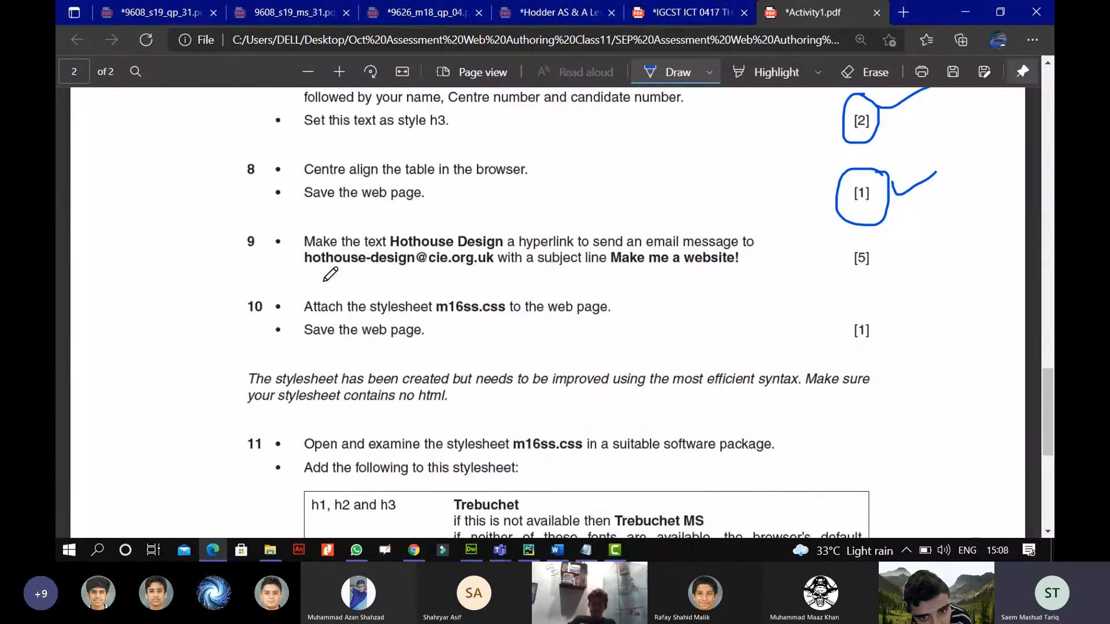
left_click_drag(304, 270, 490, 269)
left_click_drag(607, 270, 729, 270)
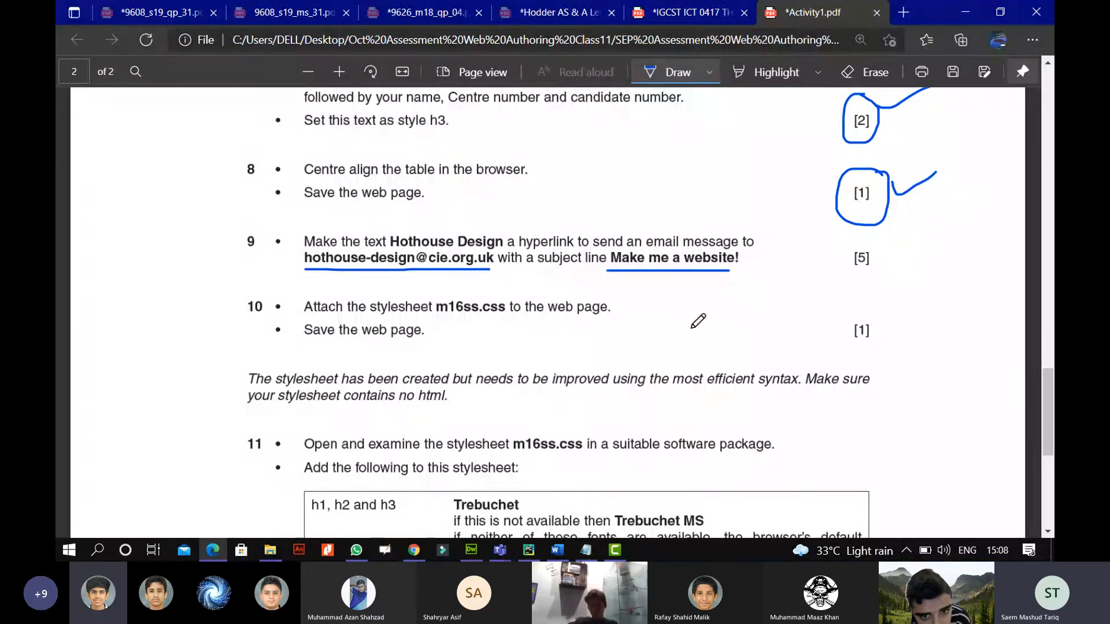
Launch Notepad and shrink its window so the questions stay visible below.
left_click(69, 549)
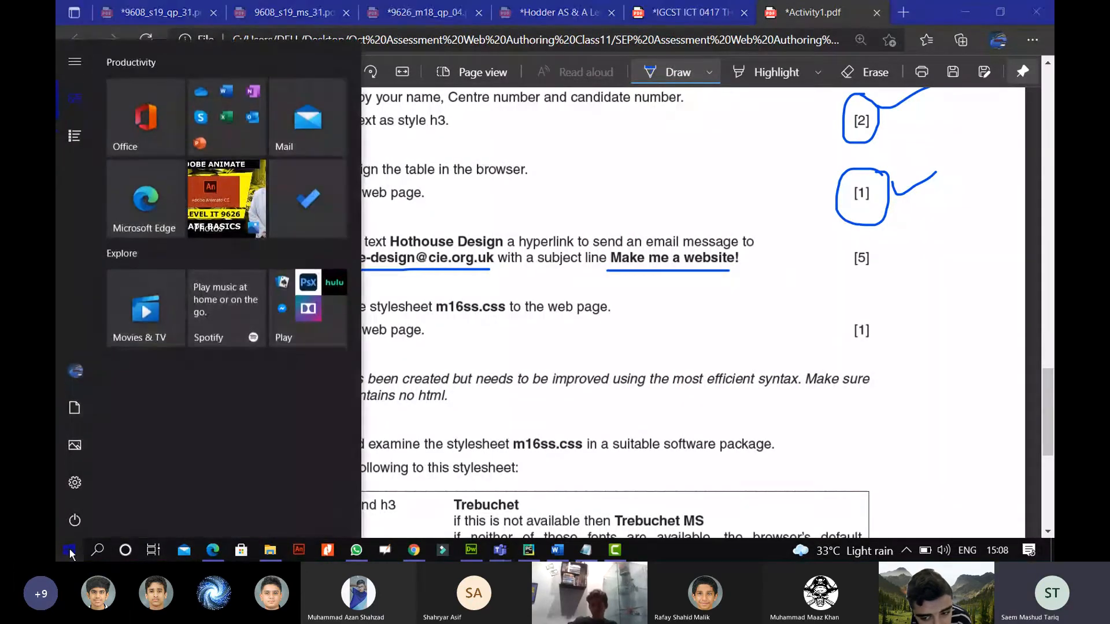
type("notepad")
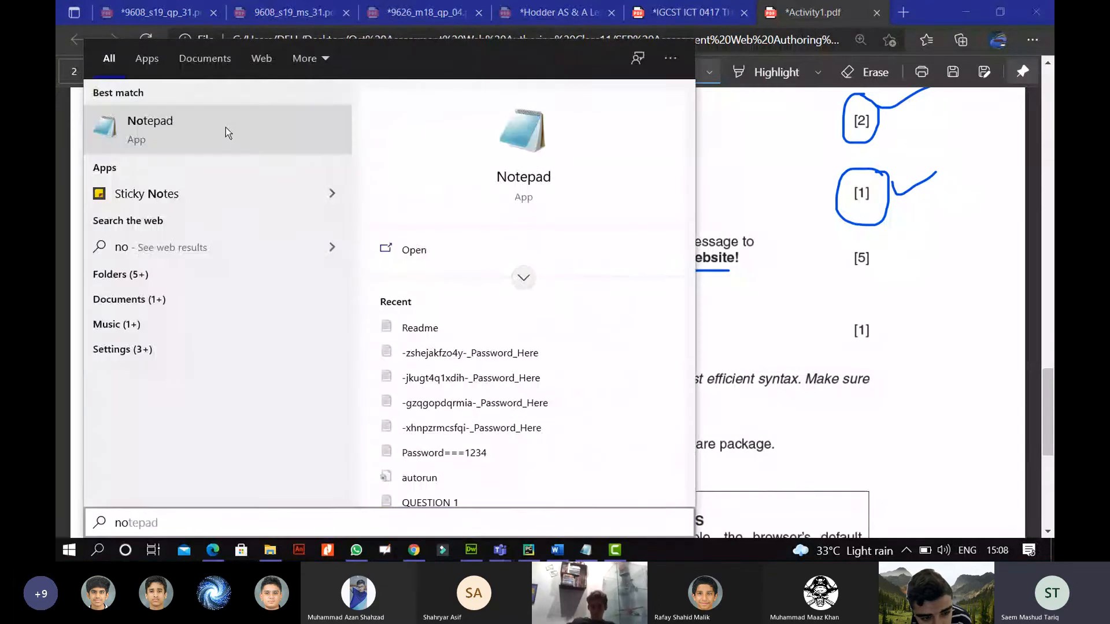
left_click(224, 128)
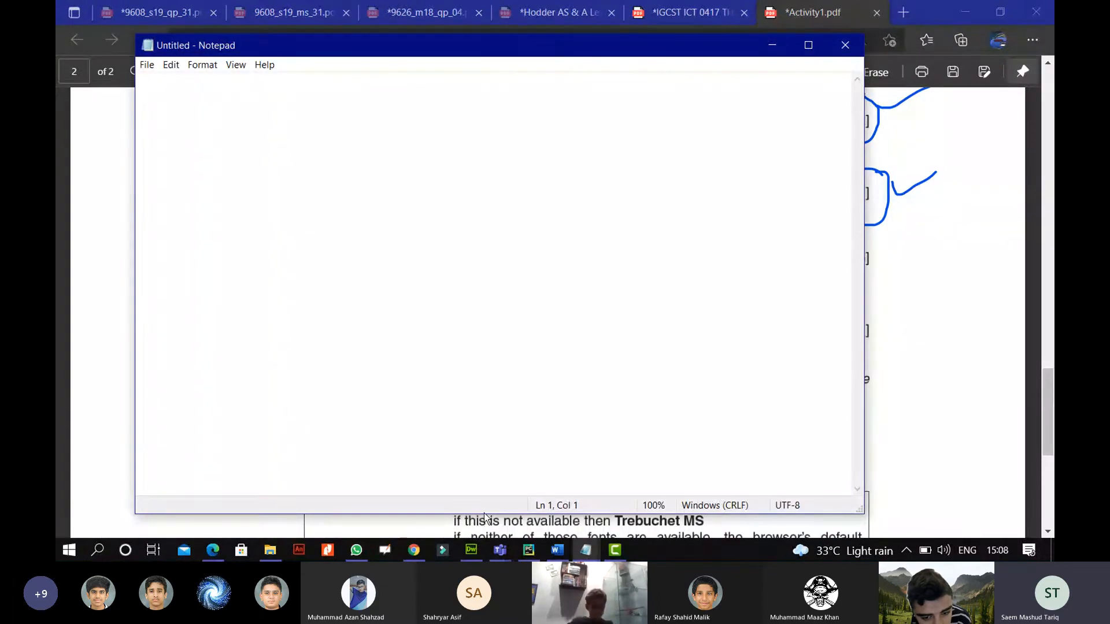
left_click_drag(484, 519, 485, 127)
Type 'mailto:' and the start of the Hothouse Design e-mail address, correcting the typos.
type("m")
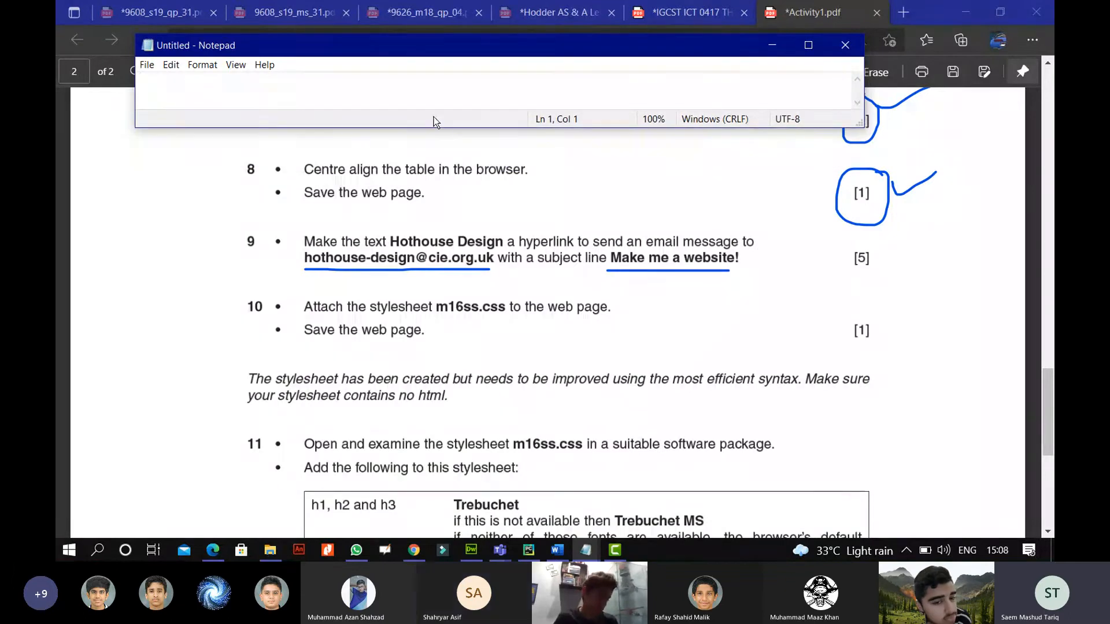
type("ailto")
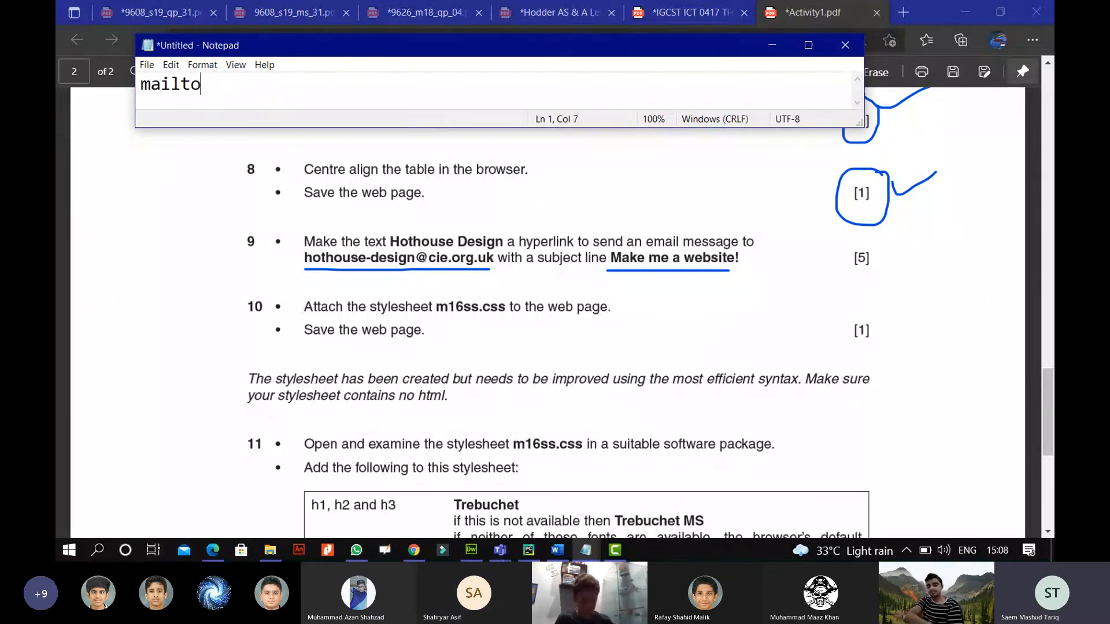
type(";")
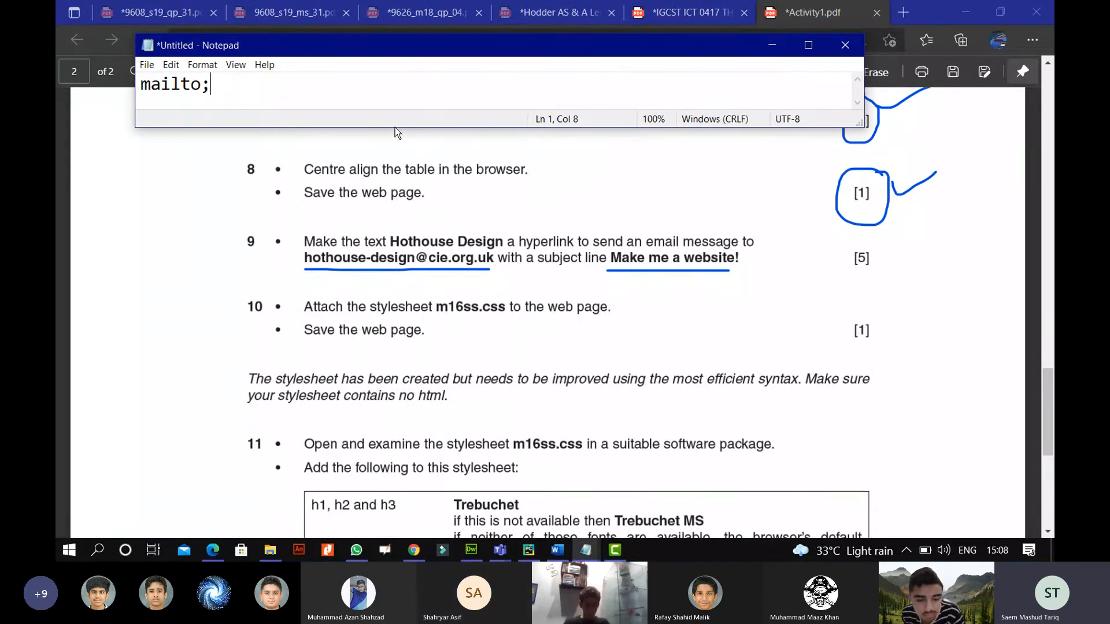
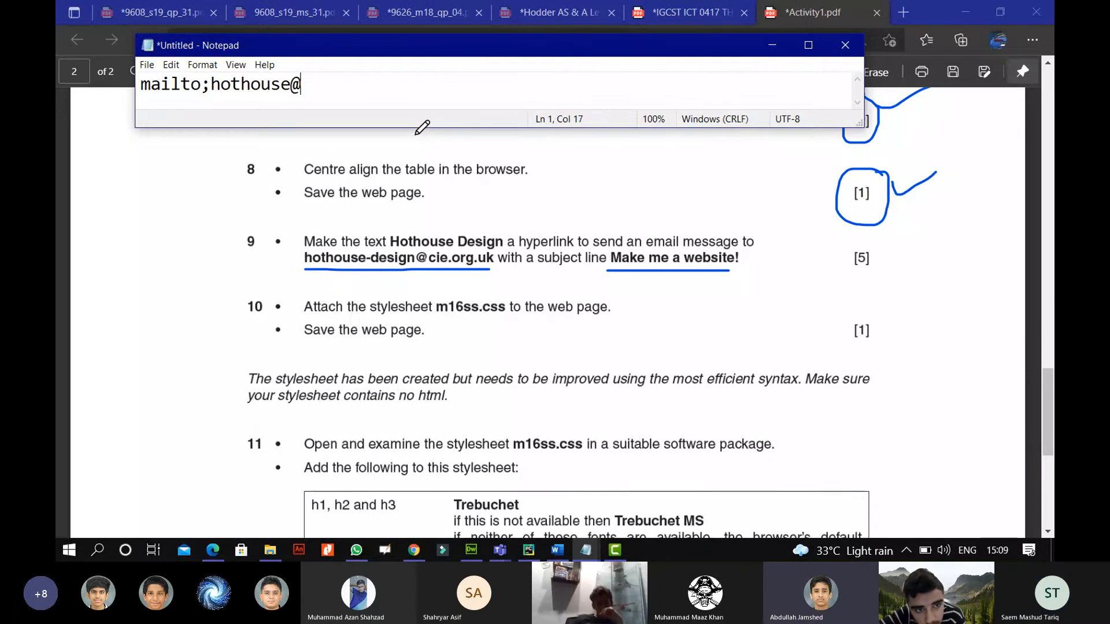
key("Left")
key("Left")
key("Left")
key("Left")
key("Left")
key("Left")
key("Left")
key("Left")
key("Left")
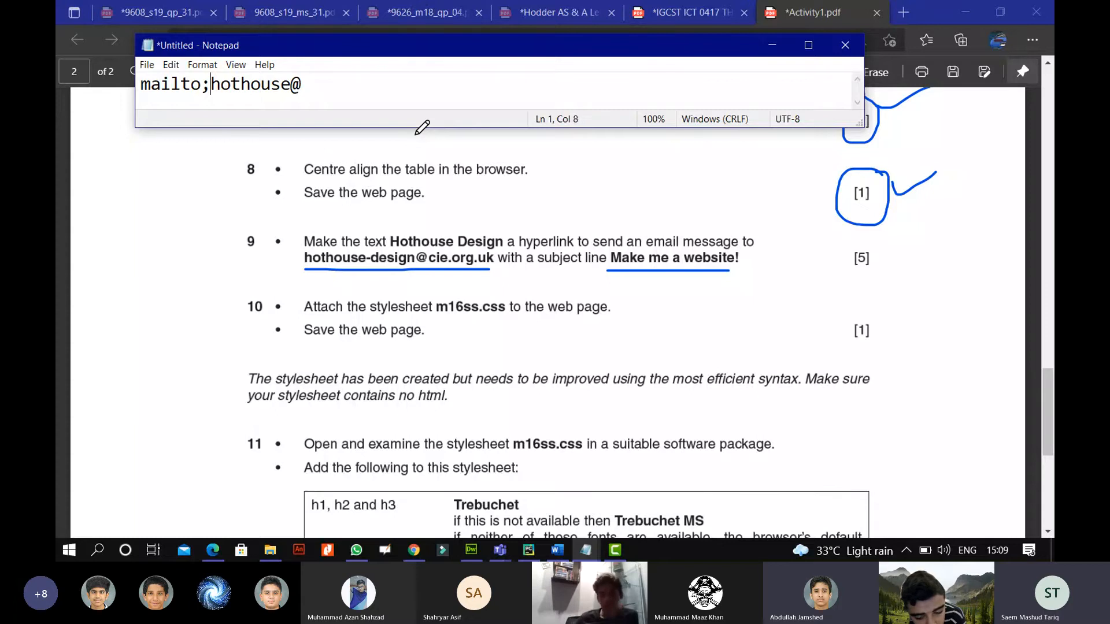
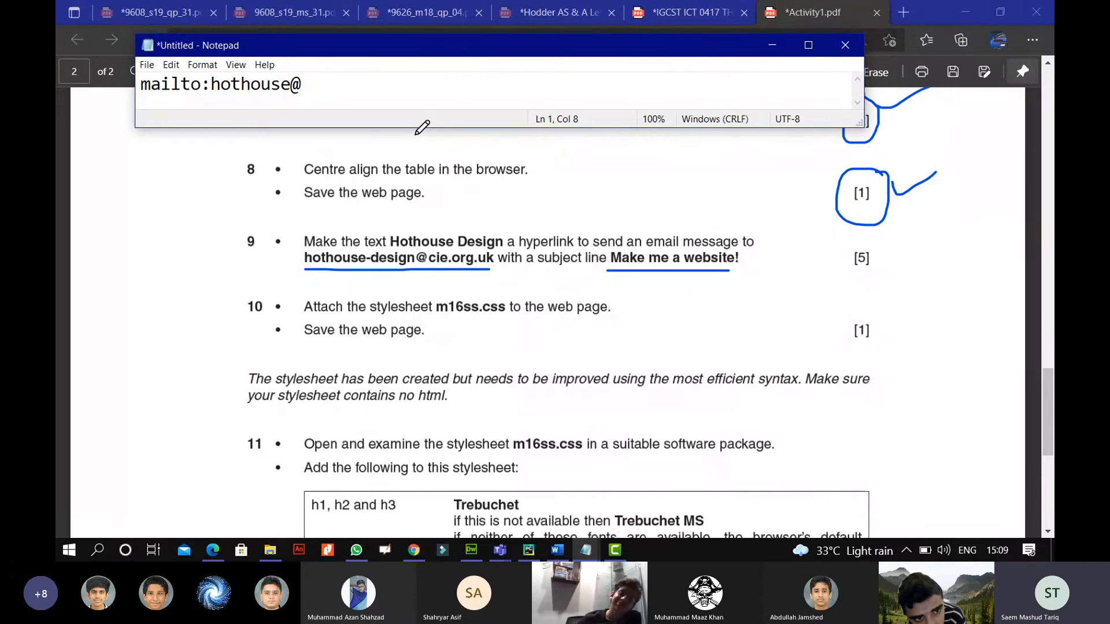
key("Right")
key("Right")
key("Right")
key("Right")
key("Right")
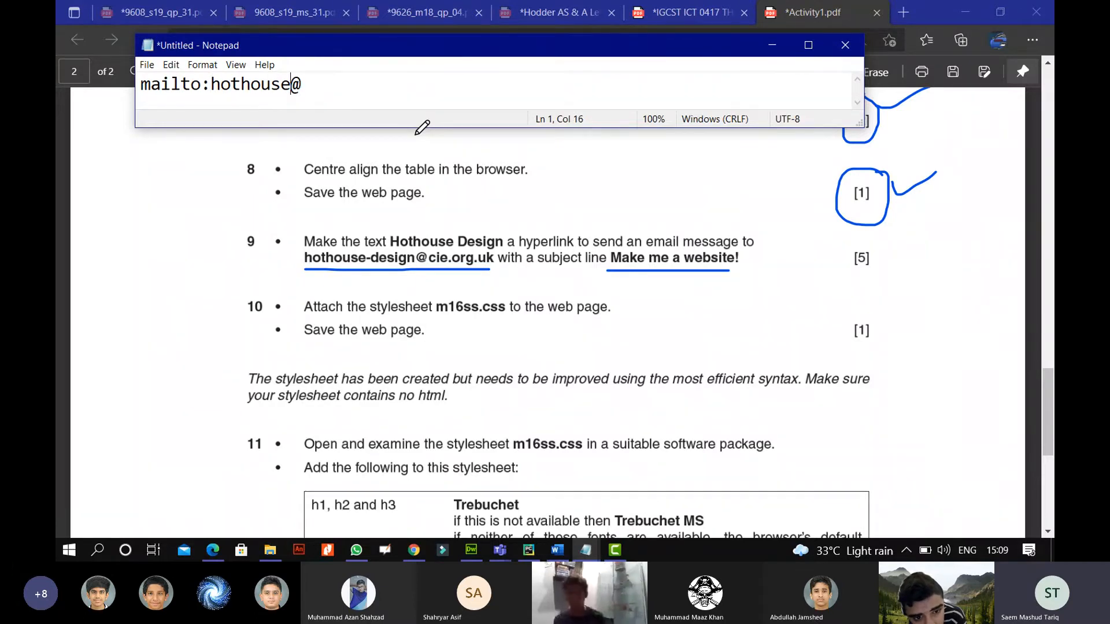
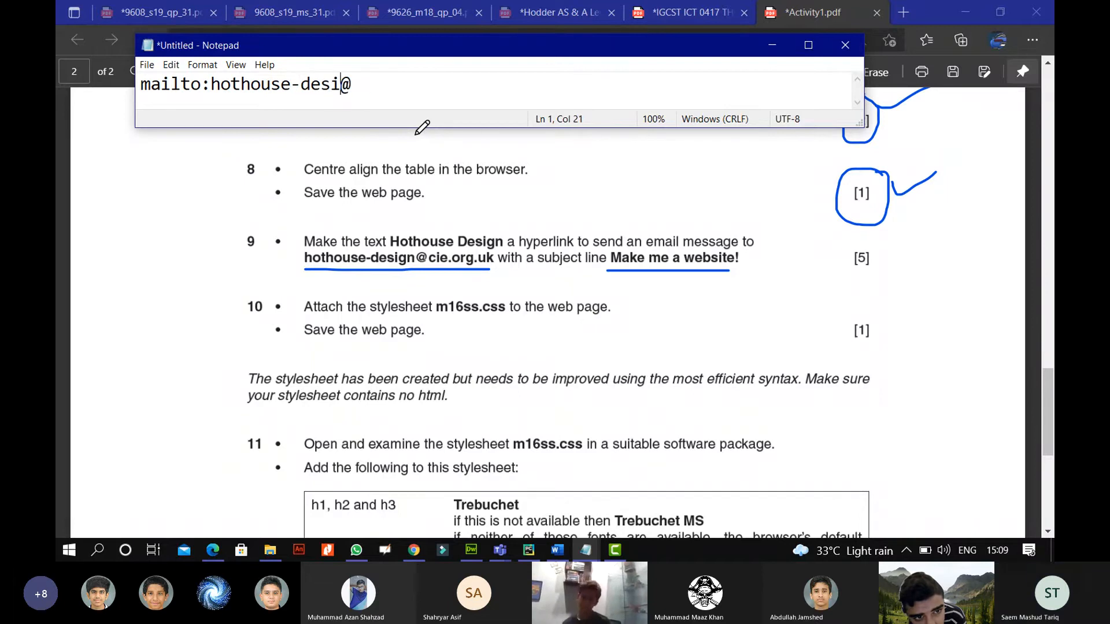
key("Right")
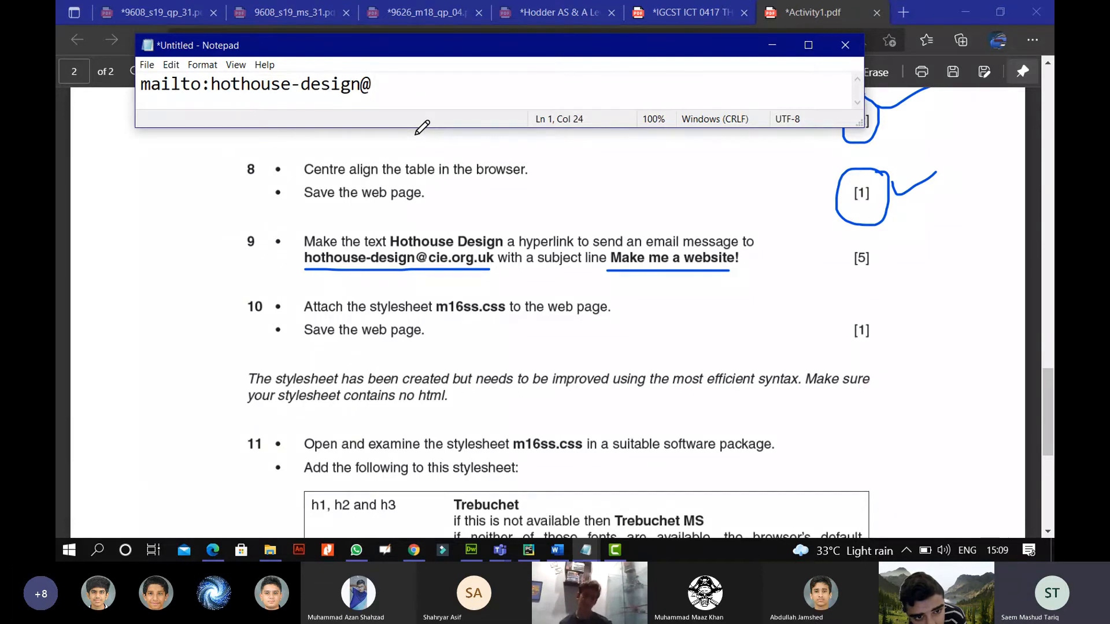
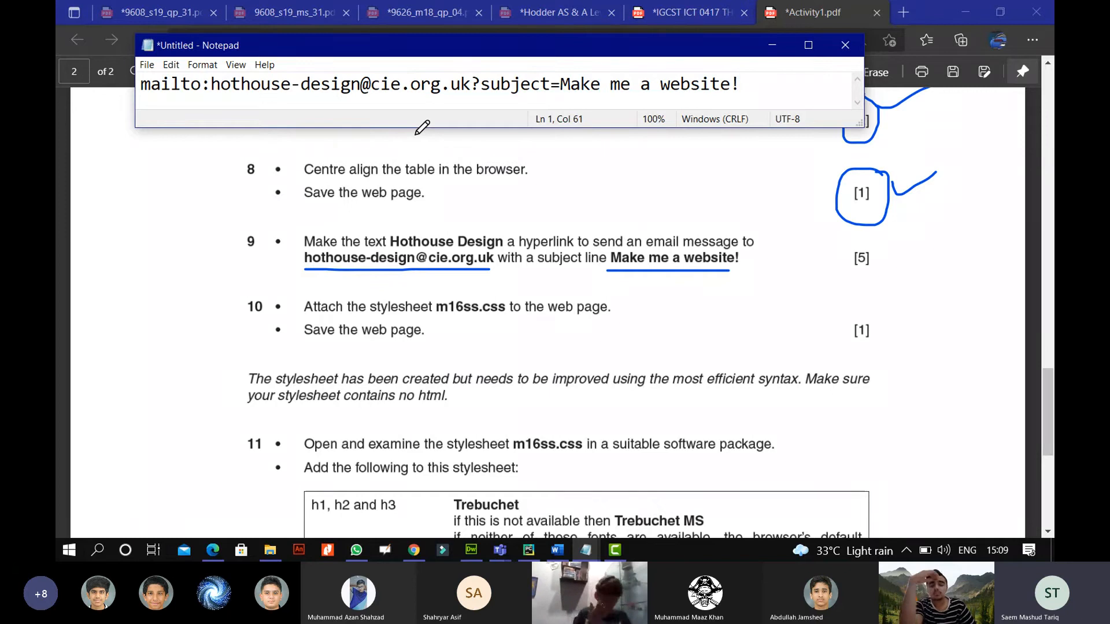
Finish the address domain, append '?subject=Make me a website!', and select the whole line.
left_click_drag(740, 84, 142, 96)
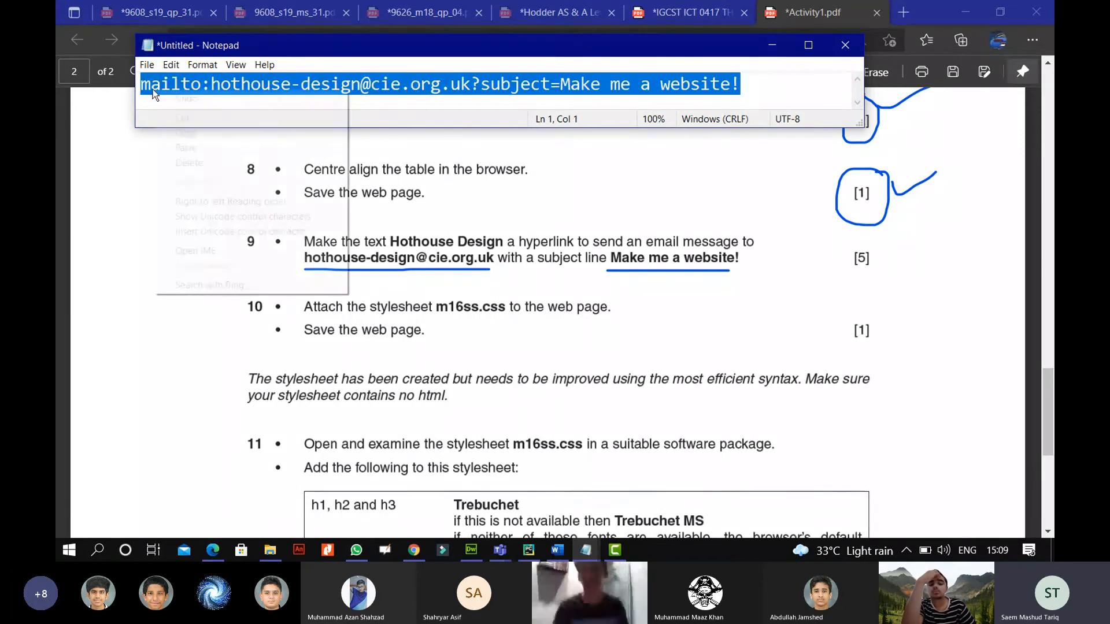
Copy the mailto line, then underline the word 'subject' in question 9 of the PDF.
right_click(153, 90)
left_click(175, 135)
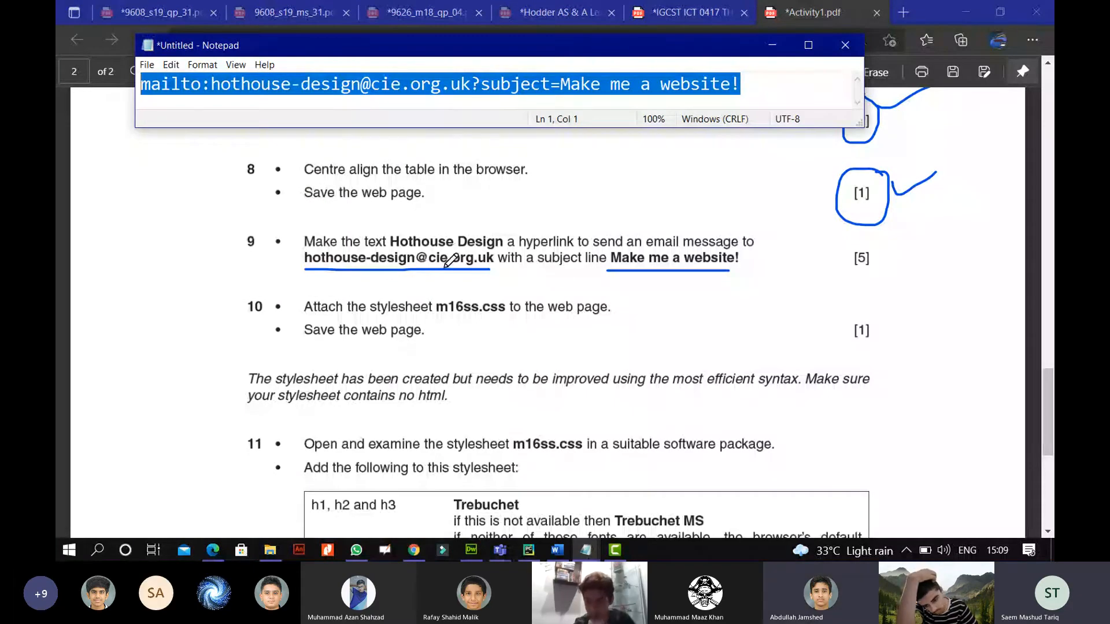
left_click(531, 269)
left_click_drag(534, 268, 575, 267)
Return to the Notepad window holding the mailto link and clear its selection.
left_click(585, 550)
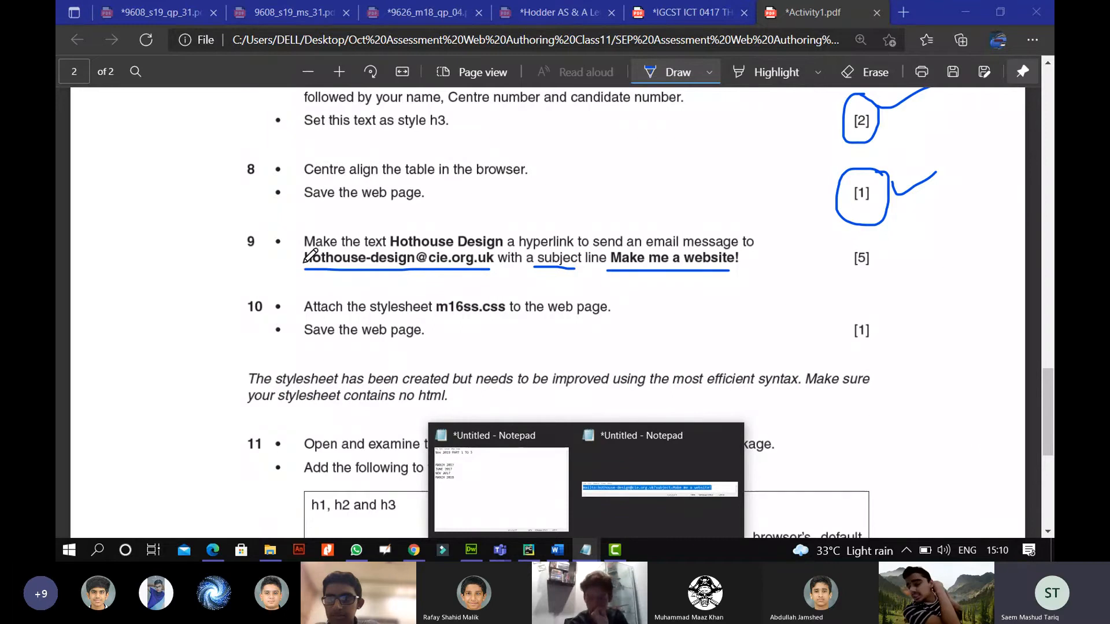
left_click(440, 256)
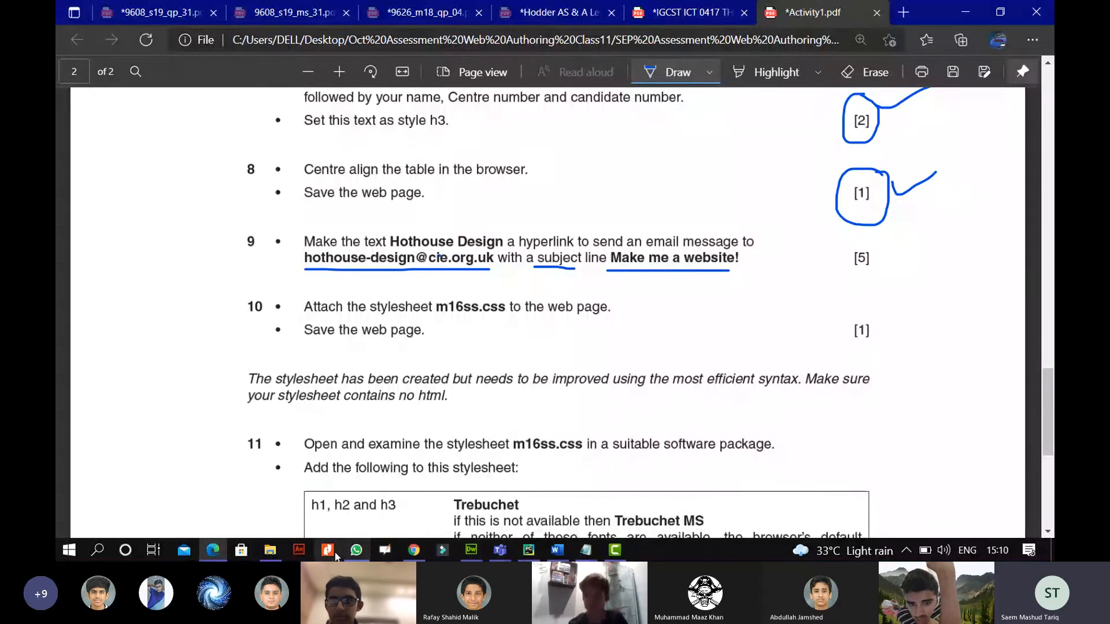
left_click(469, 552)
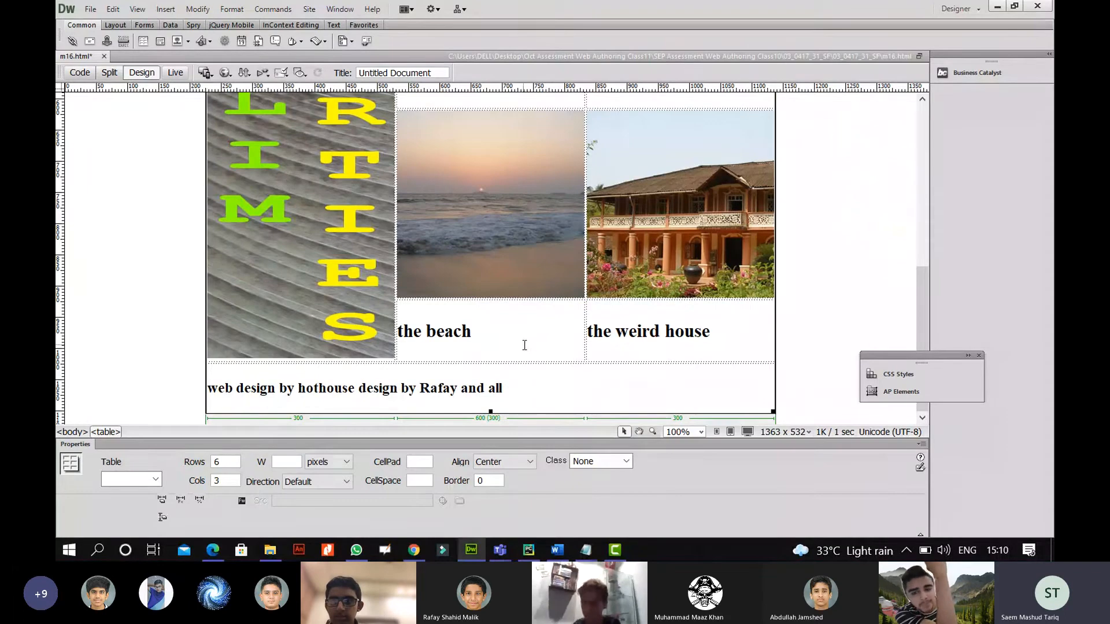
left_click(213, 549)
mouse_move(586, 551)
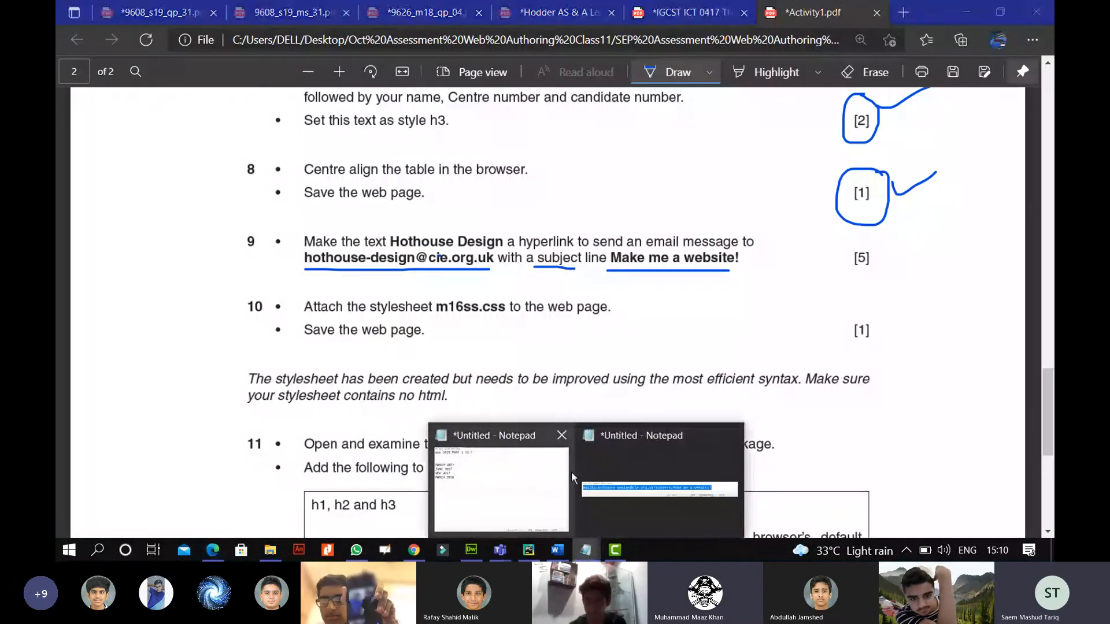
left_click(558, 457)
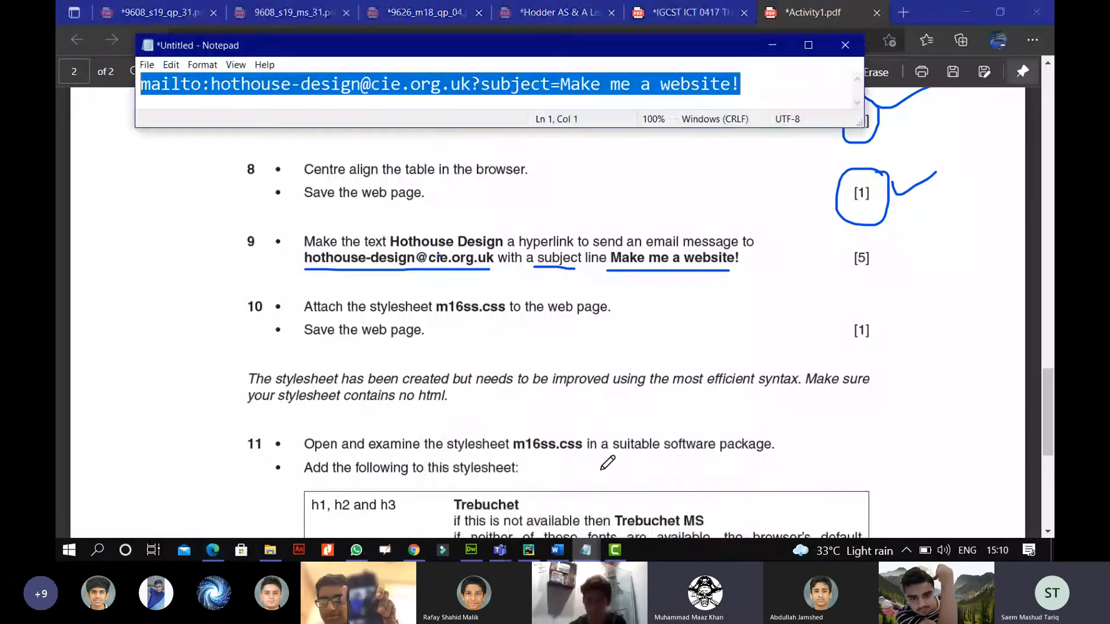
left_click(754, 83)
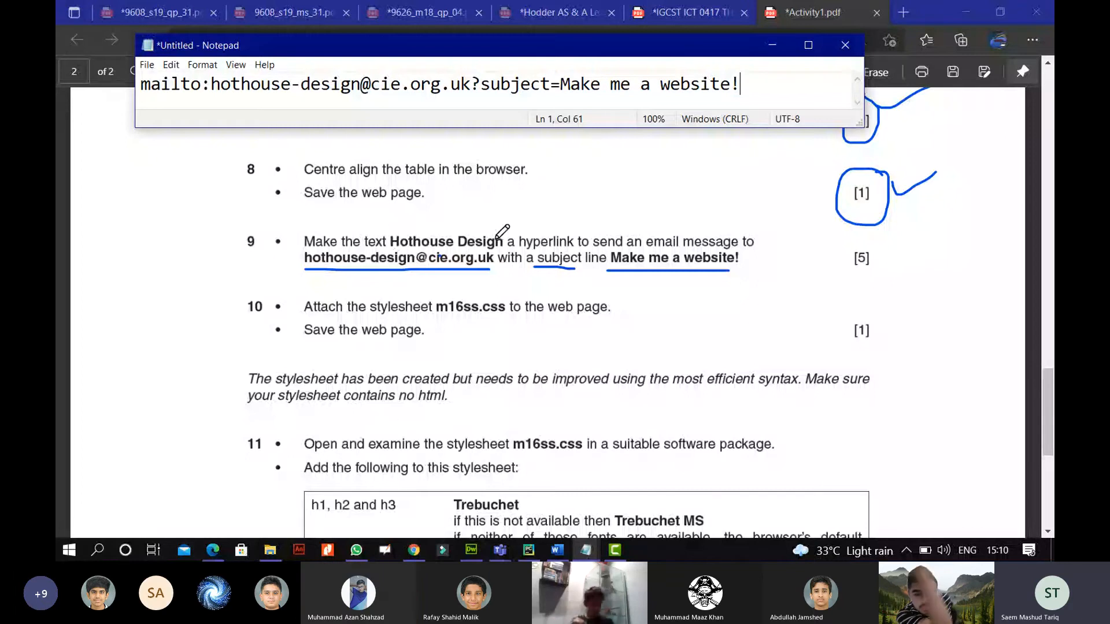
Link the footer words 'hothouse design' to the pasted mailto address in the Properties Link box.
left_click(469, 551)
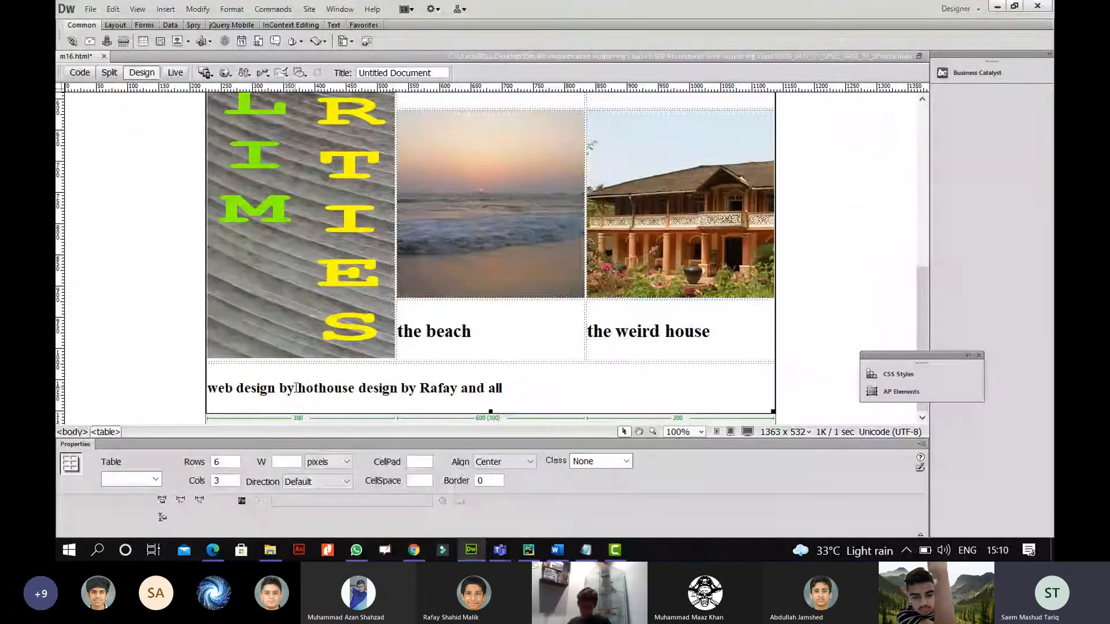
left_click_drag(298, 387, 397, 388)
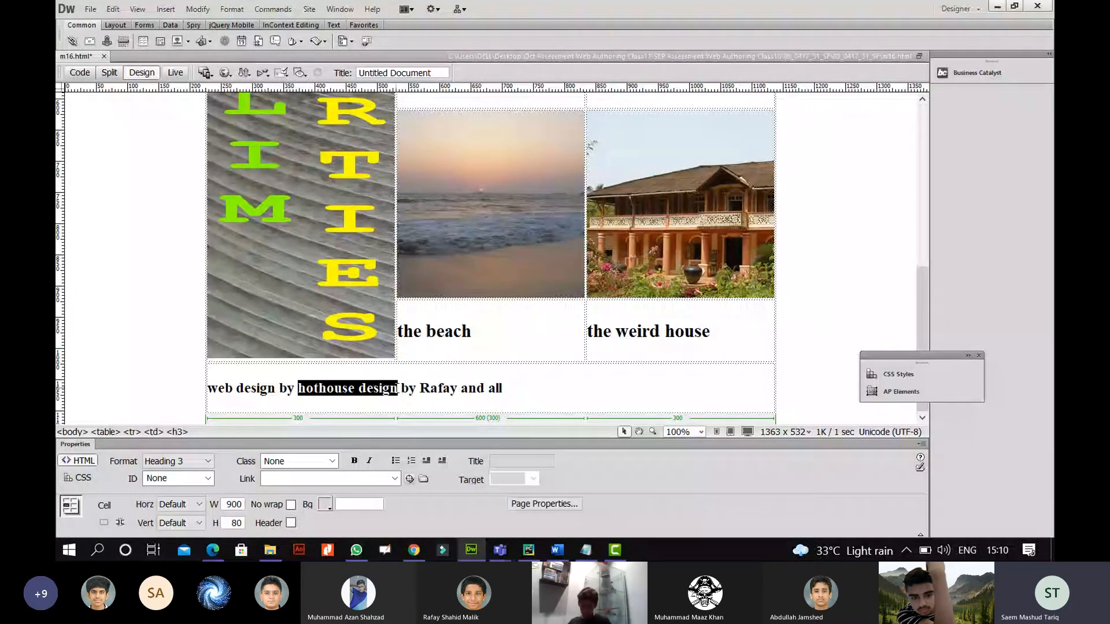
left_click(315, 479)
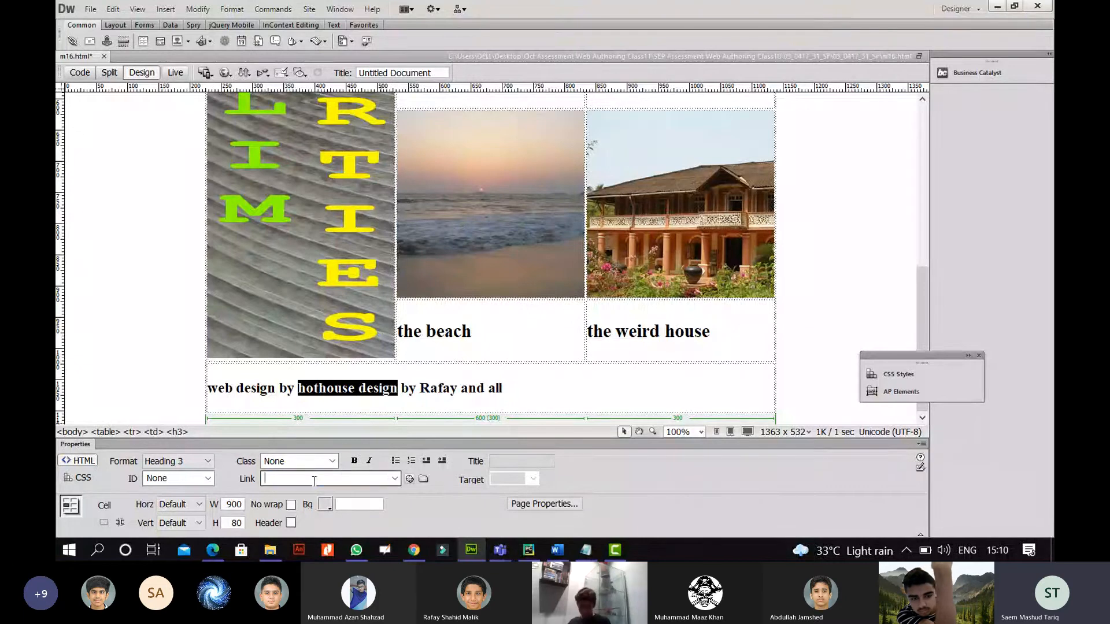
right_click(314, 479)
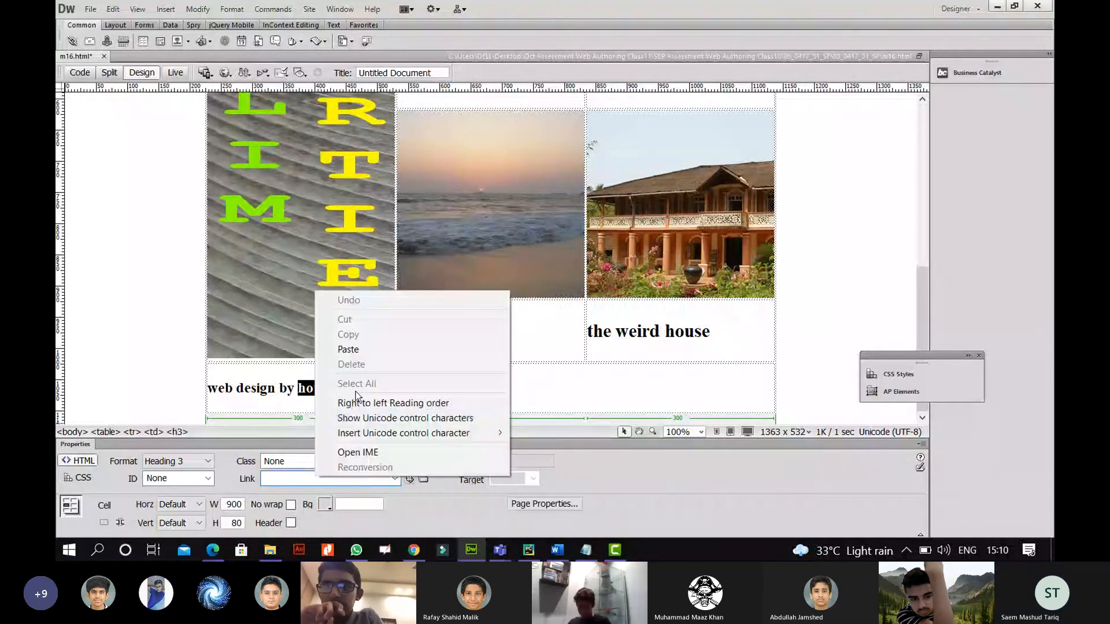
left_click(348, 349)
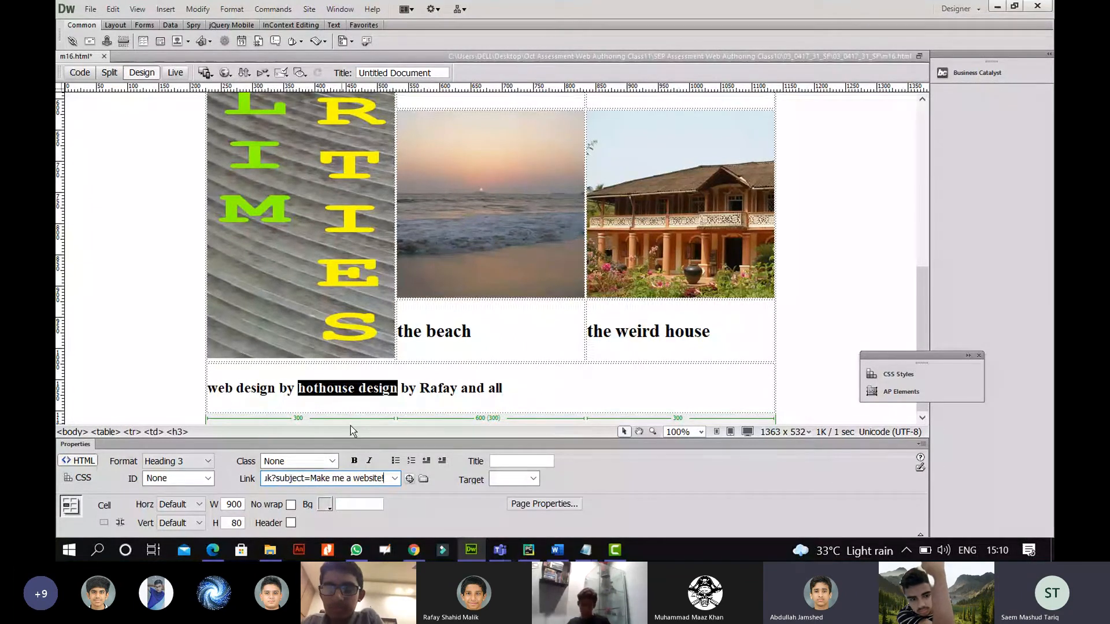
key("Return")
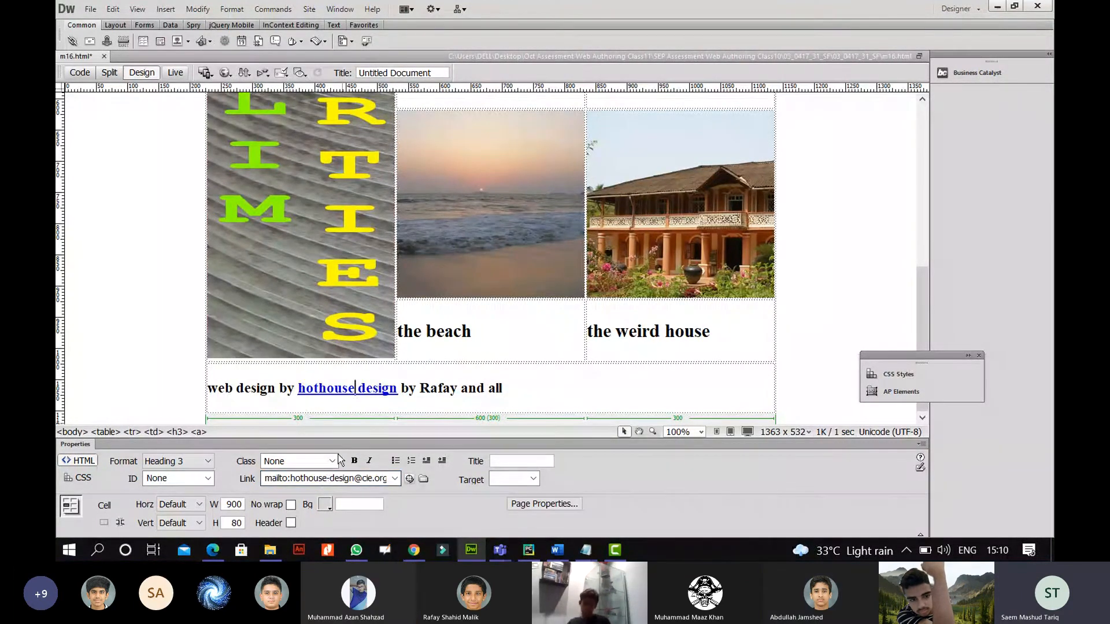
Save the page, preview it in Chrome, and click the e-mail link to test it.
left_click(90, 10)
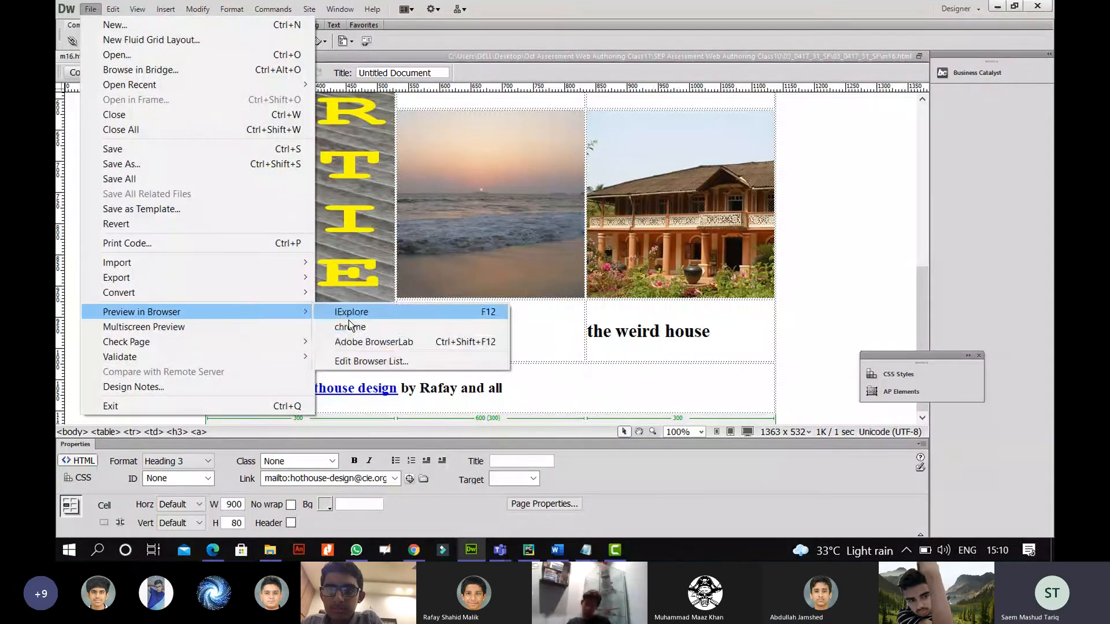
mouse_move(245, 311)
left_click(416, 325)
key("Return")
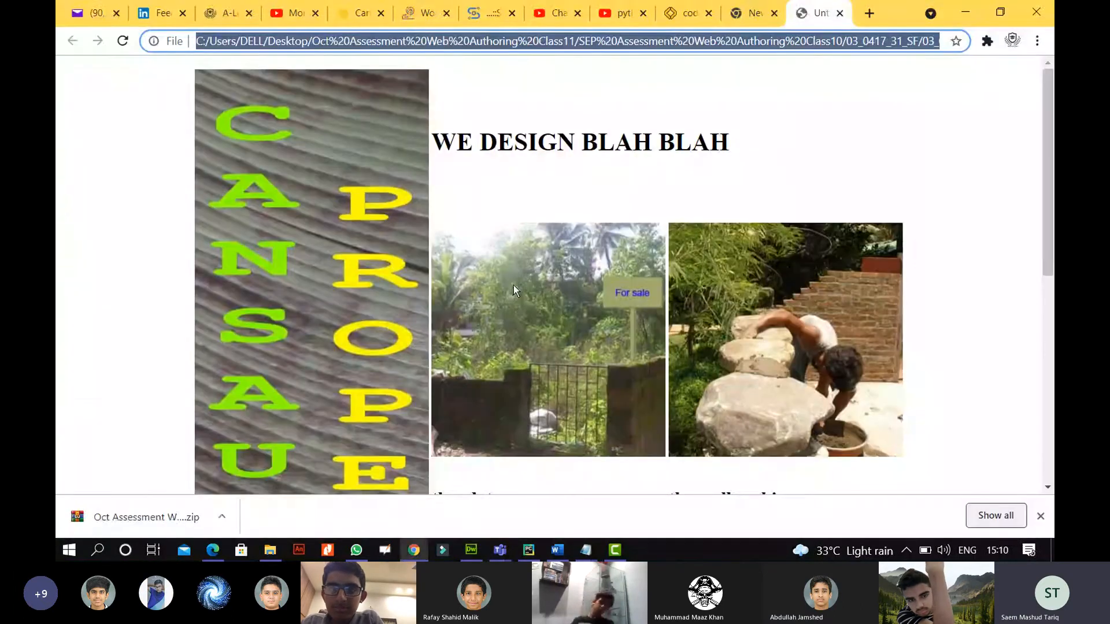
scroll(521, 307, "down", 7)
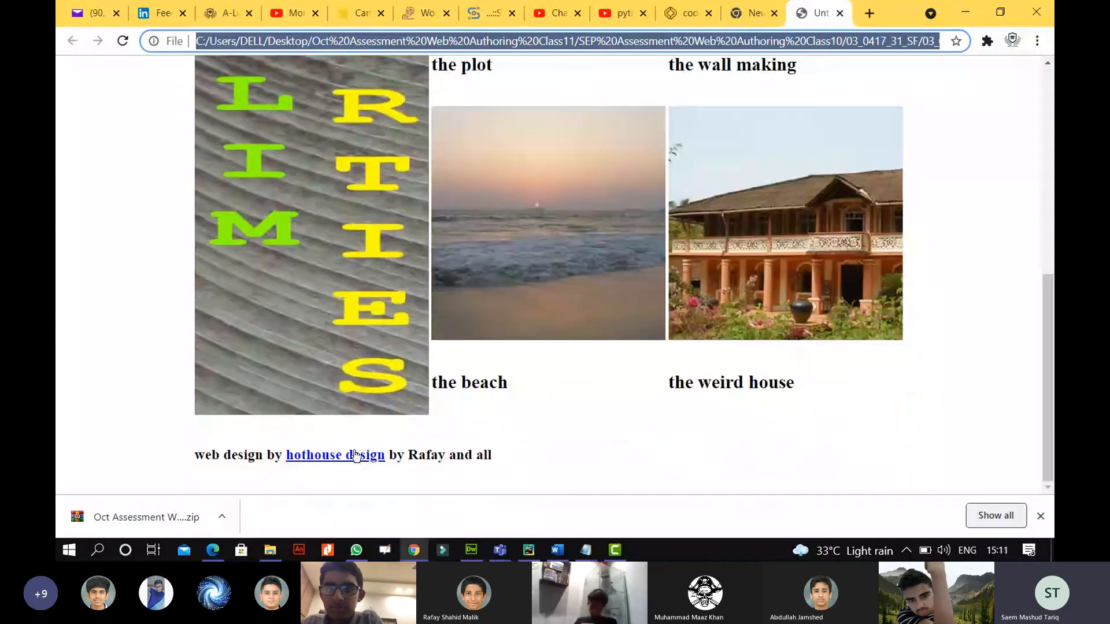
left_click(335, 455)
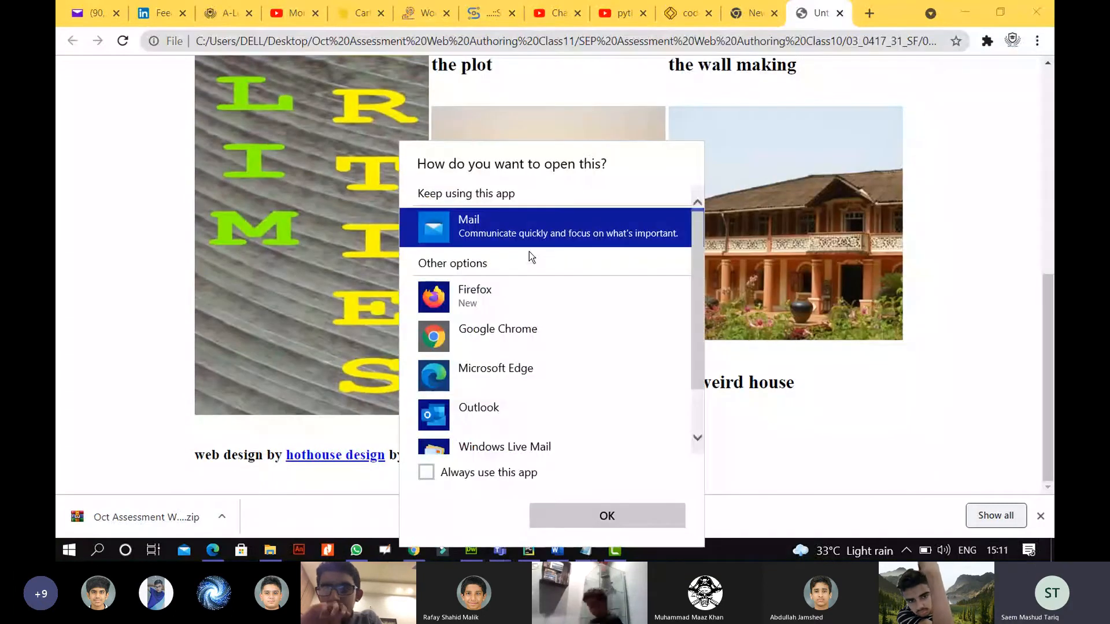
Open the link in Mail and cancel the Outlook.com account sign-in windows without adding an account.
left_click(569, 514)
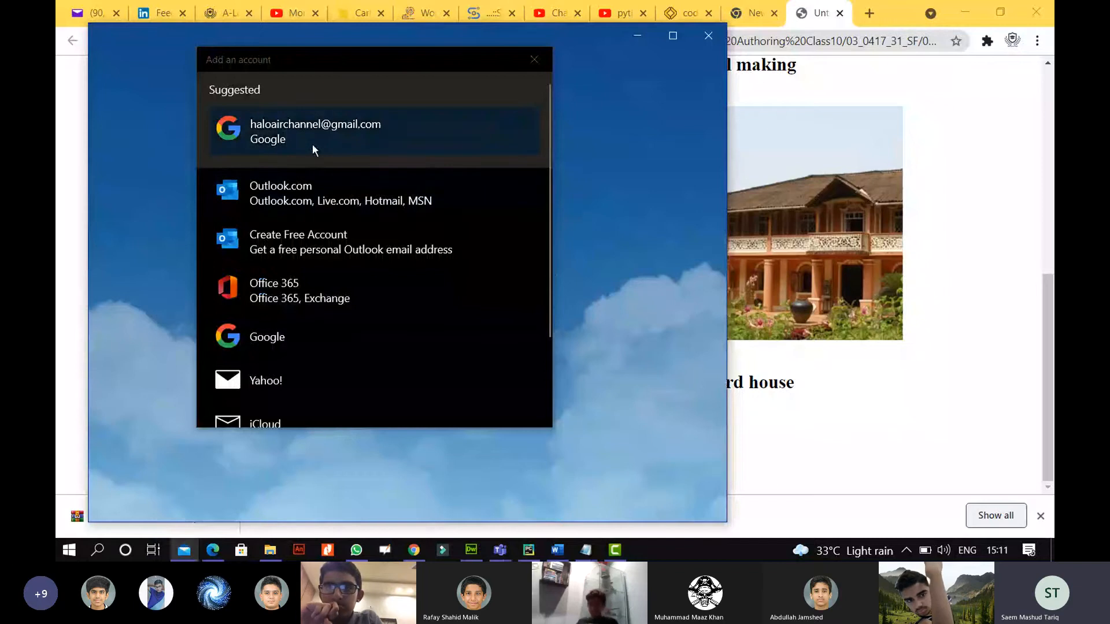
left_click(328, 201)
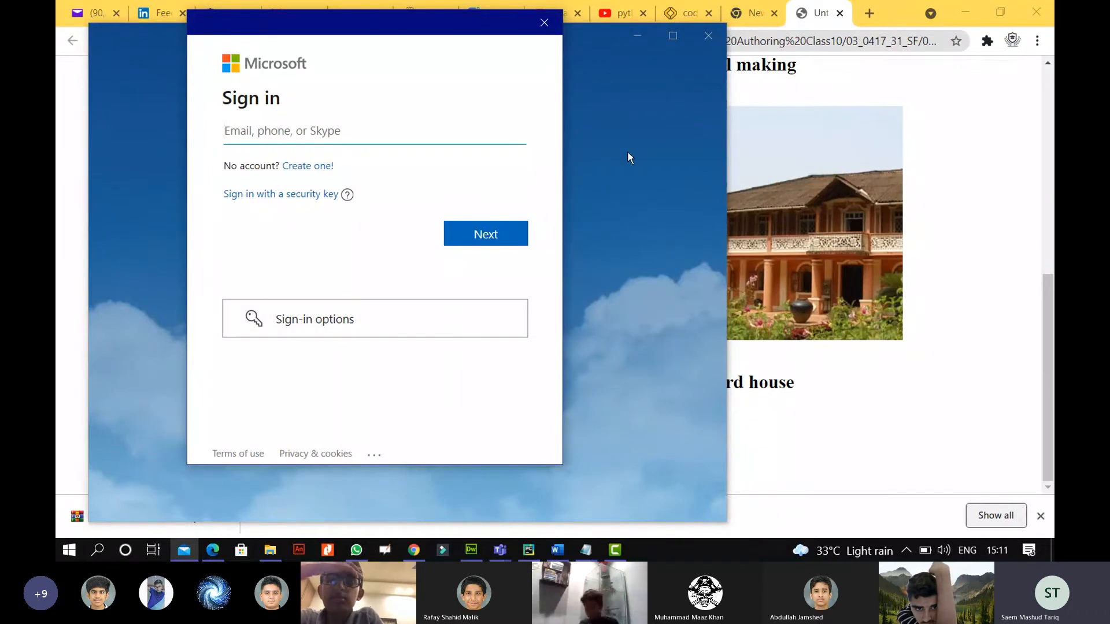
left_click_drag(262, 27, 241, 127)
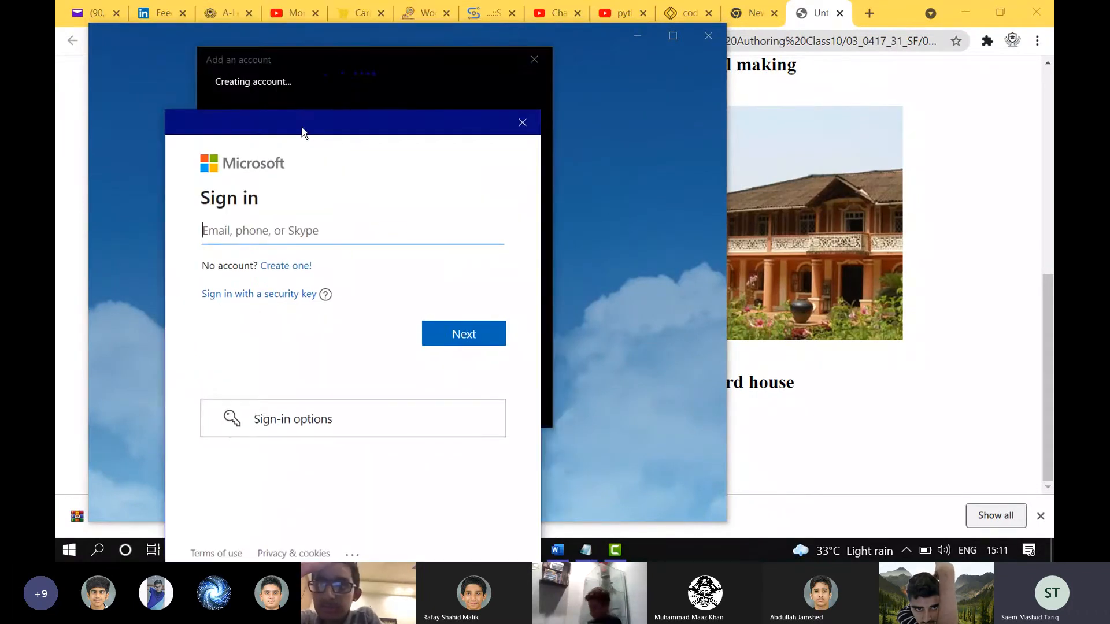
left_click(514, 124)
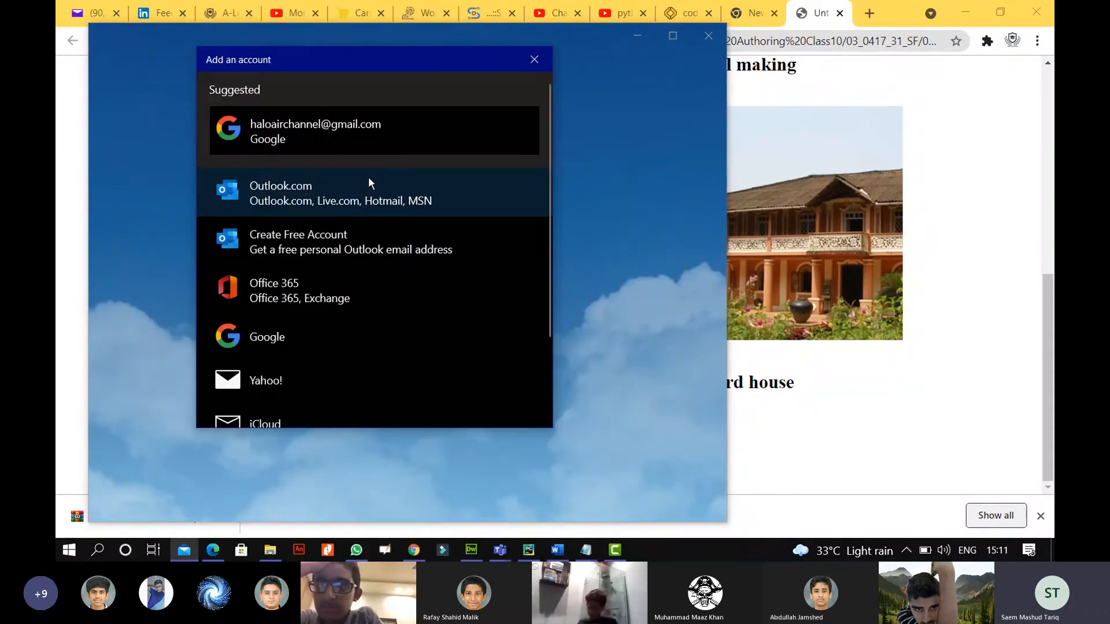
left_click(358, 248)
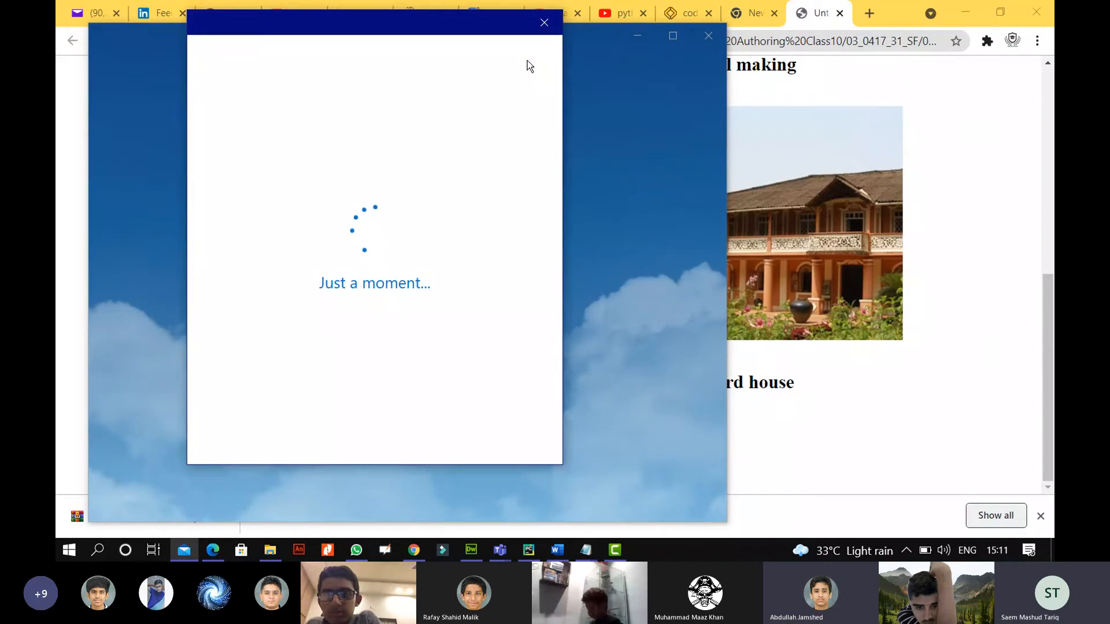
left_click_drag(256, 28, 228, 125)
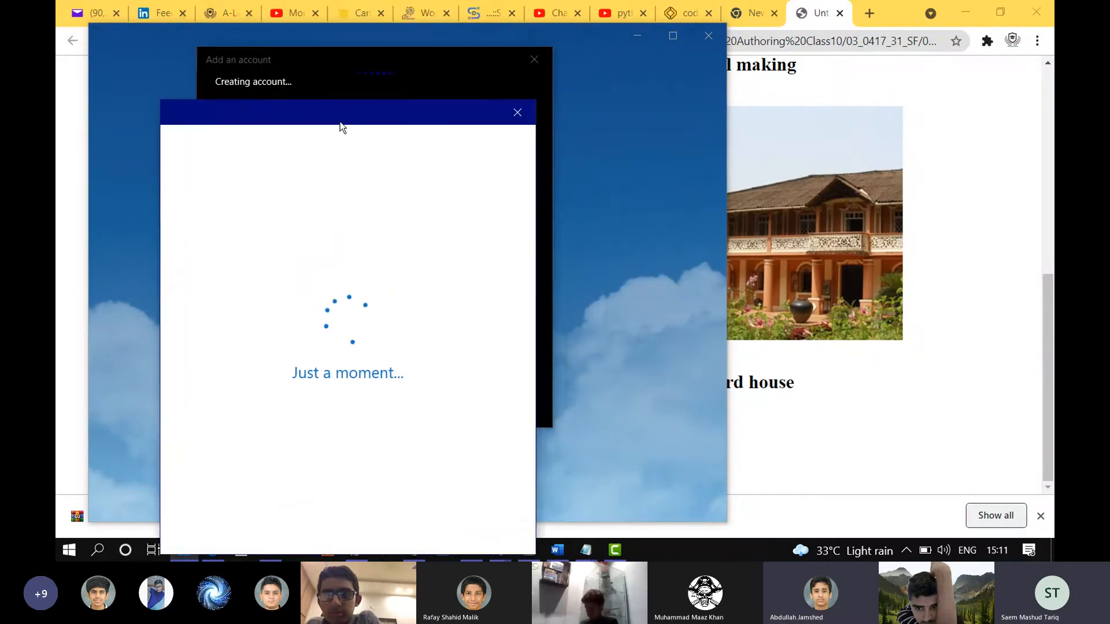
left_click(514, 113)
left_click(534, 63)
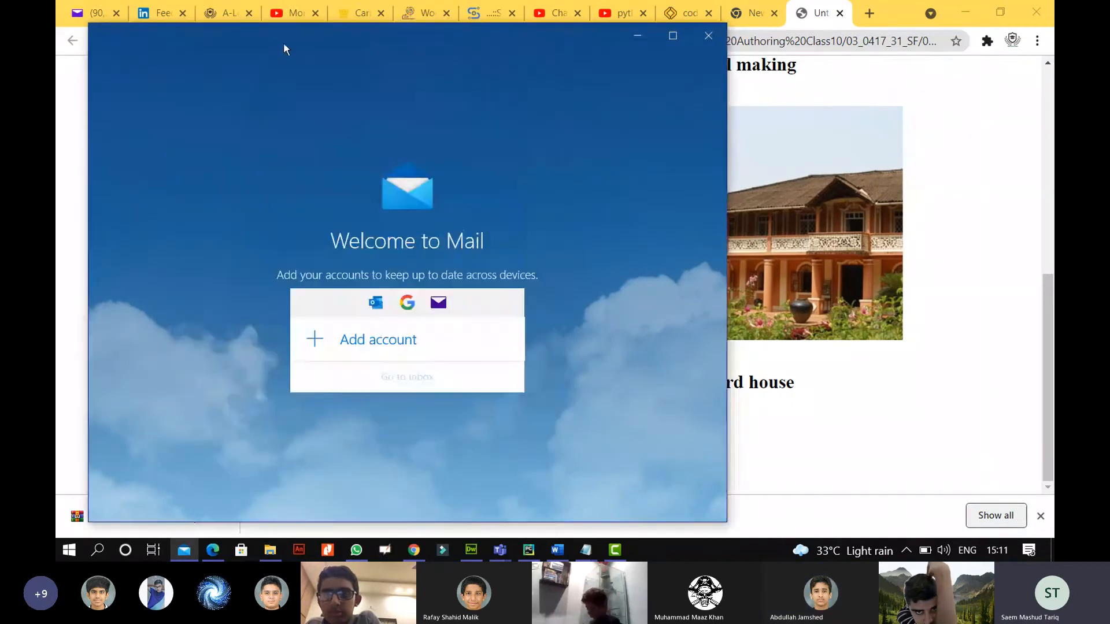
Close Mail and bring the Notepad window with the mailto line forward.
left_click_drag(264, 49, 231, 131)
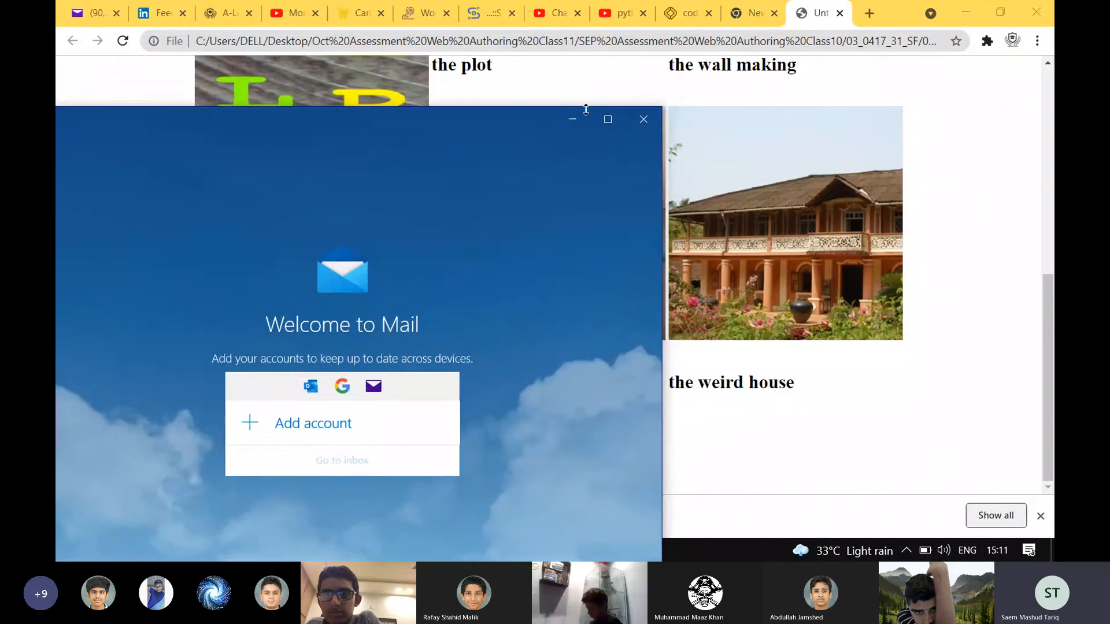
left_click(638, 118)
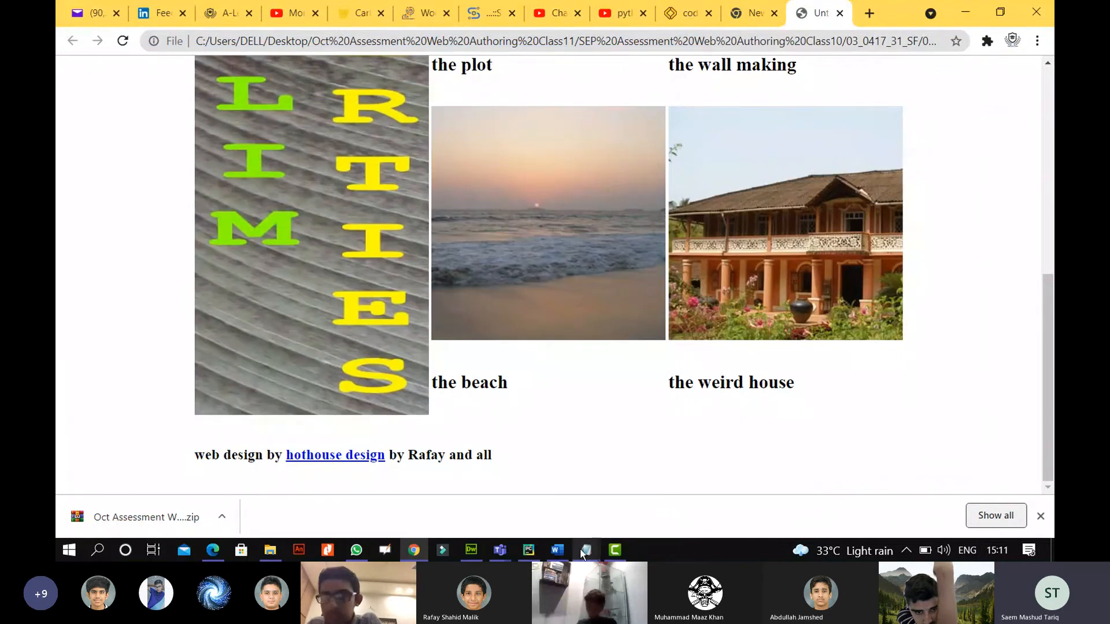
mouse_move(585, 549)
left_click(619, 459)
Select the 'Make me a website!' subject text in Notepad, then return to the Chrome preview.
left_click(559, 87)
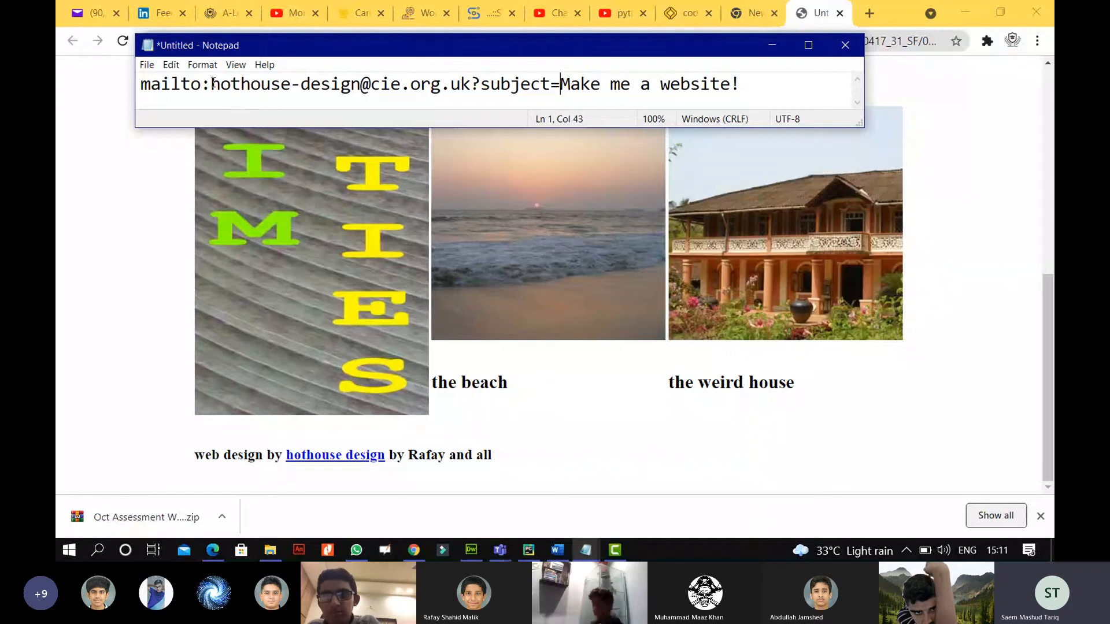
left_click_drag(211, 84, 748, 92)
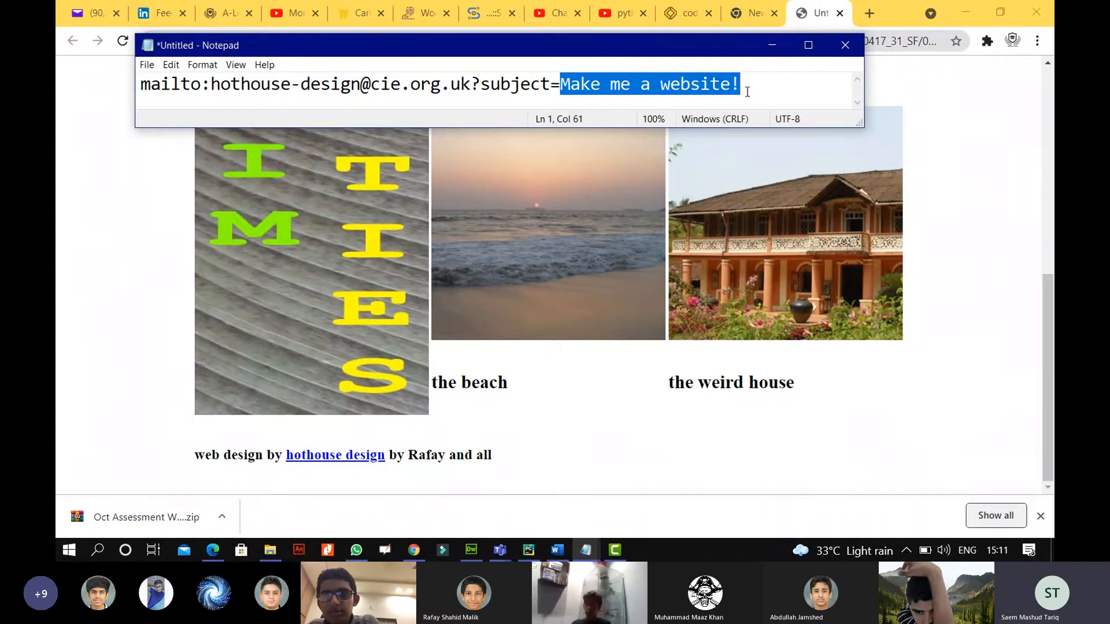
left_click(104, 365)
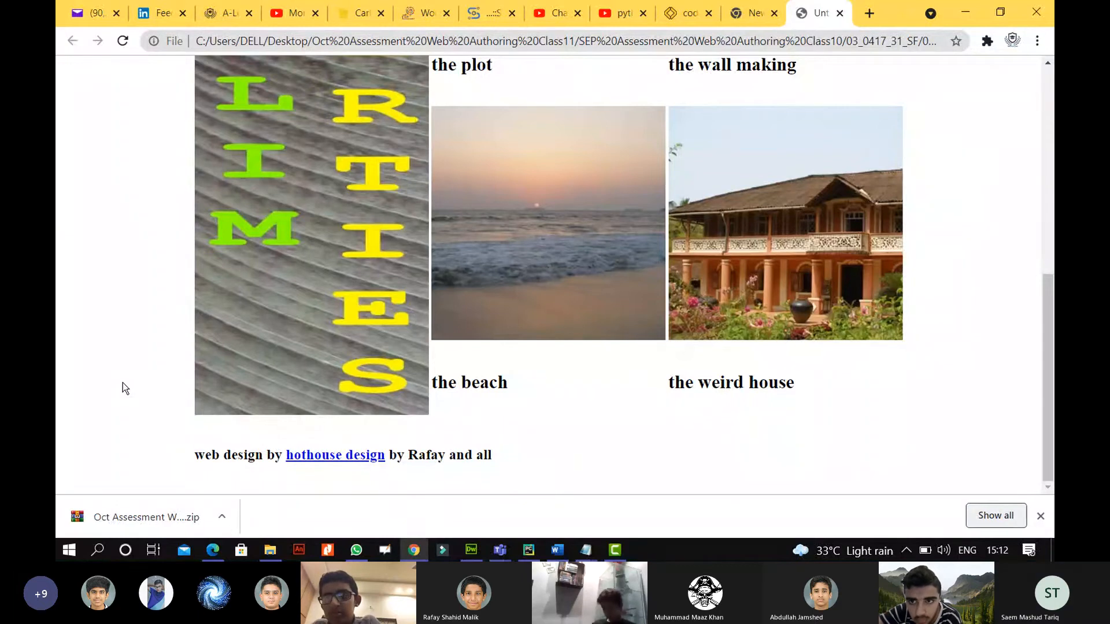
Circle the [5] mark beside question 9 in Activity1.pdf with the Draw pen.
left_click(215, 554)
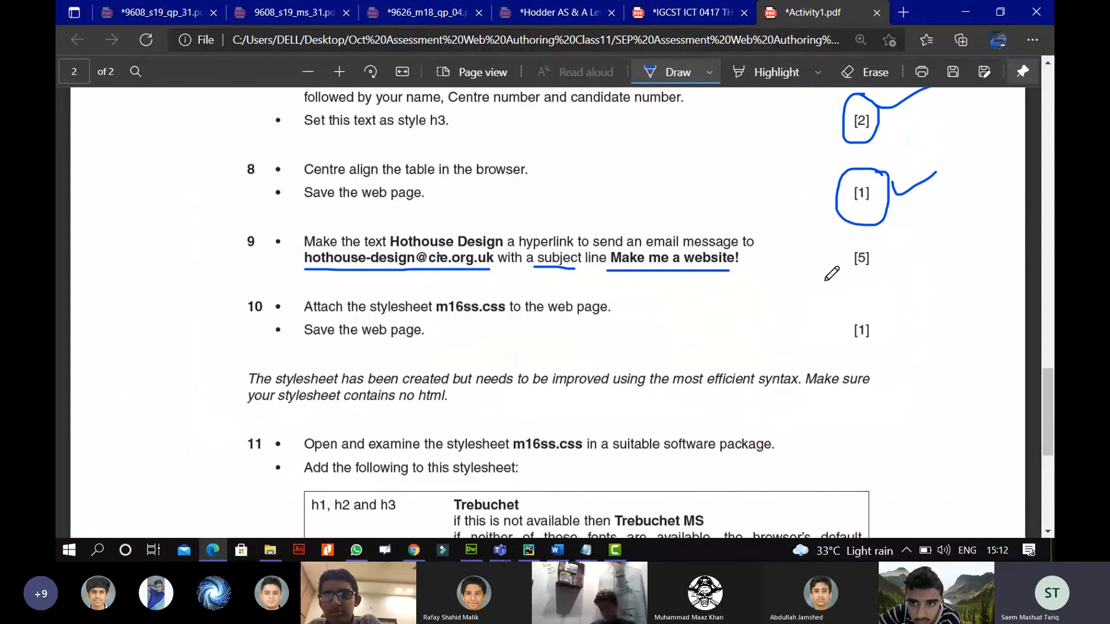
mouse_move(855, 240)
left_mouse_down()
mouse_move(846, 285)
mouse_move(895, 247)
mouse_move(842, 245)
left_mouse_up()
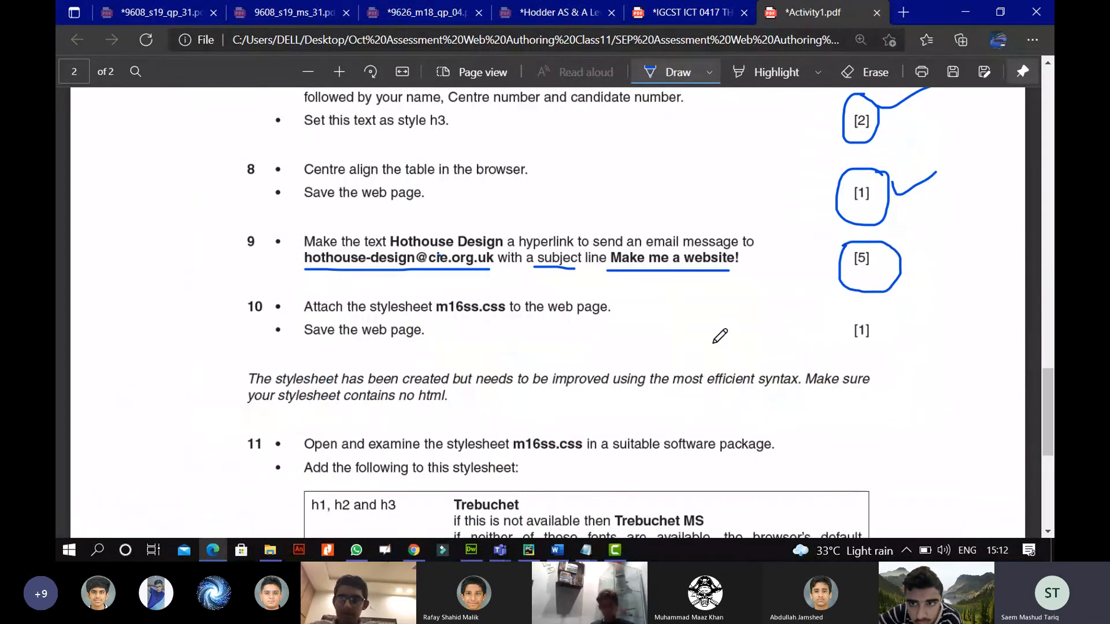
left_click(585, 550)
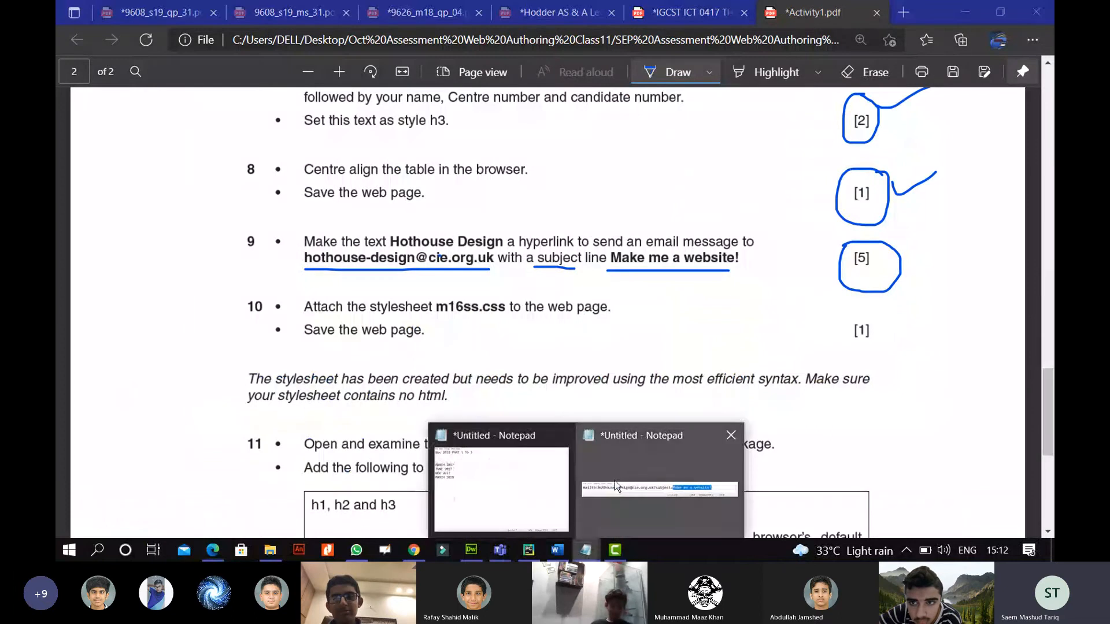
Review the mailto address and its subject=Make me a website part in the Notepad note.
left_click(588, 434)
left_click(535, 84)
left_click(681, 84)
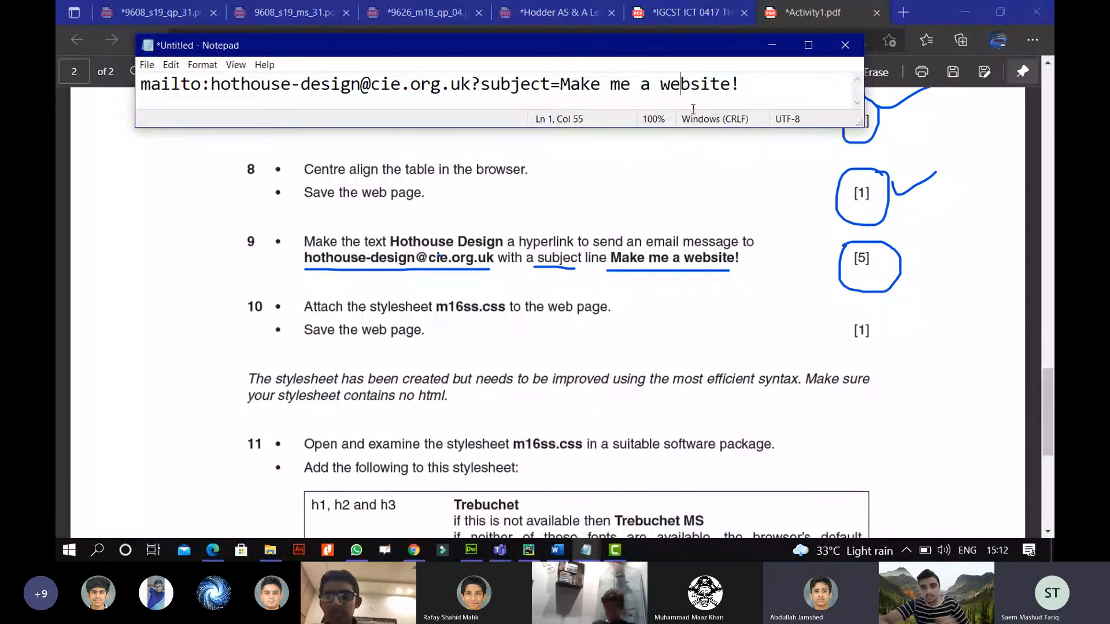
left_click(420, 86)
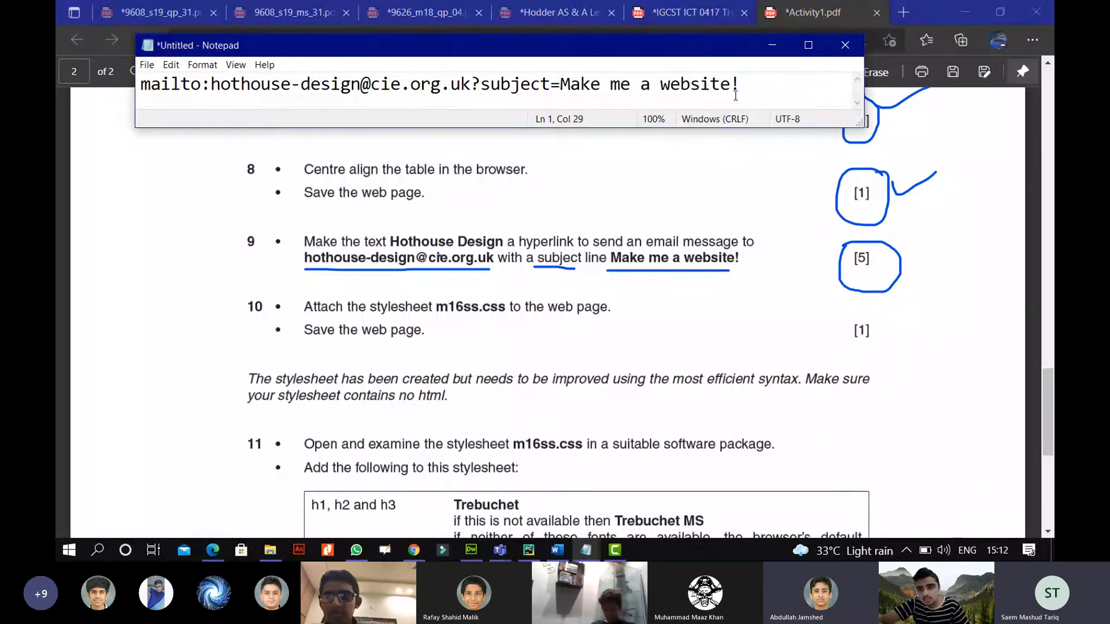
left_click_drag(744, 86, 271, 85)
left_click(451, 85)
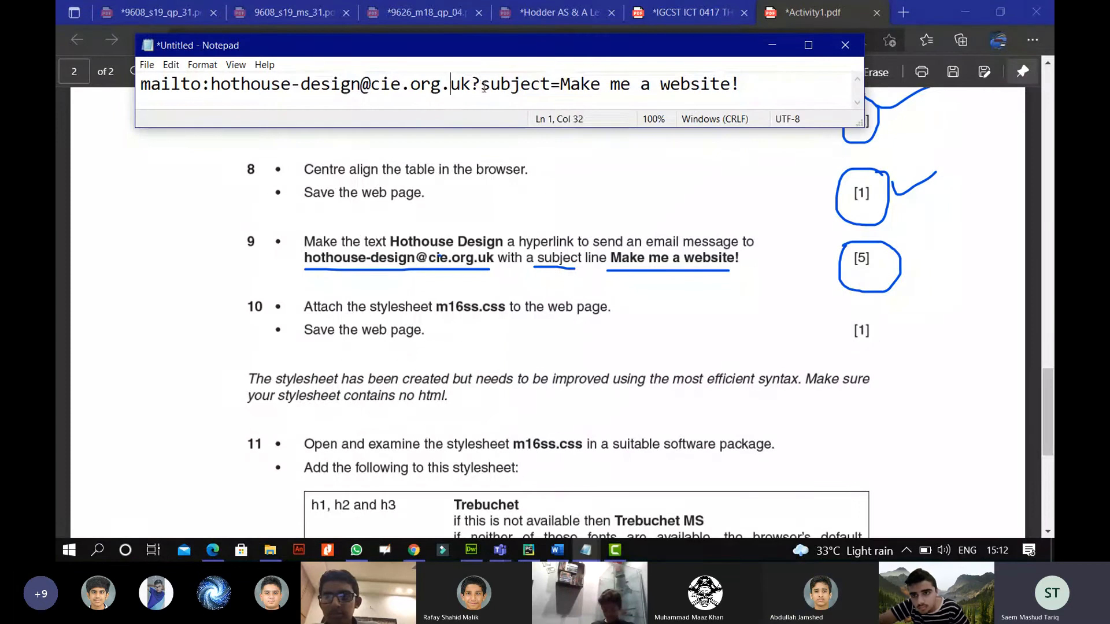
left_click_drag(480, 85, 734, 83)
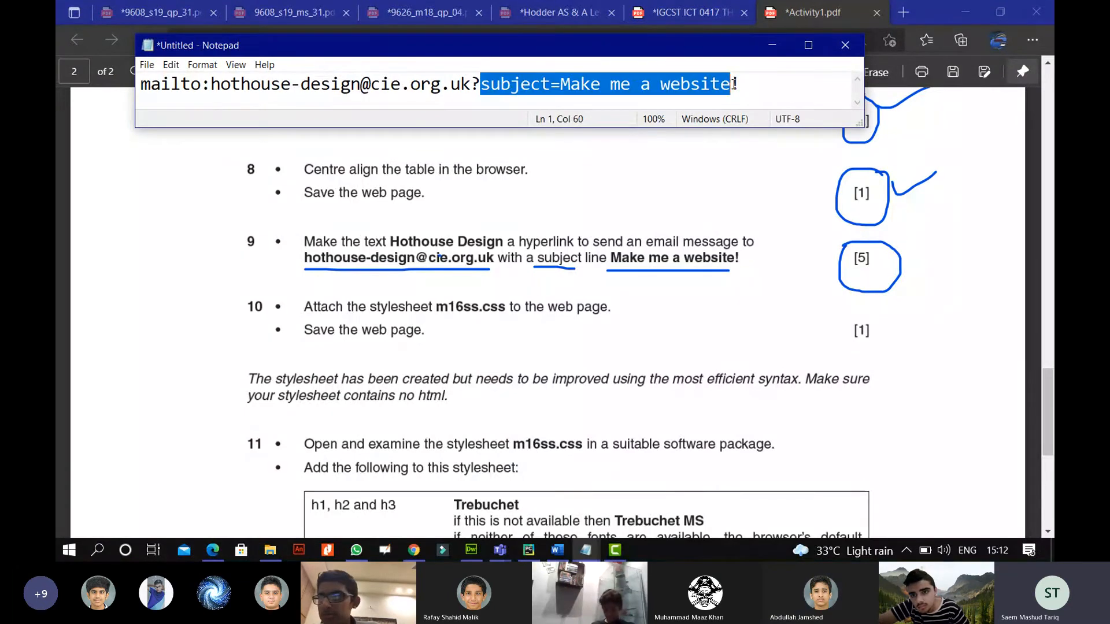
Minimise the note and tick the circled [5] beside question 9 in the PDF.
left_click(440, 84)
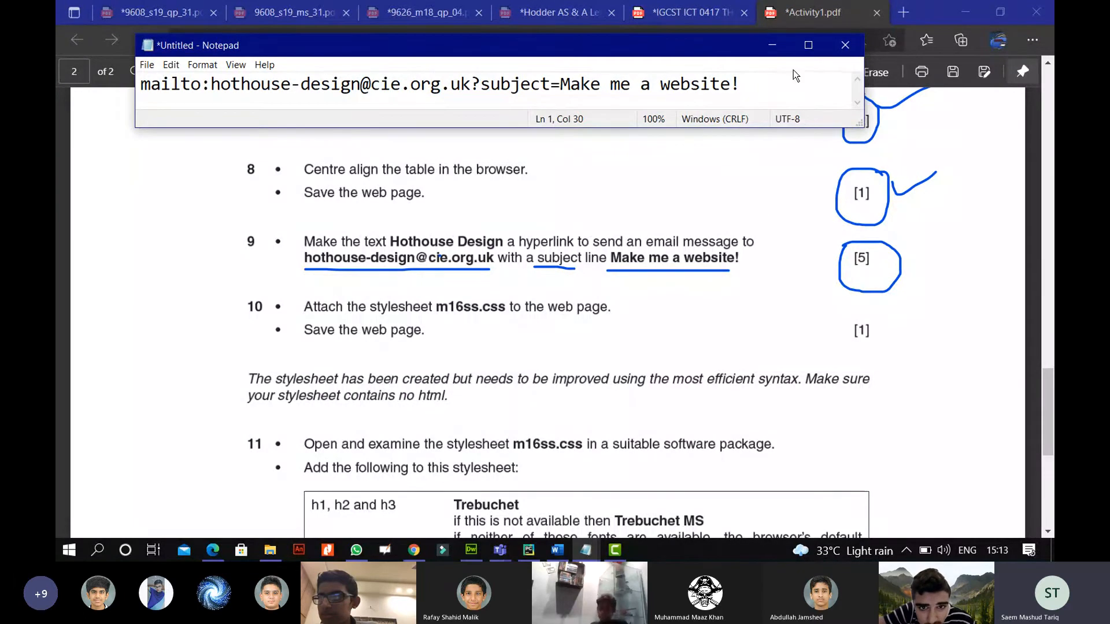
left_click(773, 46)
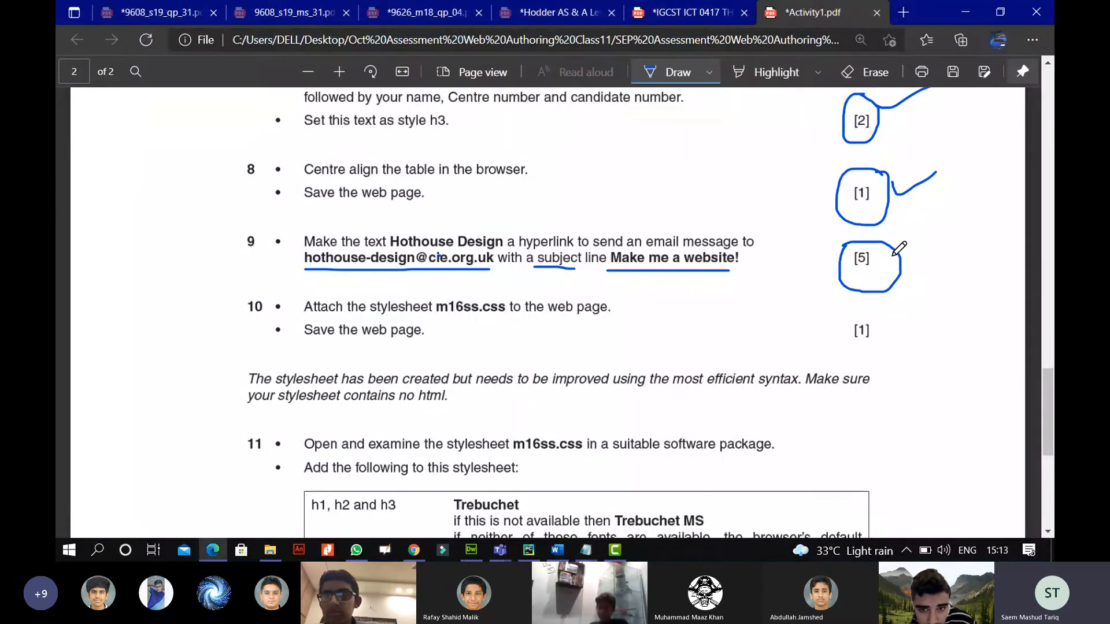
left_click_drag(892, 251, 935, 235)
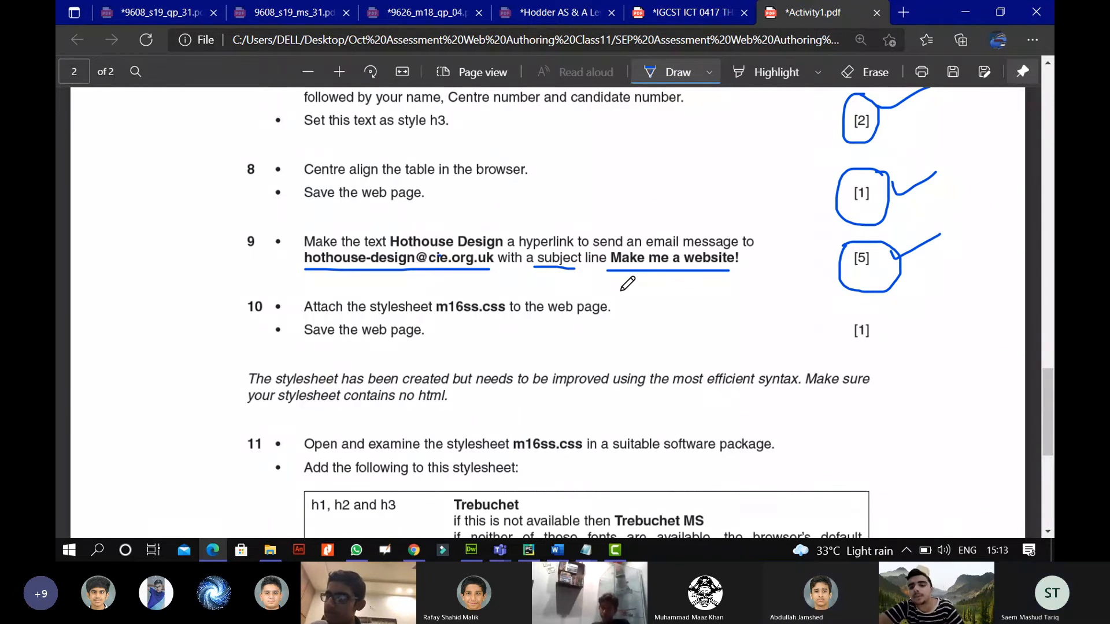
Scroll the PDF to question 10, return to m16.html and expand the CSS Styles panel.
scroll(621, 290, "down", 1)
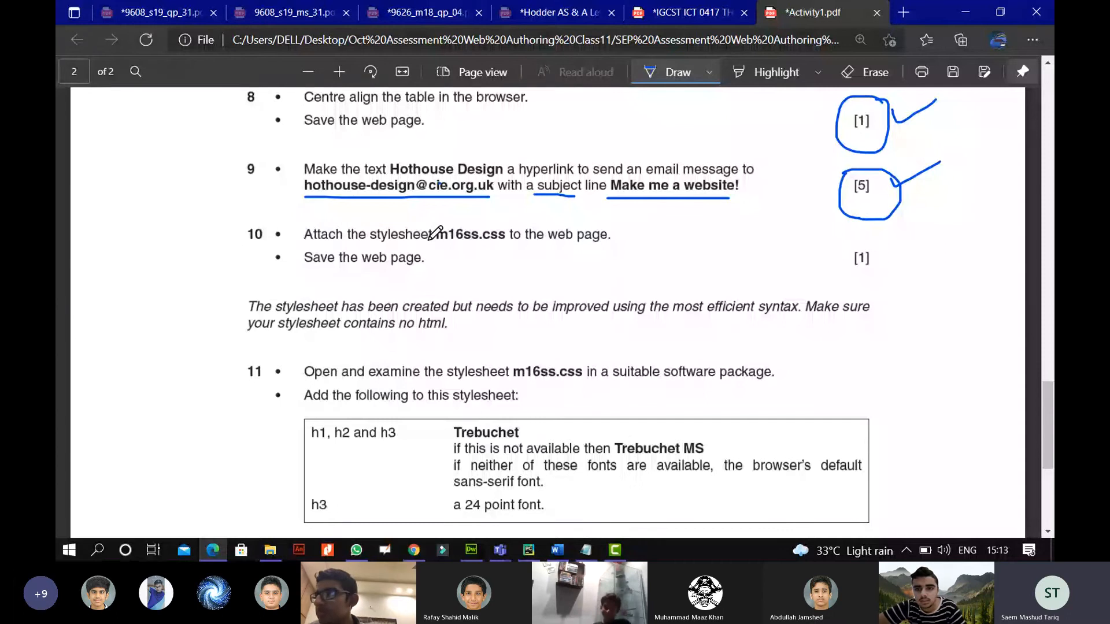
left_click(476, 553)
left_click_drag(895, 367, 773, 173)
left_click(773, 176)
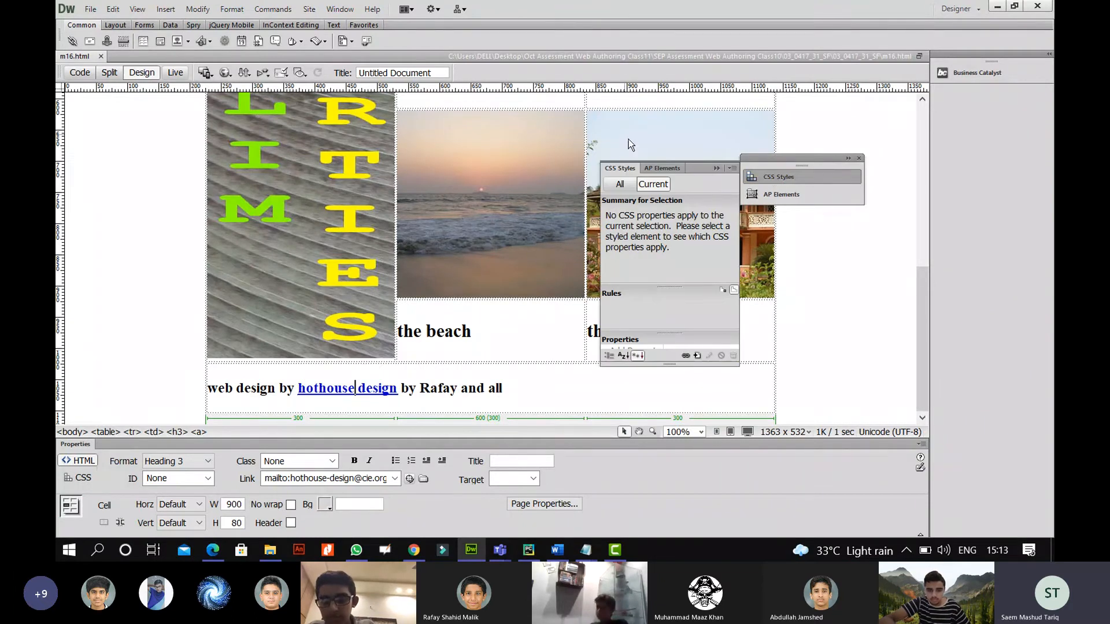
Attach m16ss.css to m16.html as a linked stylesheet and collapse the CSS Styles panel.
left_click(687, 355)
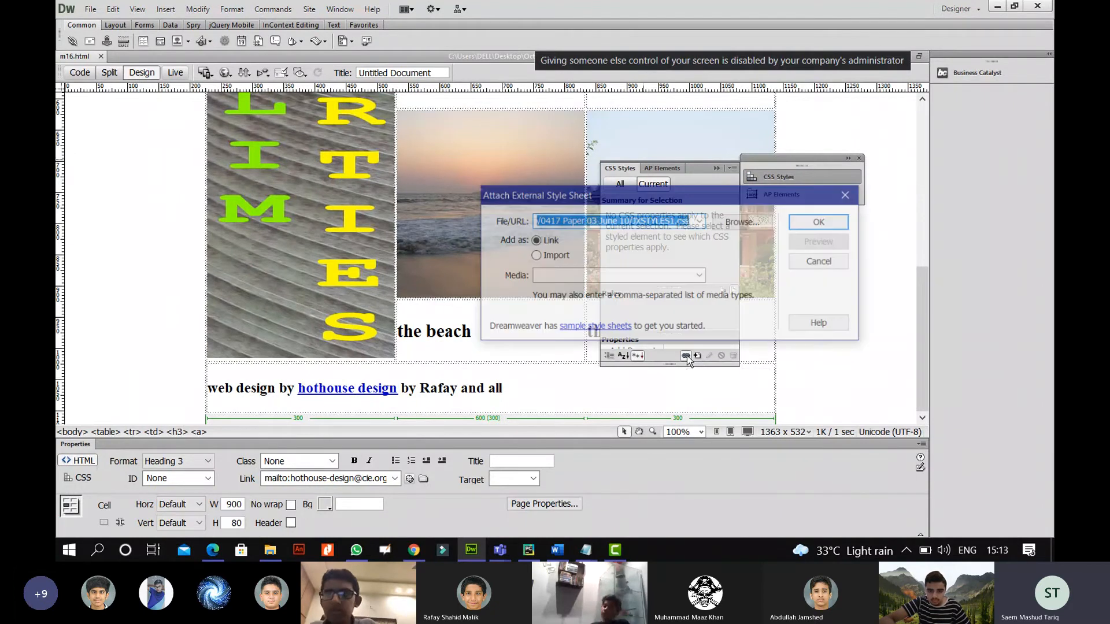
left_click(740, 223)
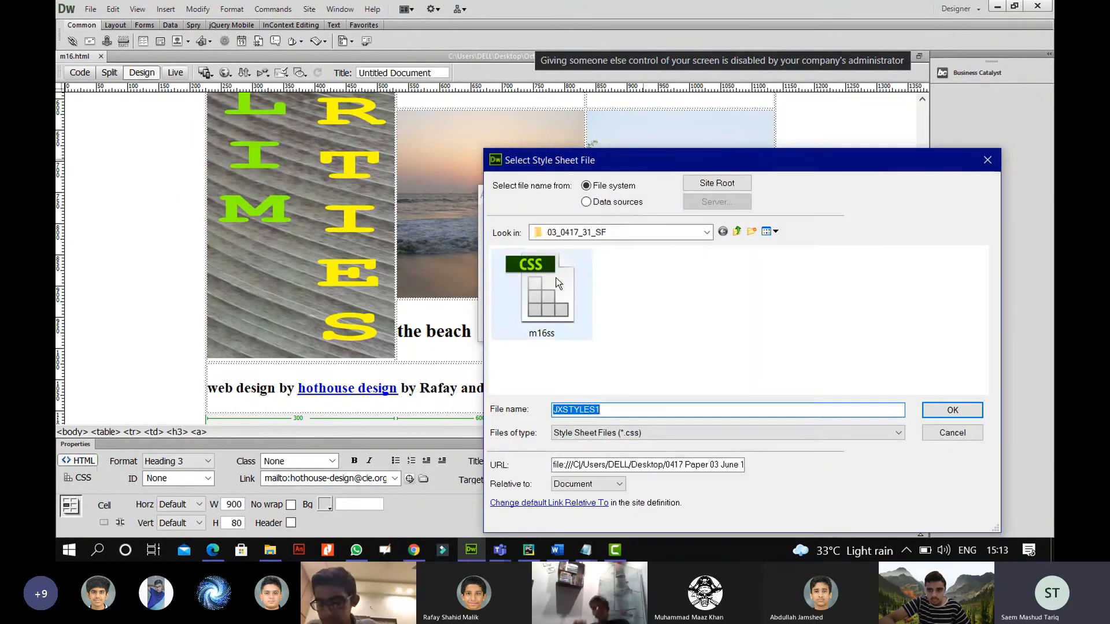
left_click(202, 551)
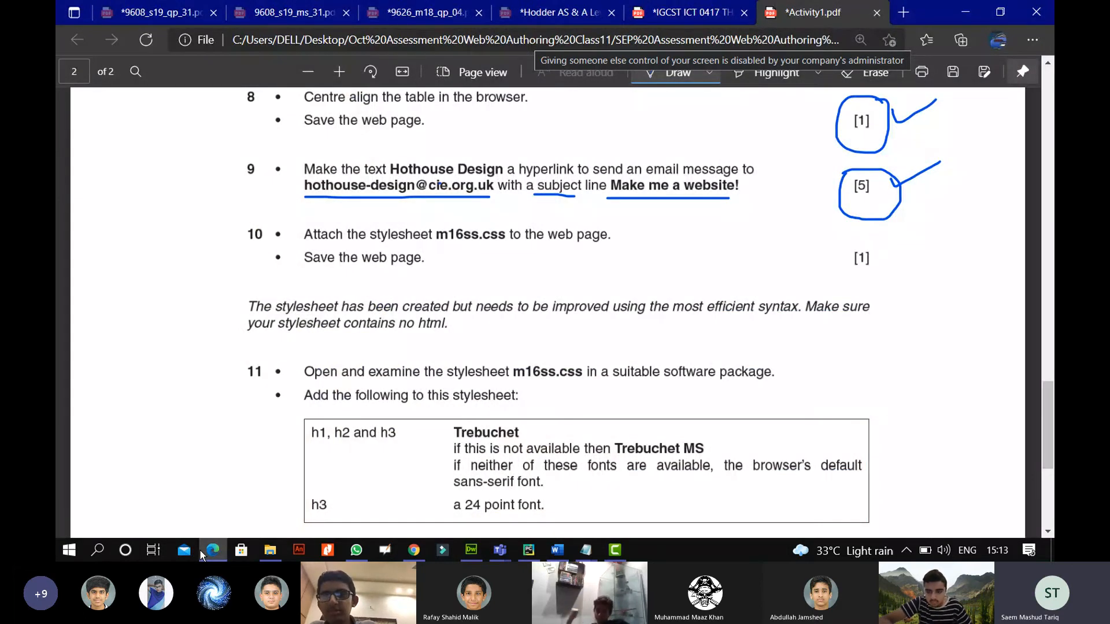
left_click(200, 550)
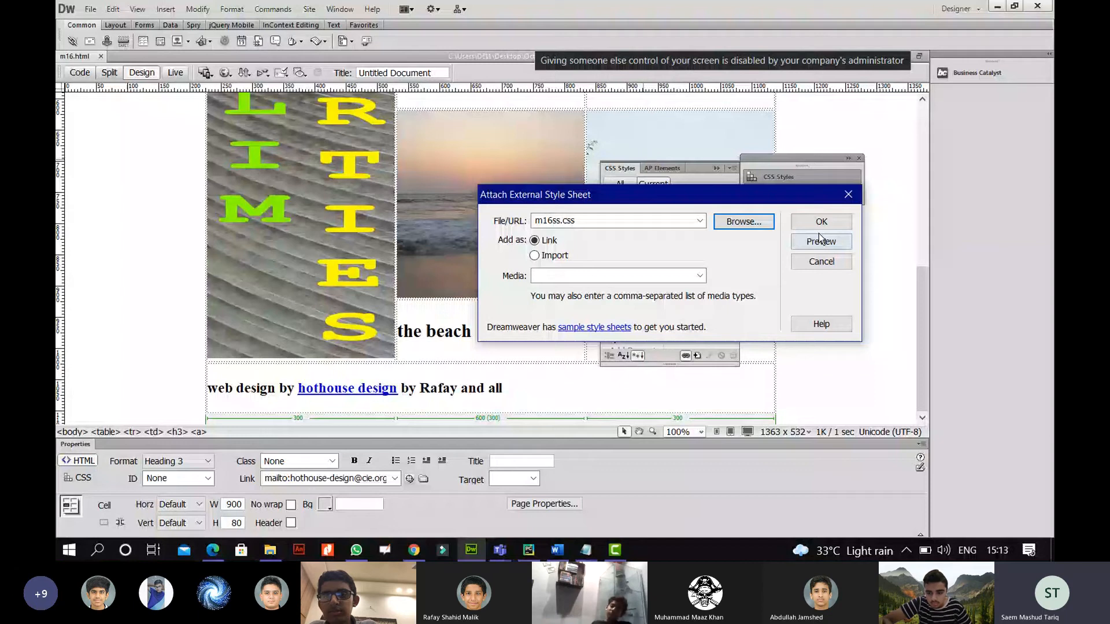
left_click(820, 223)
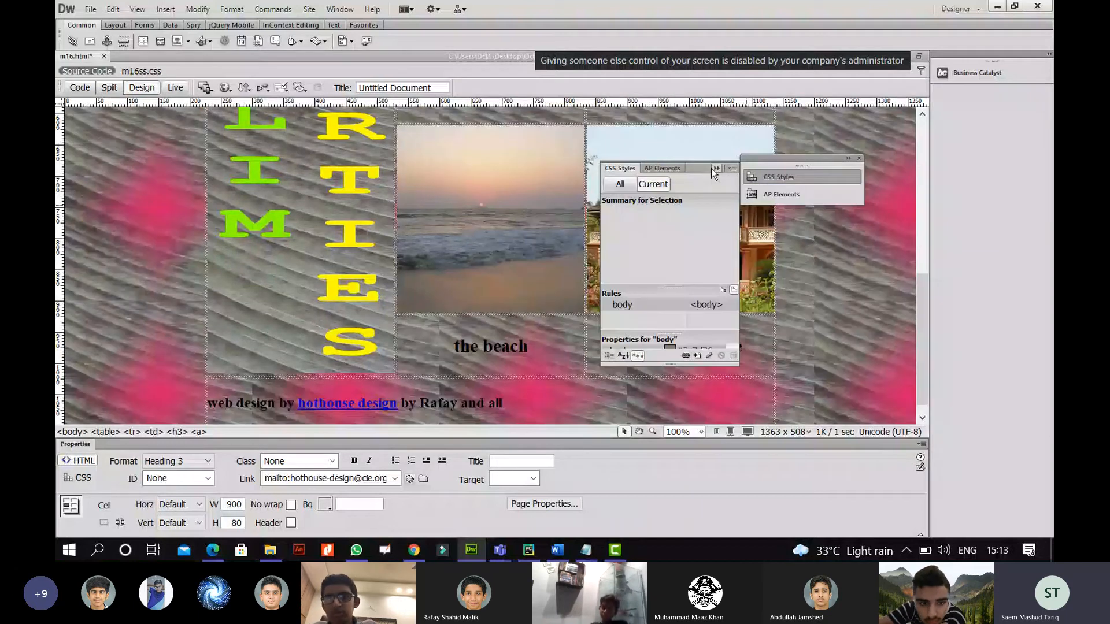
left_click(711, 169)
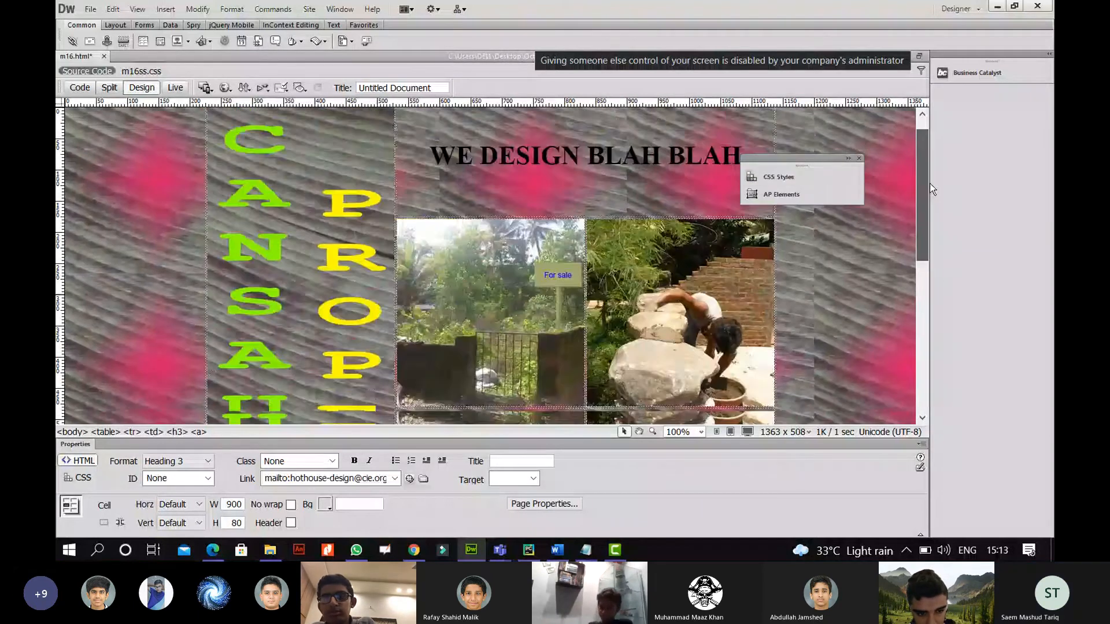
Inspect the main heading text on the newly restyled page.
left_click_drag(925, 189, 949, 188)
left_click_drag(481, 177, 739, 178)
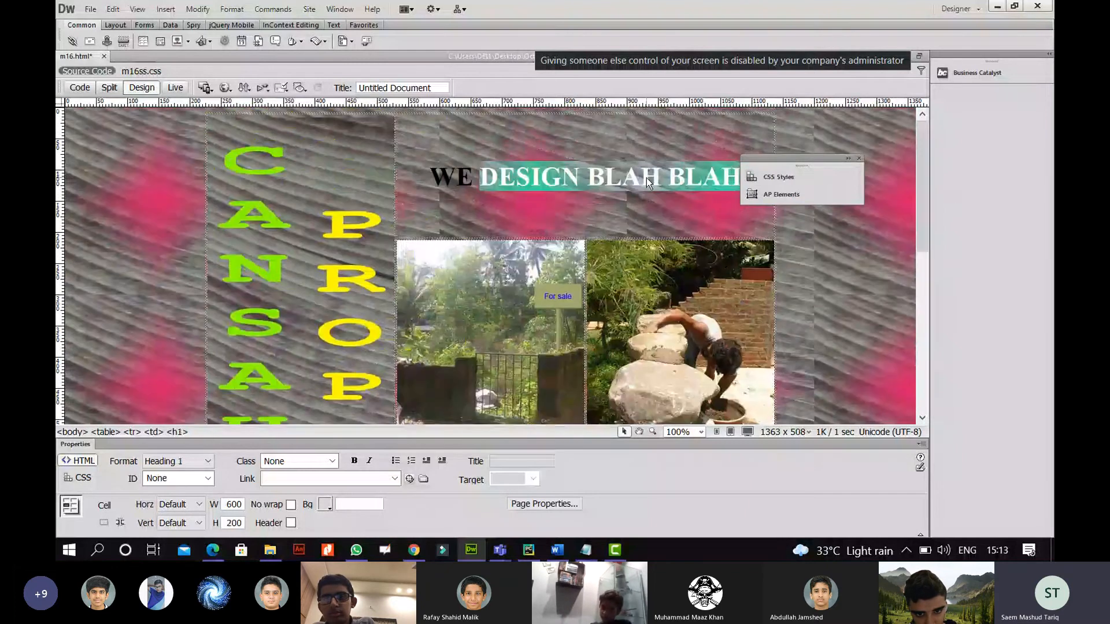
left_click(642, 178)
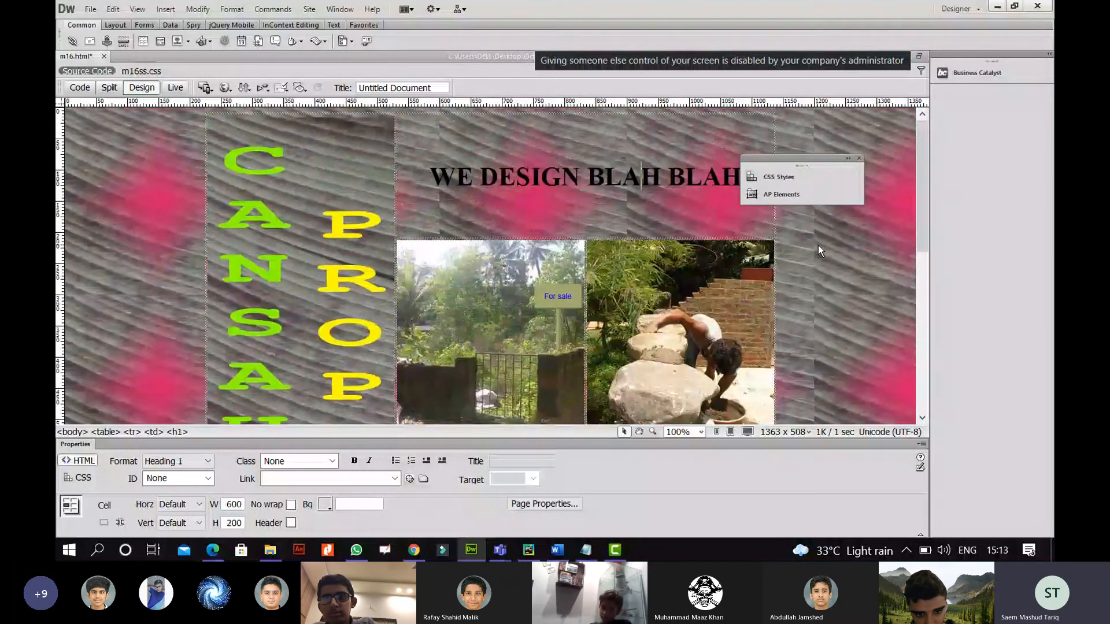
left_click(213, 550)
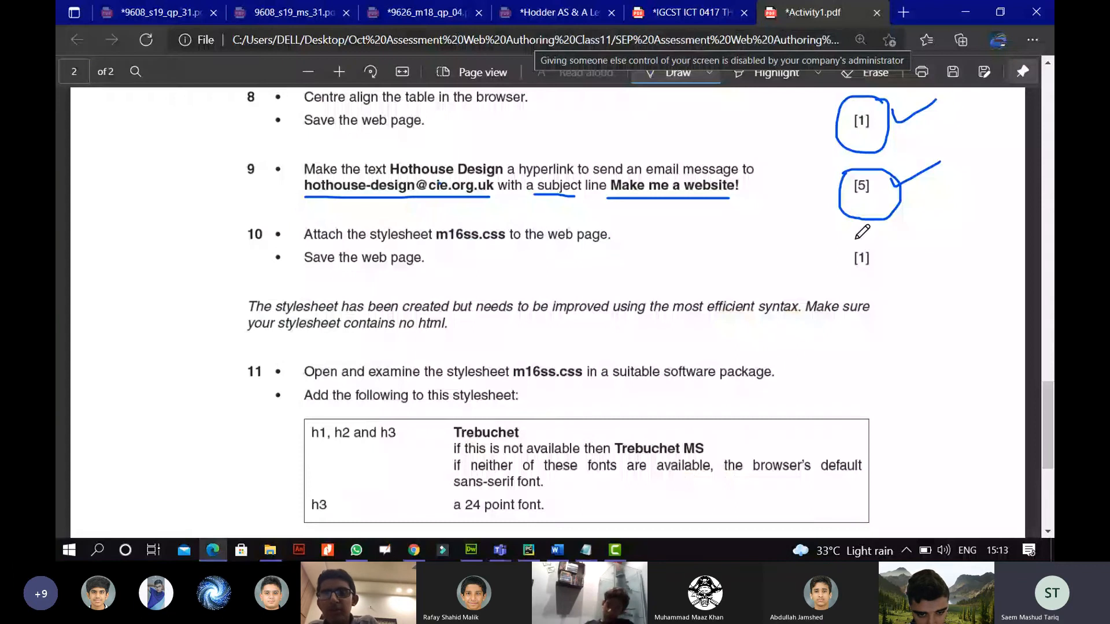
Circle and tick question 10's [1] mark, scroll to question 11, and return to Dreamweaver.
left_click_drag(856, 238, 937, 228)
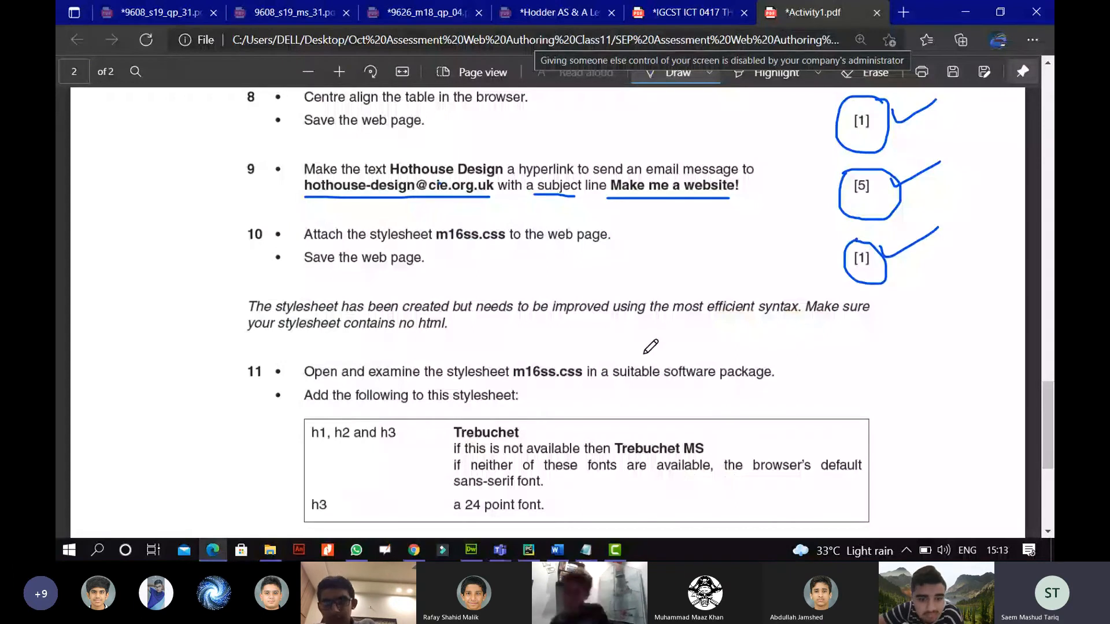
scroll(651, 347, "down", 5)
scroll(651, 347, "up", 4)
scroll(650, 347, "down", 2)
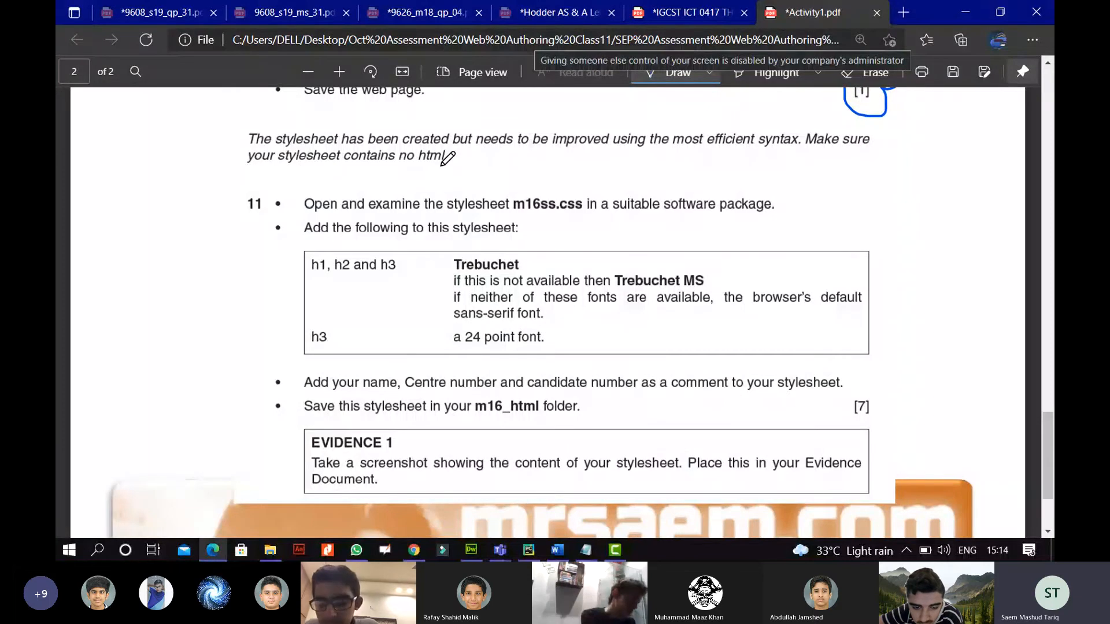
left_click(471, 550)
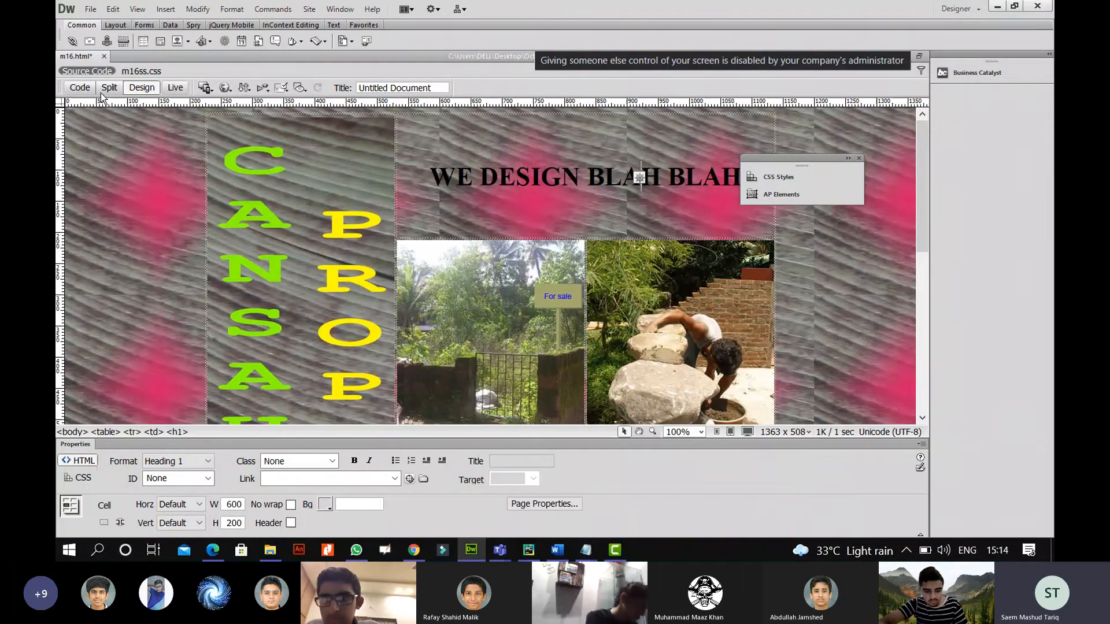
Open m16ss.css in Dreamweaver with Ctrl+O.
key("ctrl+o")
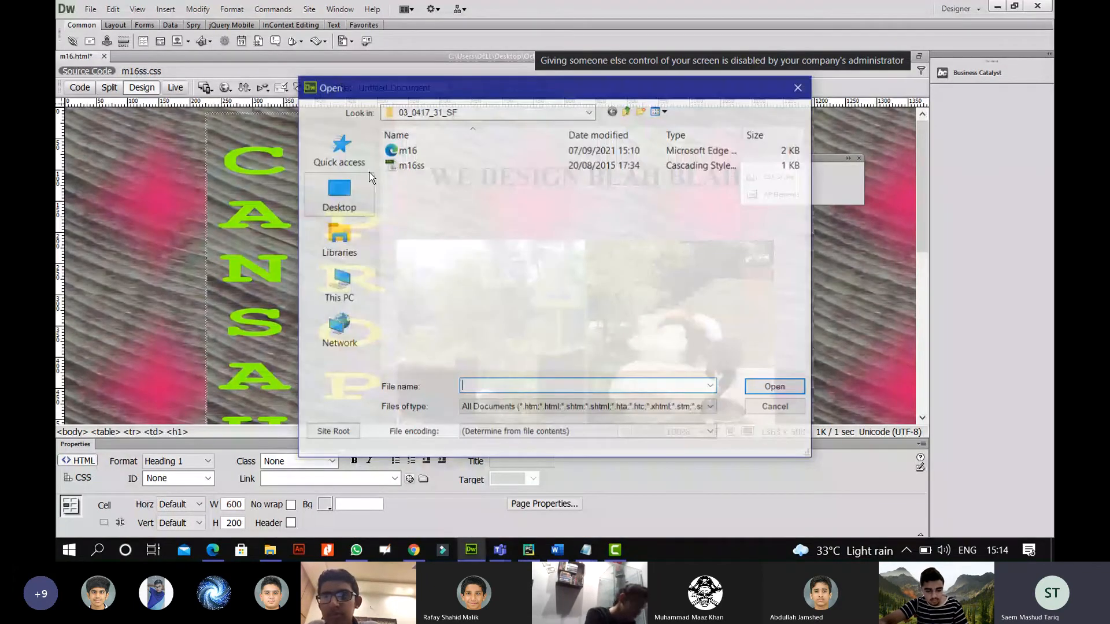
left_click(411, 166)
left_click(774, 386)
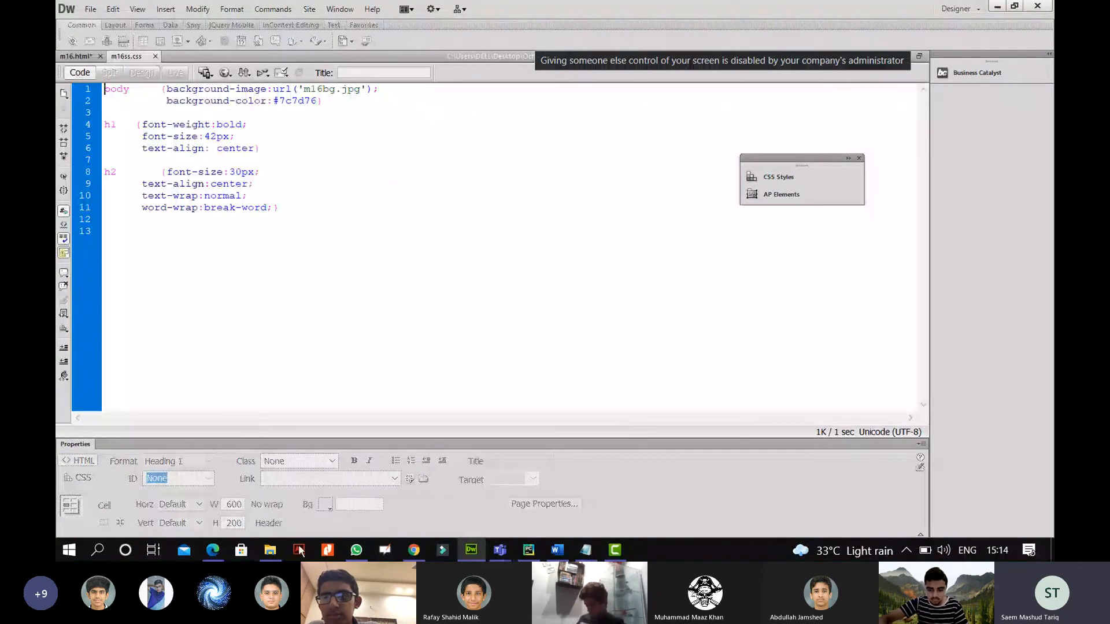
Zoom the task PDF and draw an ink arrow at task 11's Trebuchet font requirement.
left_click(215, 552)
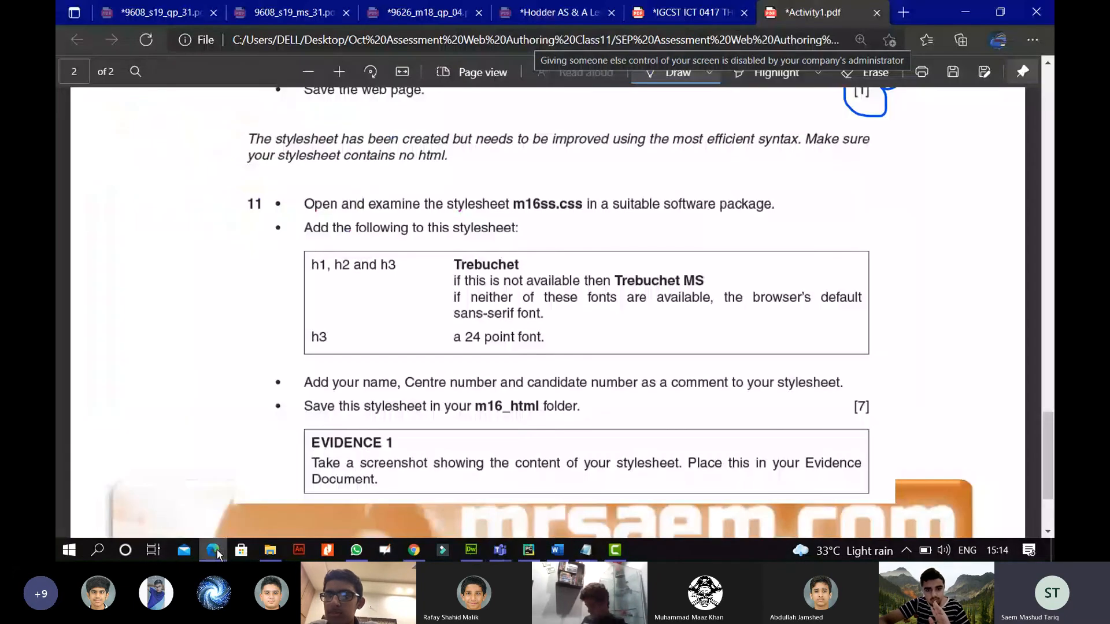
scroll(345, 260, "down", 2)
left_click(341, 71)
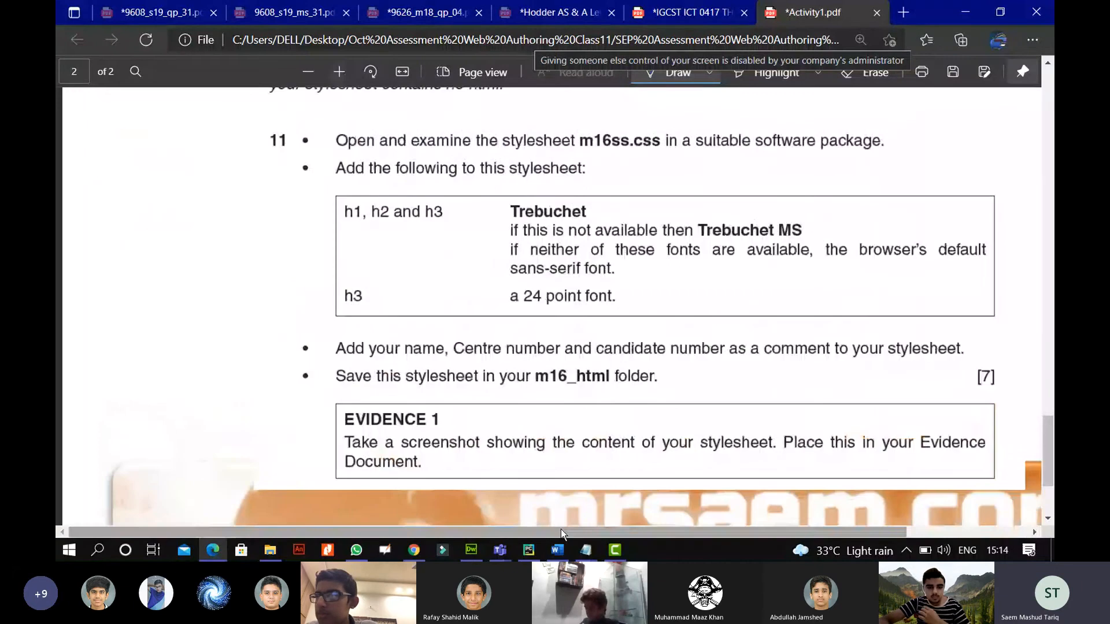
left_click_drag(560, 529, 641, 529)
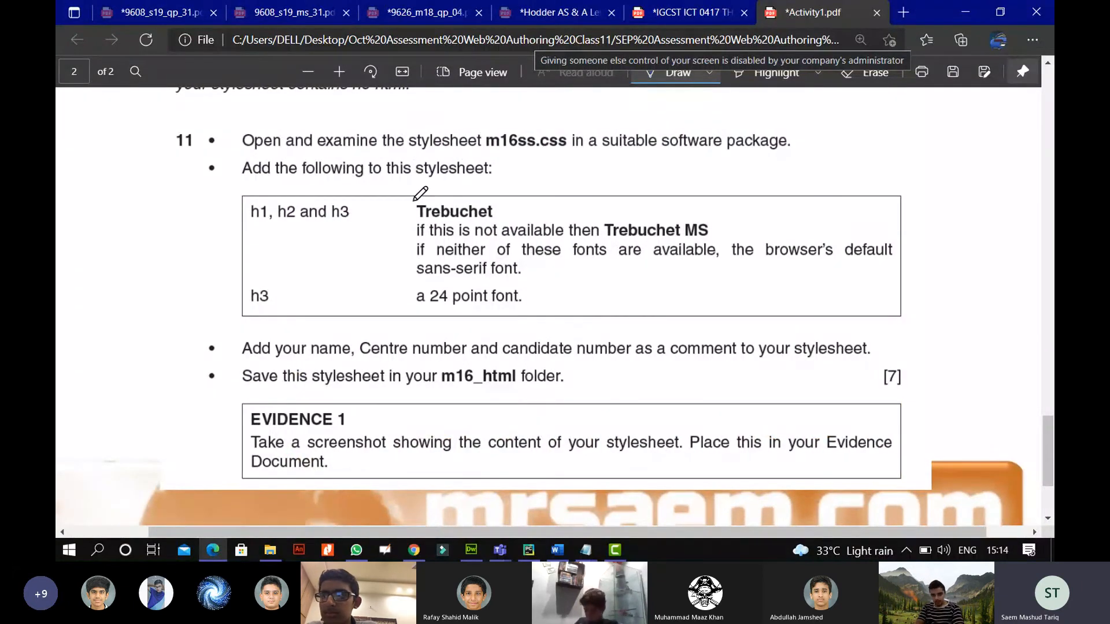
mouse_move(386, 211)
left_mouse_down()
mouse_move(403, 215)
mouse_move(394, 226)
left_mouse_up()
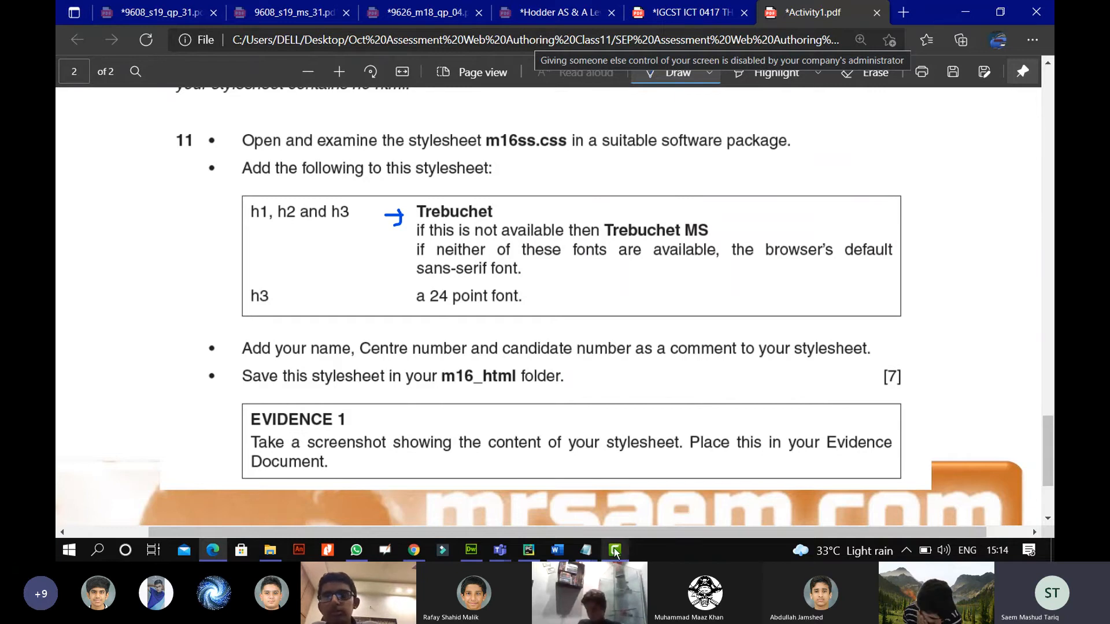
left_click(471, 550)
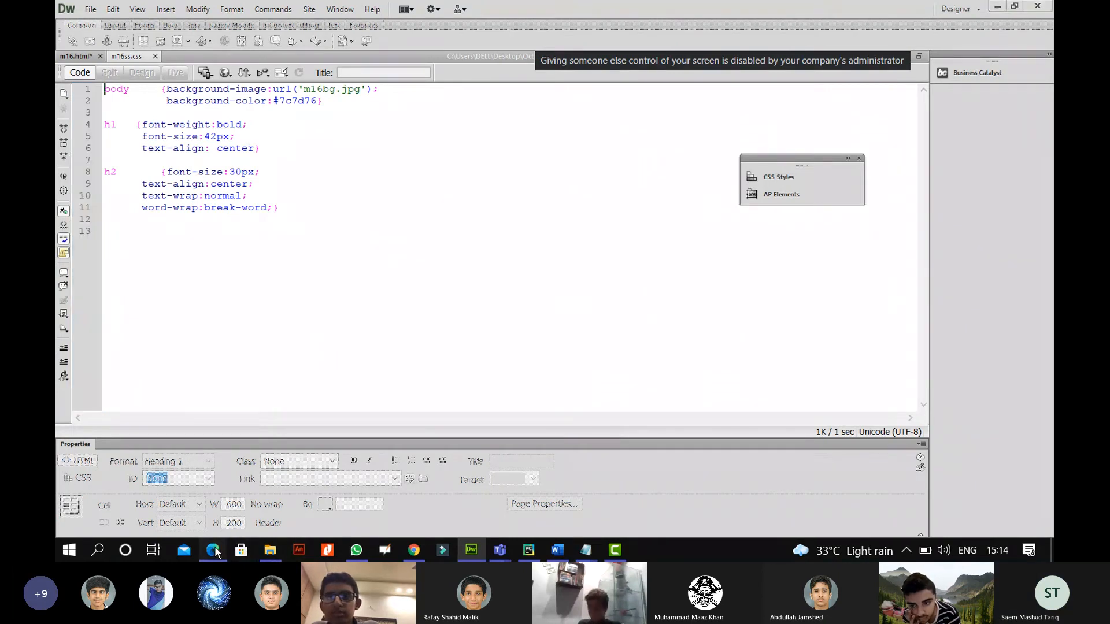
left_click(213, 550)
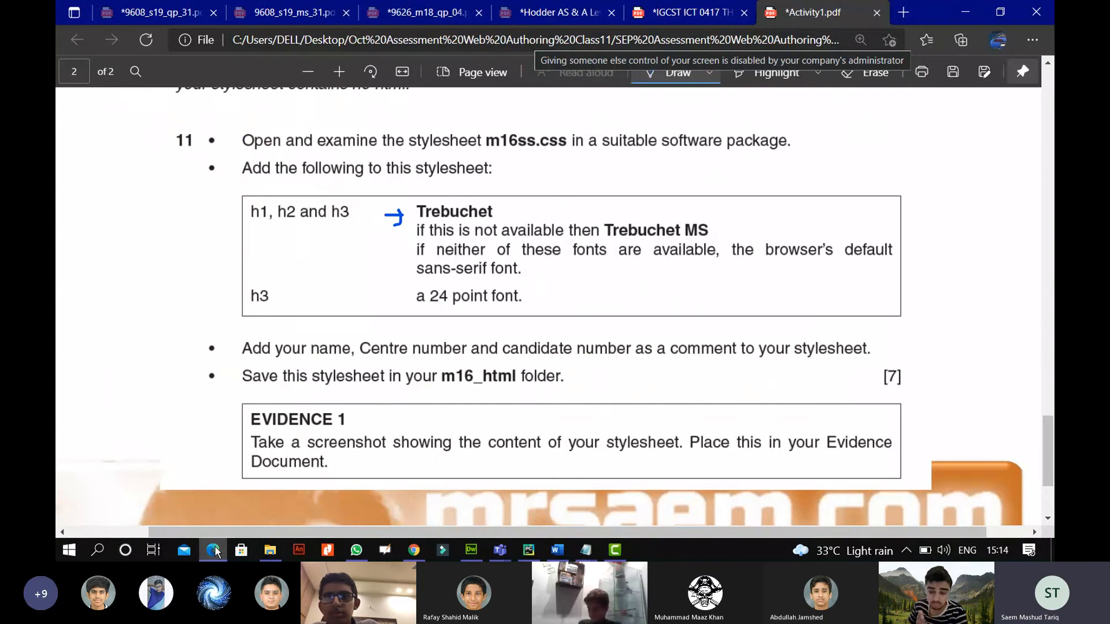
left_click(213, 550)
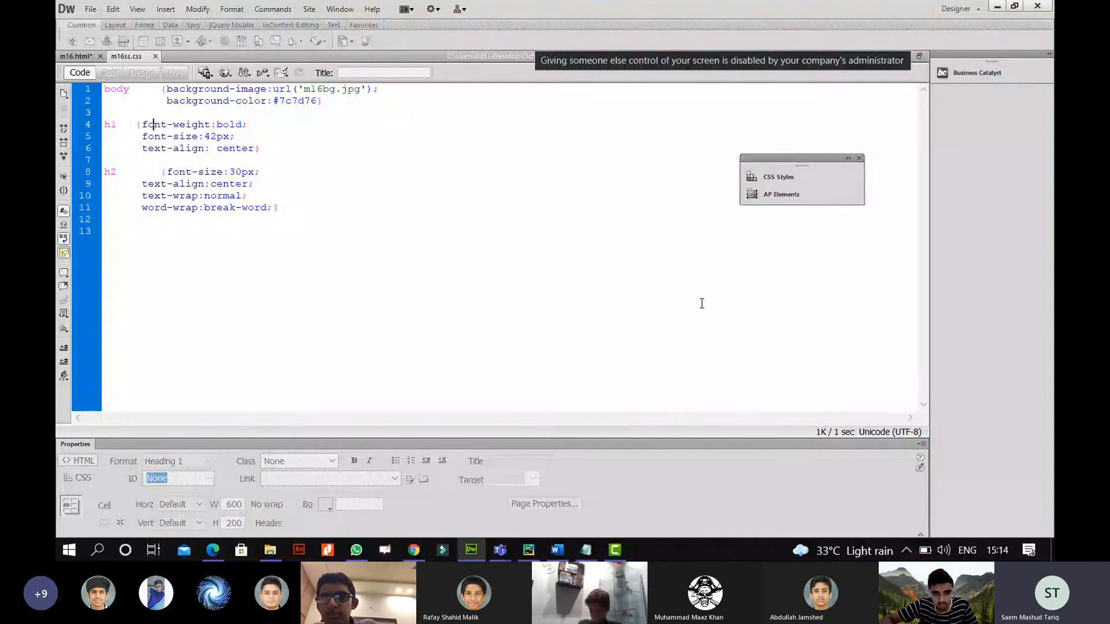
Open the h1 rule's font-family list and arrow Trebuchet MS in the task PDF.
left_click(779, 180)
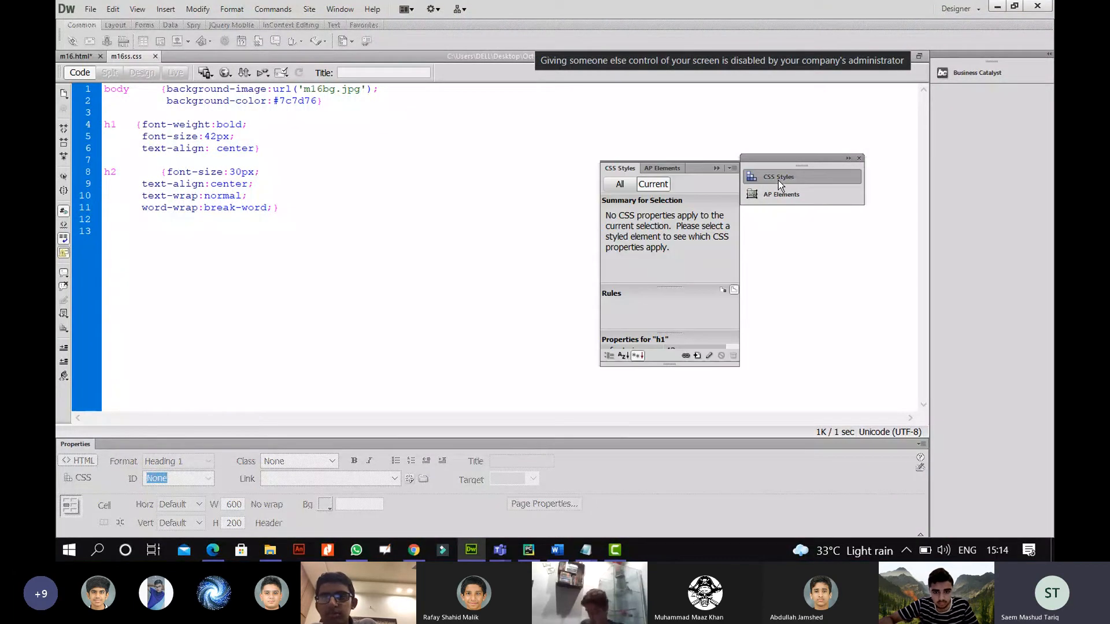
left_click(710, 357)
left_click(726, 186)
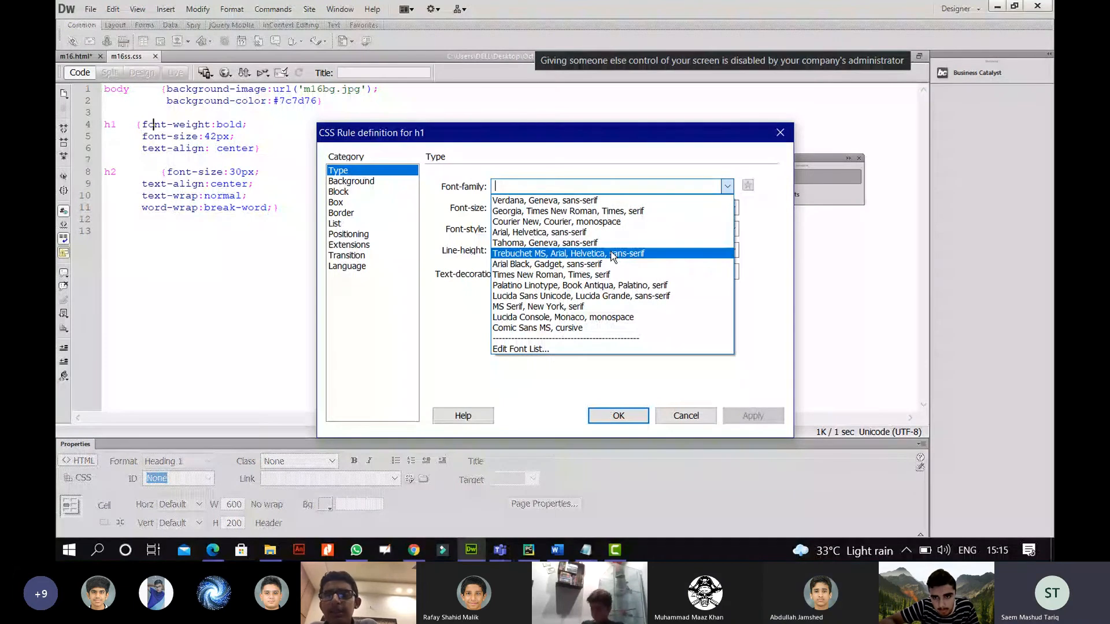
left_click(211, 551)
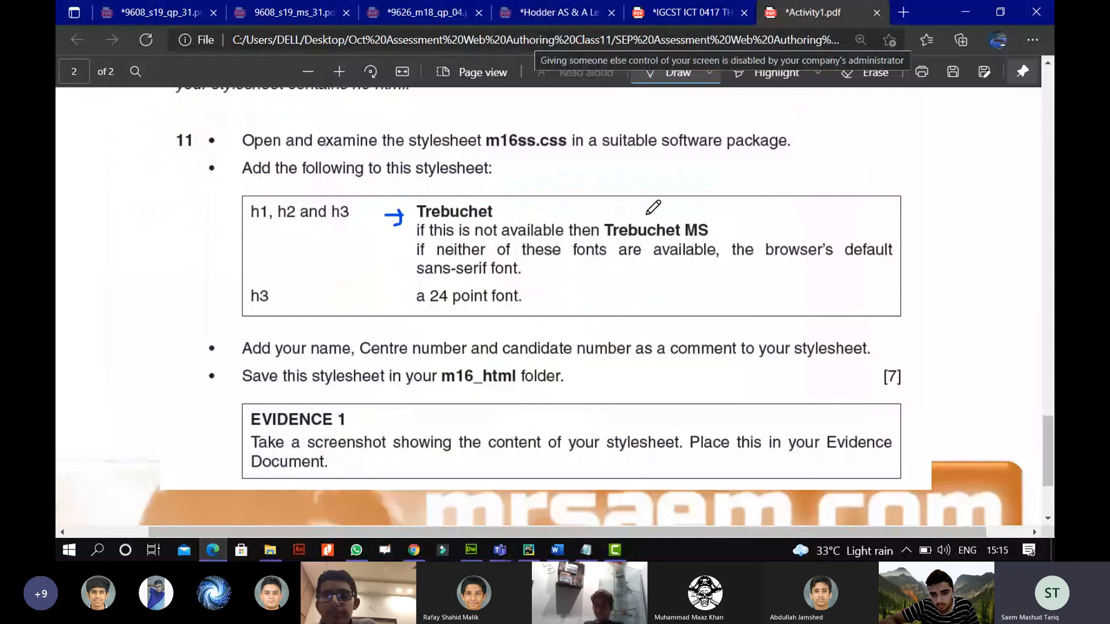
mouse_move(714, 232)
left_mouse_down()
mouse_move(740, 231)
mouse_move(722, 243)
left_mouse_up()
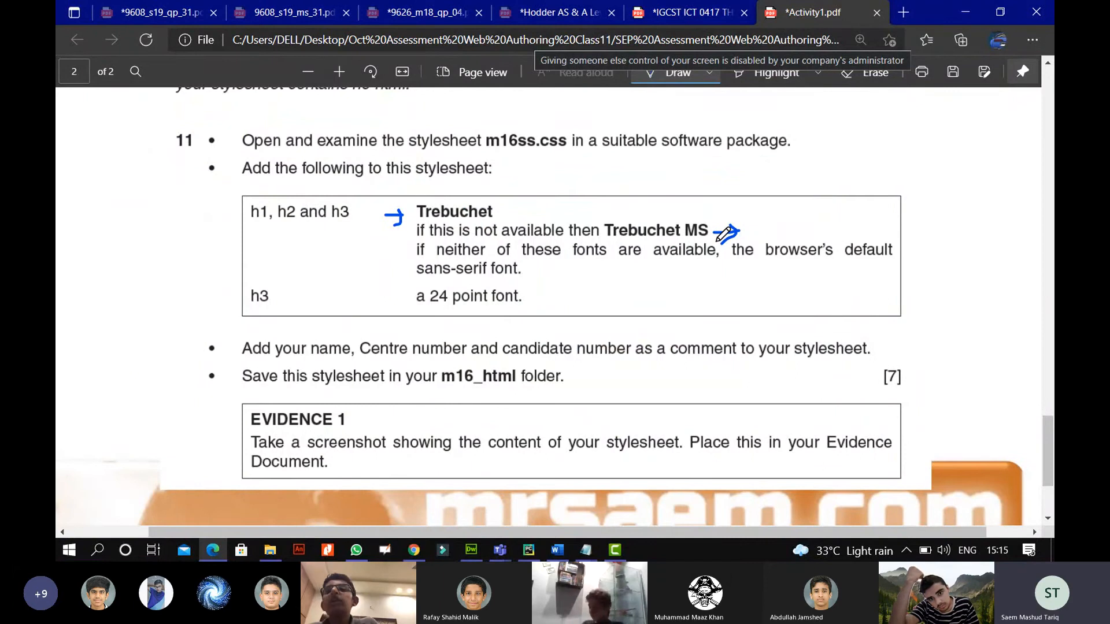
left_click(471, 551)
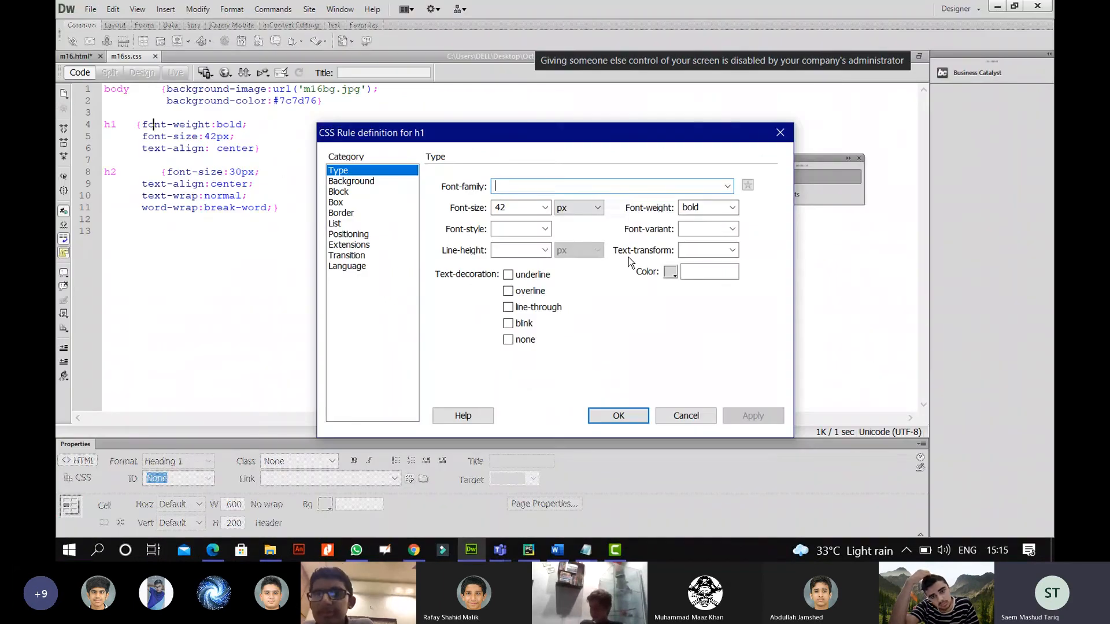
Try building a custom font list with Trebuchet MS, then cancel it.
left_click(727, 186)
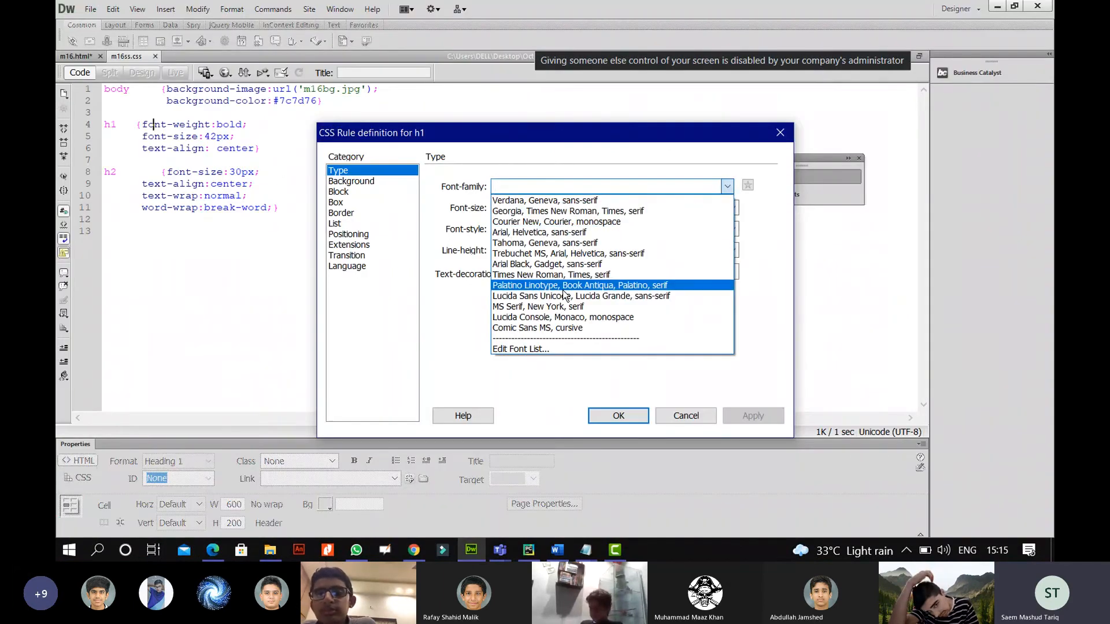
left_click(542, 350)
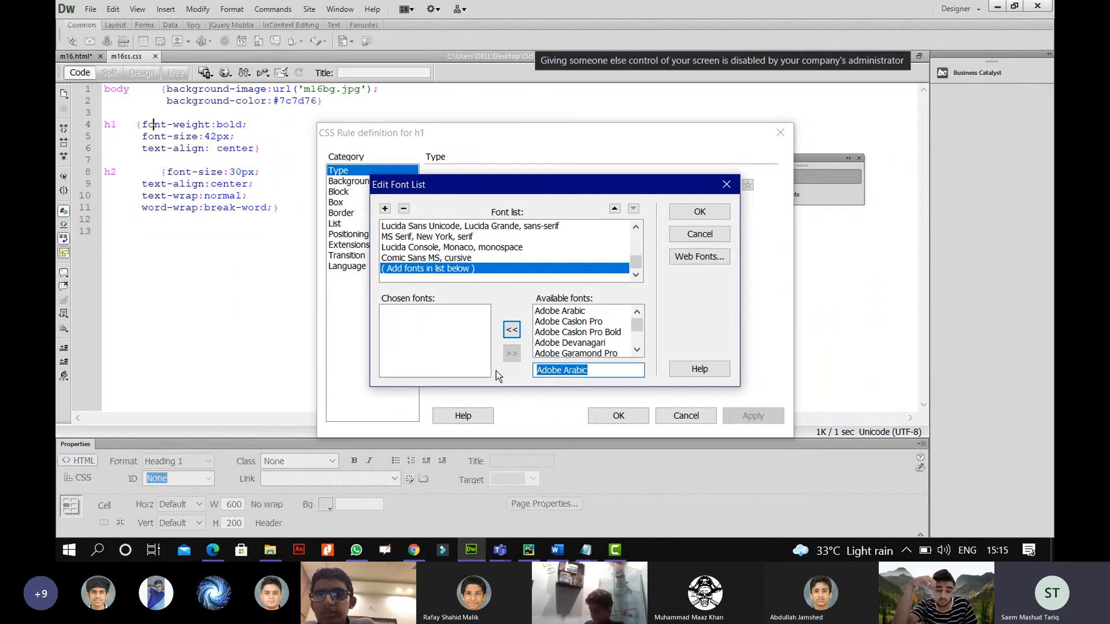
type("T")
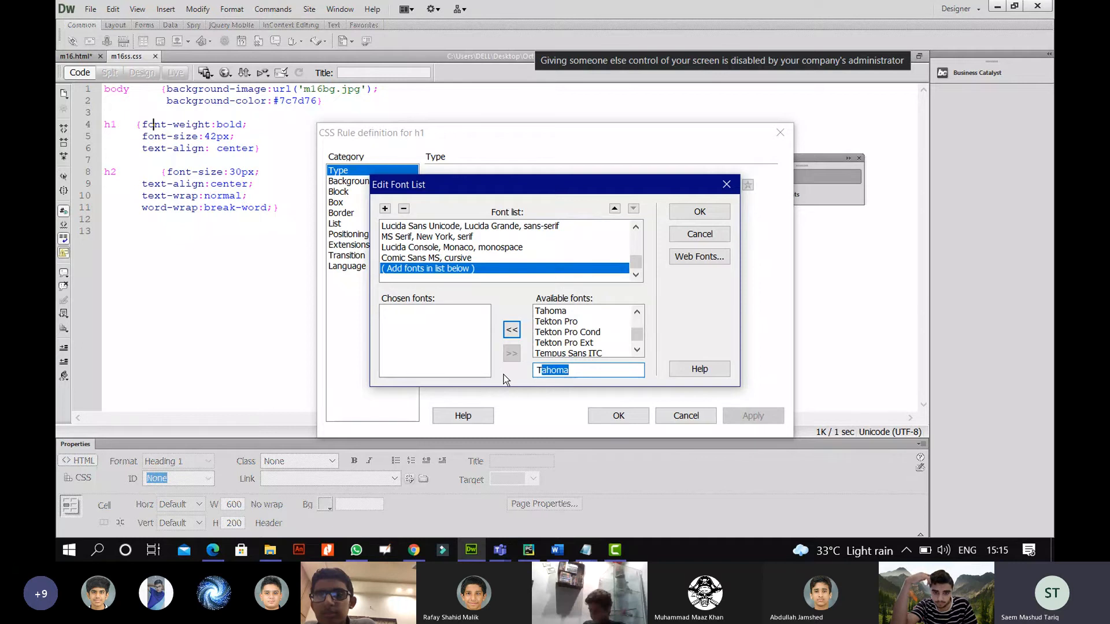
type("tr")
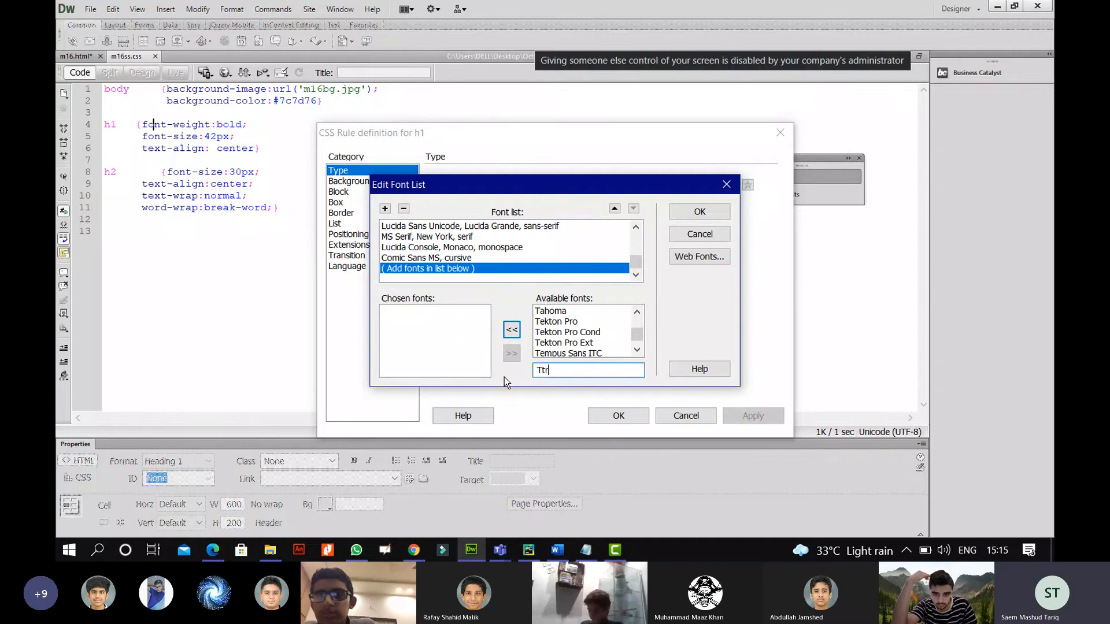
key("BackSpace")
key("BackSpace")
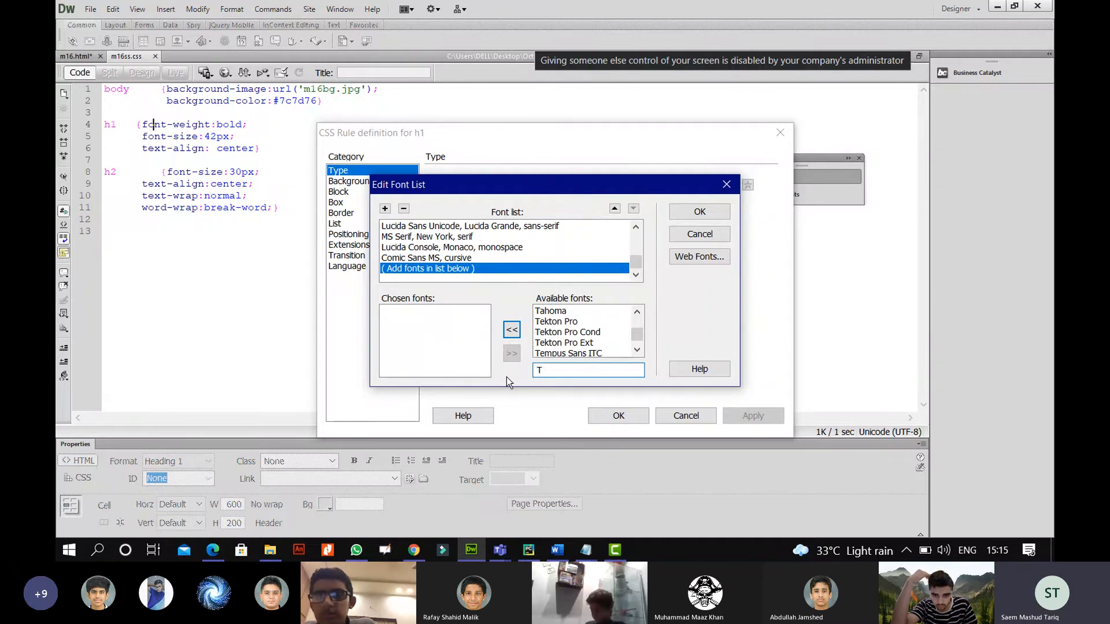
type("rebuchet MS")
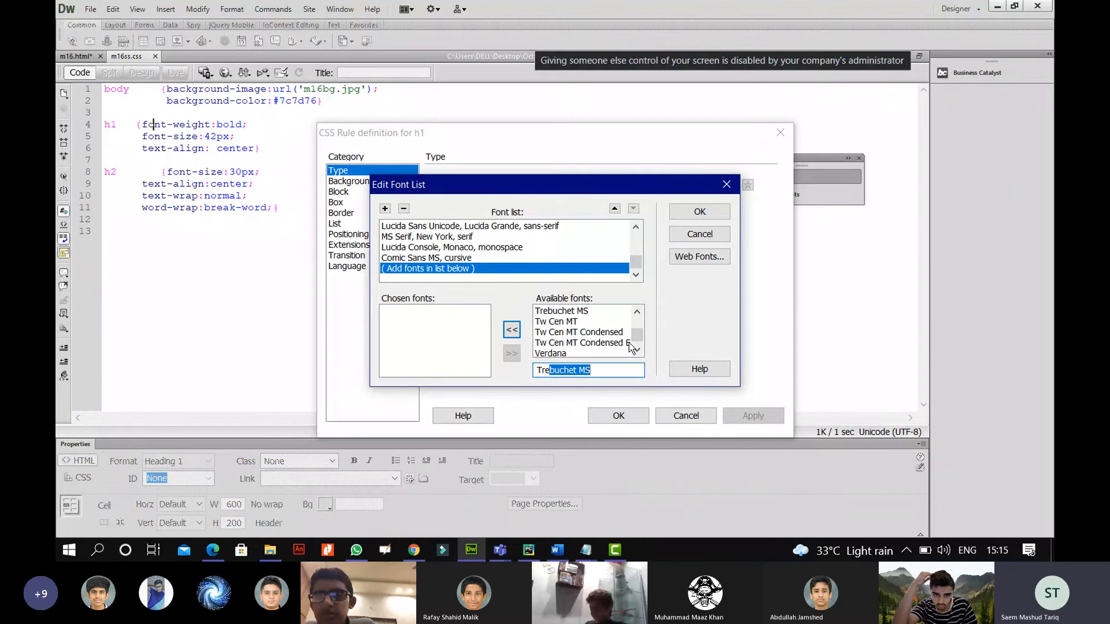
left_click(638, 314)
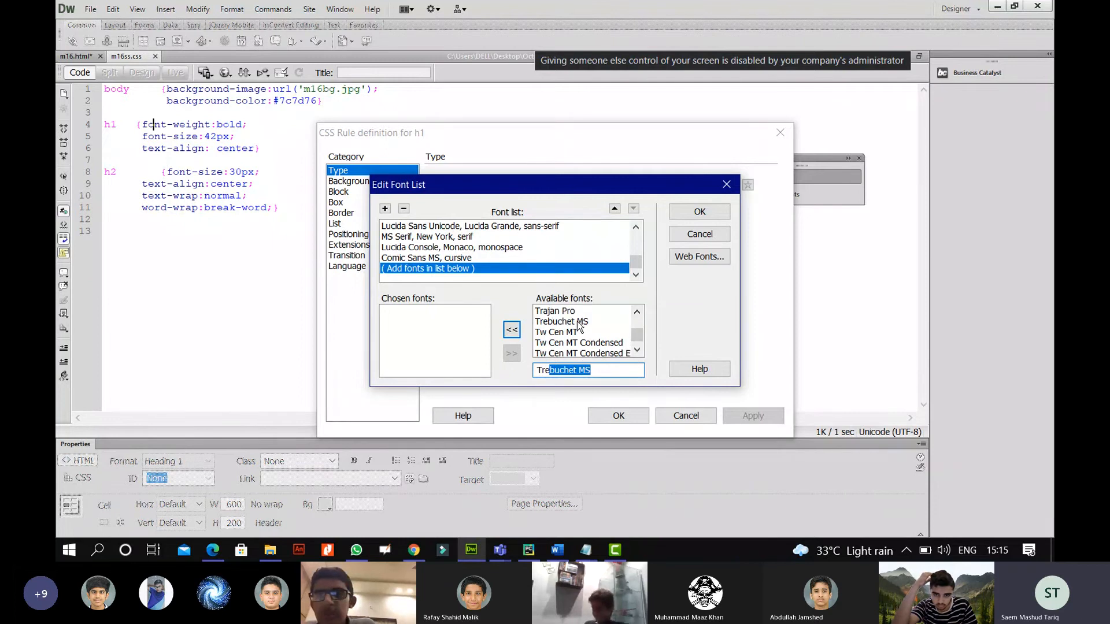
left_click(637, 313)
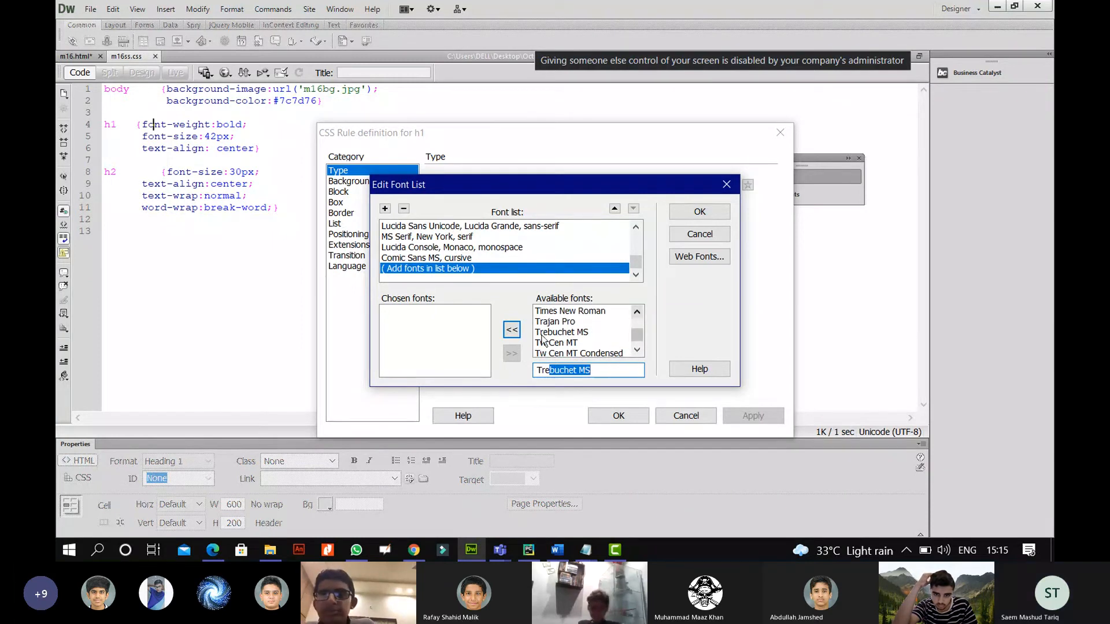
left_click(606, 333)
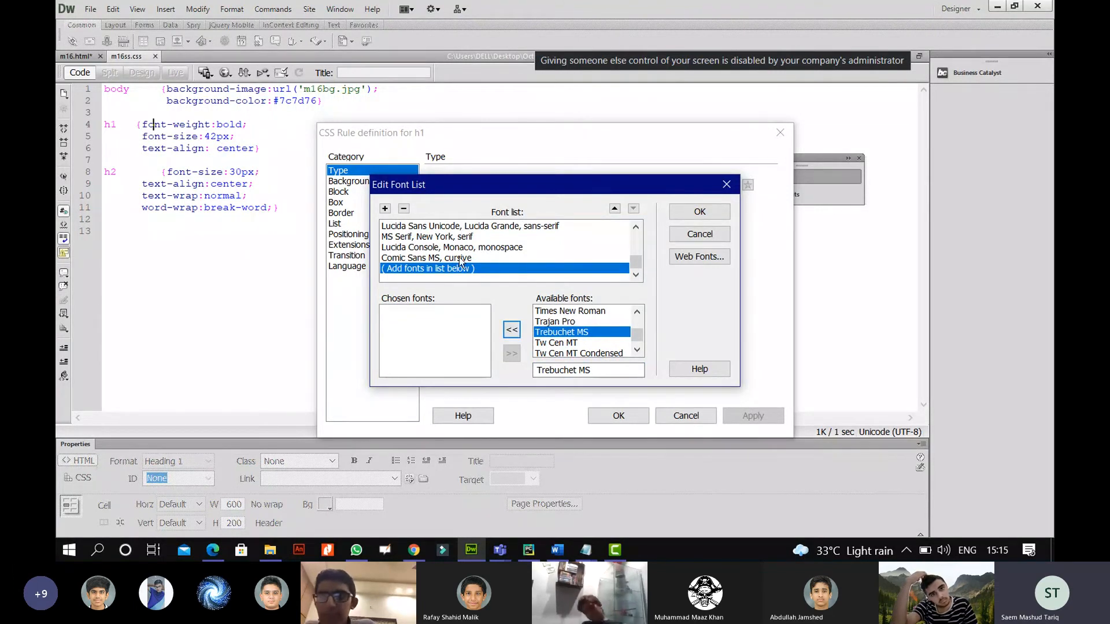
left_click(700, 233)
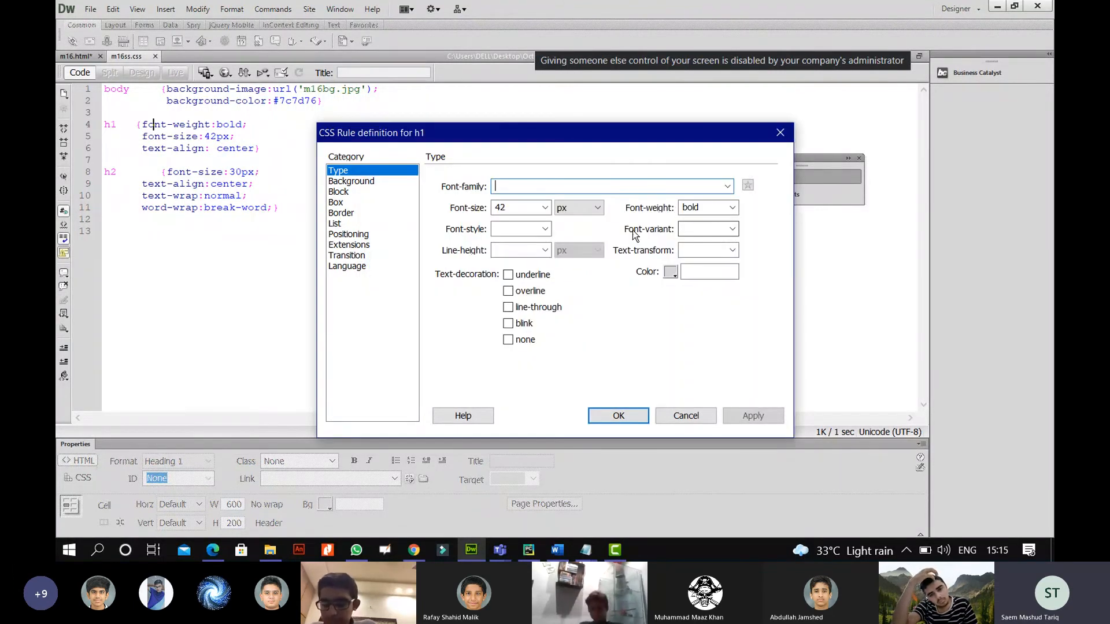
Set h1's font to Trebuchet MS, Arial, Helvetica, sans-serif and underline the sans-serif requirement in the PDF.
left_click(726, 186)
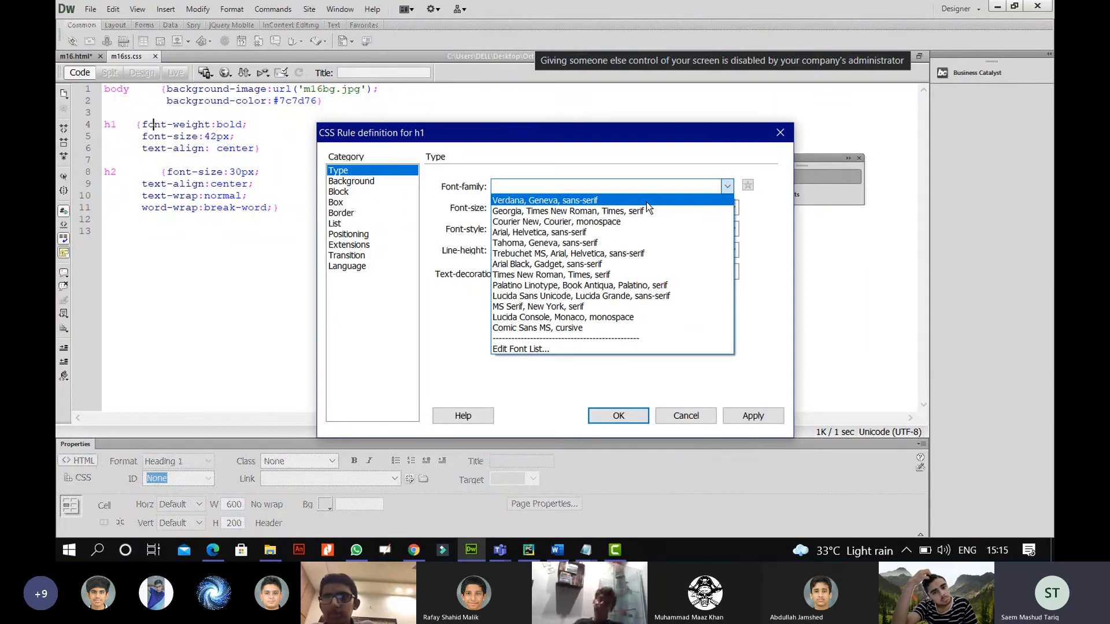
left_click(601, 253)
left_click(749, 415)
left_click(620, 416)
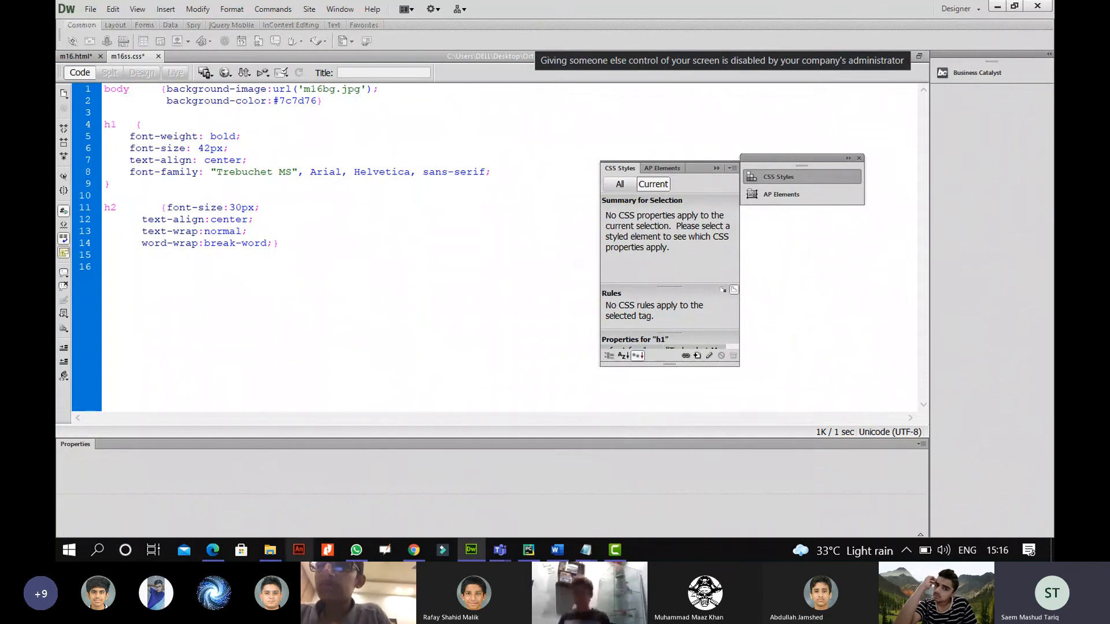
left_click(213, 549)
left_click_drag(412, 281, 519, 279)
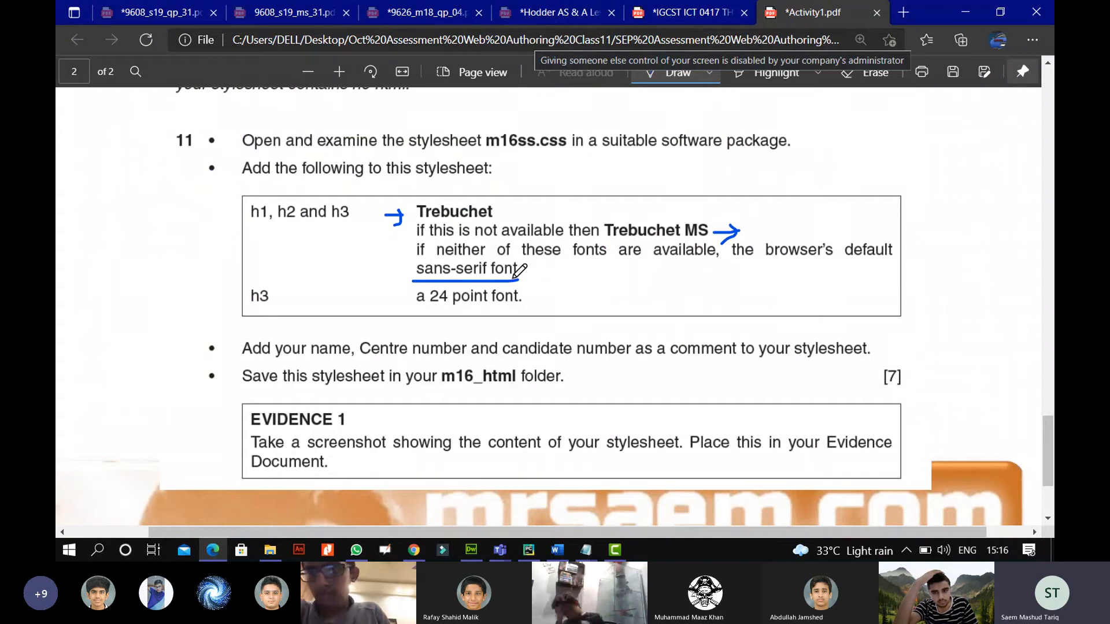
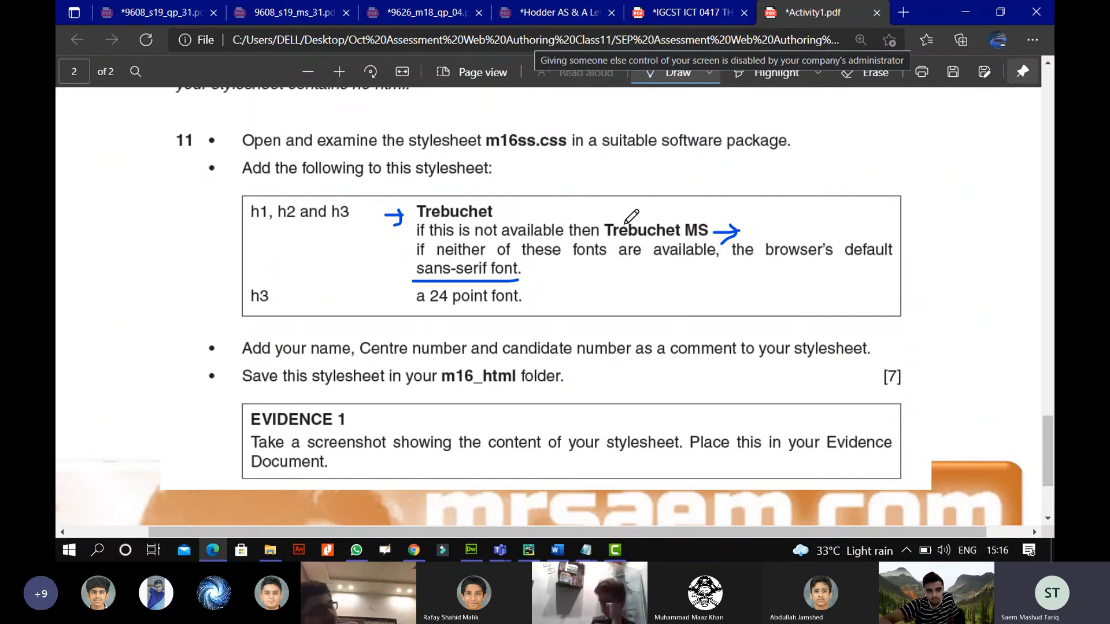
Bracket Trebuchet MS and circle sans-serif in the task with ink, then go back to m16ss.css.
left_click_drag(610, 219, 613, 238)
mouse_move(414, 263)
left_mouse_down()
mouse_move(413, 275)
mouse_move(457, 284)
mouse_move(488, 276)
mouse_move(471, 259)
mouse_move(416, 259)
left_mouse_up()
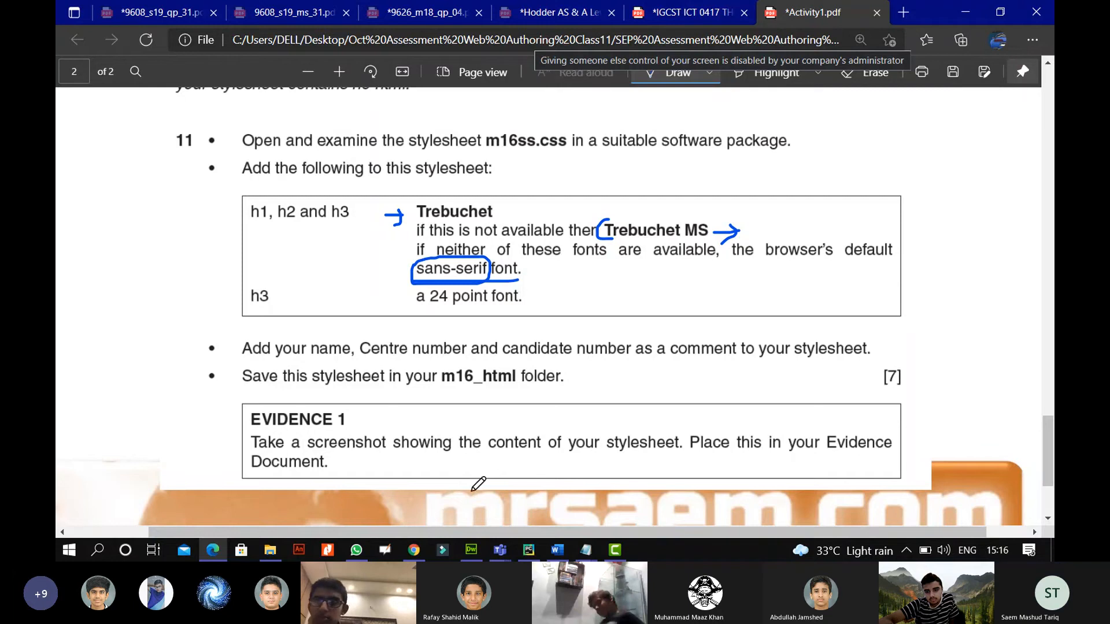
left_click(471, 549)
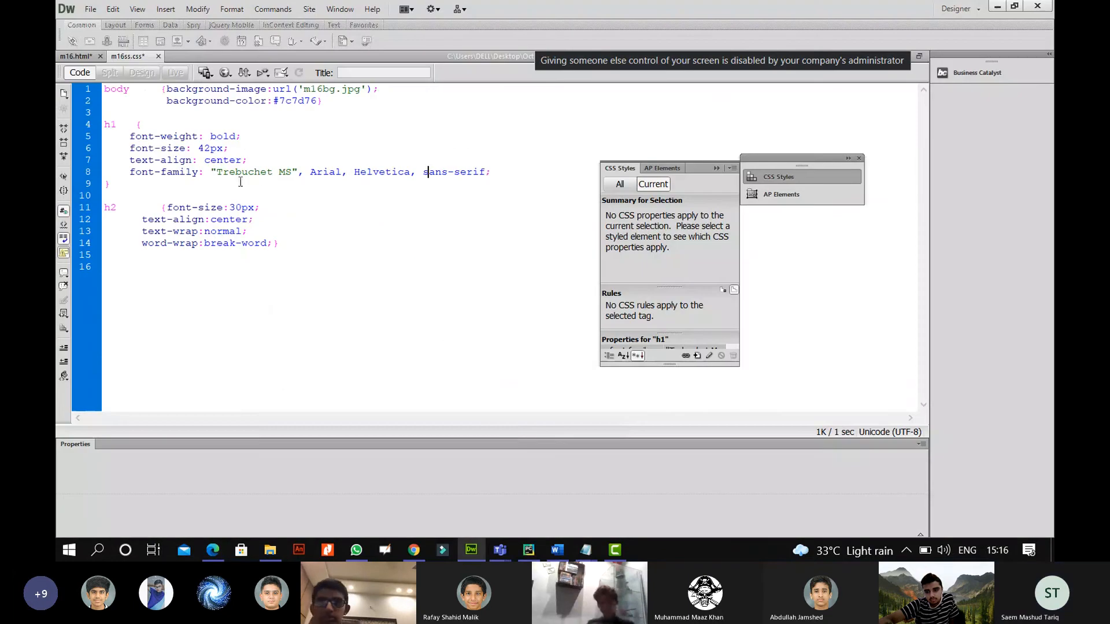
left_click_drag(217, 172, 411, 174)
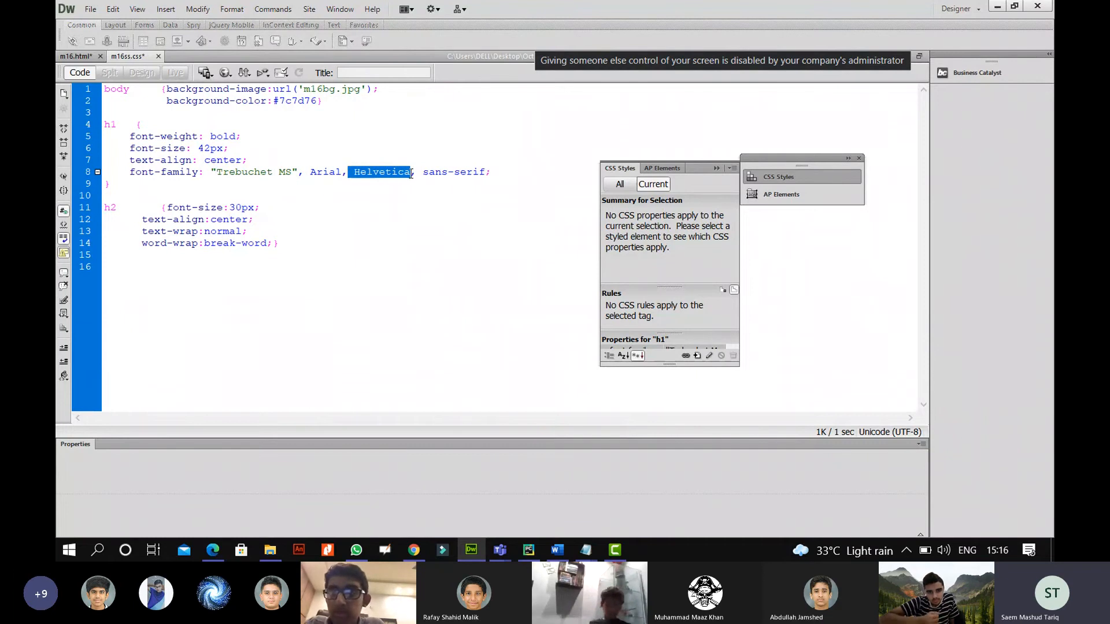
left_click(366, 172)
left_click_drag(353, 172, 489, 172)
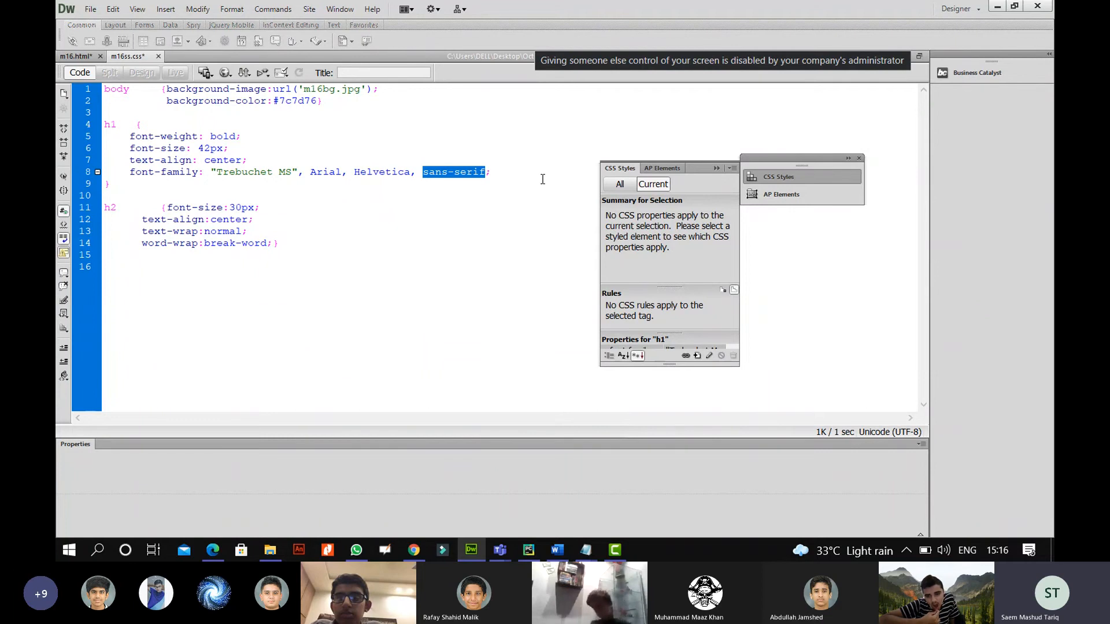
left_click(500, 177)
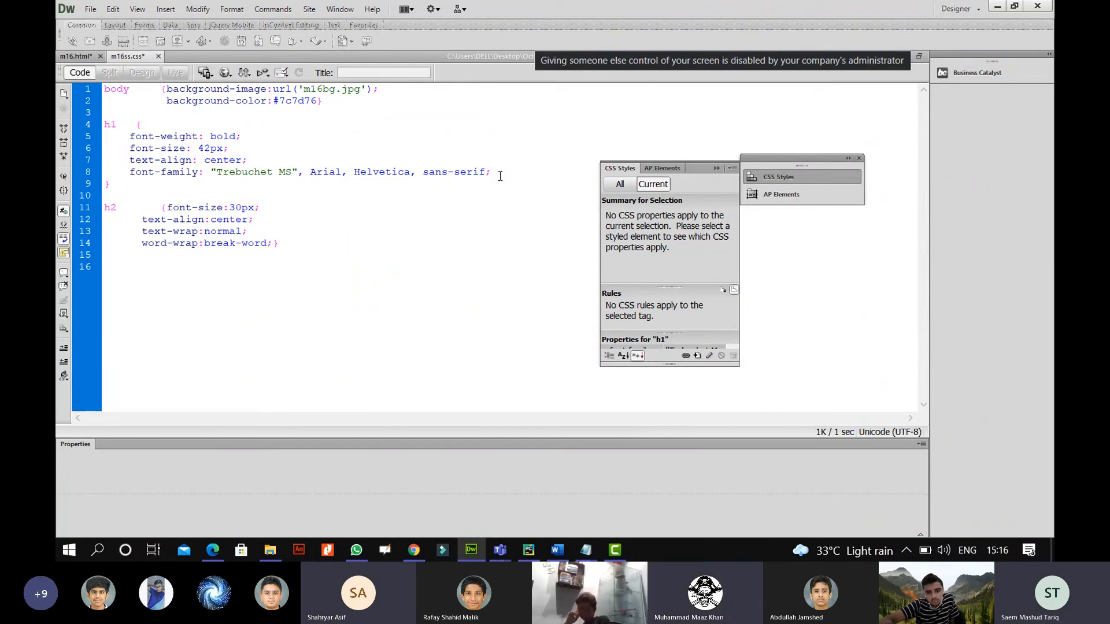
key("alt+Tab")
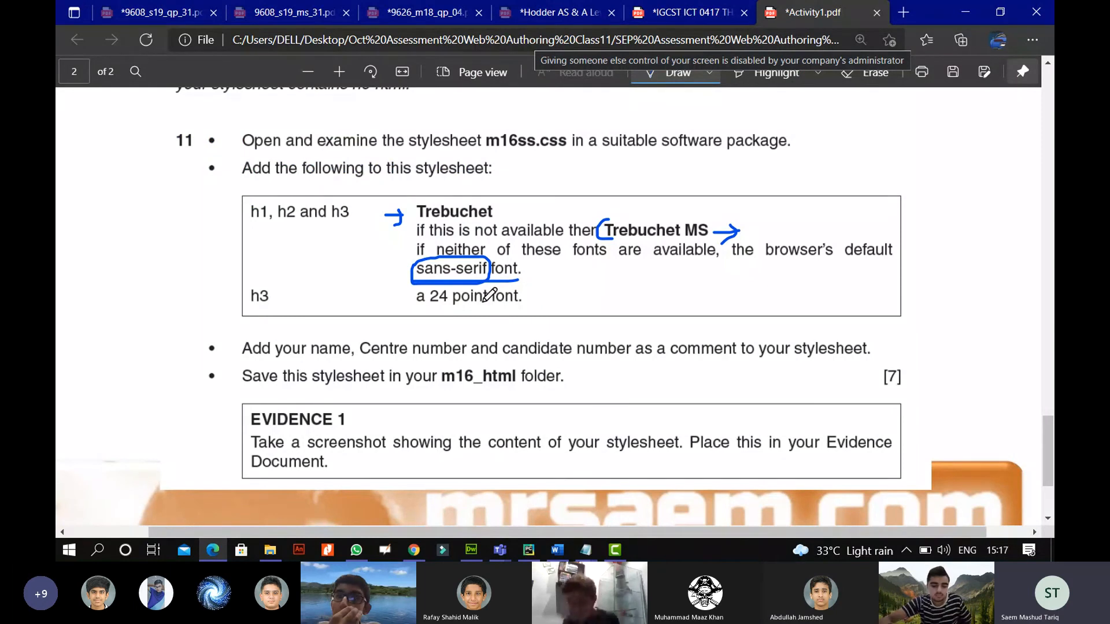
left_click(471, 549)
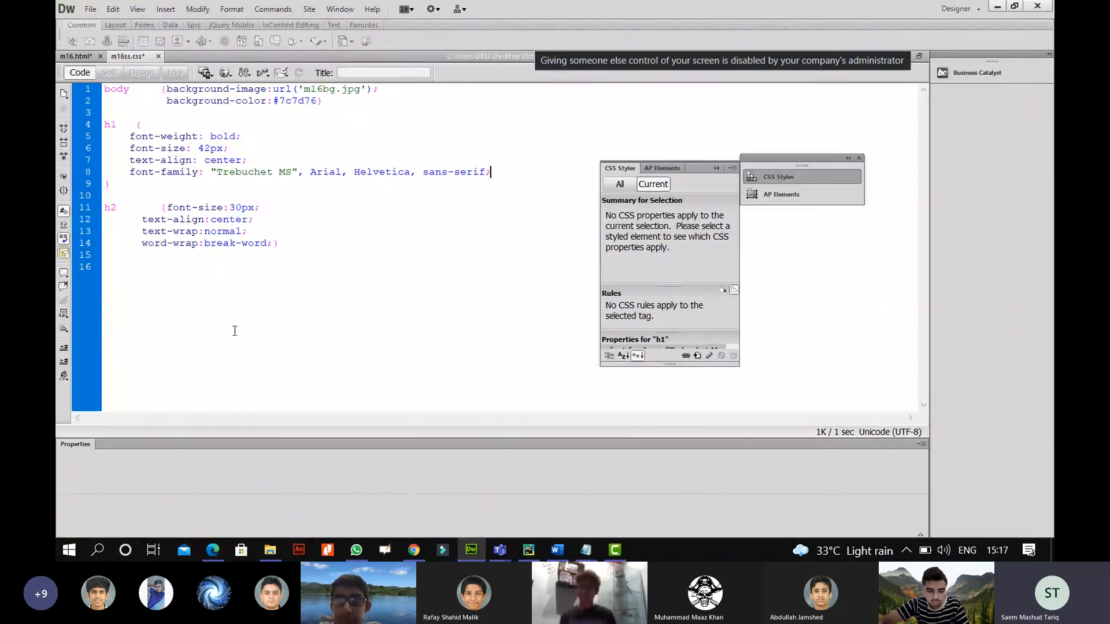
left_click(697, 355)
Create a new Tag-type CSS rule for h3.
left_click(570, 167)
left_click(564, 201)
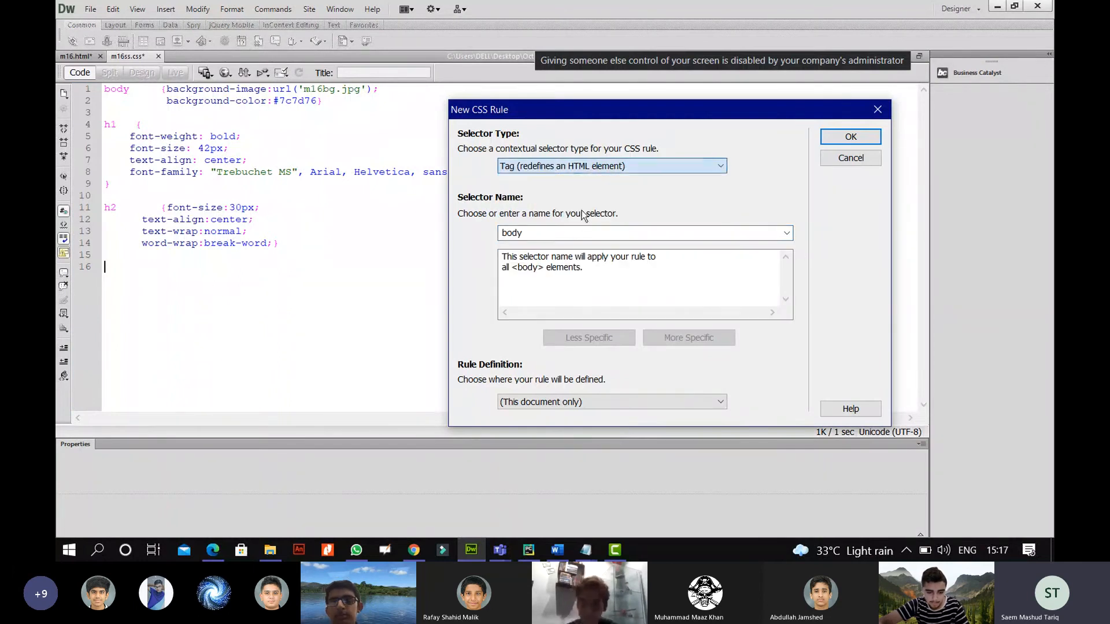
left_click(786, 233)
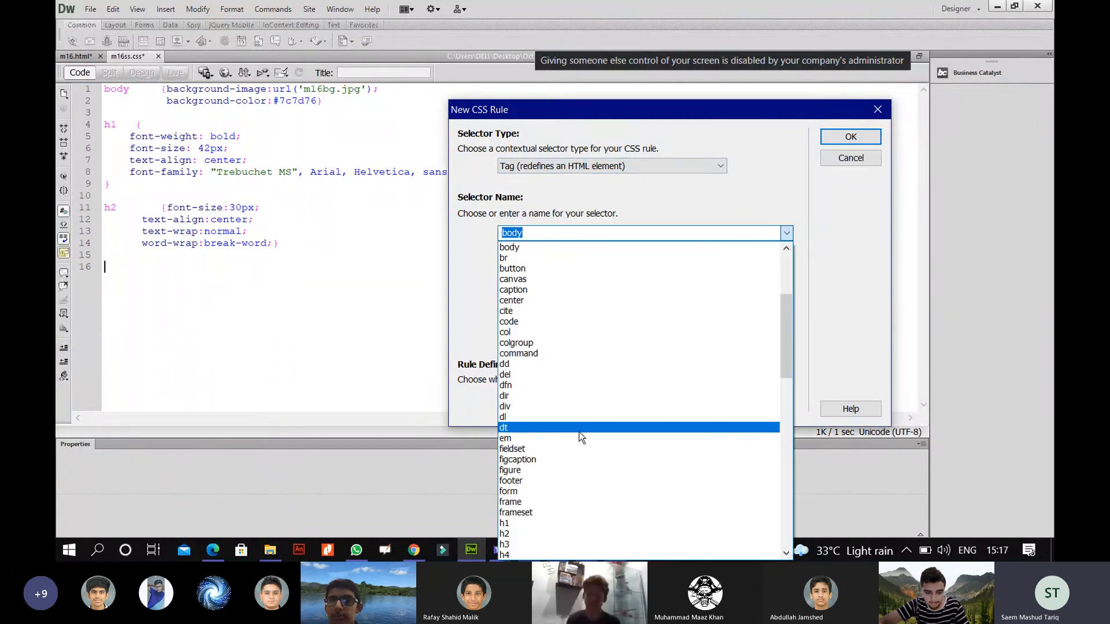
scroll(579, 433, "down", 1)
left_click(565, 512)
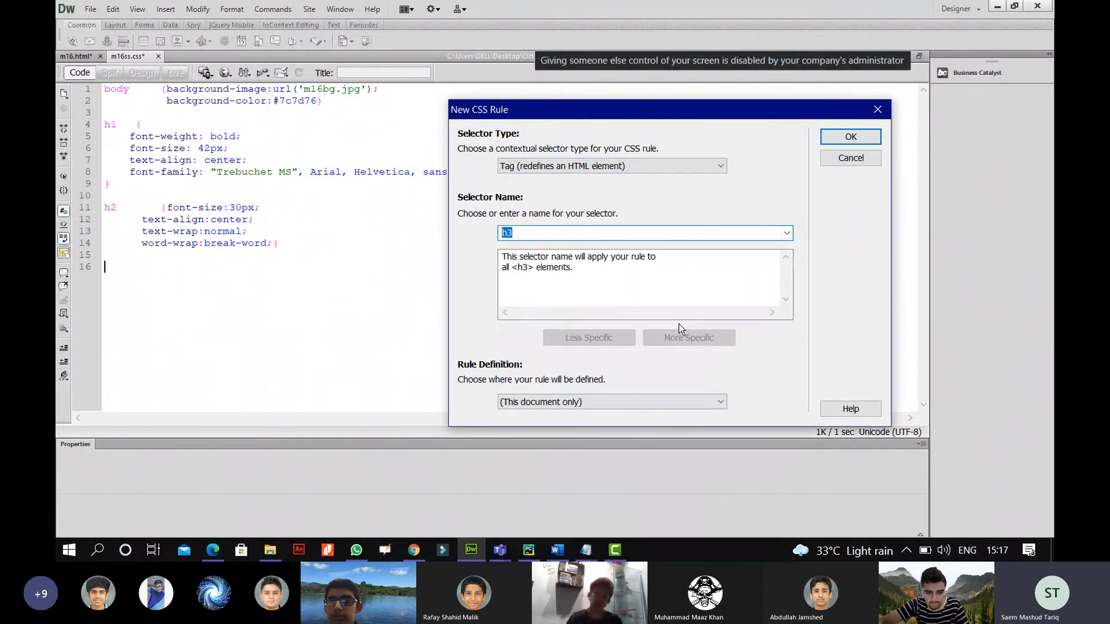
left_click(841, 135)
Set the h3 rule's font size to 24 pt and apply it.
left_click(545, 207)
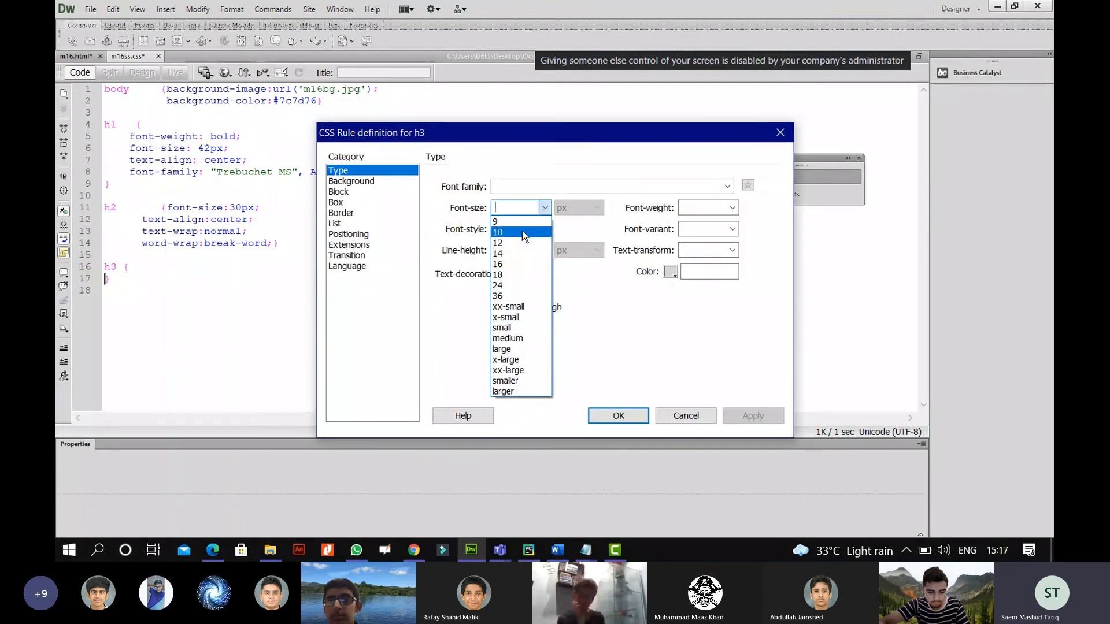
left_click(545, 207)
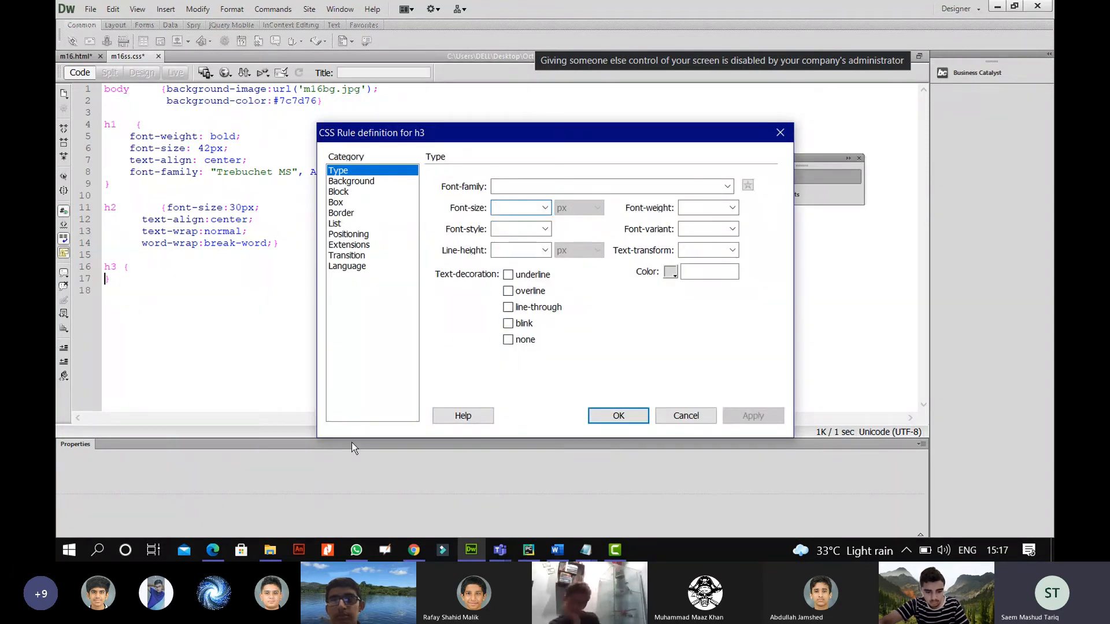
left_click(215, 551)
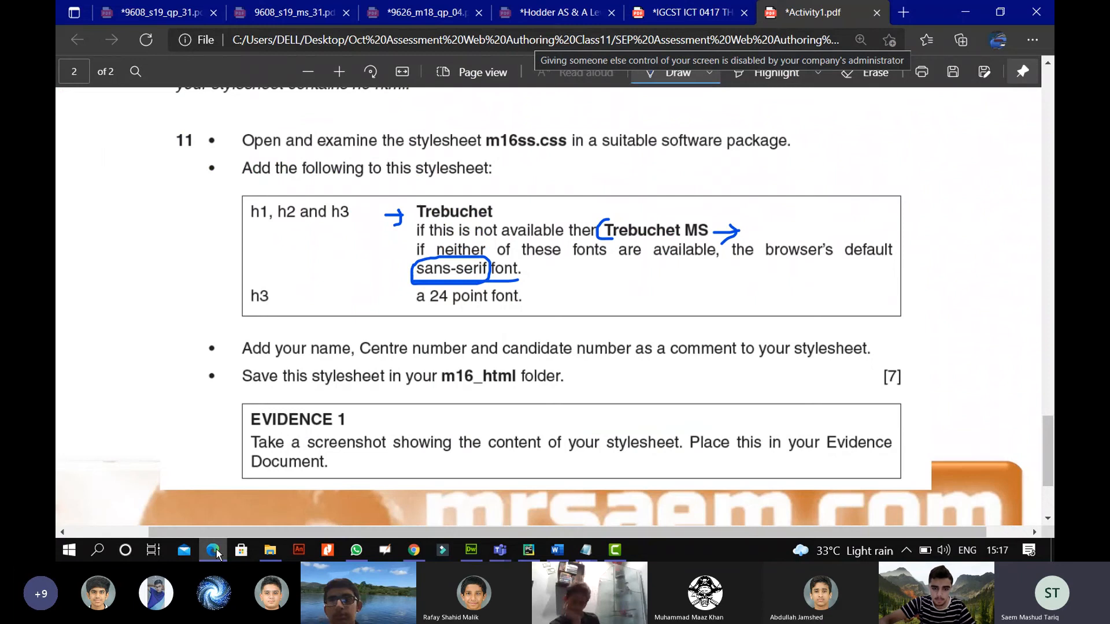
left_click(215, 551)
type("24")
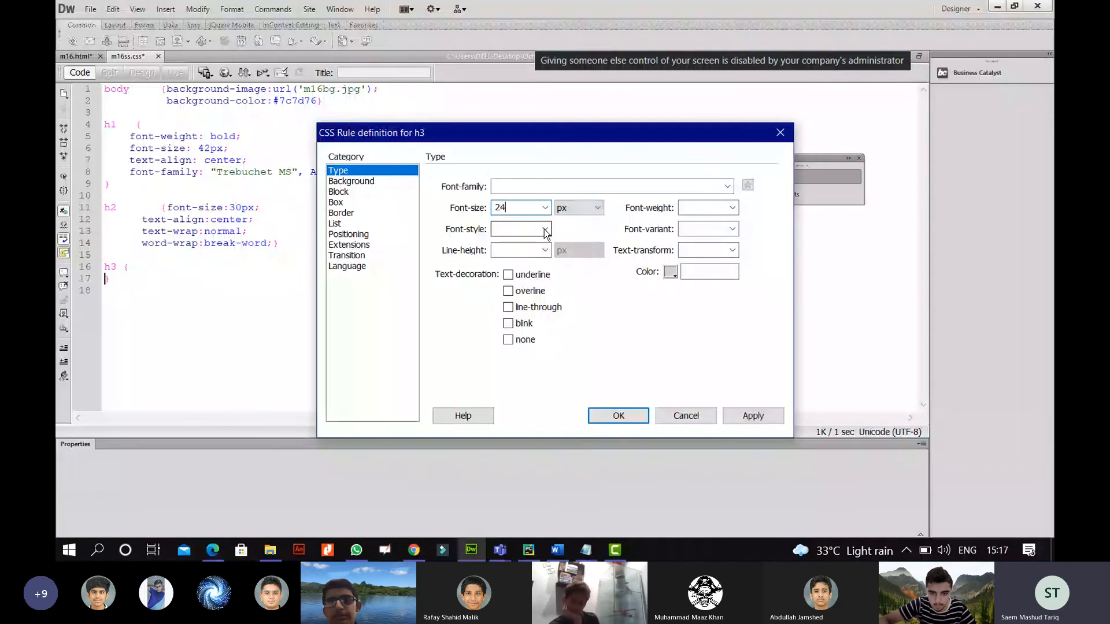
left_click(575, 208)
left_click(563, 231)
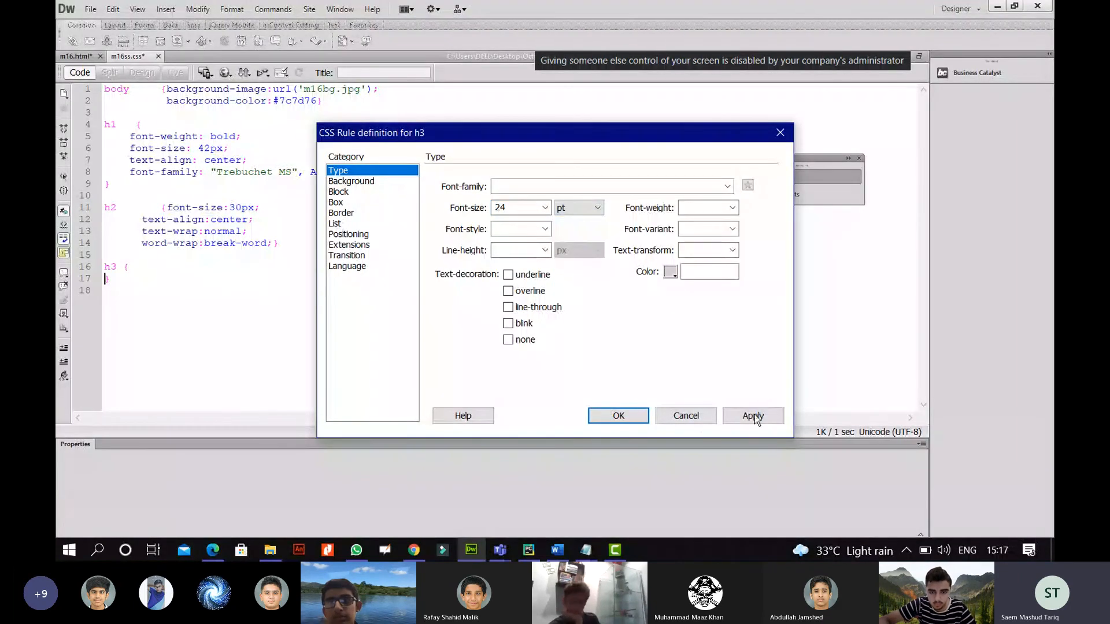
left_click(753, 415)
left_click(617, 416)
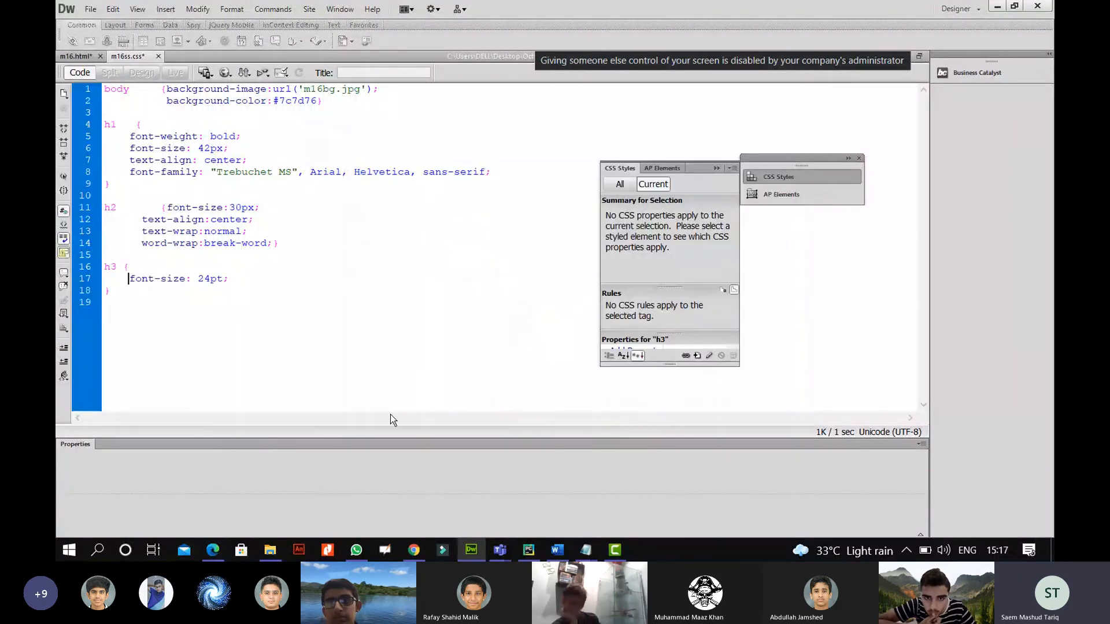
Tick the 24 point requirement and mark Trebuchet in the task PDF with ink.
left_click(213, 551)
left_click_drag(520, 301, 550, 287)
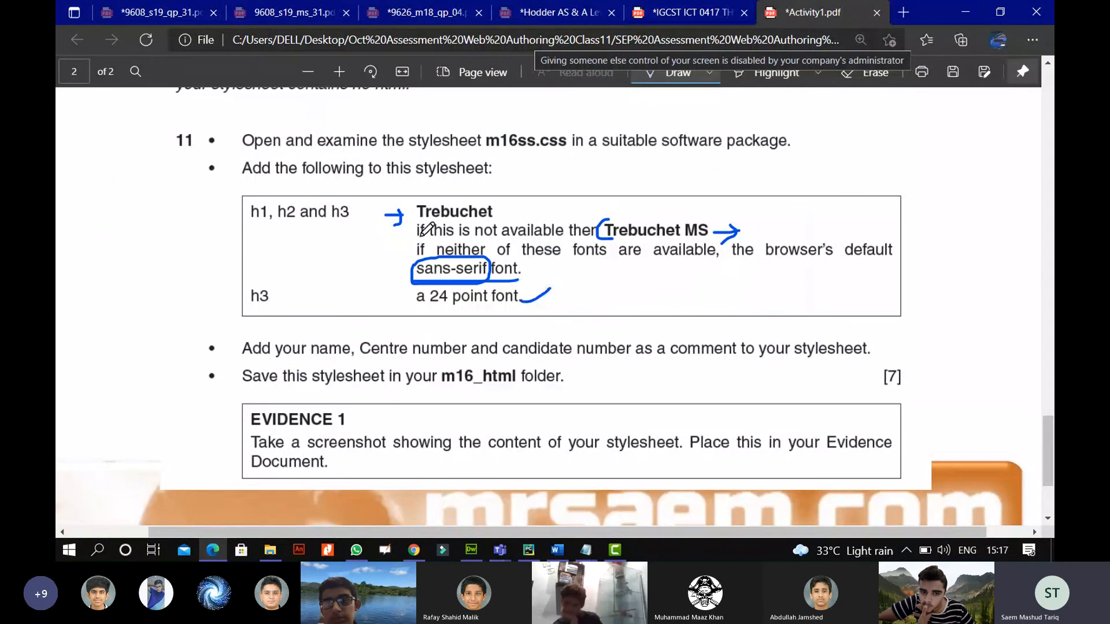
left_click_drag(511, 214, 529, 205)
left_click(472, 550)
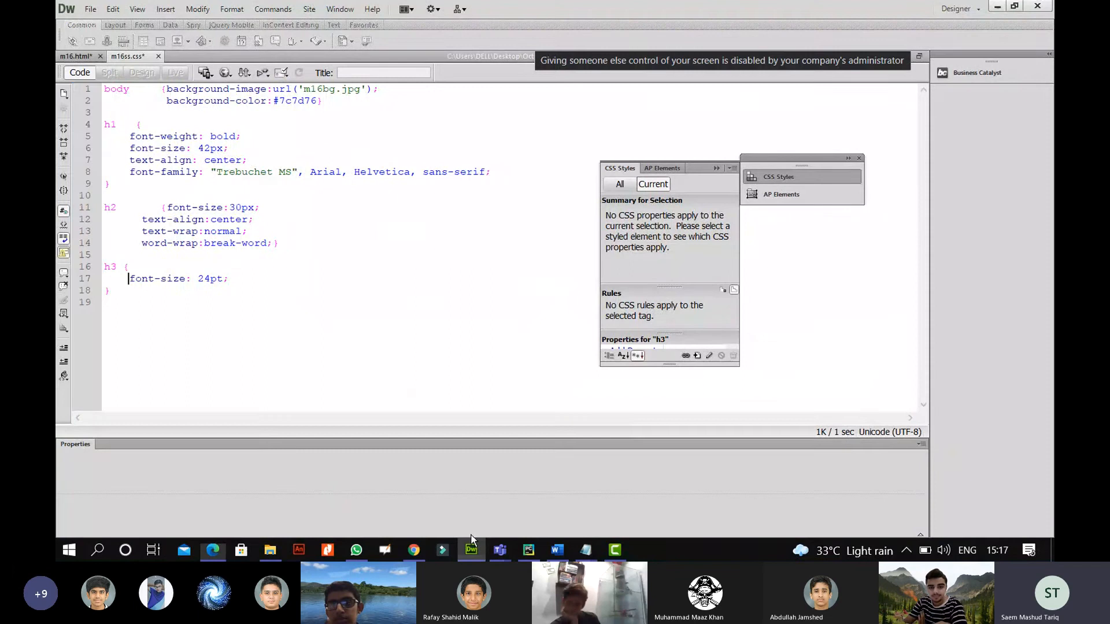
Copy h1's font-family declaration and paste it into the h2 and h3 rules.
left_click_drag(495, 172, 134, 174)
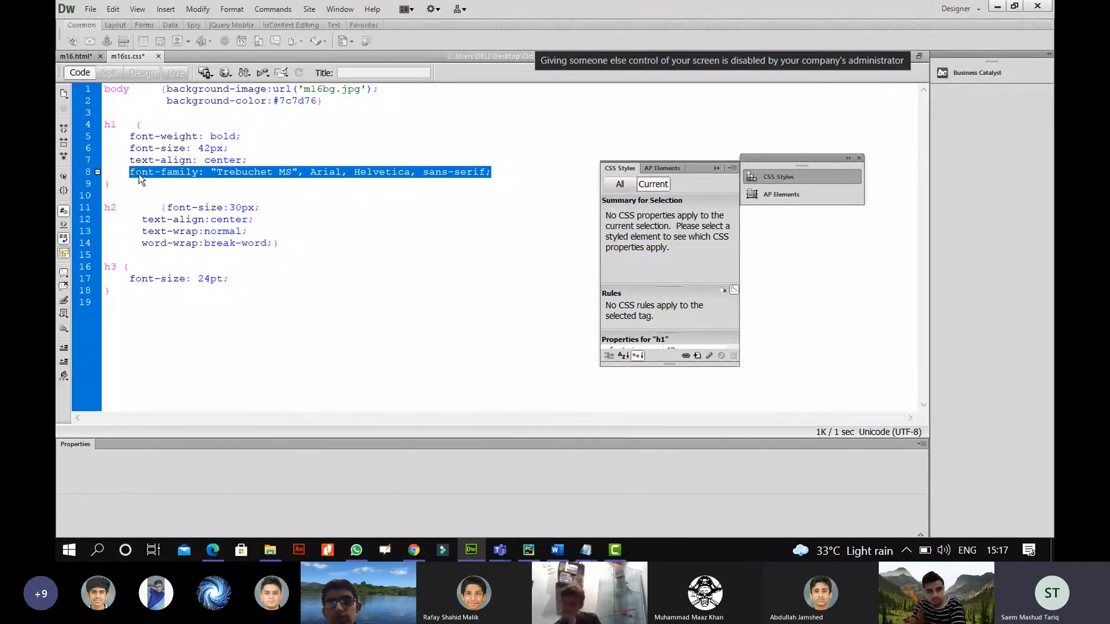
left_click(289, 243)
left_click(274, 243)
key("Return")
key("Return")
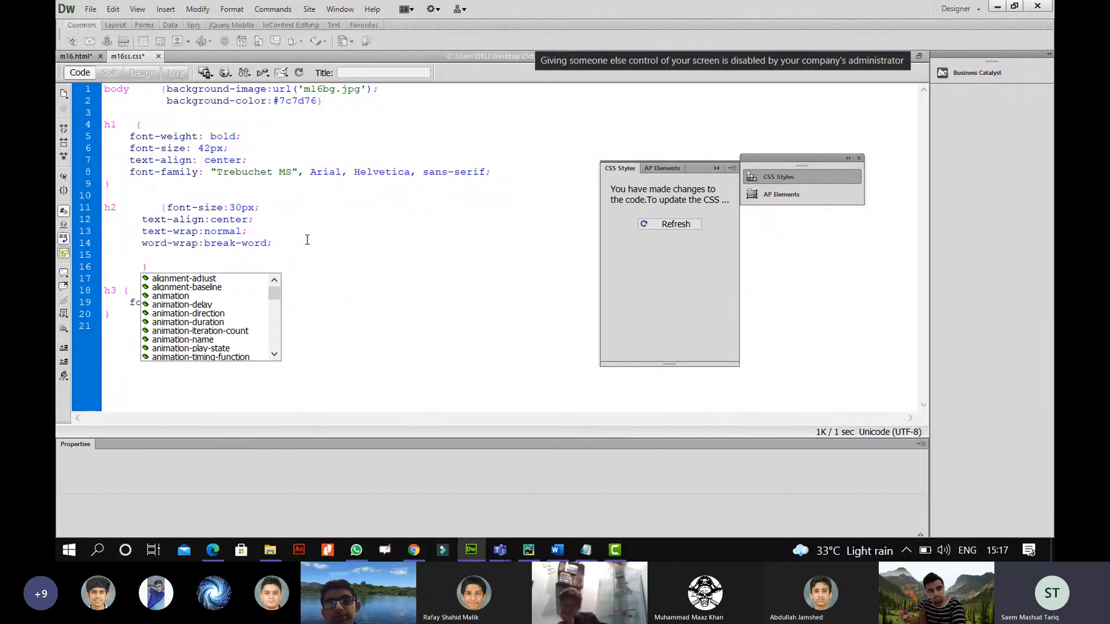
key("Up")
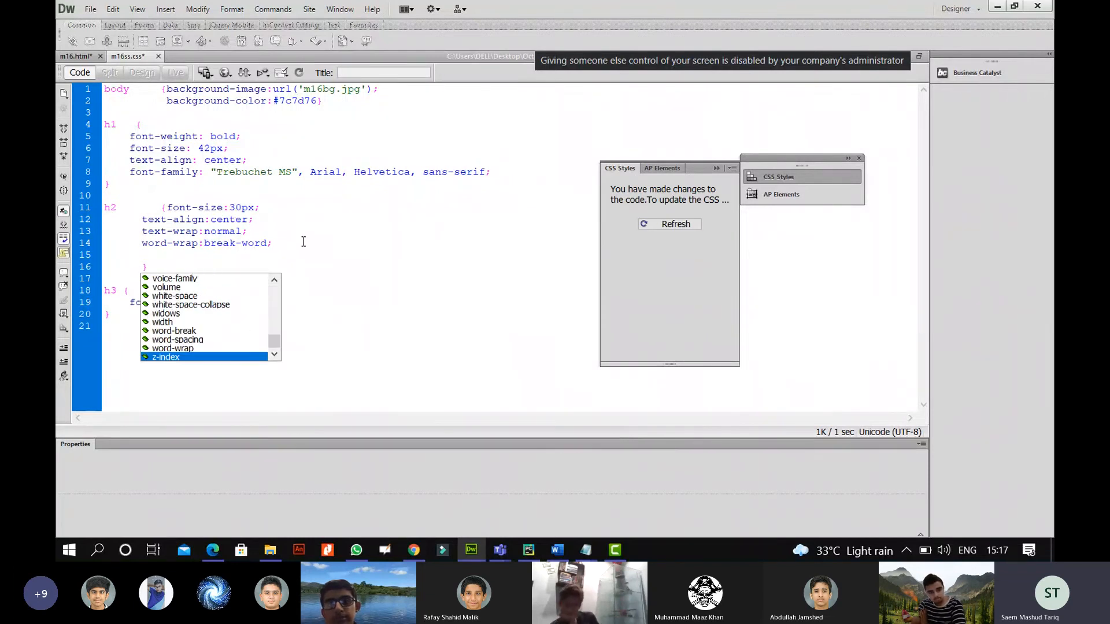
left_click(173, 252)
type("font-family: \"Trebuchet MS\", Arial, Helvetica, sans-serif;")
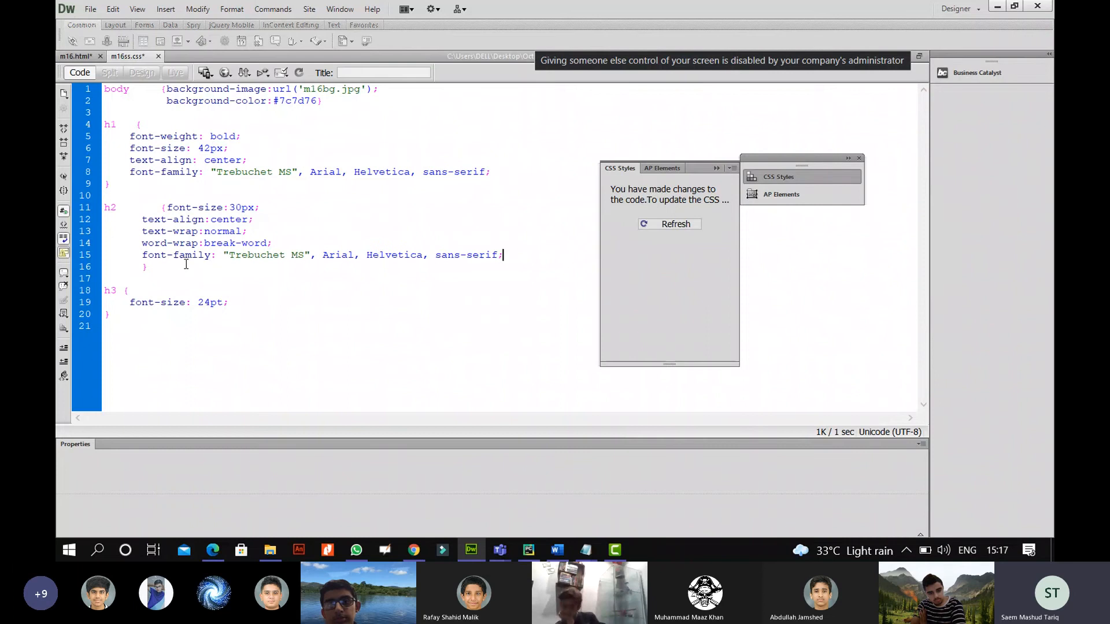
left_click(250, 302)
key("Return")
type("font-family: \"Trebuchet MS\", Arial, Helvetica, sans-serif;")
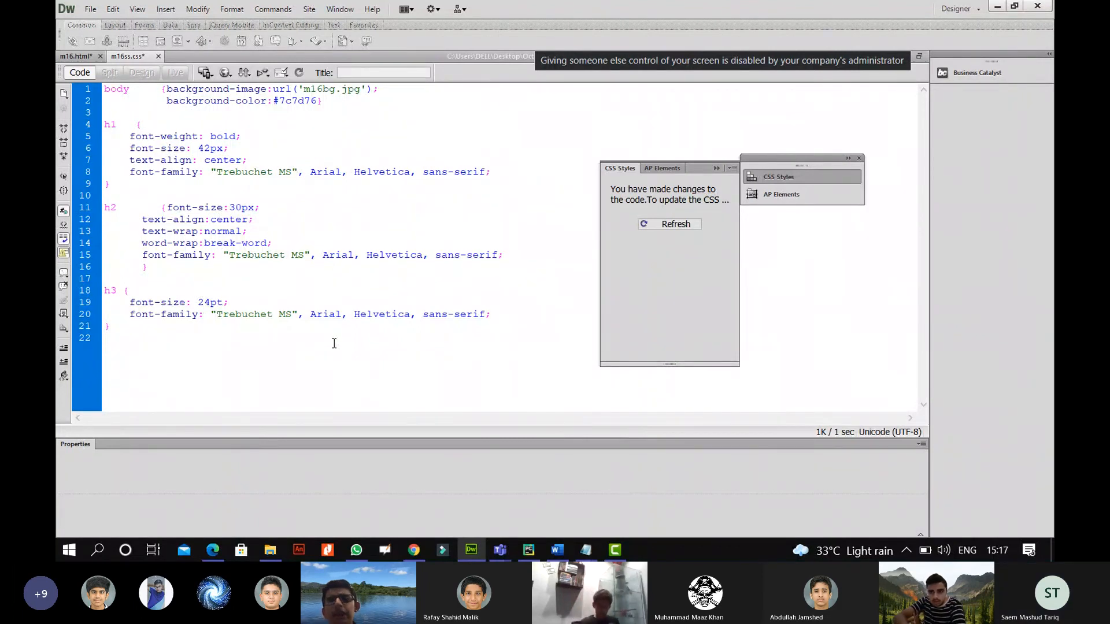
left_click(213, 552)
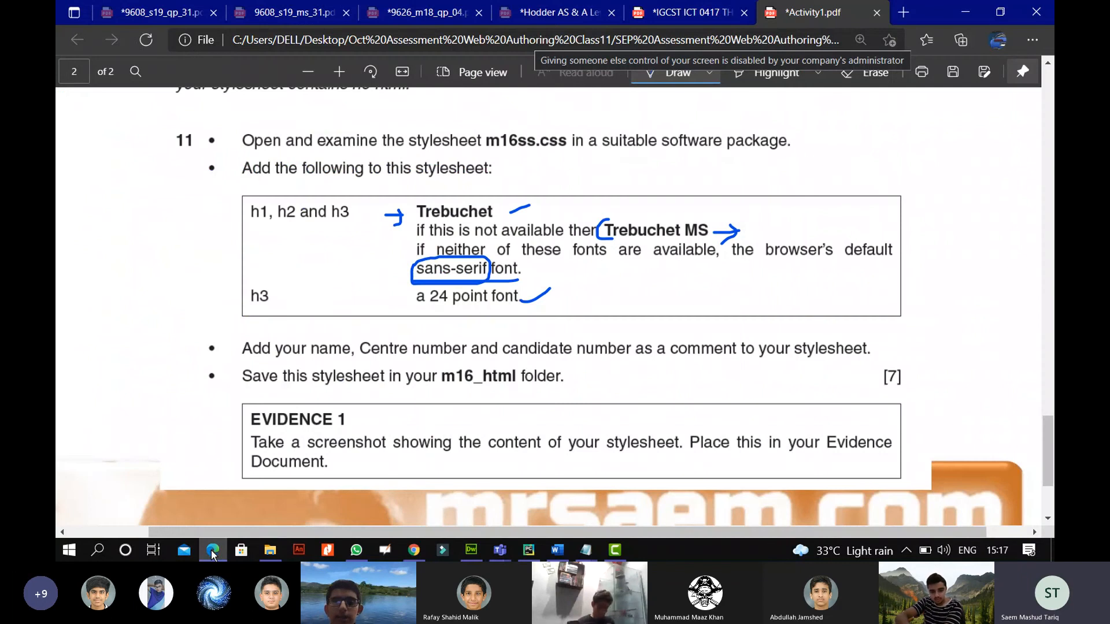
Tick the h1, h2 and h3 headings and bracket and tick the font fallback rules in the task.
mouse_move(259, 200)
left_mouse_down()
mouse_move(271, 186)
mouse_move(362, 191)
left_mouse_up()
mouse_move(881, 213)
left_mouse_down()
mouse_move(908, 248)
mouse_move(889, 286)
left_mouse_up()
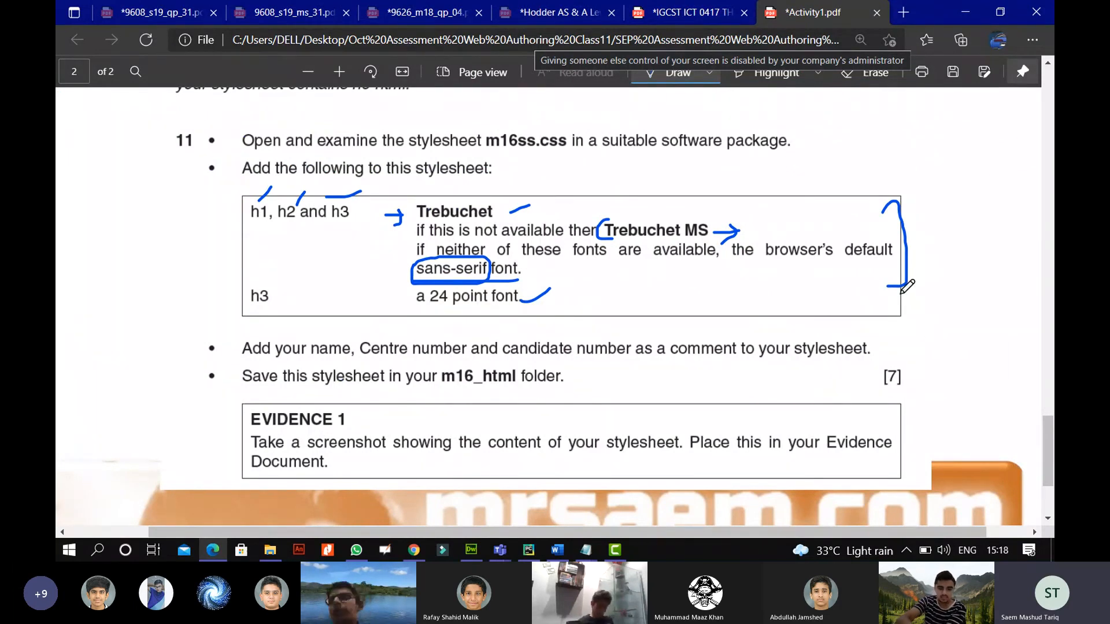
left_click_drag(906, 265, 945, 248)
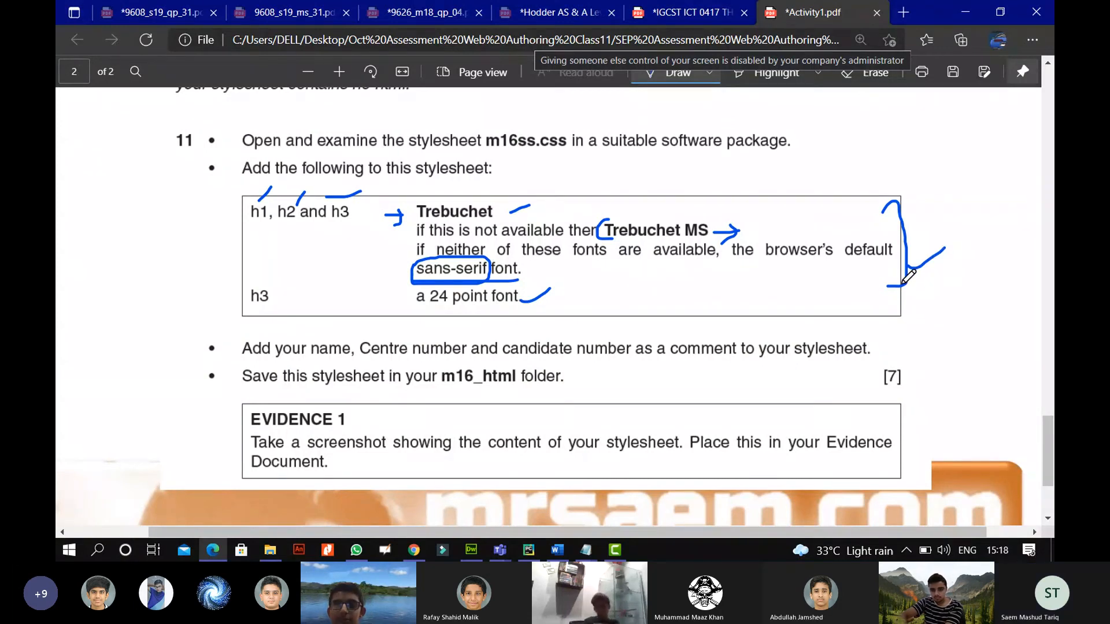
scroll(853, 286, "down", 1)
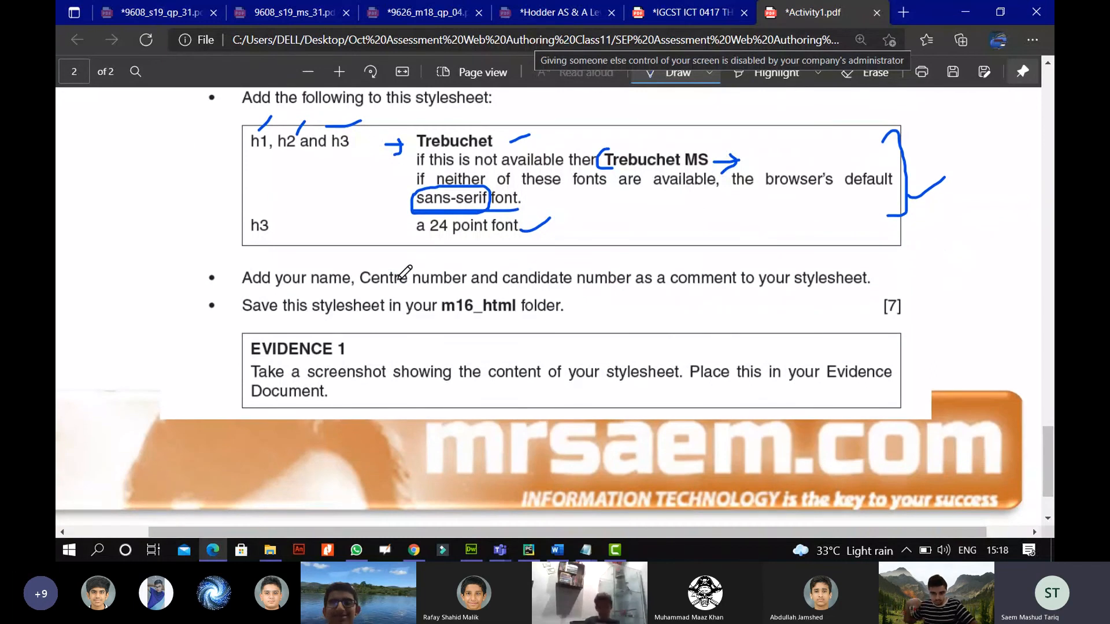
left_click(471, 549)
left_click(163, 368)
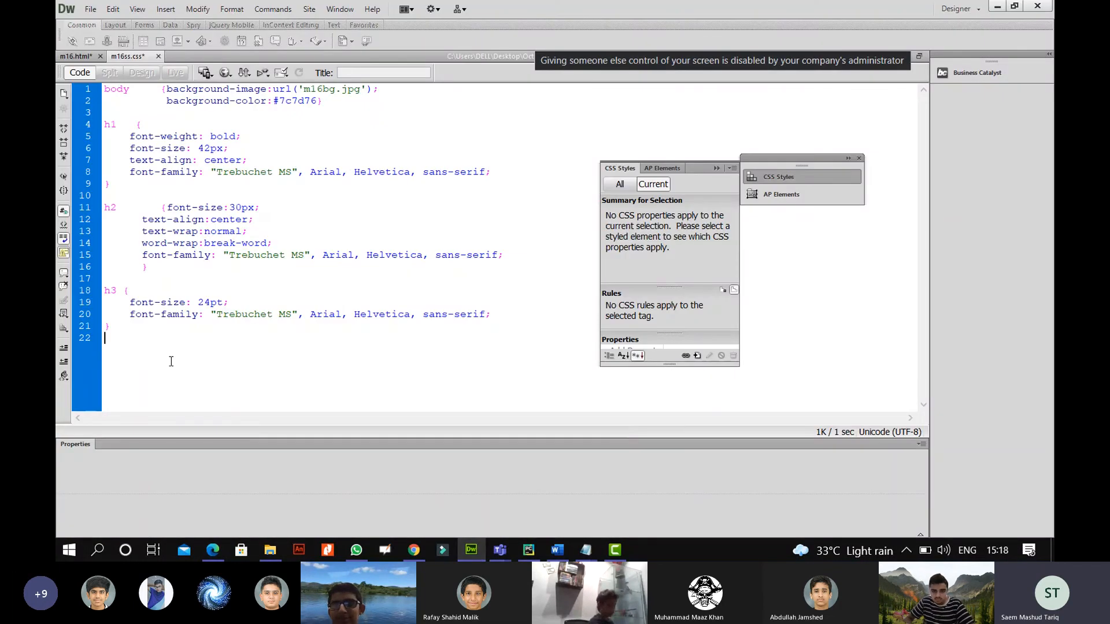
End m16ss.css with the comment line //NAME CENTER NO CANDIDATE NO.
key("Return")
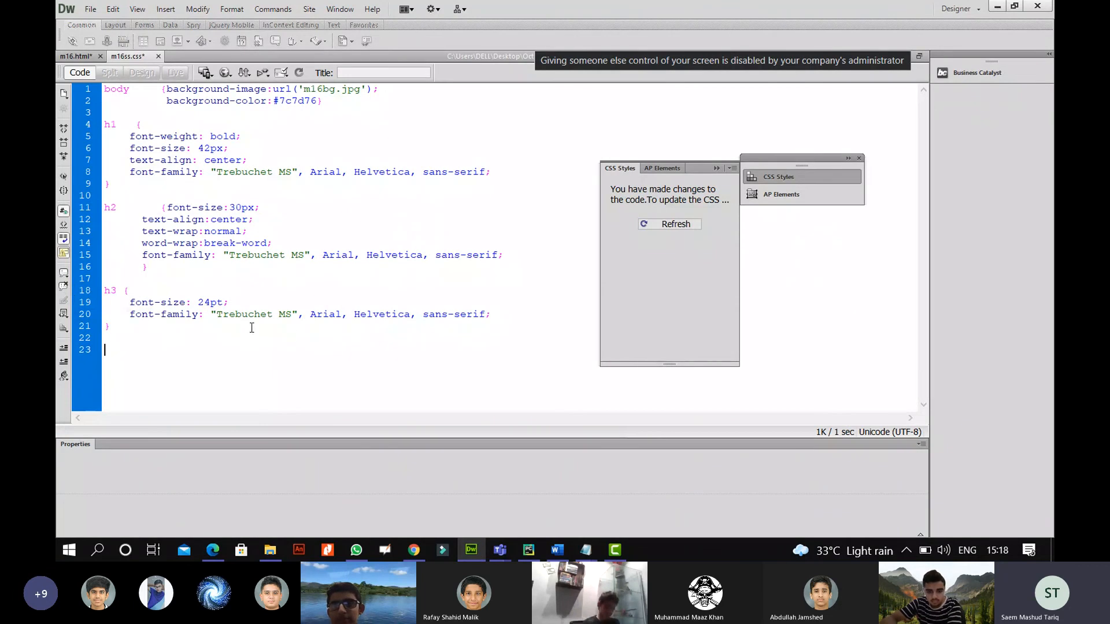
type("//NAME CE")
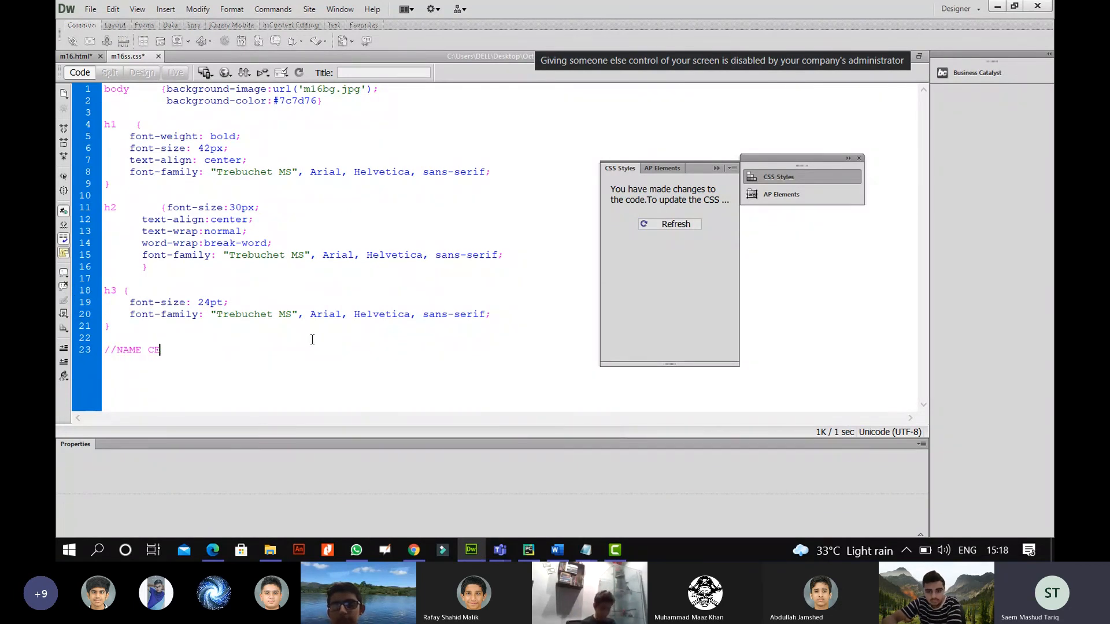
type("NTER NO CANDIDATE NO")
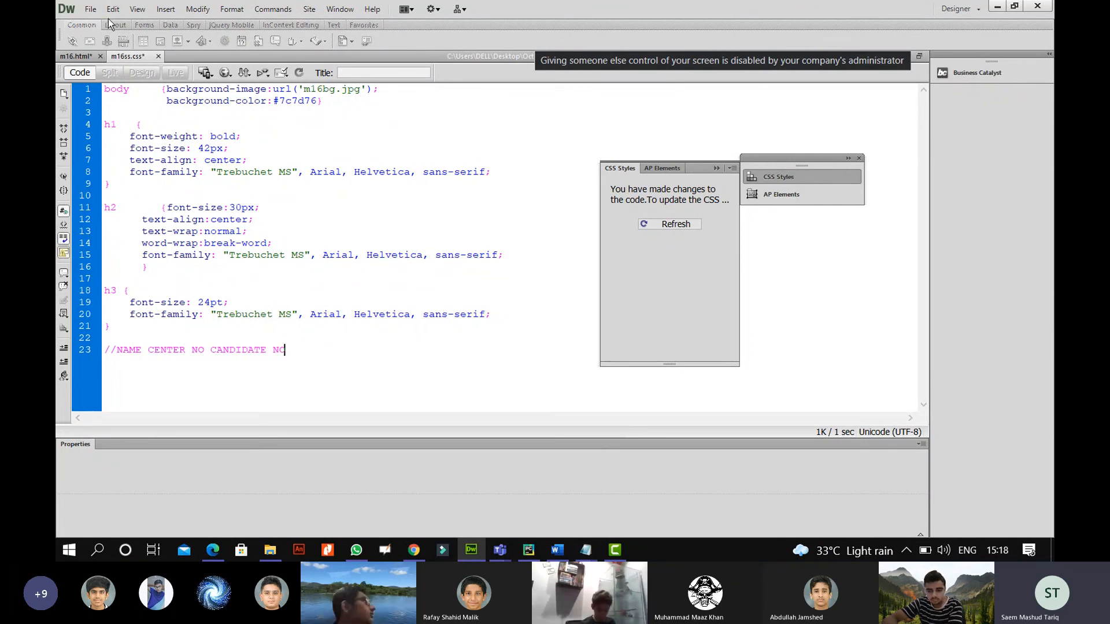
Open Dreamweaver's File menu, then circle the [7] marks total in the task PDF.
left_click(91, 9)
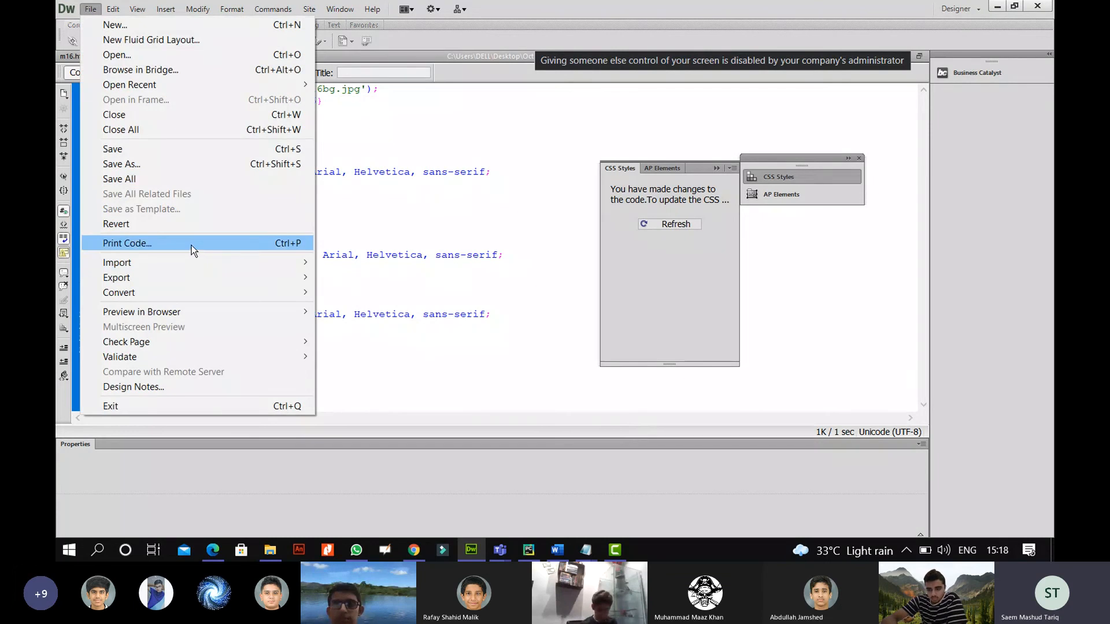
left_click(212, 556)
mouse_move(899, 287)
left_mouse_down()
mouse_move(877, 307)
mouse_move(912, 299)
mouse_move(901, 287)
left_mouse_up()
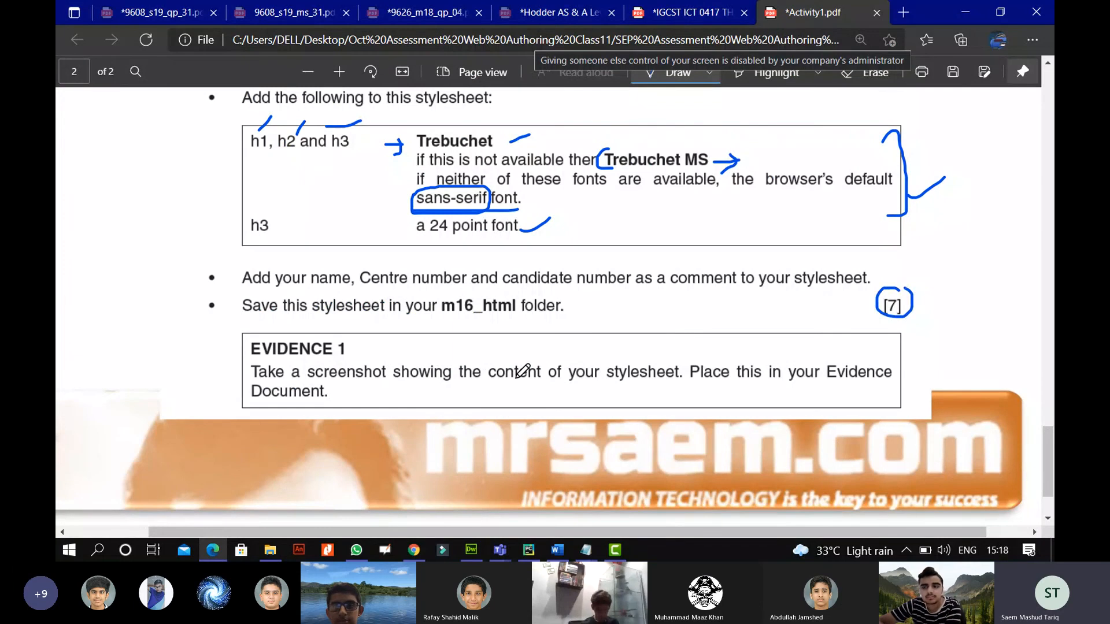
Underline 'content of your' in the evidence note and mark the [7] total.
left_click_drag(490, 390, 601, 390)
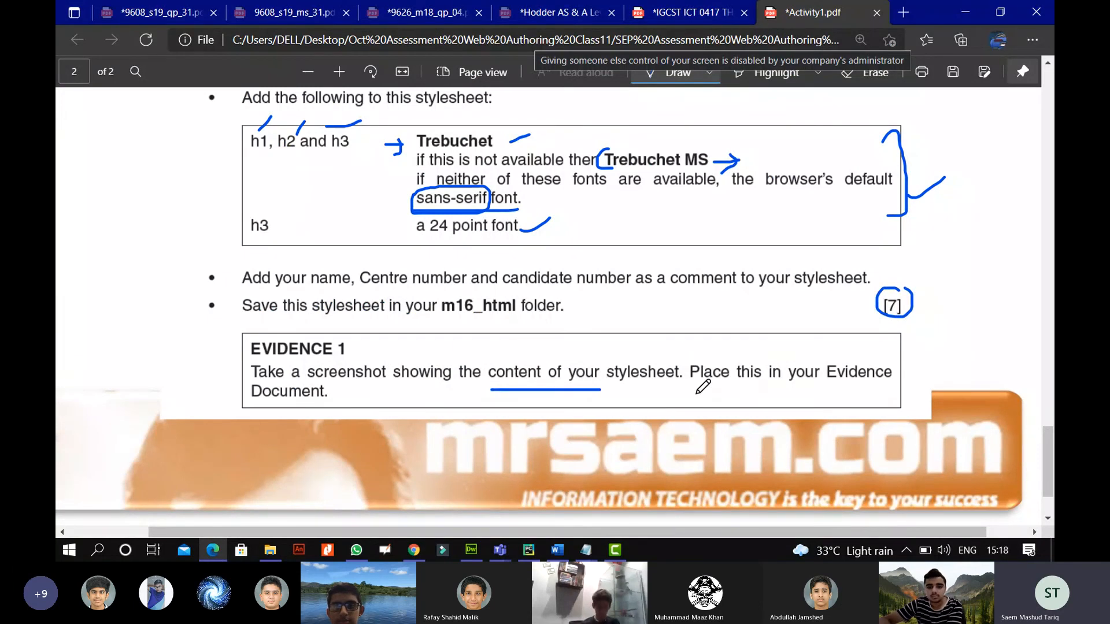
scroll(696, 393, "down", 2)
scroll(697, 393, "up", 1)
left_click_drag(943, 284, 976, 230)
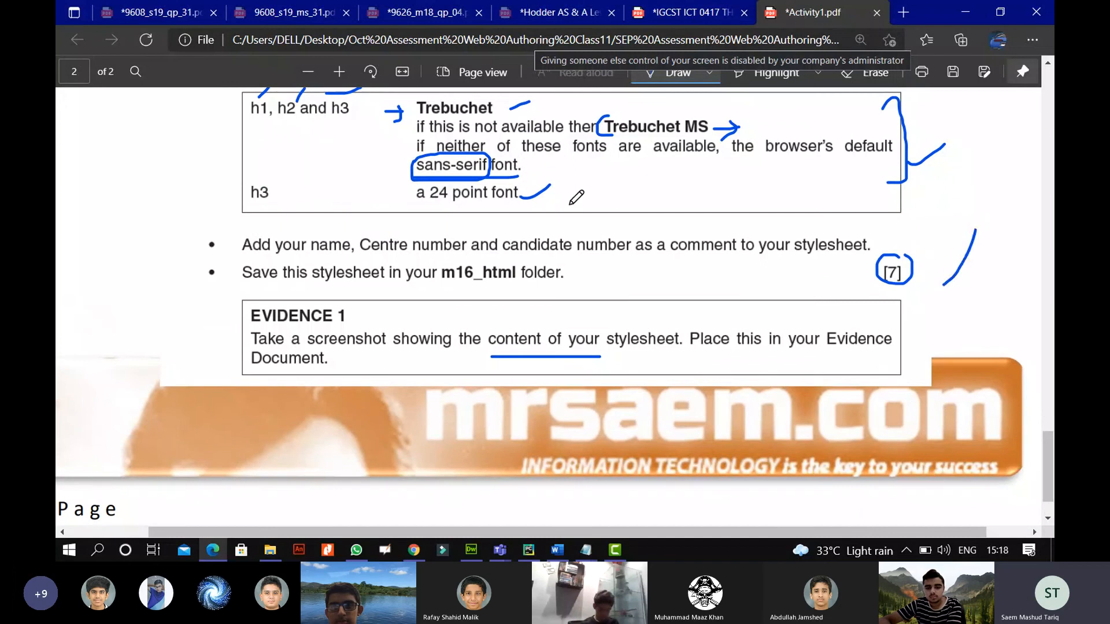
Zoom out to the earlier table, write and circle a mark total beside cell A, then open MrSaem.com in Chrome.
left_click(306, 74)
left_click(306, 74)
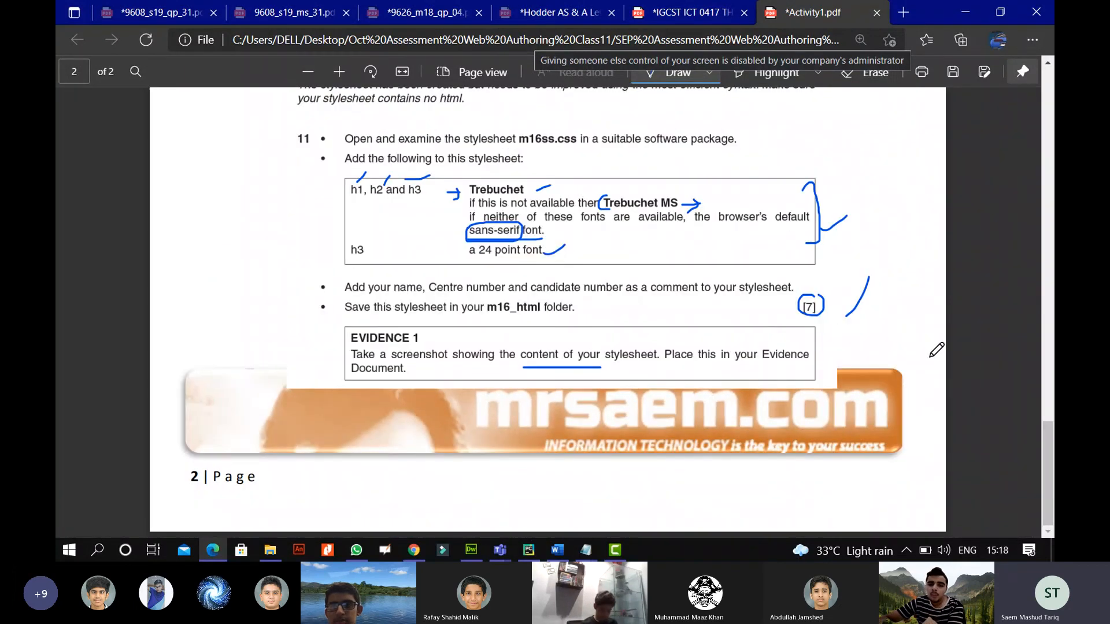
scroll(867, 341, "up", 5)
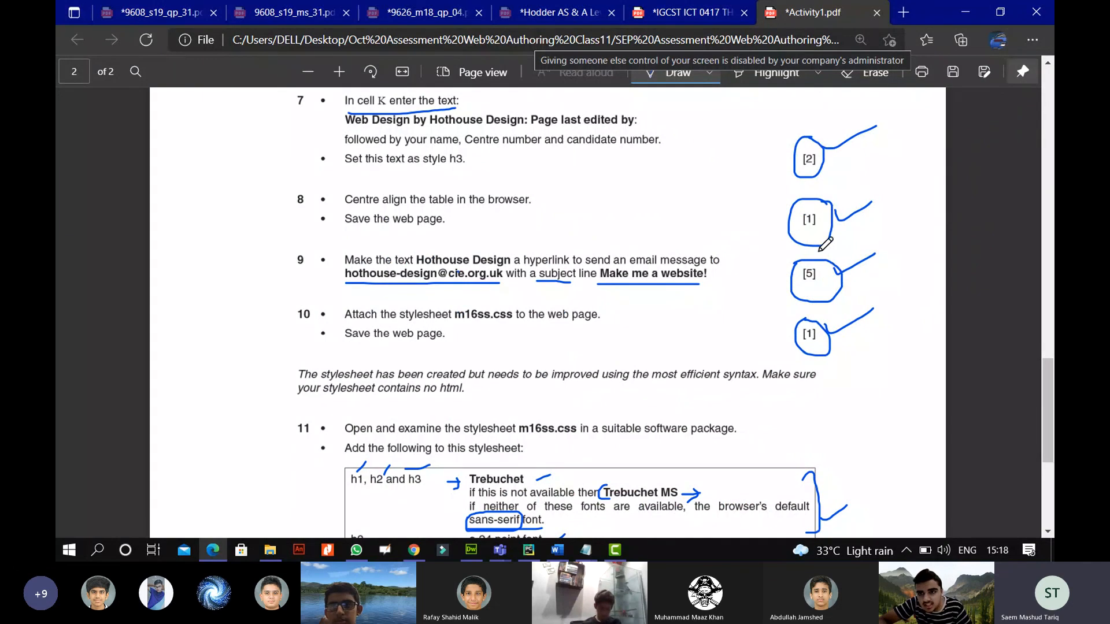
scroll(848, 204, "up", 3)
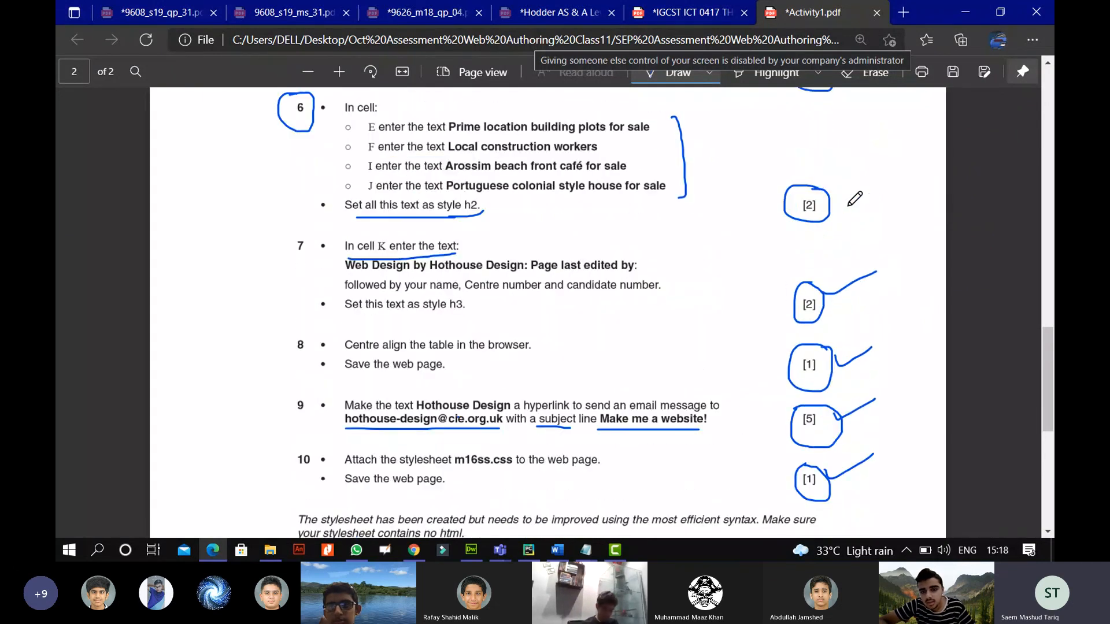
scroll(813, 209, "up", 3)
scroll(818, 210, "up", 3)
scroll(819, 225, "up", 3)
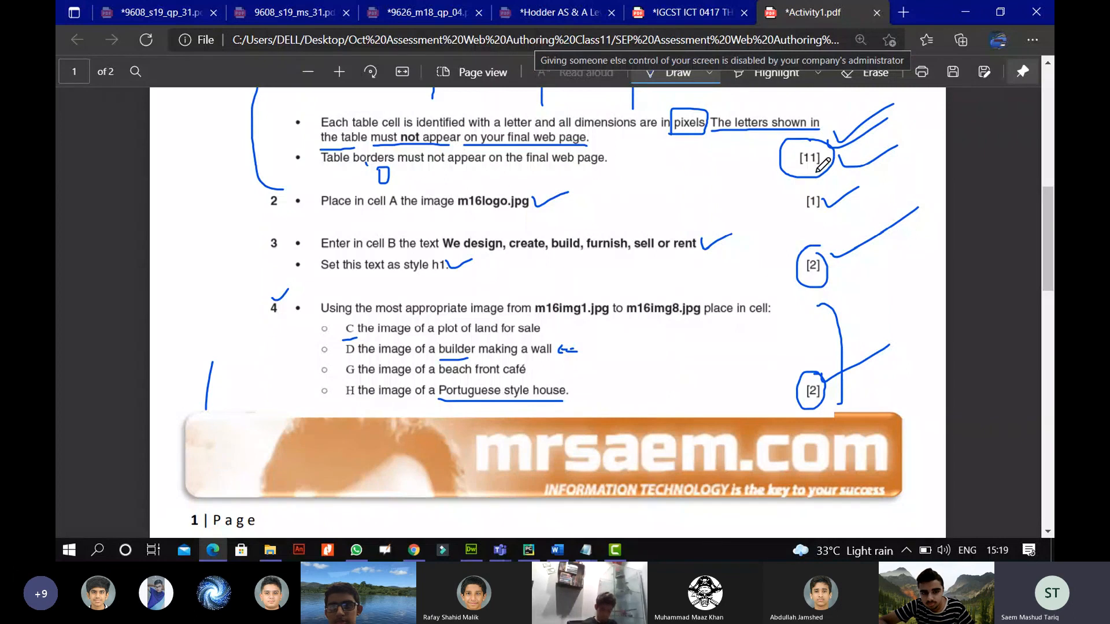
scroll(822, 164, "up", 10)
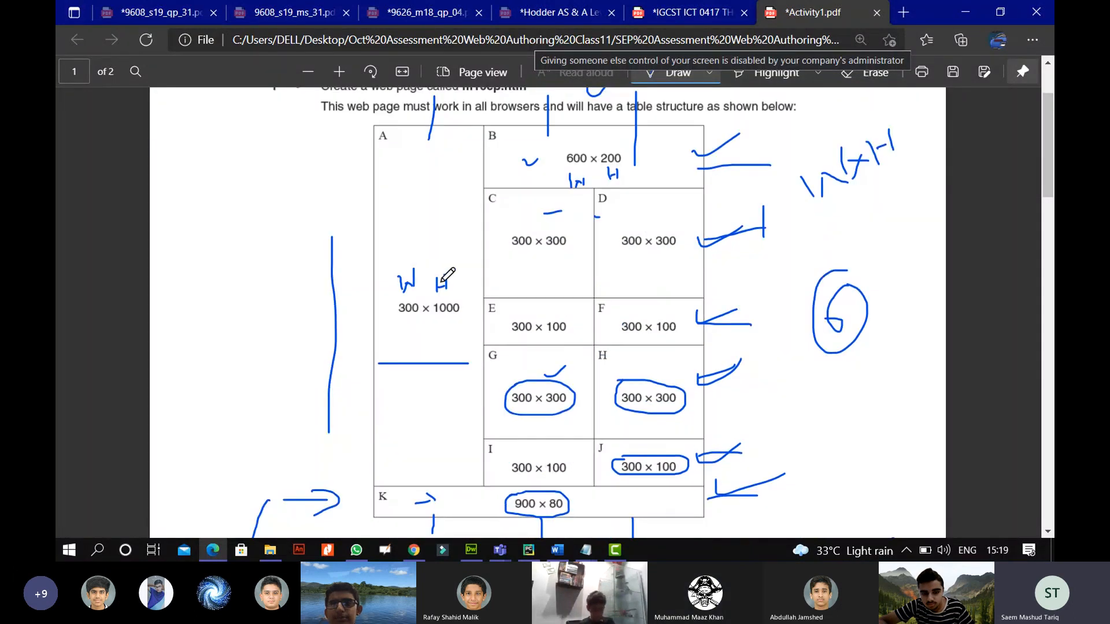
mouse_move(287, 208)
left_mouse_down()
mouse_move(317, 197)
mouse_move(302, 223)
mouse_move(316, 220)
mouse_move(293, 227)
left_mouse_up()
left_click_drag(287, 166, 300, 184)
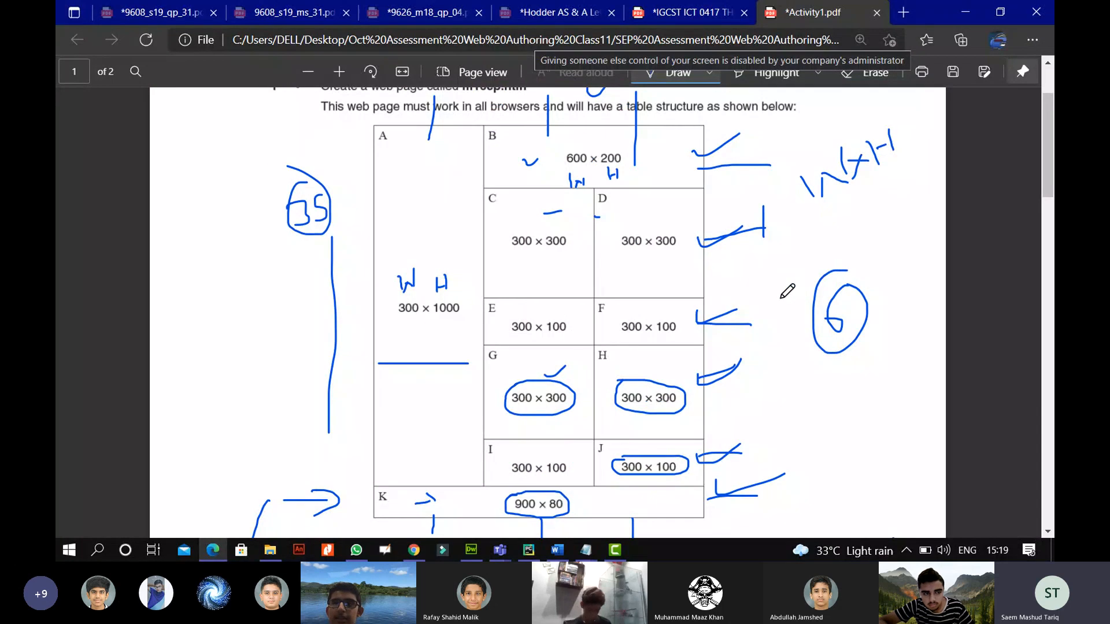
scroll(737, 289, "up", 2)
scroll(738, 288, "down", 4)
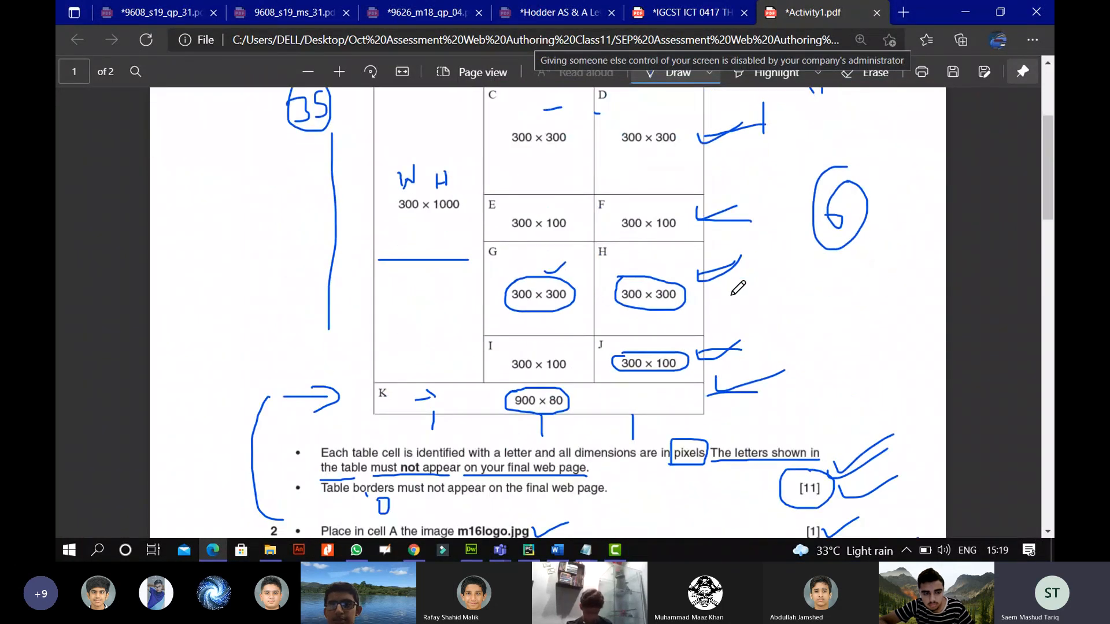
scroll(738, 288, "down", 6)
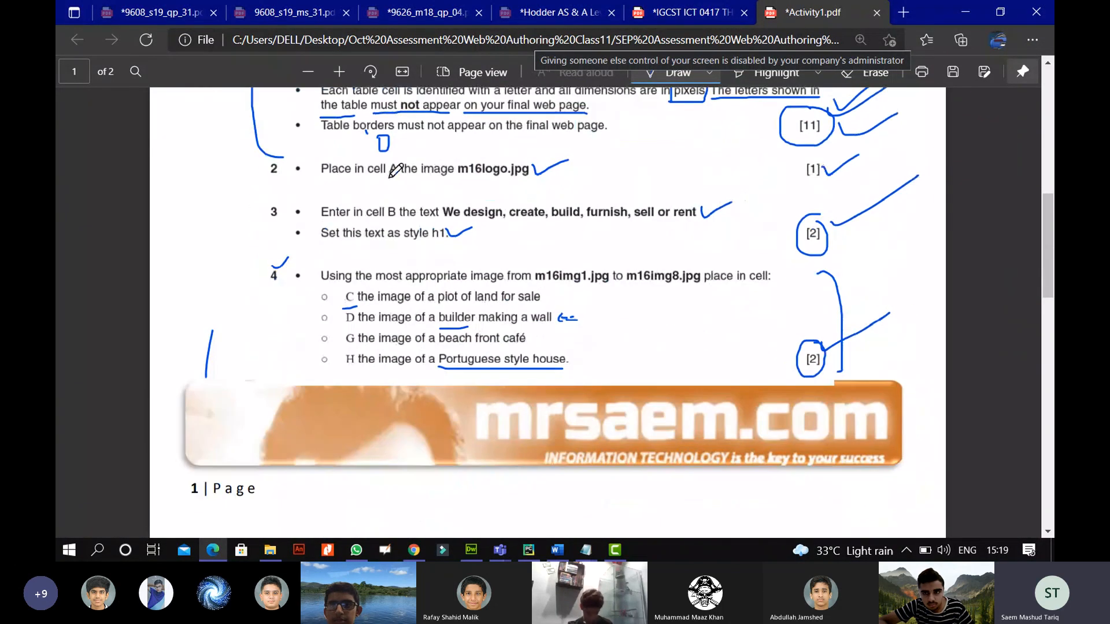
left_click(308, 72)
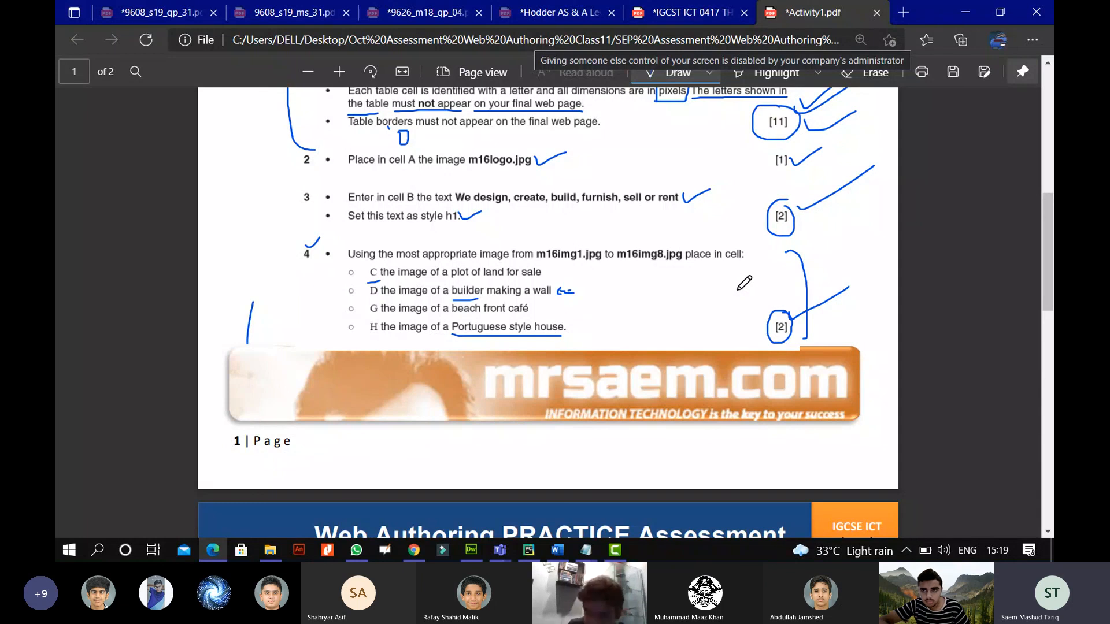
left_click(415, 555)
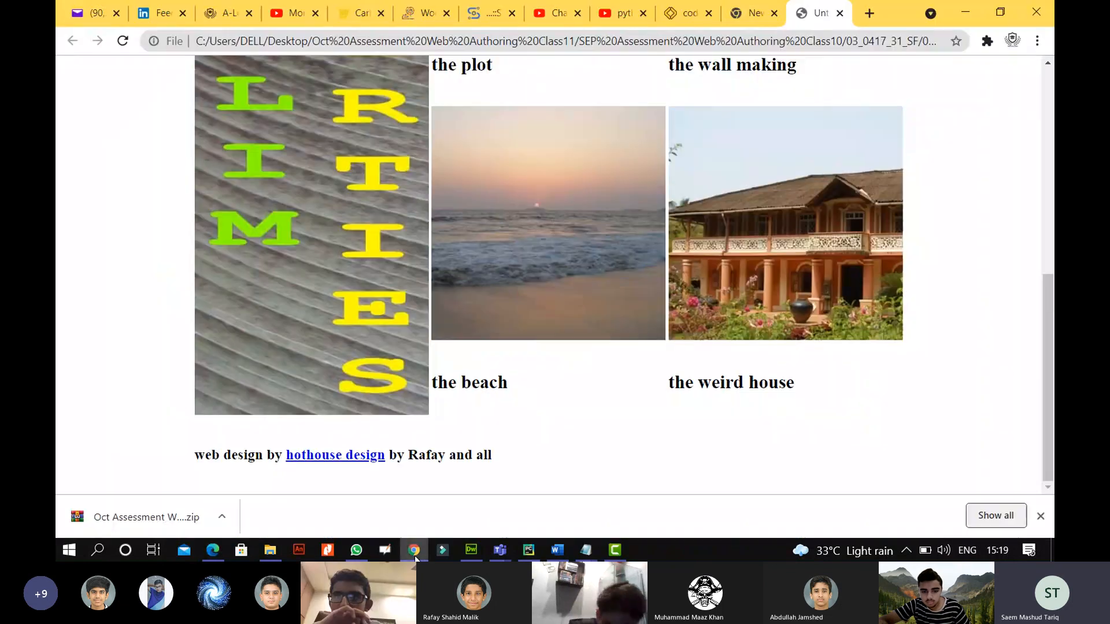
left_click(242, 12)
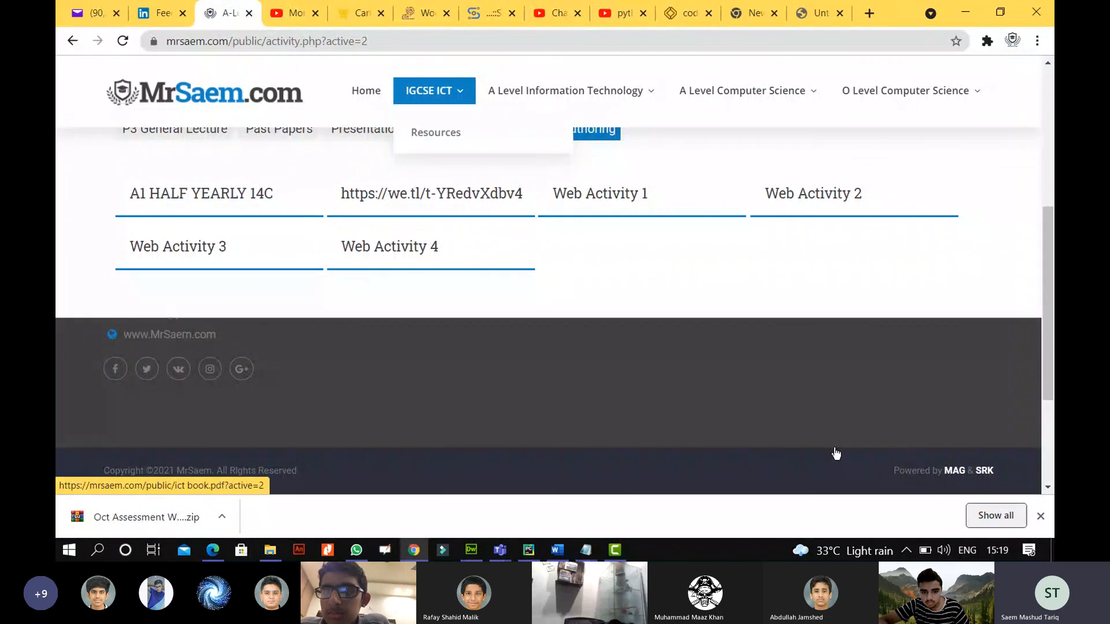